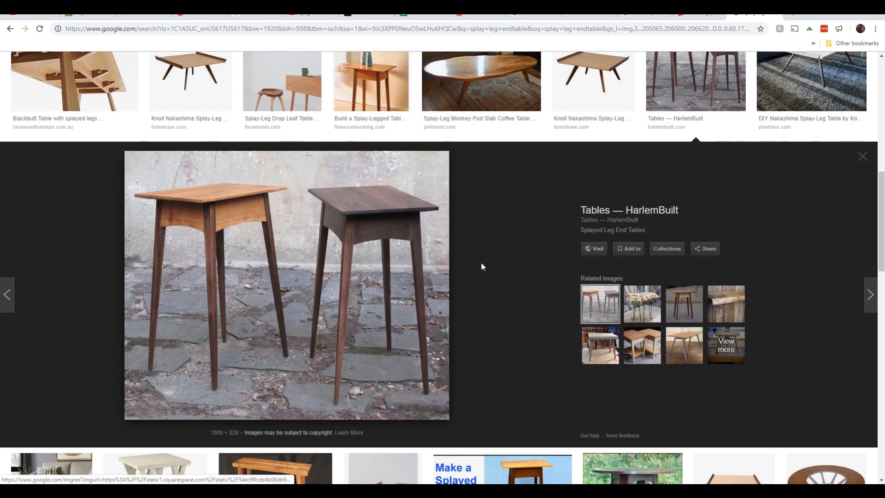
- Look through the splay-leg end table images for a design reference and pick the Fine Woodworking splay-legged table
{"action": "scroll", "coordinate": [399, 288], "scroll_direction": "up", "scroll_amount": 3}
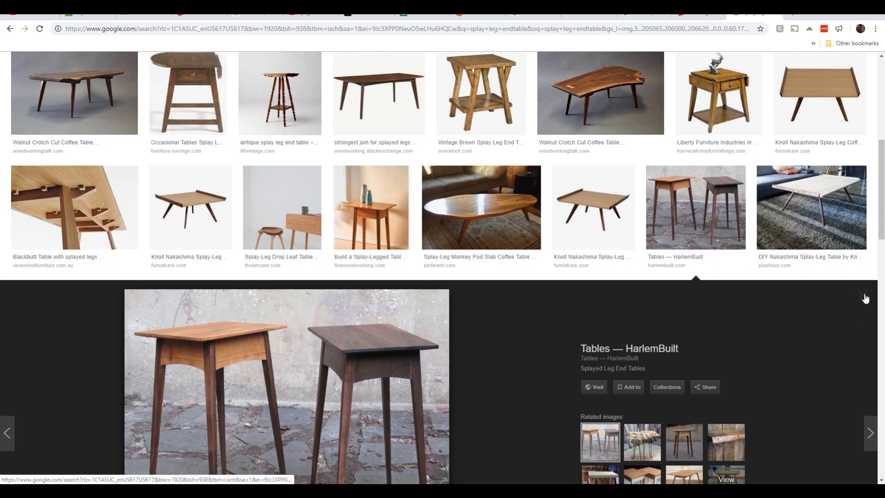
{"action": "scroll", "coordinate": [739, 321], "scroll_direction": "up", "scroll_amount": 4}
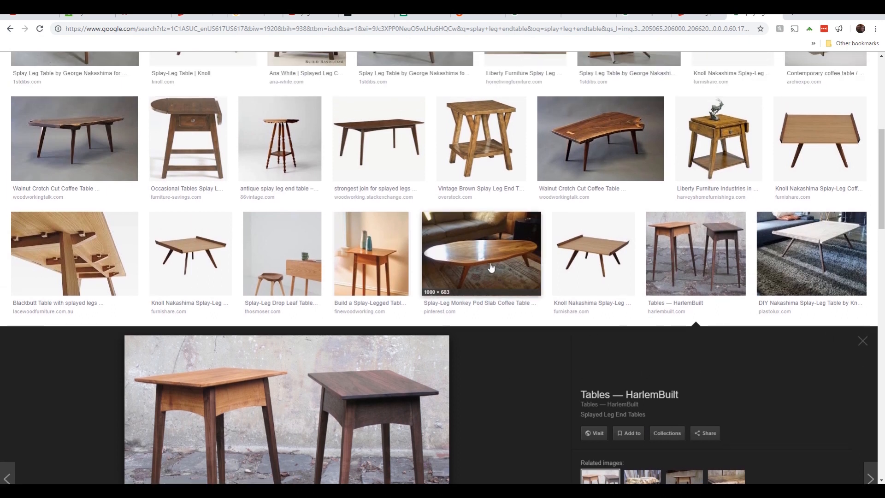
{"action": "scroll", "coordinate": [461, 285], "scroll_direction": "down", "scroll_amount": 6}
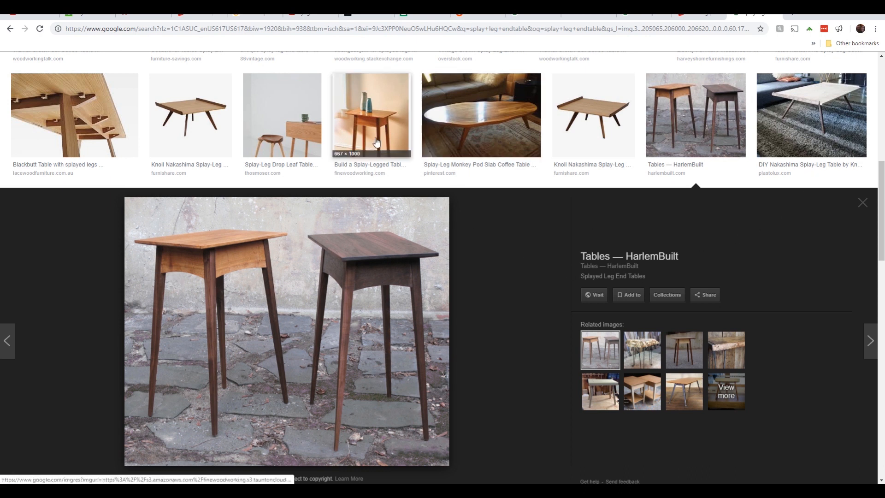
{"action": "left_click", "coordinate": [371, 117]}
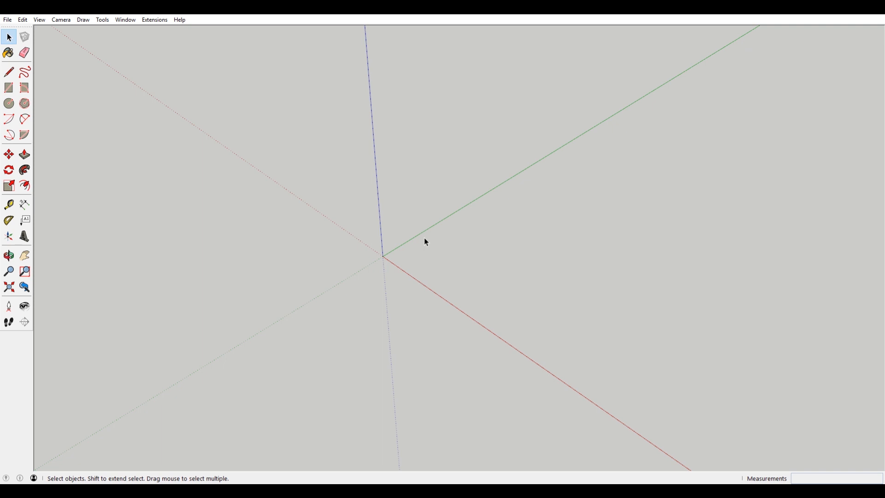
{"action": "key", "text": "r"}
{"action": "left_click", "coordinate": [384, 256]}
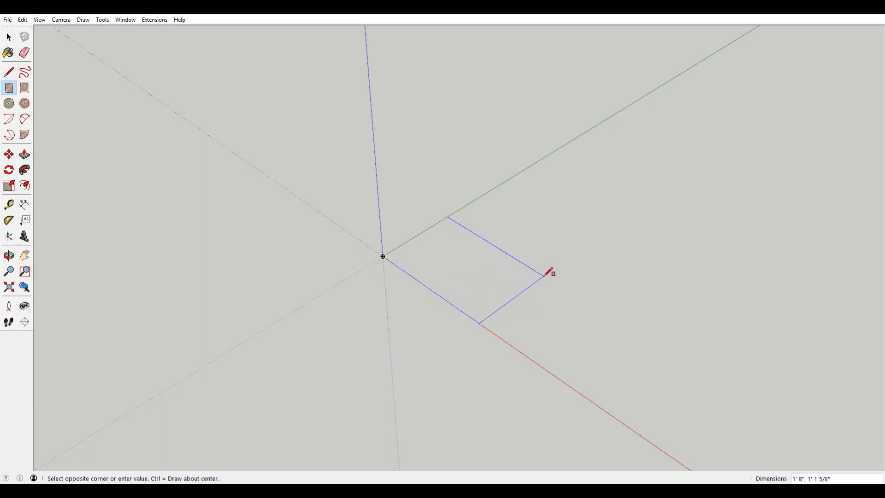
{"action": "key", "text": "Escape"}
{"action": "key", "text": "space"}
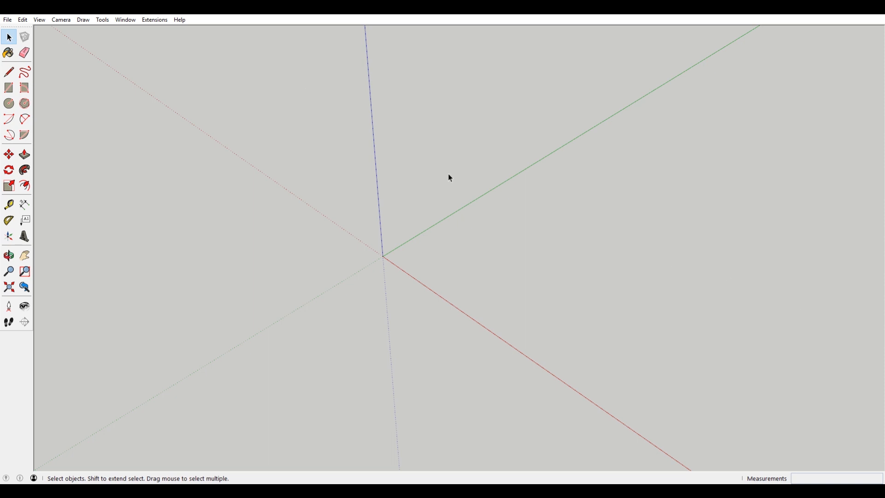
- Open the Units settings in Model Info to check the model's length format and precision
{"action": "left_click", "coordinate": [127, 20]}
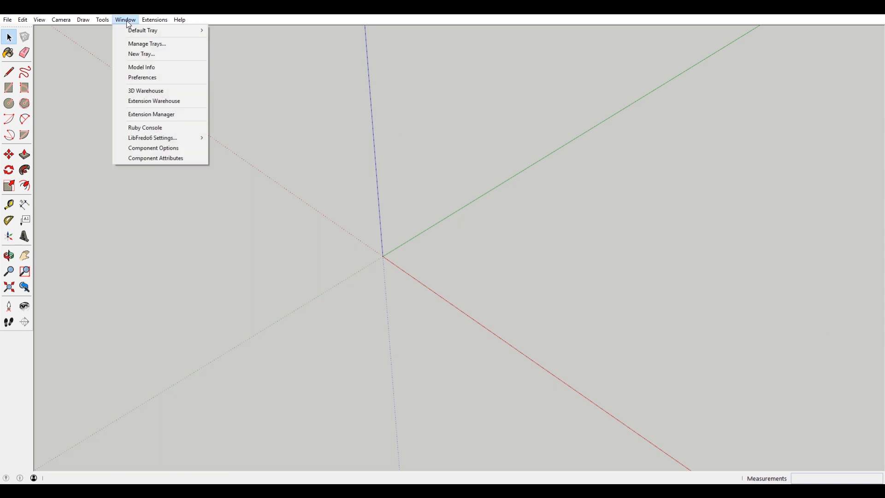
{"action": "left_click", "coordinate": [172, 73]}
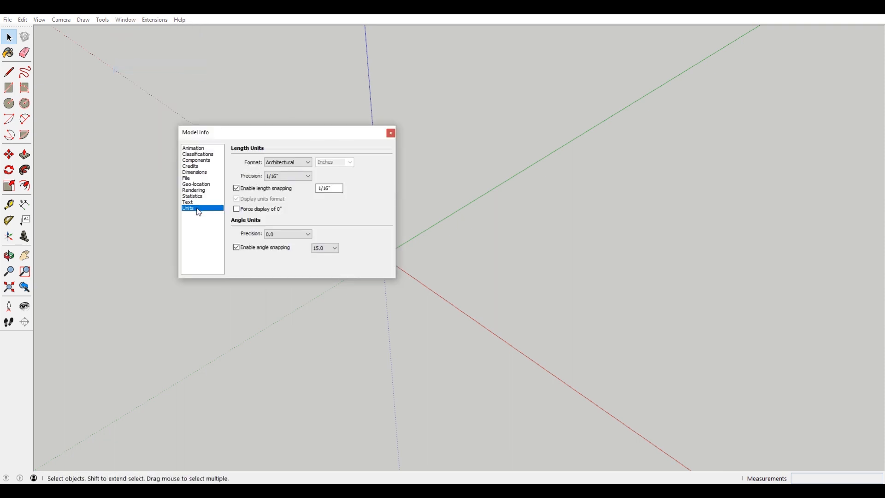
{"action": "left_click", "coordinate": [394, 134]}
{"action": "left_click", "coordinate": [126, 20]}
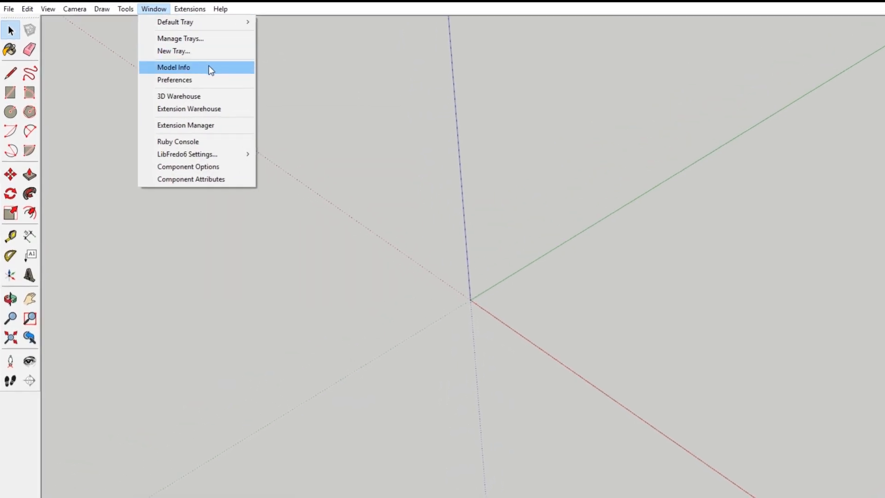
{"action": "left_click", "coordinate": [209, 67]}
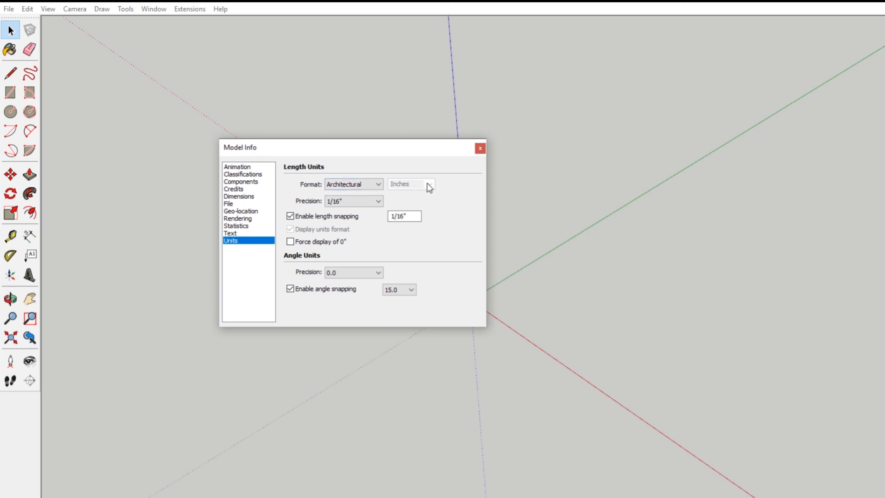
- Try the Decimal length format in inches and return the format to Architectural
{"action": "left_click", "coordinate": [370, 186]}
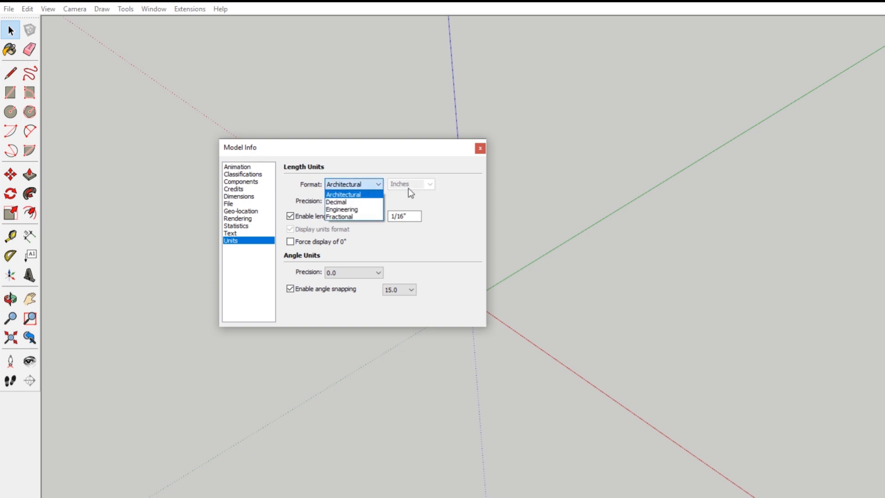
{"action": "left_click", "coordinate": [367, 202]}
{"action": "left_click", "coordinate": [415, 183]}
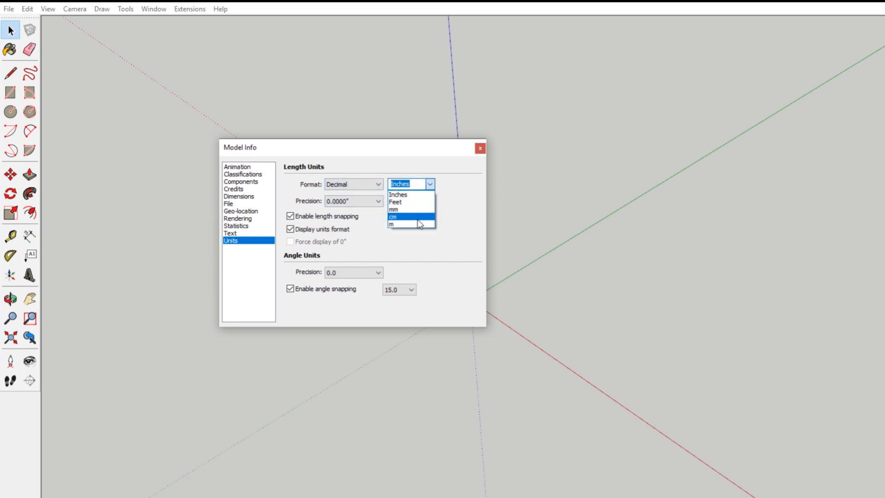
{"action": "left_click", "coordinate": [415, 195]}
{"action": "left_click", "coordinate": [369, 185]}
{"action": "left_click", "coordinate": [368, 195]}
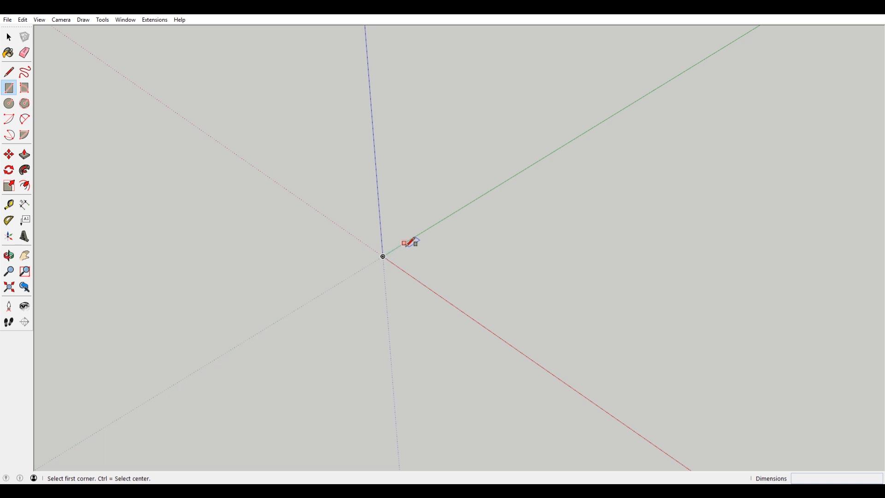
- Draw a 23.25" by 20" rectangle on the ground plane starting at the origin
{"action": "left_click", "coordinate": [384, 256]}
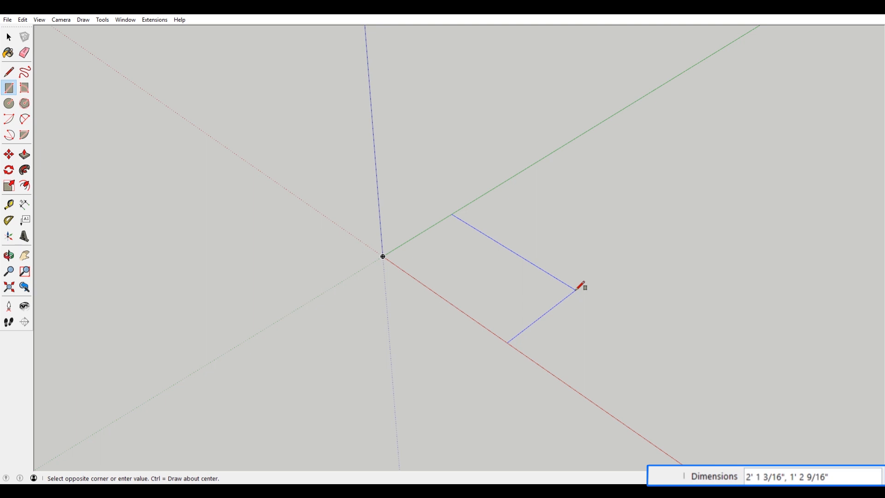
{"action": "type", "text": "23"}
{"action": "key", "text": "Return"}
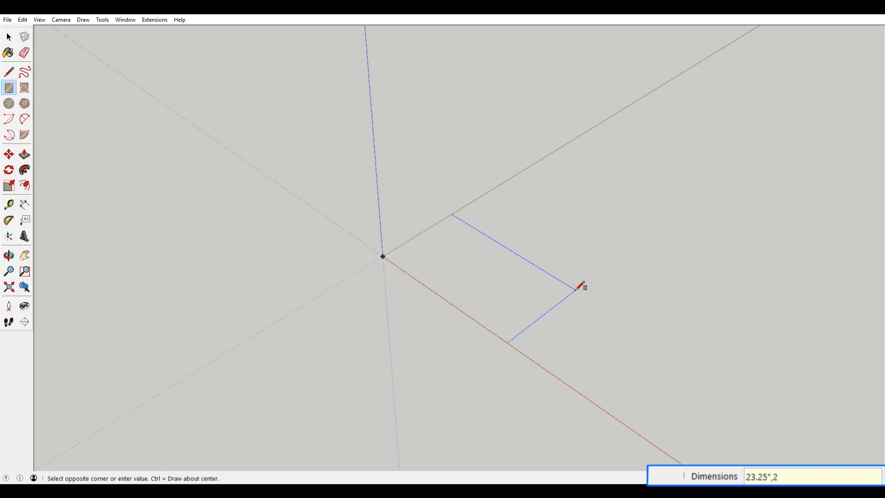
{"action": "type", "text": "\",20"}
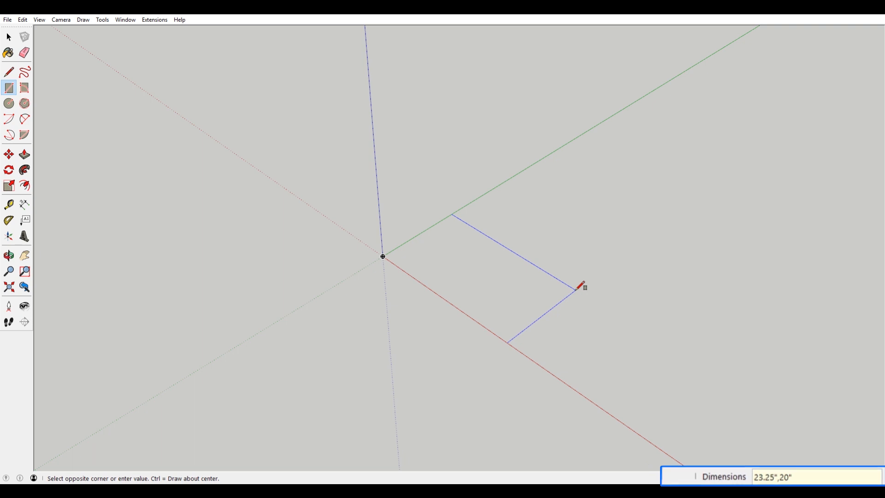
{"action": "key", "text": "Return"}
- Measure the rectangle's edge along the green axis from its far corner to the origin with the Tape Measure
{"action": "left_click", "coordinate": [9, 205]}
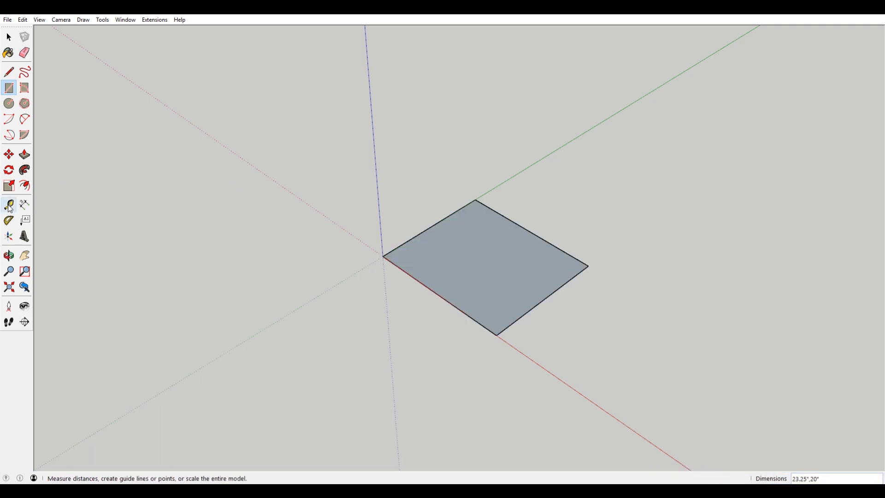
{"action": "left_click", "coordinate": [476, 199]}
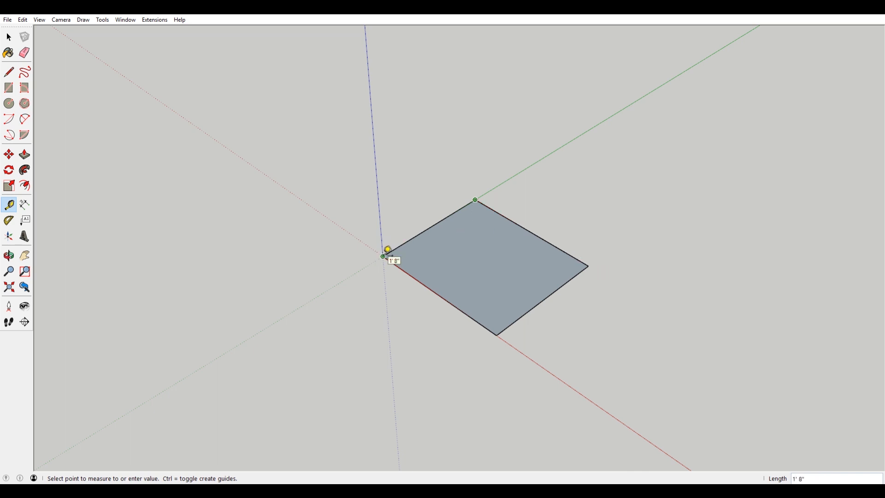
{"action": "key", "text": "space"}
- Make a group from the rectangle's face and its bounding edges
{"action": "double_click", "coordinate": [492, 263]}
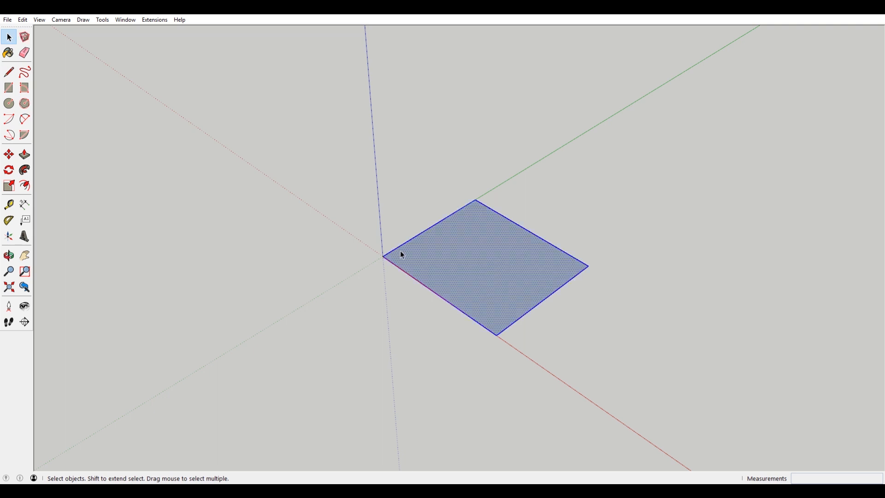
{"action": "right_click", "coordinate": [503, 275]}
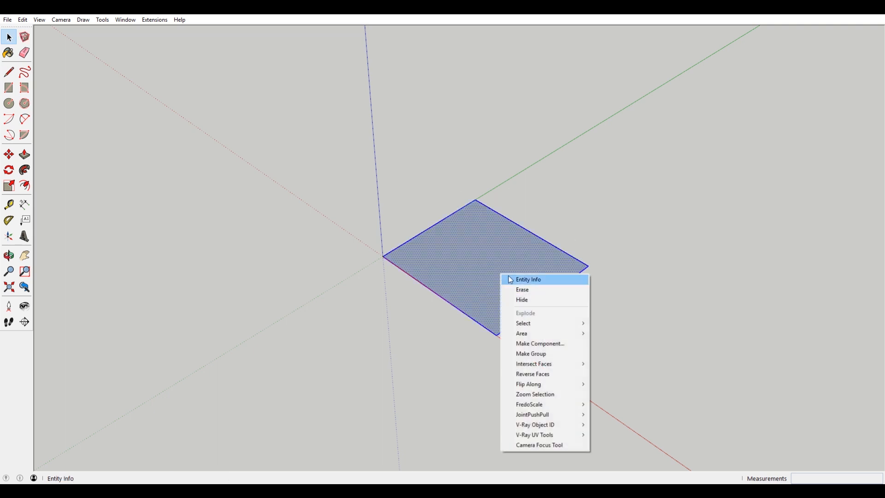
{"action": "left_click", "coordinate": [562, 355]}
- Open the rectangle's group for editing and push its face downward 3/4" to form the tabletop
{"action": "middle_click_drag", "start_coordinate": [521, 299], "coordinate": [573, 253]}
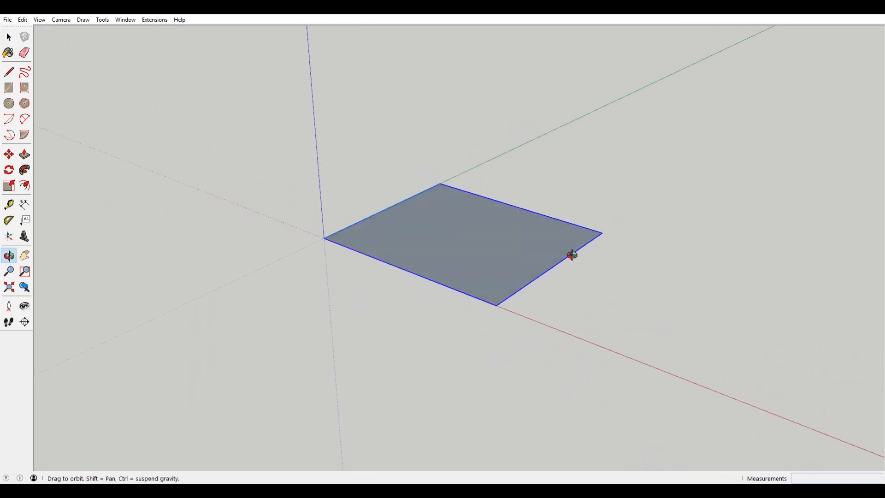
{"action": "left_click", "coordinate": [503, 257]}
{"action": "scroll", "coordinate": [514, 270], "scroll_direction": "up", "scroll_amount": 2}
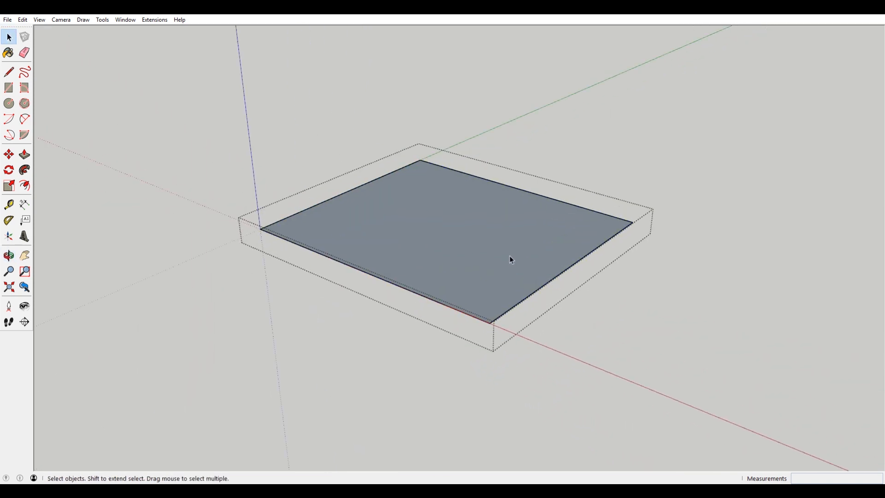
{"action": "left_click", "coordinate": [657, 165]}
{"action": "left_click", "coordinate": [502, 244]}
{"action": "key", "text": "p"}
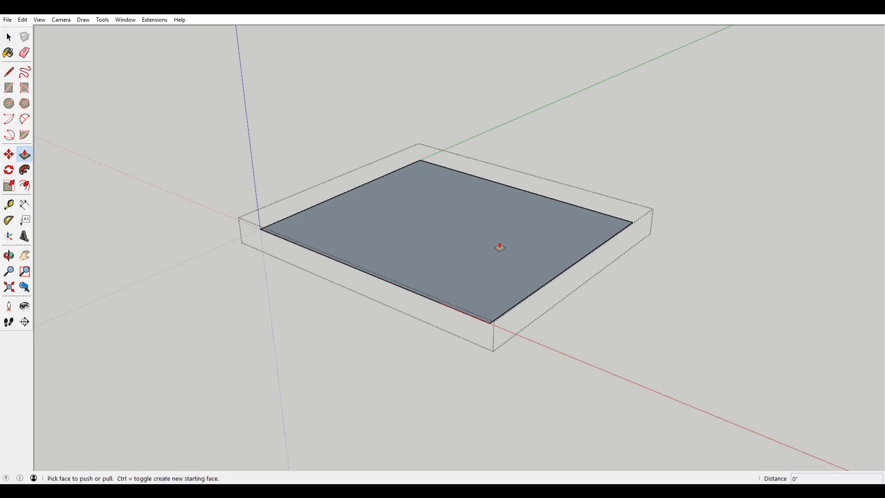
{"action": "left_click", "coordinate": [500, 248]}
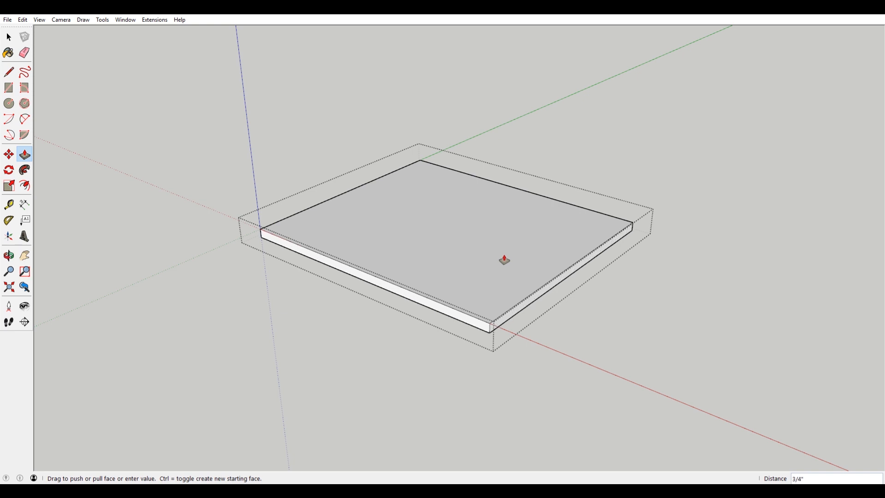
{"action": "left_click", "coordinate": [505, 260]}
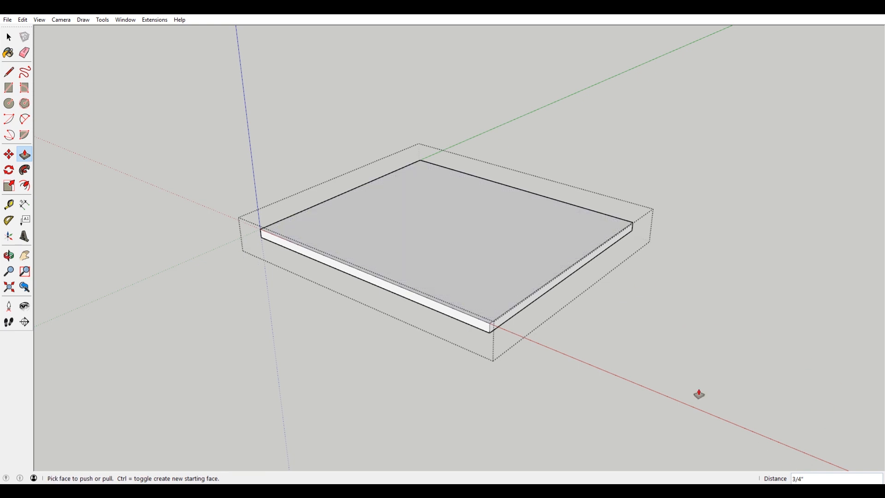
{"action": "left_click", "coordinate": [524, 260]}
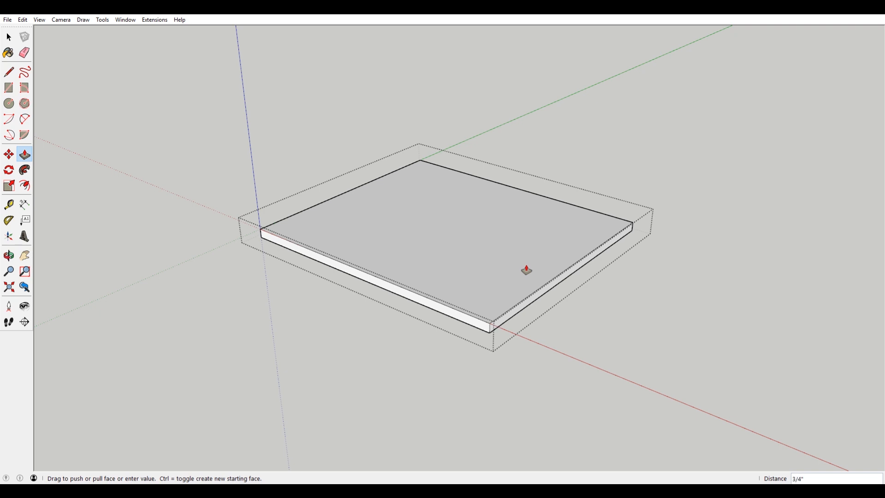
{"action": "left_click", "coordinate": [527, 270]}
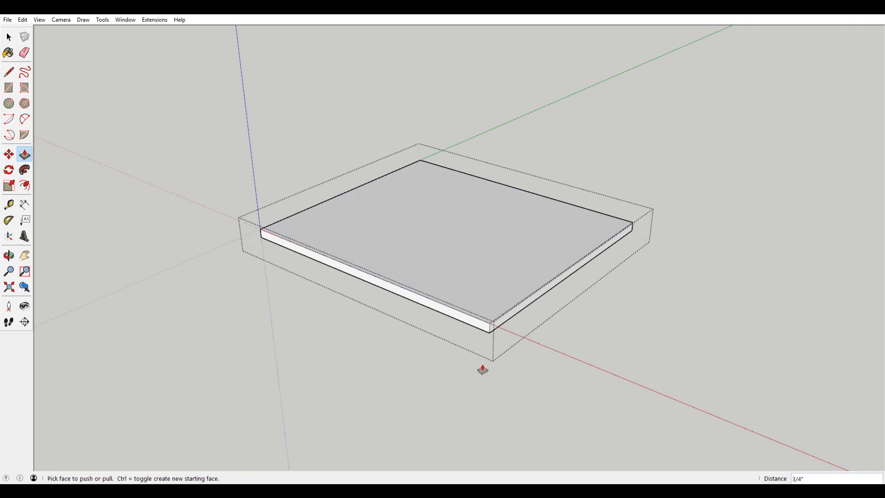
- Exit group editing and select the whole tabletop group
{"action": "key", "text": "space"}
{"action": "triple_click", "coordinate": [563, 289]}
{"action": "key", "text": "m"}
{"action": "middle_click_drag", "start_coordinate": [464, 283], "coordinate": [332, 194]}
{"action": "left_click", "coordinate": [313, 177]}
{"action": "key", "text": "Escape"}
- Move the tabletop 28.75" straight up along the blue axis, trying the red and green axis locks on the way, and deselect it
{"action": "left_click", "coordinate": [718, 206]}
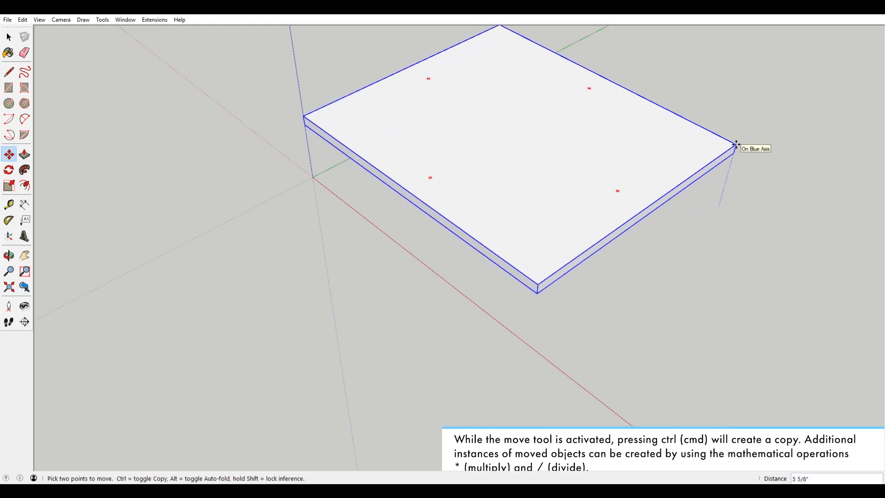
{"action": "middle_click_drag", "start_coordinate": [731, 195], "coordinate": [722, 113]}
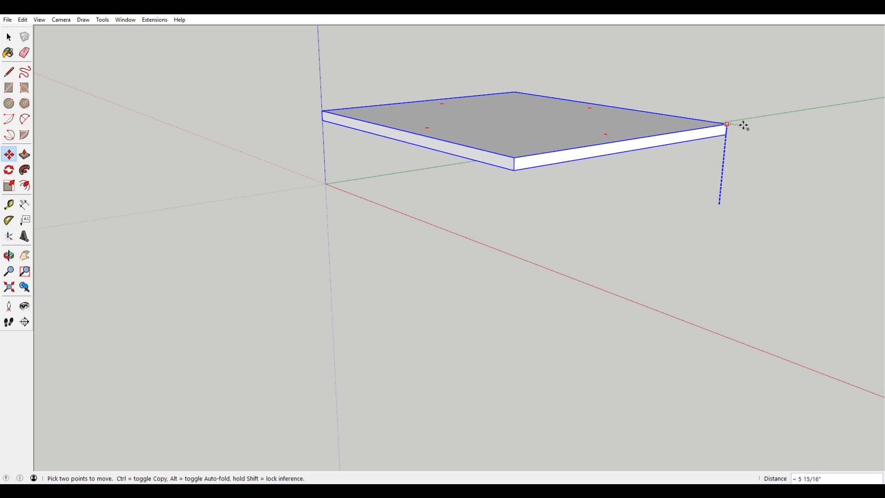
{"action": "key", "text": "Right"}
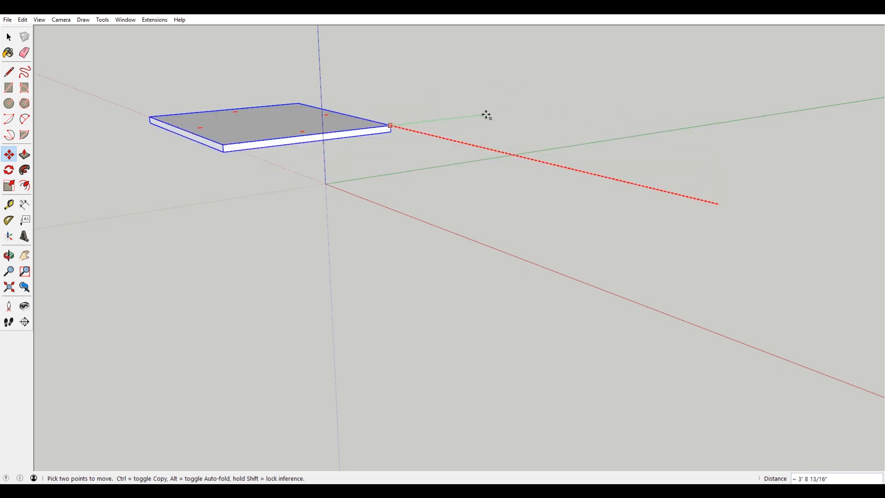
{"action": "key", "text": "Left"}
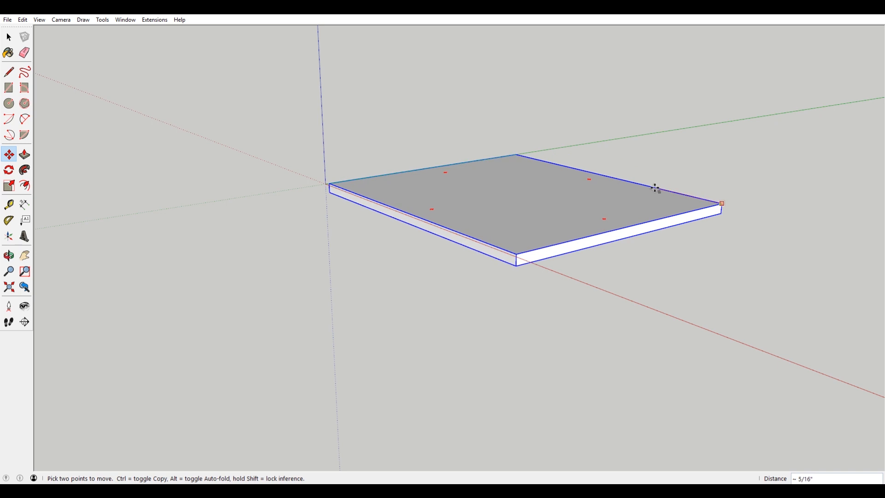
{"action": "key", "text": "Up"}
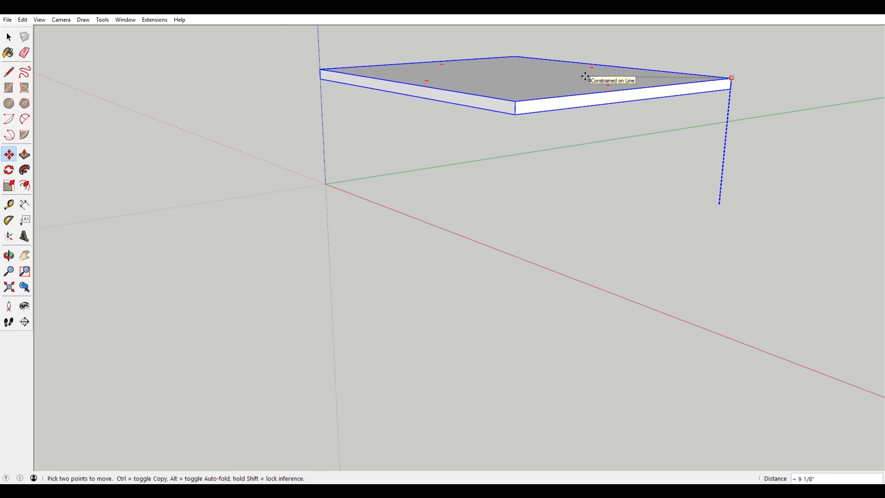
{"action": "type", "text": ".7"}
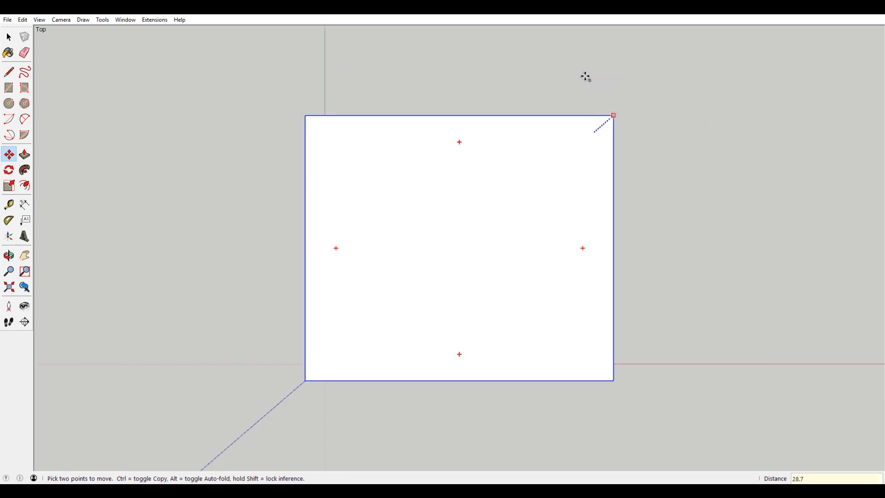
{"action": "key", "text": "Return"}
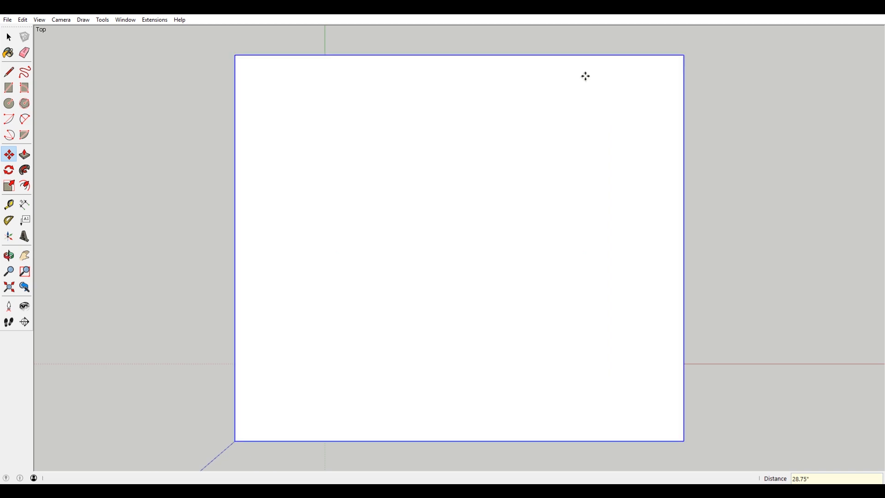
{"action": "scroll", "coordinate": [571, 168], "scroll_direction": "down", "scroll_amount": 5}
{"action": "middle_click_drag", "start_coordinate": [598, 191], "coordinate": [447, 115]}
{"action": "key", "text": "space"}
{"action": "left_click", "coordinate": [623, 316]}
{"action": "scroll", "coordinate": [590, 345], "scroll_direction": "up", "scroll_amount": 2}
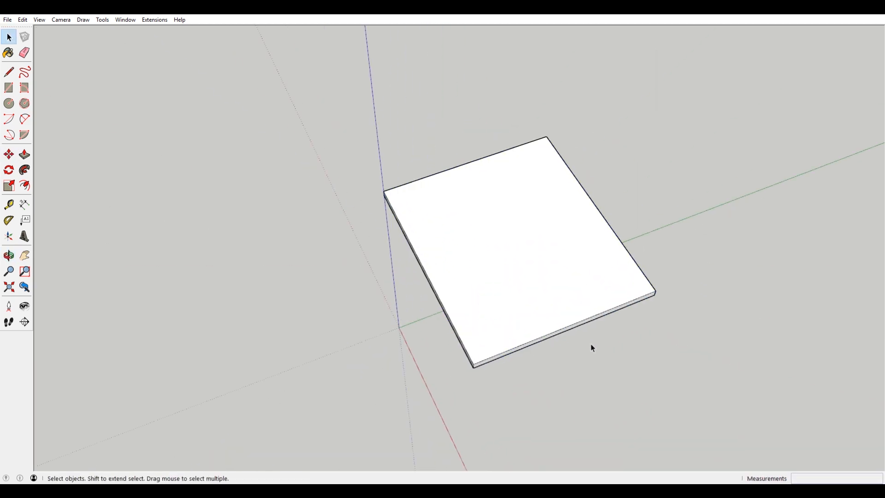
- Draw a vertical line from the underside of the tabletop's near corner straight down to ground level, aligned with the origin
{"action": "middle_click_drag", "start_coordinate": [528, 344], "coordinate": [583, 186]}
{"action": "scroll", "coordinate": [589, 185], "scroll_direction": "up", "scroll_amount": 2}
{"action": "key", "text": "F2"}
{"action": "middle_click_drag", "start_coordinate": [632, 218], "coordinate": [506, 199]}
{"action": "scroll", "coordinate": [506, 200], "scroll_direction": "down", "scroll_amount": 1}
{"action": "scroll", "coordinate": [552, 233], "scroll_direction": "down", "scroll_amount": 2}
{"action": "middle_click_drag", "start_coordinate": [553, 228], "coordinate": [701, 232]}
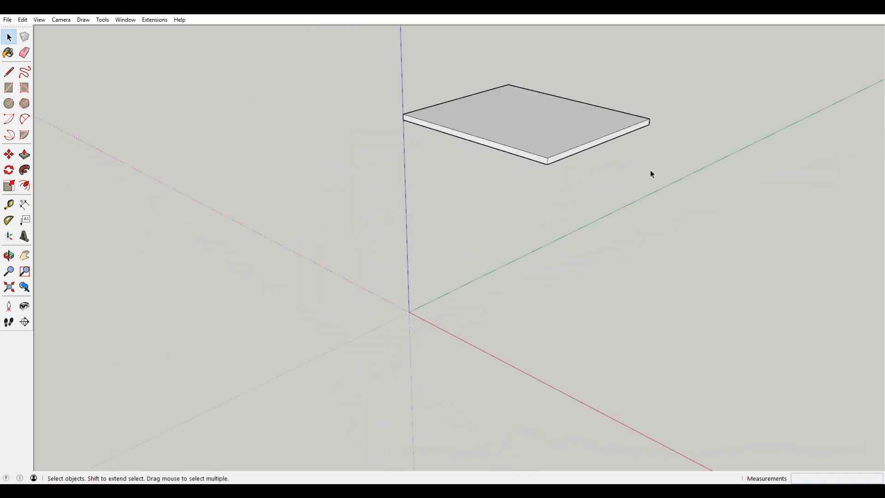
{"action": "key", "text": "l"}
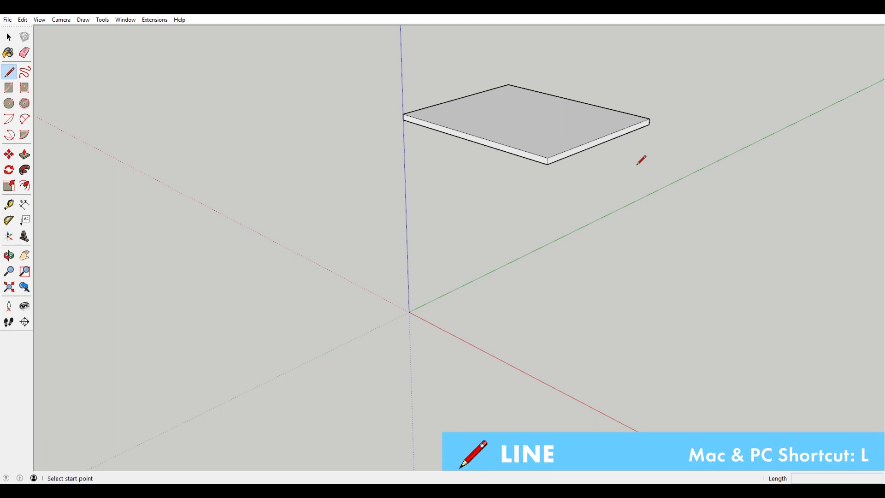
{"action": "left_click", "coordinate": [547, 165]}
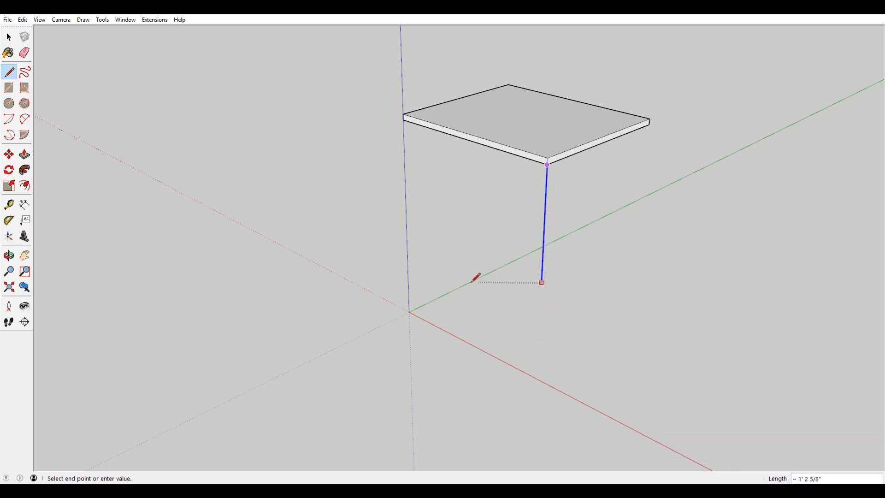
{"action": "left_click", "coordinate": [409, 312]}
{"action": "key", "text": "o"}
{"action": "left_click_drag", "start_coordinate": [694, 326], "coordinate": [281, 239]}
{"action": "key", "text": "l"}
{"action": "left_click", "coordinate": [401, 380]}
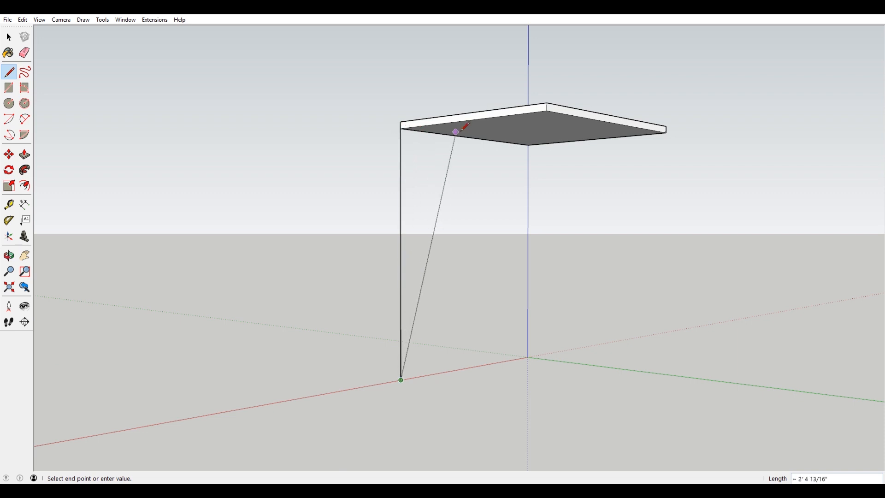
{"action": "middle_click_drag", "start_coordinate": [487, 130], "coordinate": [411, 123]}
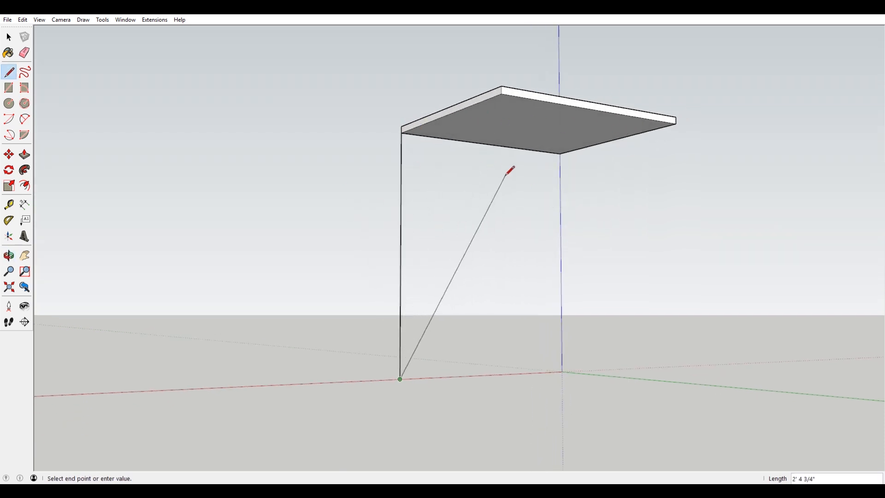
{"action": "key", "text": "space"}
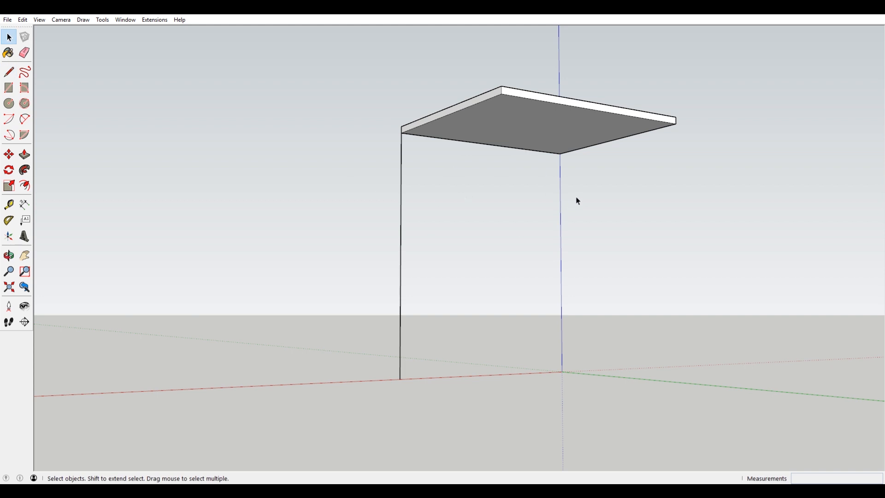
- Draw a diagonal across the tabletop's underside and connect its far corner to the vertical line's foot, forming a triangular face
{"action": "key", "text": "l"}
{"action": "left_click", "coordinate": [402, 133]}
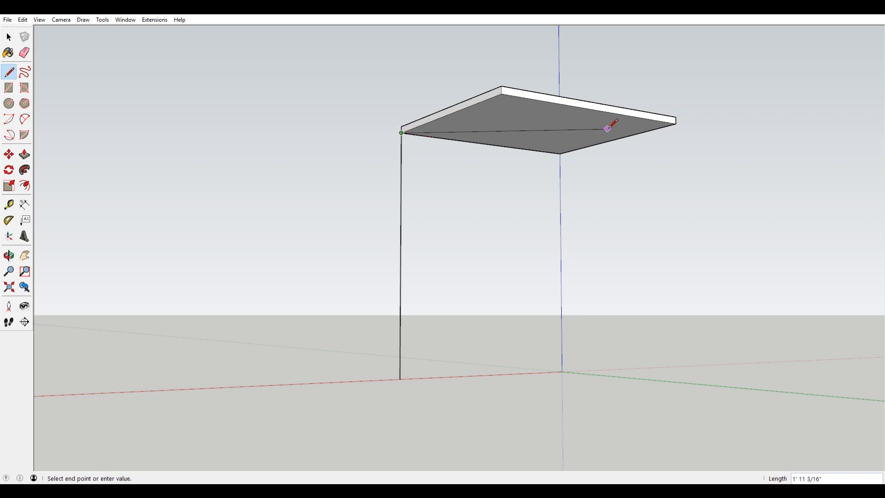
{"action": "left_click", "coordinate": [676, 123]}
{"action": "middle_click_drag", "start_coordinate": [543, 150], "coordinate": [727, 143]}
{"action": "middle_click_drag", "start_coordinate": [509, 158], "coordinate": [415, 336]}
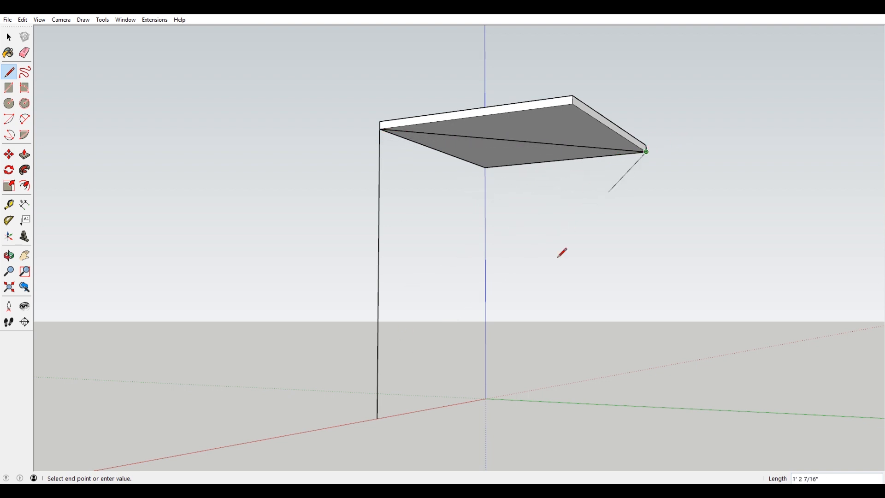
{"action": "left_click", "coordinate": [376, 417]}
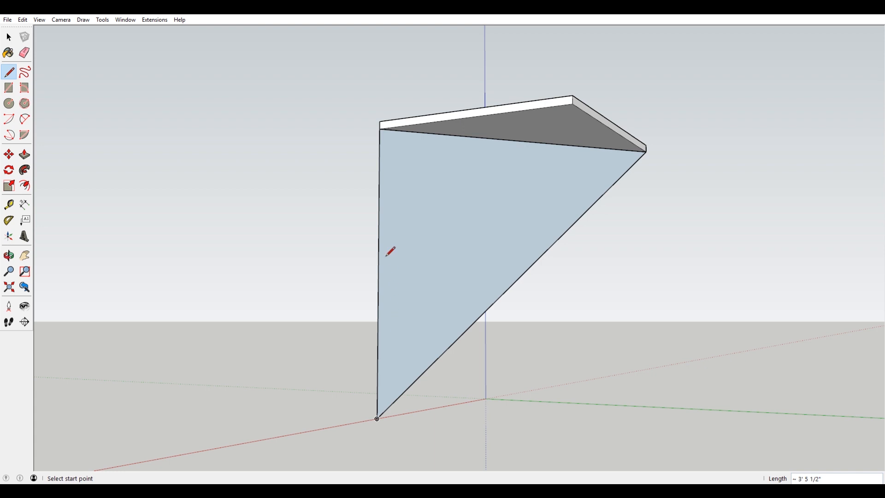
- Select the vertical edge of the triangular face
{"action": "key", "text": "space"}
{"action": "left_click", "coordinate": [378, 220]}
{"action": "key", "text": "l"}
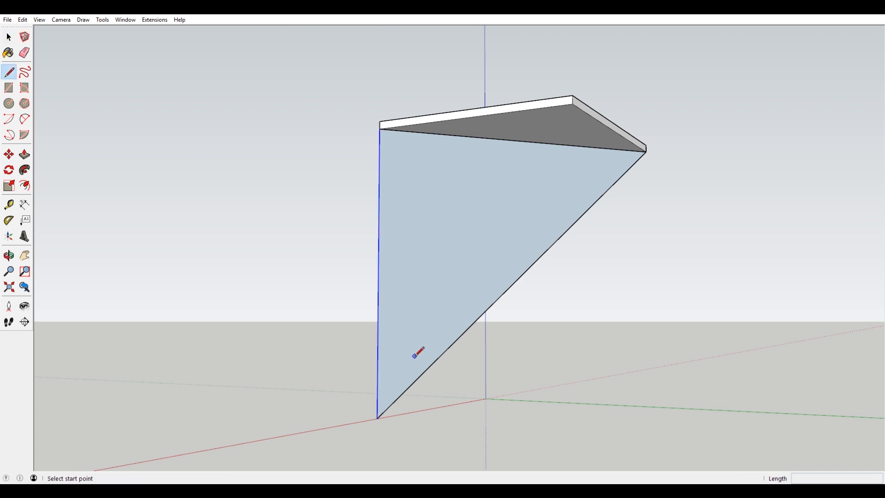
{"action": "left_click", "coordinate": [377, 418]}
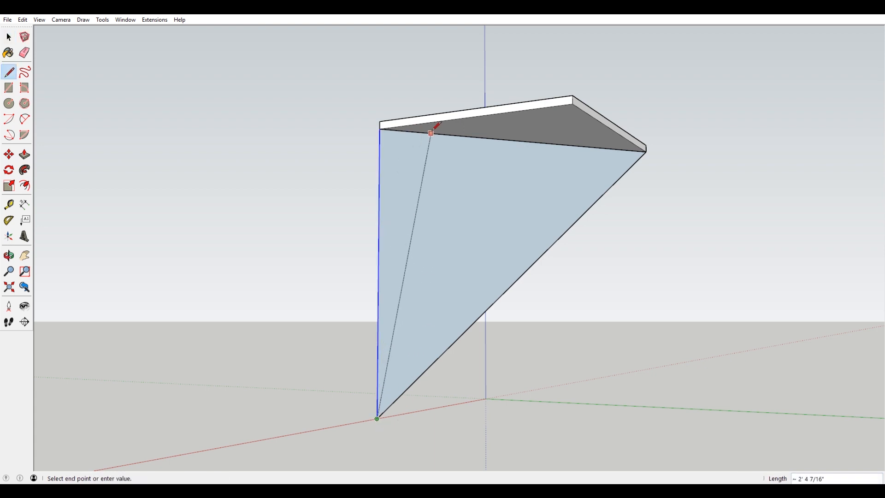
{"action": "key", "text": "Escape"}
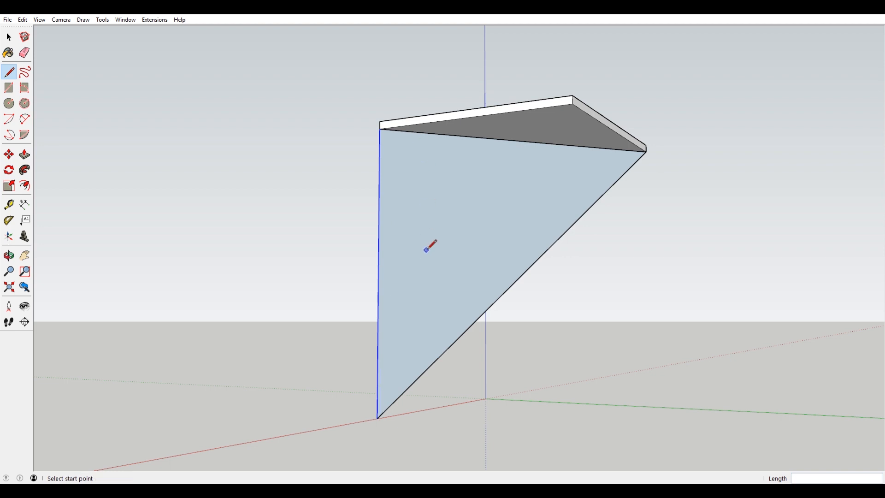
- Try to rotate the selected vertical edge inward about its foot toward the tabletop's opposite corner, and undo the rotation
{"action": "key", "text": "q"}
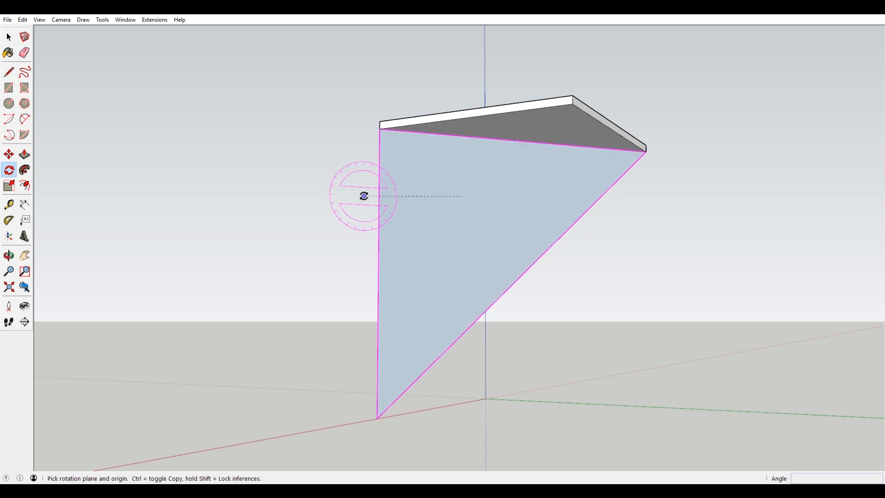
{"action": "left_click", "coordinate": [377, 419]}
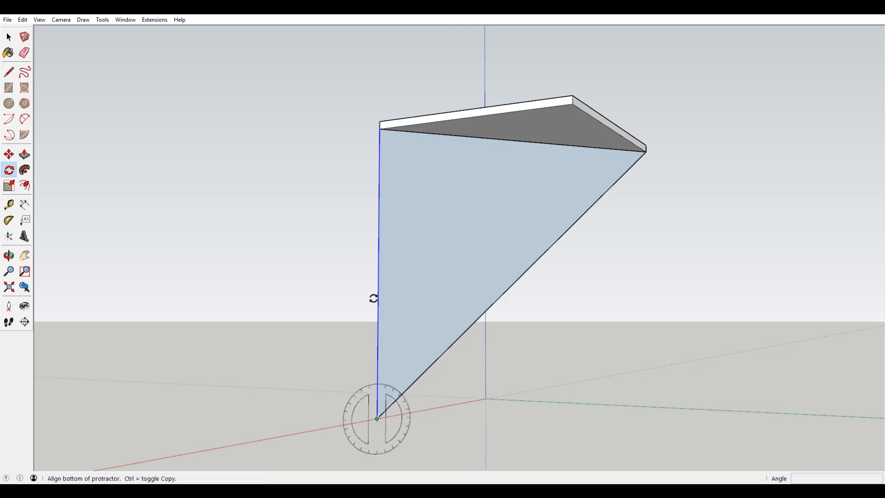
{"action": "left_click", "coordinate": [380, 152]}
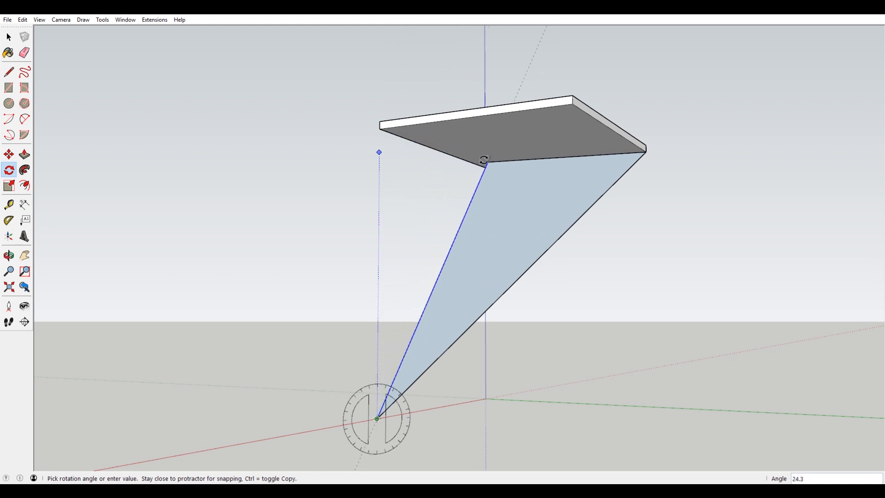
{"action": "middle_click_drag", "start_coordinate": [417, 142], "coordinate": [509, 188]}
{"action": "middle_click_drag", "start_coordinate": [415, 158], "coordinate": [397, 128]}
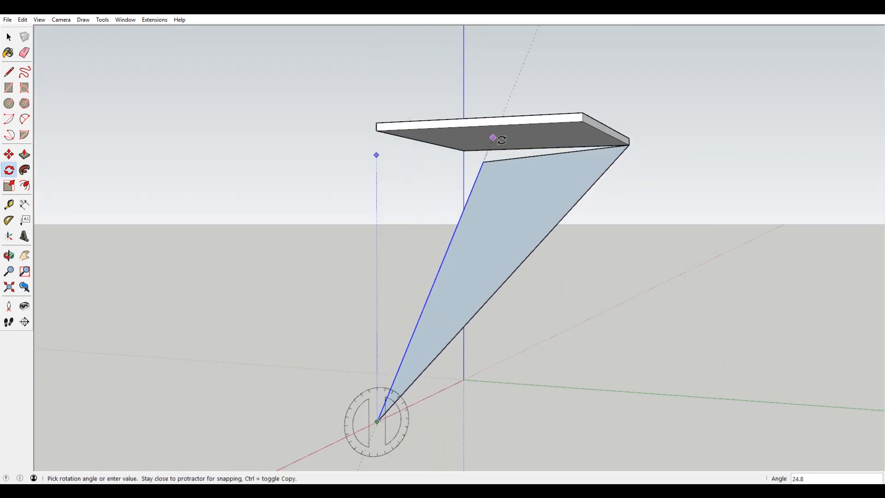
{"action": "middle_click_drag", "start_coordinate": [453, 145], "coordinate": [364, 135]}
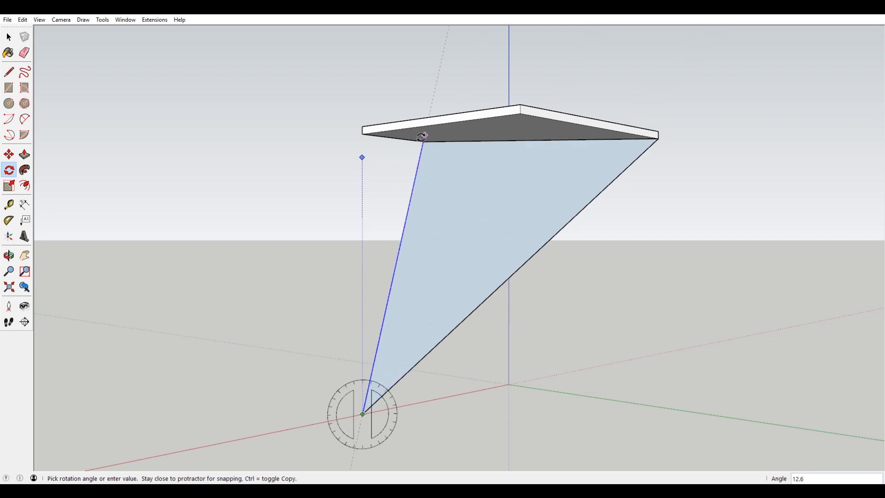
{"action": "middle_click_drag", "start_coordinate": [421, 139], "coordinate": [569, 158]}
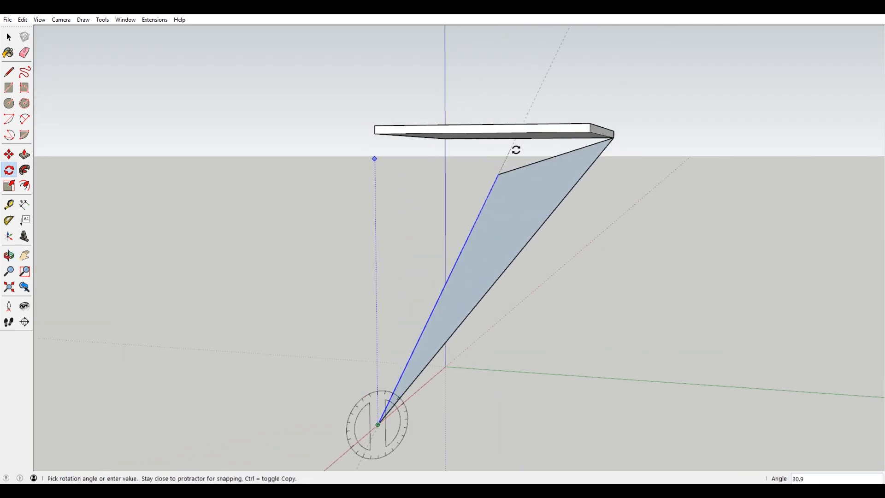
{"action": "middle_click_drag", "start_coordinate": [469, 150], "coordinate": [363, 134]}
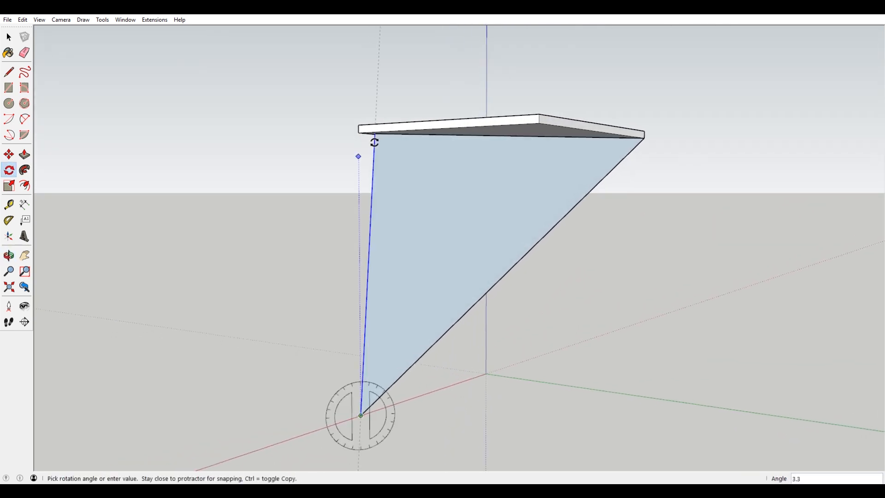
{"action": "scroll", "coordinate": [364, 133], "scroll_direction": "up", "scroll_amount": 2}
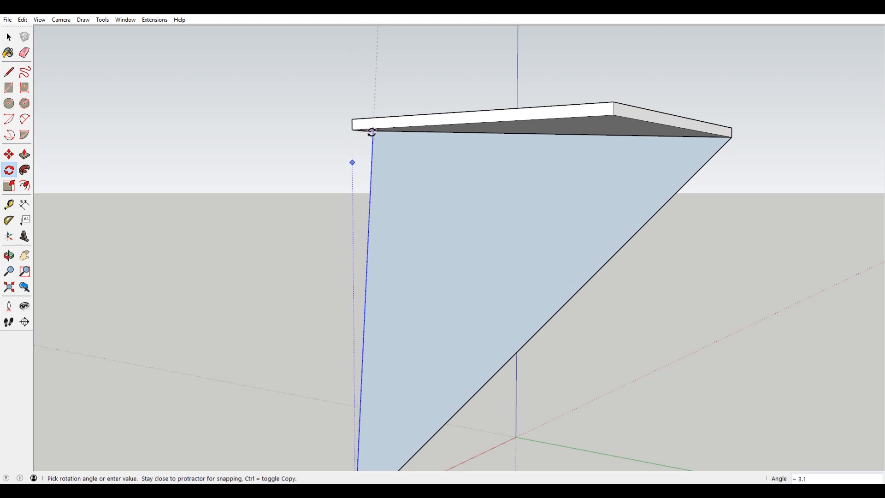
{"action": "left_click", "coordinate": [397, 138]}
{"action": "middle_click_drag", "start_coordinate": [433, 145], "coordinate": [396, 131]}
{"action": "scroll", "coordinate": [396, 134], "scroll_direction": "down", "scroll_amount": 3}
{"action": "key", "text": "ctrl+z"}
- Try to rotate the vertical edge inward by 7 degrees about its foot in the triangle's plane, and undo it
{"action": "scroll", "coordinate": [370, 368], "scroll_direction": "up", "scroll_amount": 3}
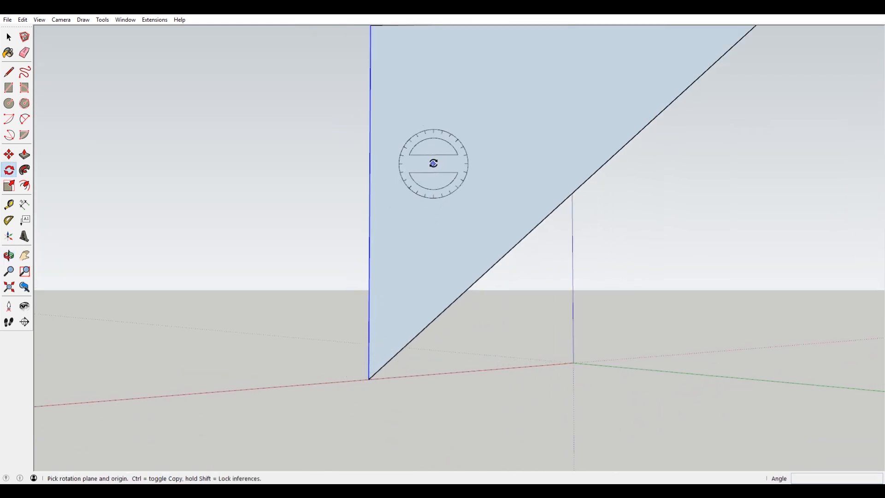
{"action": "scroll", "coordinate": [429, 221], "scroll_direction": "down", "scroll_amount": 2}
{"action": "left_click", "coordinate": [389, 328]}
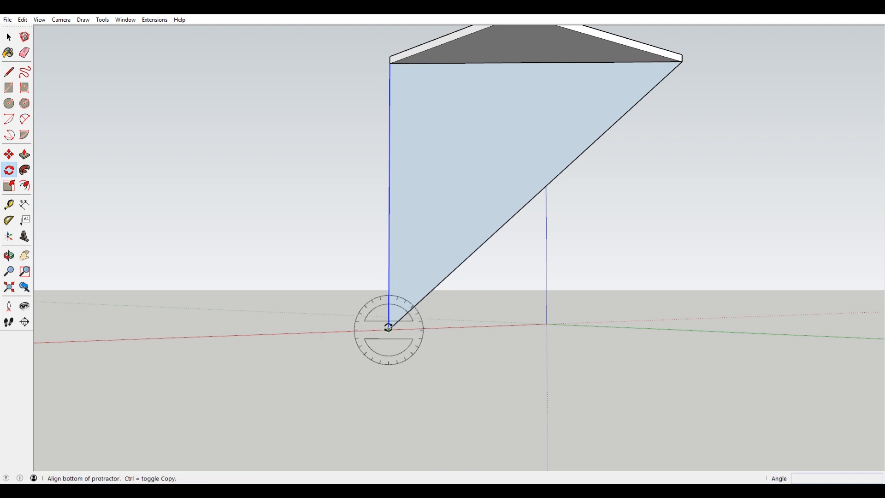
{"action": "left_click", "coordinate": [390, 88]}
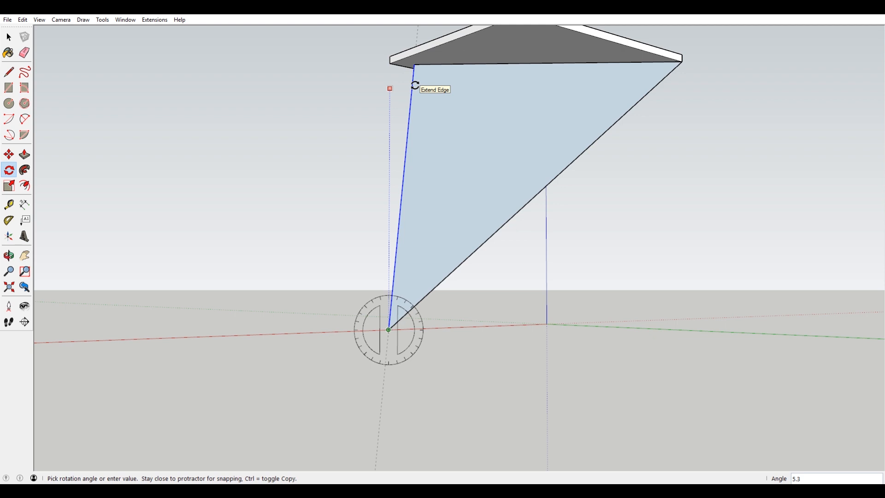
{"action": "key", "text": "F2"}
{"action": "middle_click_drag", "start_coordinate": [595, 326], "coordinate": [381, 125]}
{"action": "middle_click_drag", "start_coordinate": [565, 326], "coordinate": [283, 163]}
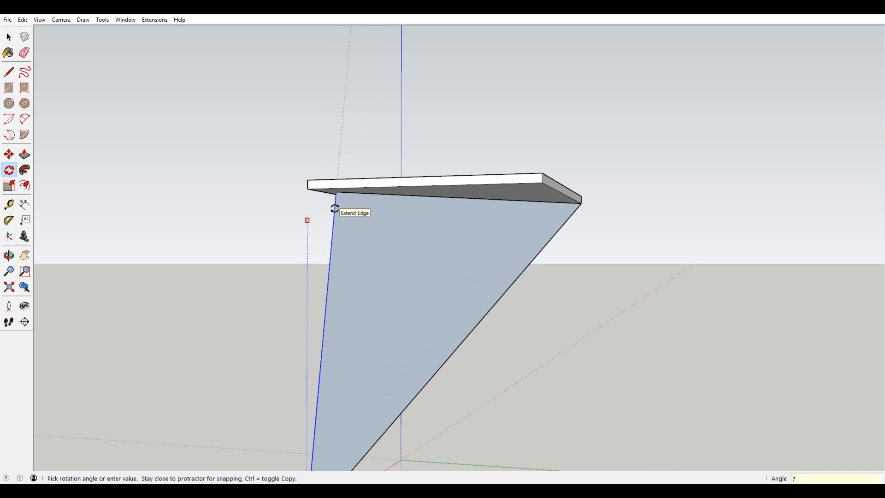
{"action": "middle_click_drag", "start_coordinate": [332, 203], "coordinate": [310, 188]}
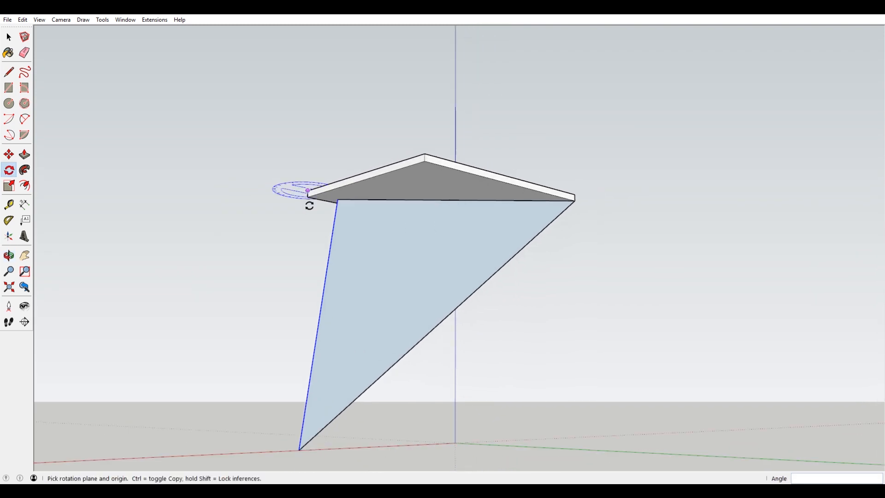
{"action": "scroll", "coordinate": [309, 191], "scroll_direction": "down", "scroll_amount": 1}
{"action": "scroll", "coordinate": [300, 255], "scroll_direction": "up", "scroll_amount": 2}
{"action": "middle_click_drag", "start_coordinate": [300, 255], "coordinate": [296, 289]}
{"action": "key", "text": "ctrl+z"}
- Rotate the vertical edge inward by about 3 degrees around its foot, keeping it in the diagonal triangle's plane
{"action": "scroll", "coordinate": [296, 289], "scroll_direction": "down", "scroll_amount": 1}
{"action": "scroll", "coordinate": [297, 361], "scroll_direction": "up", "scroll_amount": 2}
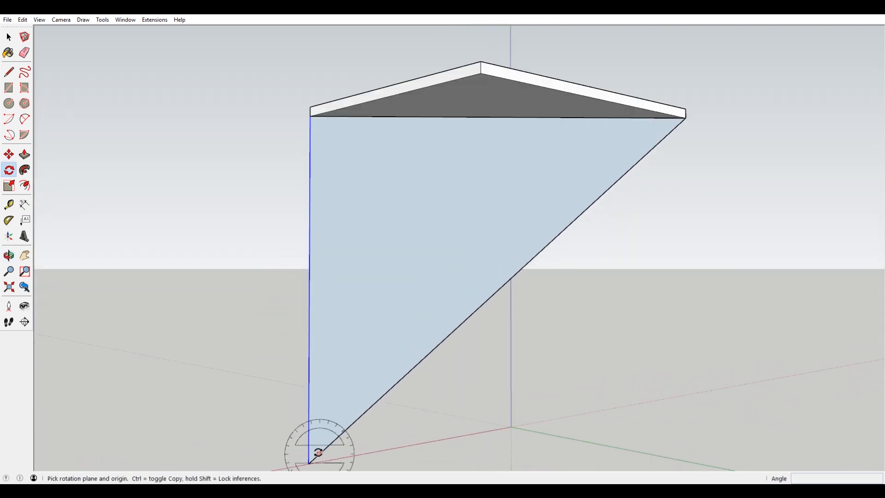
{"action": "scroll", "coordinate": [325, 364], "scroll_direction": "down", "scroll_amount": 2}
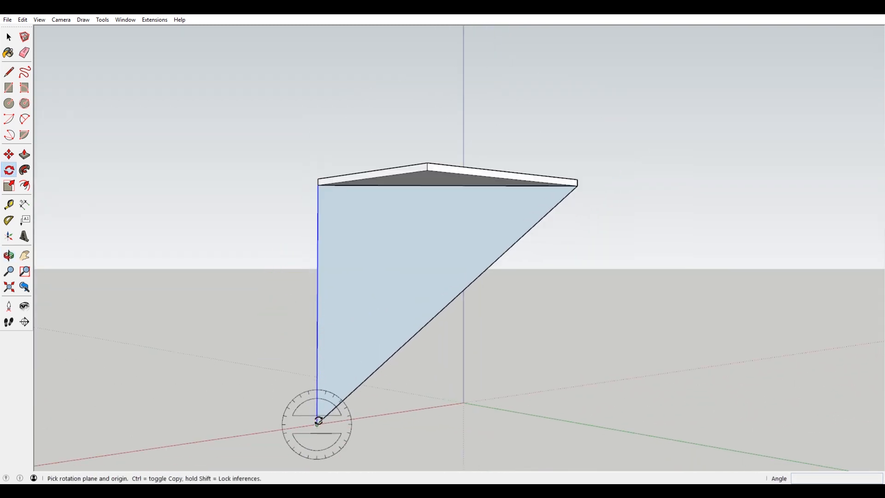
{"action": "left_click", "coordinate": [317, 422]}
{"action": "left_click", "coordinate": [318, 218]}
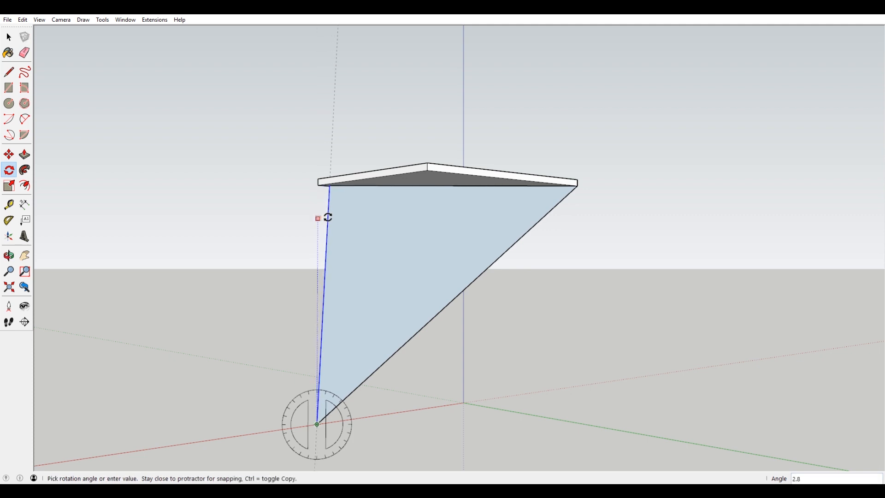
{"action": "left_click", "coordinate": [328, 217]}
- Select the triangular face with its bounding edges, make it a group, and clear the selection
{"action": "middle_click_drag", "start_coordinate": [300, 263], "coordinate": [681, 205]}
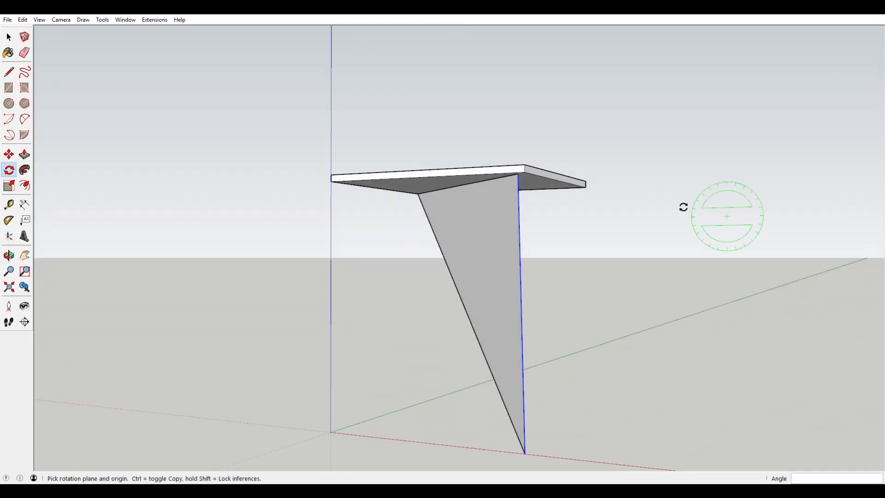
{"action": "scroll", "coordinate": [525, 161], "scroll_direction": "up", "scroll_amount": 5}
{"action": "middle_click_drag", "start_coordinate": [538, 157], "coordinate": [237, 170]}
{"action": "scroll", "coordinate": [337, 185], "scroll_direction": "down", "scroll_amount": 3}
{"action": "scroll", "coordinate": [338, 186], "scroll_direction": "down", "scroll_amount": 5}
{"action": "key", "text": "space"}
{"action": "left_click", "coordinate": [386, 245]}
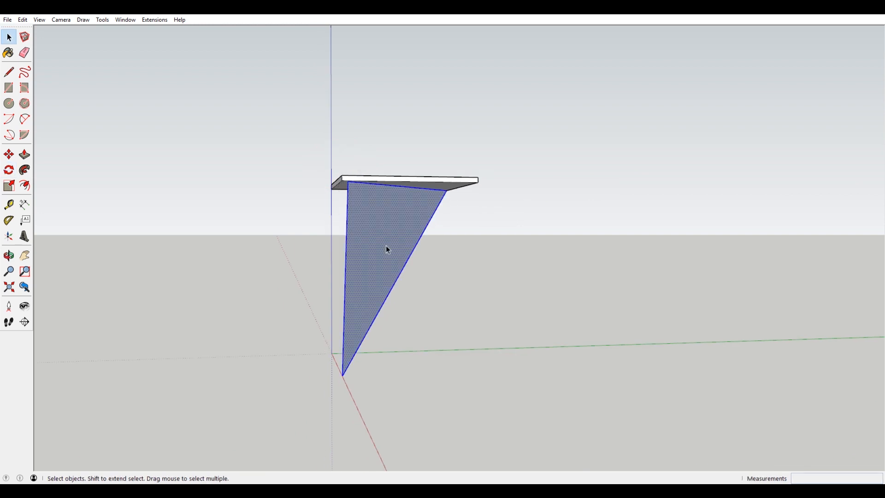
{"action": "right_click", "coordinate": [386, 245]}
{"action": "left_click", "coordinate": [456, 326]}
{"action": "left_click", "coordinate": [462, 349]}
- Trace the triangle group's slanted leg edge with a line from its foot up to the tabletop's underside
{"action": "key", "text": "l"}
{"action": "scroll", "coordinate": [351, 362], "scroll_direction": "up", "scroll_amount": 4}
{"action": "left_click", "coordinate": [341, 369]}
{"action": "scroll", "coordinate": [341, 368], "scroll_direction": "down", "scroll_amount": 2}
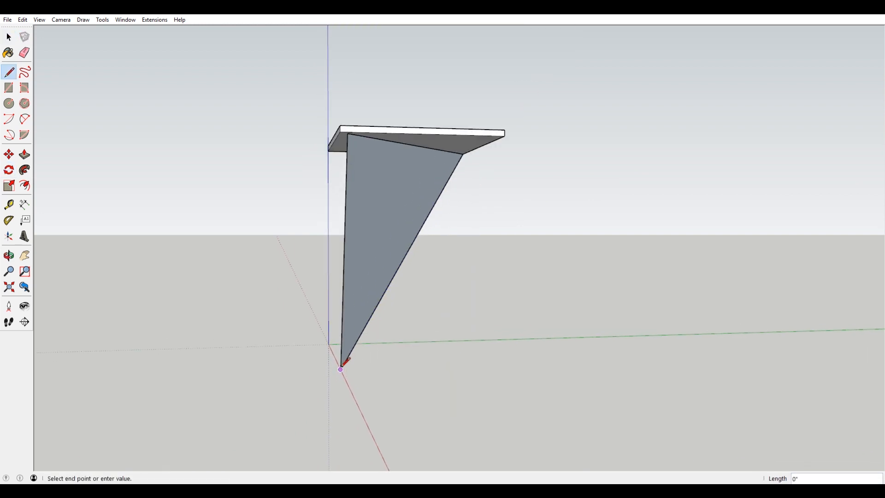
{"action": "scroll", "coordinate": [347, 163], "scroll_direction": "up", "scroll_amount": 2}
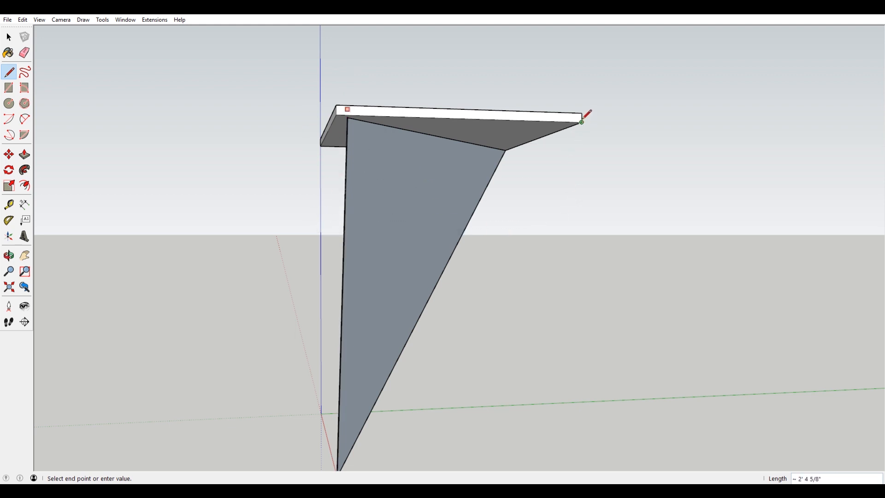
{"action": "scroll", "coordinate": [346, 121], "scroll_direction": "up", "scroll_amount": 5}
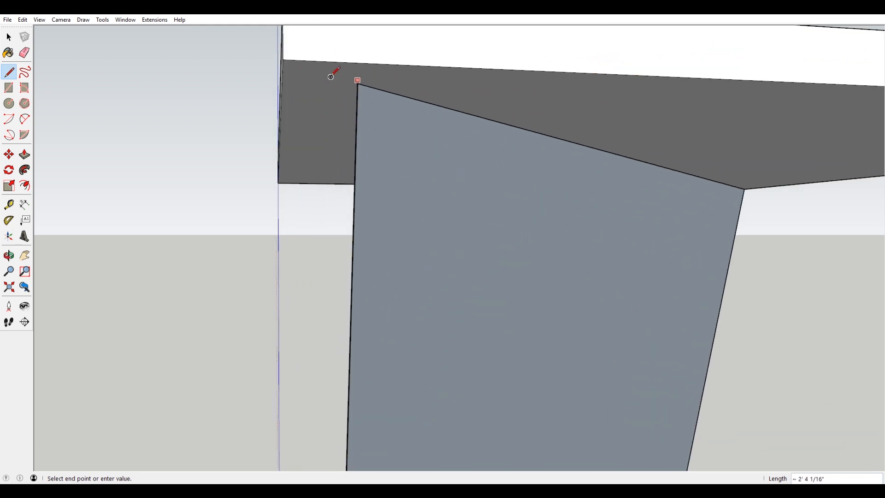
{"action": "left_click", "coordinate": [330, 85]}
{"action": "scroll", "coordinate": [338, 143], "scroll_direction": "down", "scroll_amount": 2}
{"action": "key", "text": "space"}
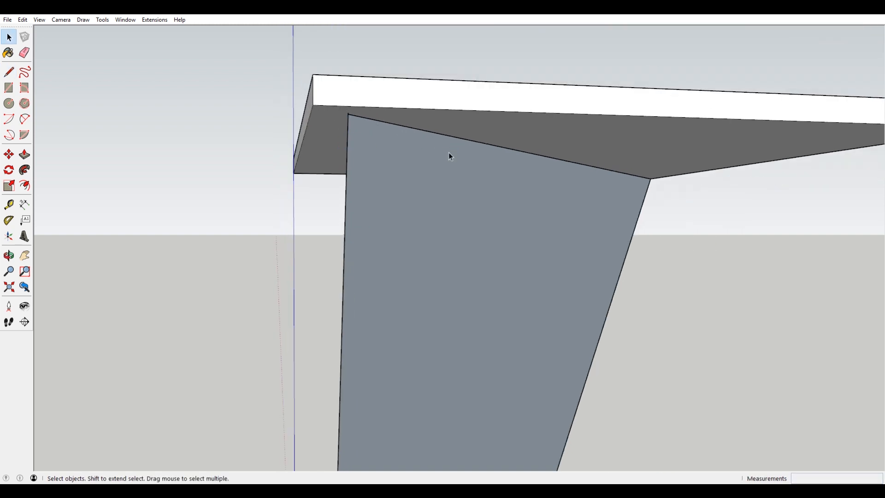
- Delete the triangle group and select the slanted leg line left under the tabletop
{"action": "middle_click_drag", "start_coordinate": [449, 154], "coordinate": [306, 141]}
{"action": "left_click", "coordinate": [260, 174]}
{"action": "mouse_move", "coordinate": [658, 166]}
{"action": "middle_mouse_down"}
{"action": "mouse_move", "coordinate": [165, 139]}
{"action": "mouse_move", "coordinate": [180, 87]}
{"action": "mouse_move", "coordinate": [253, 70]}
{"action": "mouse_move", "coordinate": [373, 123]}
{"action": "mouse_move", "coordinate": [605, 140]}
{"action": "mouse_move", "coordinate": [594, 143]}
{"action": "middle_mouse_up"}
{"action": "mouse_move", "coordinate": [438, 219]}
{"action": "middle_mouse_down"}
{"action": "mouse_move", "coordinate": [307, 205]}
{"action": "mouse_move", "coordinate": [326, 186]}
{"action": "mouse_move", "coordinate": [206, 170]}
{"action": "mouse_move", "coordinate": [304, 162]}
{"action": "mouse_move", "coordinate": [474, 182]}
{"action": "mouse_move", "coordinate": [472, 195]}
{"action": "mouse_move", "coordinate": [174, 193]}
{"action": "middle_mouse_up"}
{"action": "scroll", "coordinate": [217, 255], "scroll_direction": "down", "scroll_amount": 3}
{"action": "mouse_move", "coordinate": [218, 255]}
{"action": "middle_mouse_down"}
{"action": "mouse_move", "coordinate": [272, 269]}
{"action": "mouse_move", "coordinate": [312, 263]}
{"action": "mouse_move", "coordinate": [309, 303]}
{"action": "mouse_move", "coordinate": [382, 328]}
{"action": "mouse_move", "coordinate": [234, 363]}
{"action": "mouse_move", "coordinate": [416, 333]}
{"action": "middle_mouse_up"}
{"action": "scroll", "coordinate": [416, 333], "scroll_direction": "up", "scroll_amount": 3}
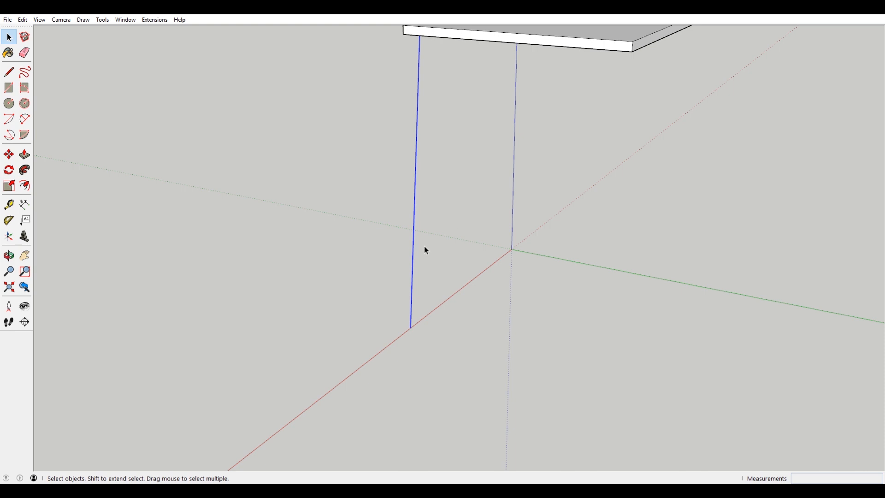
- Draw a 1" by 1" square on the ground plane, starting from the foot of the slanted leg line
{"action": "scroll", "coordinate": [368, 274], "scroll_direction": "up", "scroll_amount": 1}
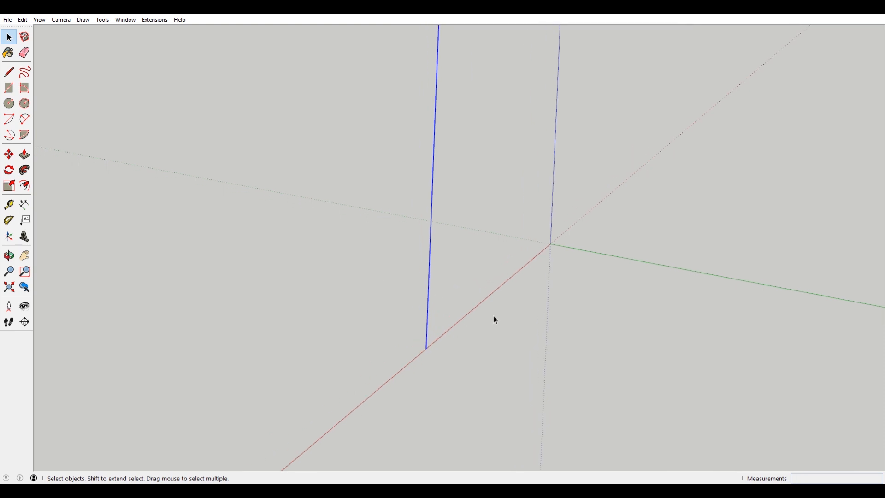
{"action": "key", "text": "r"}
{"action": "scroll", "coordinate": [507, 373], "scroll_direction": "up", "scroll_amount": 1}
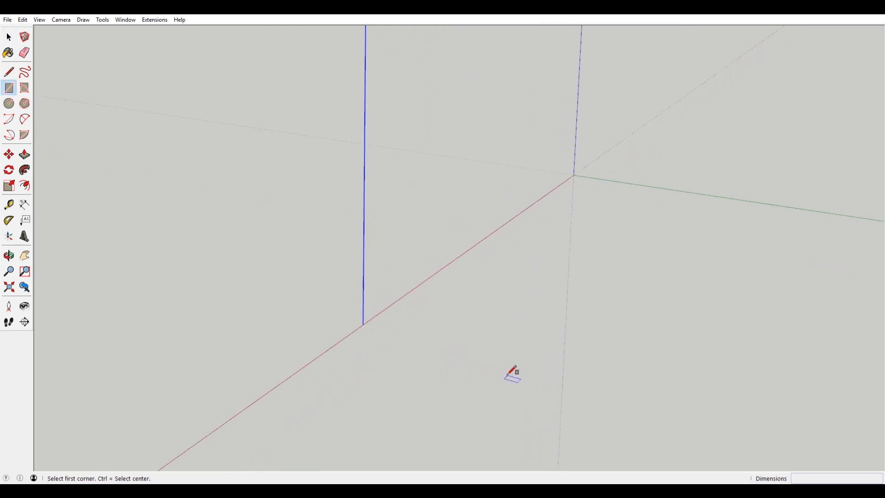
{"action": "left_click", "coordinate": [367, 321]}
{"action": "scroll", "coordinate": [416, 314], "scroll_direction": "up", "scroll_amount": 1}
{"action": "scroll", "coordinate": [420, 321], "scroll_direction": "up", "scroll_amount": 1}
{"action": "scroll", "coordinate": [374, 318], "scroll_direction": "up", "scroll_amount": 1}
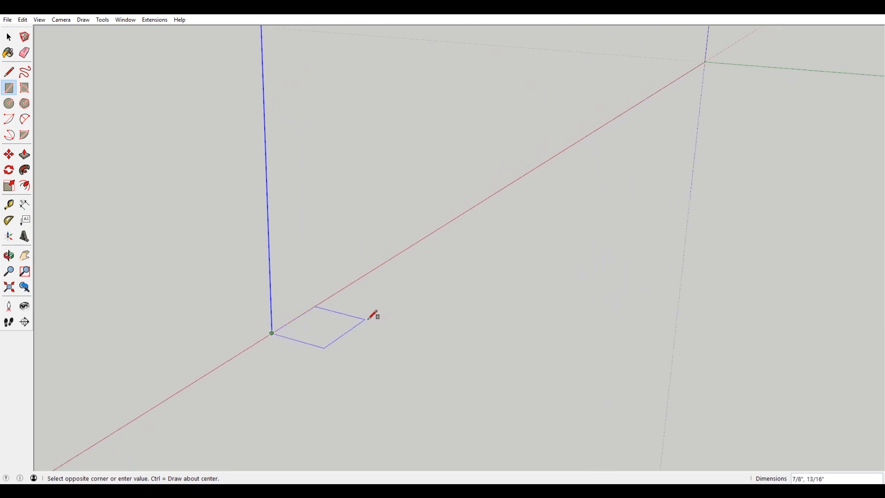
{"action": "scroll", "coordinate": [364, 321], "scroll_direction": "up", "scroll_amount": 1}
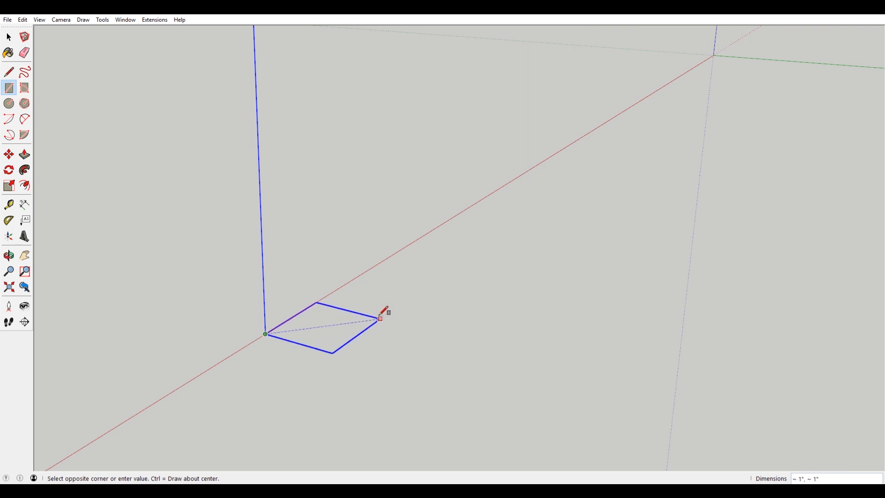
{"action": "left_click", "coordinate": [384, 318]}
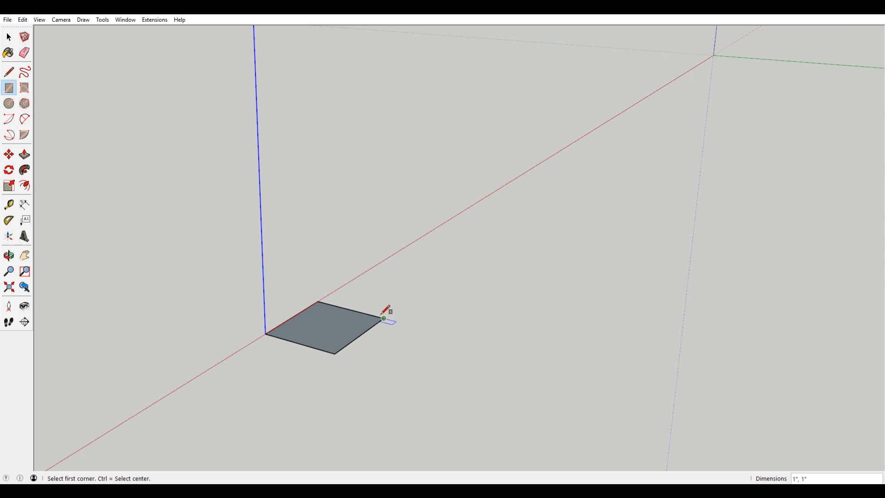
- Extrude the square along the slanted leg line with Follow Me, using the line as the preselected path
{"action": "middle_click_drag", "start_coordinate": [387, 310], "coordinate": [400, 281]}
{"action": "key", "text": "space"}
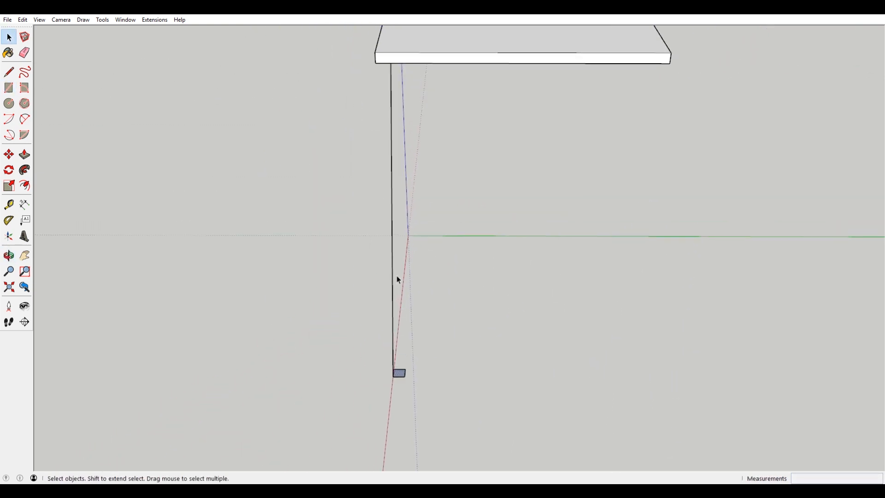
{"action": "middle_click_drag", "start_coordinate": [520, 262], "coordinate": [311, 261]}
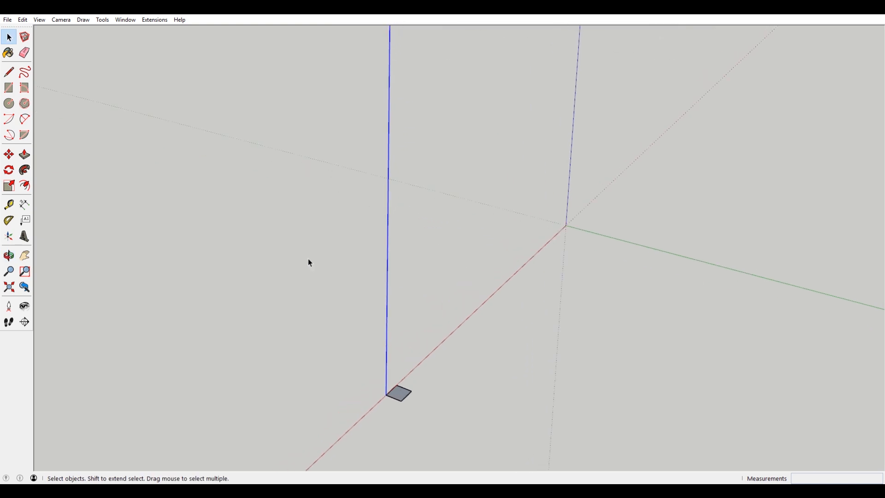
{"action": "left_click", "coordinate": [25, 171]}
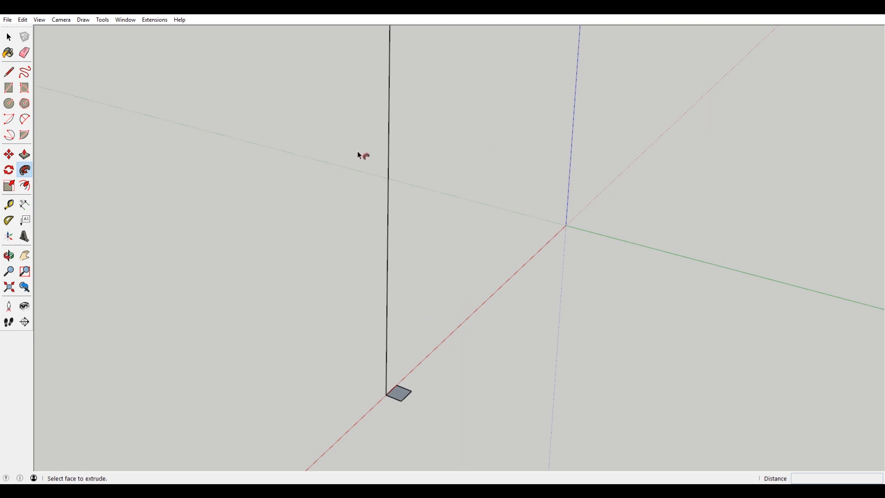
{"action": "key", "text": "space"}
{"action": "left_click_drag", "start_coordinate": [453, 215], "coordinate": [386, 190]}
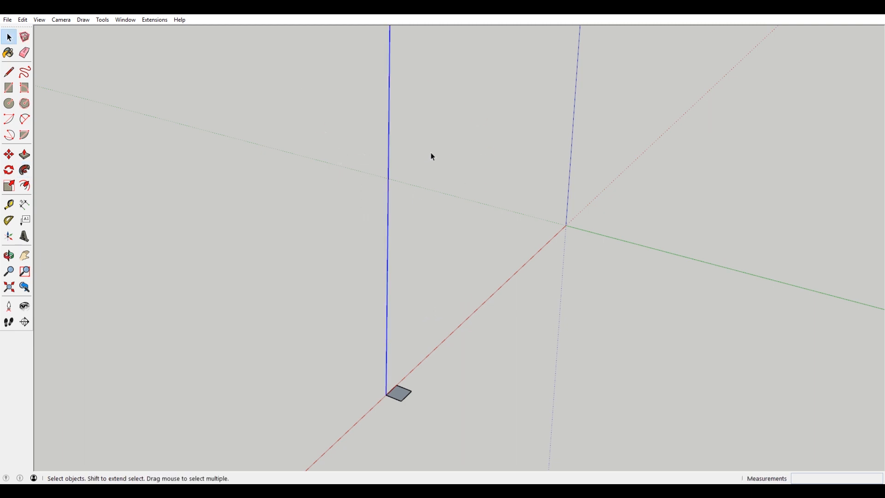
{"action": "left_click", "coordinate": [25, 171]}
{"action": "left_click", "coordinate": [401, 394]}
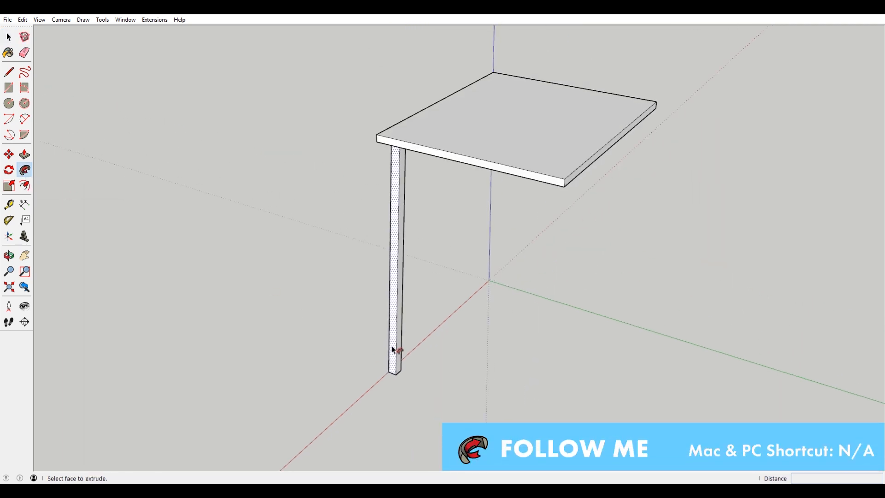
- Examine from several sides how the leg's upper end meets the underside of the tabletop
{"action": "key", "text": "o"}
{"action": "left_click_drag", "start_coordinate": [397, 355], "coordinate": [531, 180]}
{"action": "middle_click_drag", "start_coordinate": [531, 180], "coordinate": [484, 184]}
{"action": "scroll", "coordinate": [408, 138], "scroll_direction": "up", "scroll_amount": 5}
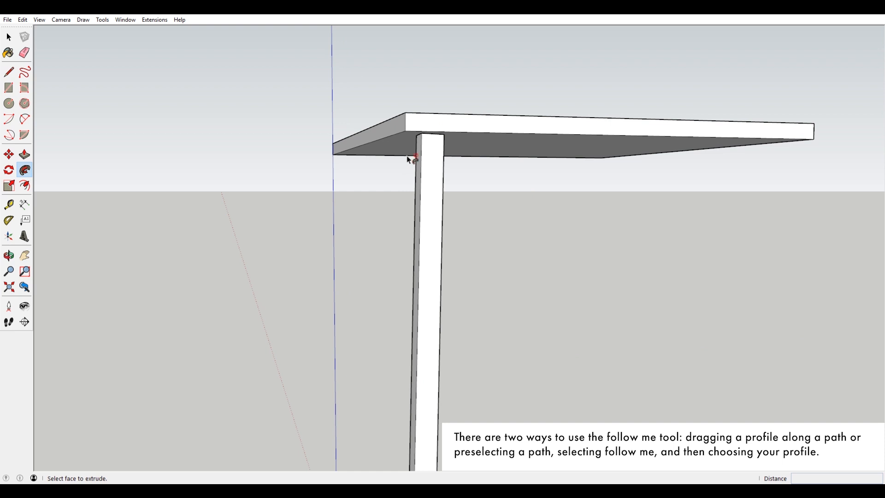
{"action": "middle_click_drag", "start_coordinate": [491, 169], "coordinate": [254, 190]}
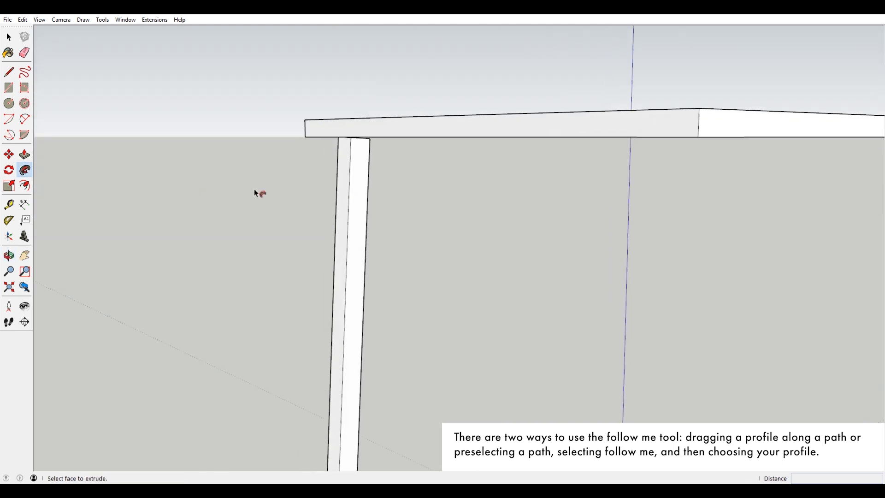
{"action": "scroll", "coordinate": [357, 212], "scroll_direction": "down", "scroll_amount": 6}
{"action": "middle_click_drag", "start_coordinate": [382, 295], "coordinate": [421, 169]}
{"action": "scroll", "coordinate": [326, 175], "scroll_direction": "up", "scroll_amount": 2}
{"action": "middle_click_drag", "start_coordinate": [326, 176], "coordinate": [424, 184]}
{"action": "scroll", "coordinate": [424, 184], "scroll_direction": "down", "scroll_amount": 3}
{"action": "scroll", "coordinate": [425, 183], "scroll_direction": "down", "scroll_amount": 6}
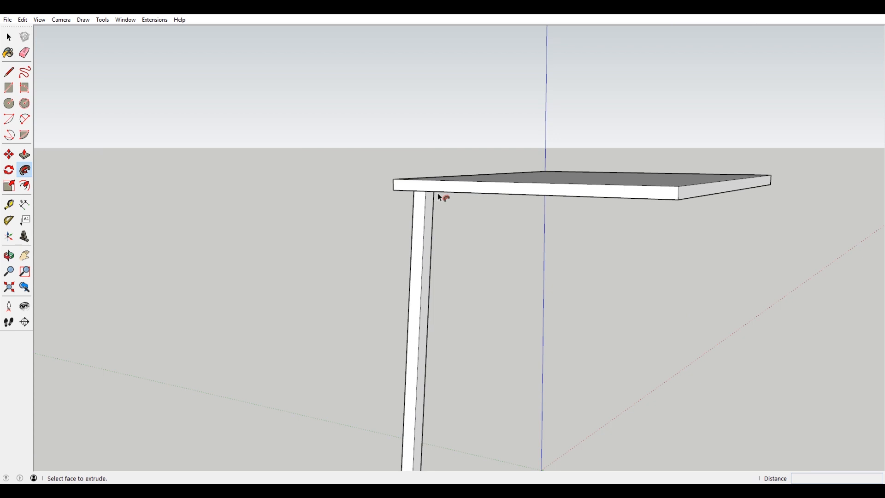
- Select all connected faces and edges of the leg and make them a group
{"action": "scroll", "coordinate": [392, 255], "scroll_direction": "up", "scroll_amount": 1}
{"action": "scroll", "coordinate": [435, 247], "scroll_direction": "up", "scroll_amount": 2}
{"action": "key", "text": "space"}
{"action": "double_click", "coordinate": [423, 189]}
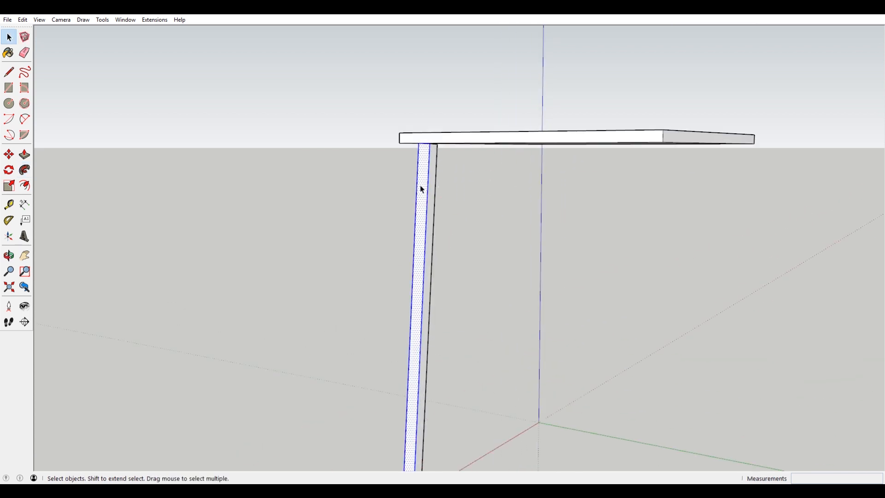
{"action": "left_click", "coordinate": [424, 185]}
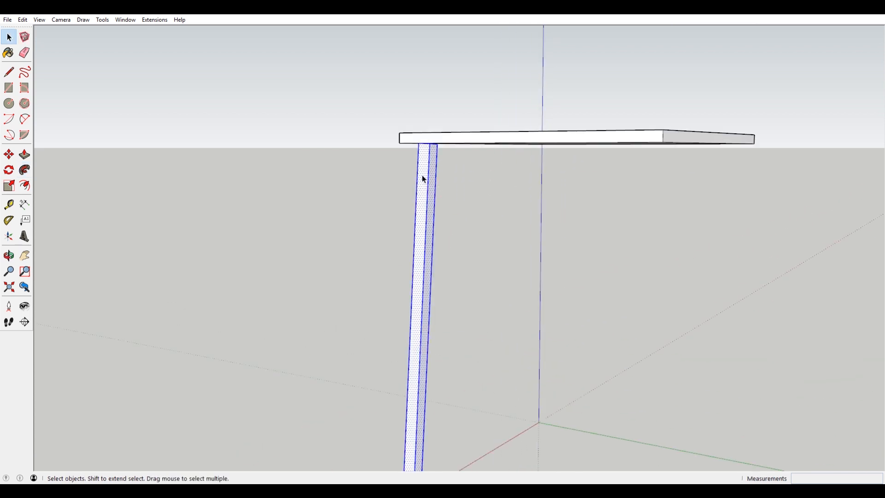
{"action": "scroll", "coordinate": [423, 180], "scroll_direction": "down", "scroll_amount": 1}
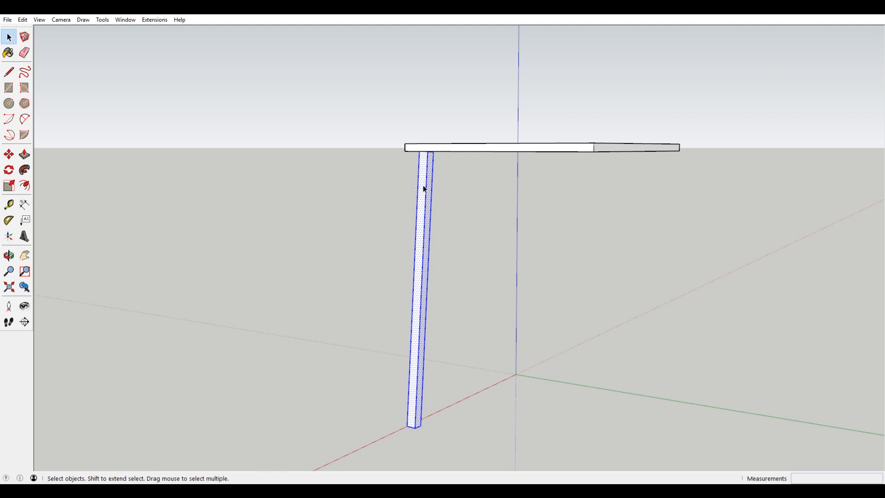
{"action": "right_click", "coordinate": [424, 185]}
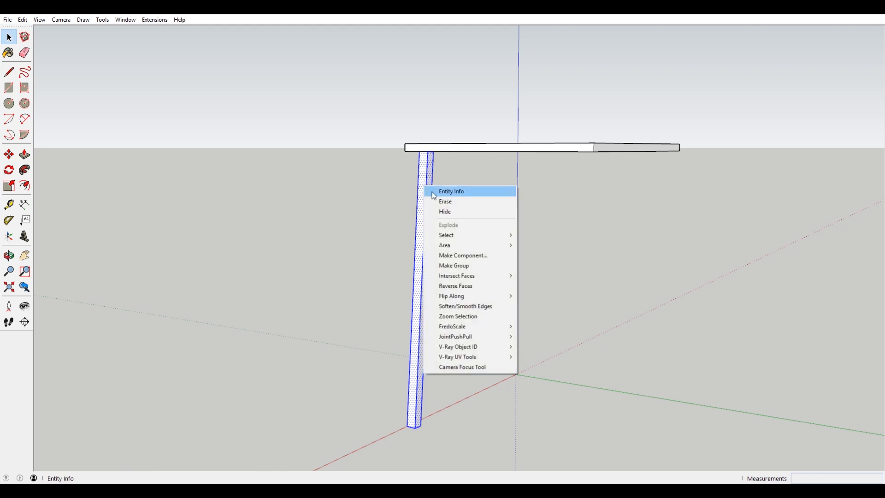
{"action": "left_click", "coordinate": [490, 267]}
- Open the leg group for editing and hide the rest of the model
{"action": "scroll", "coordinate": [419, 187], "scroll_direction": "up", "scroll_amount": 2}
{"action": "middle_click_drag", "start_coordinate": [421, 187], "coordinate": [422, 240]}
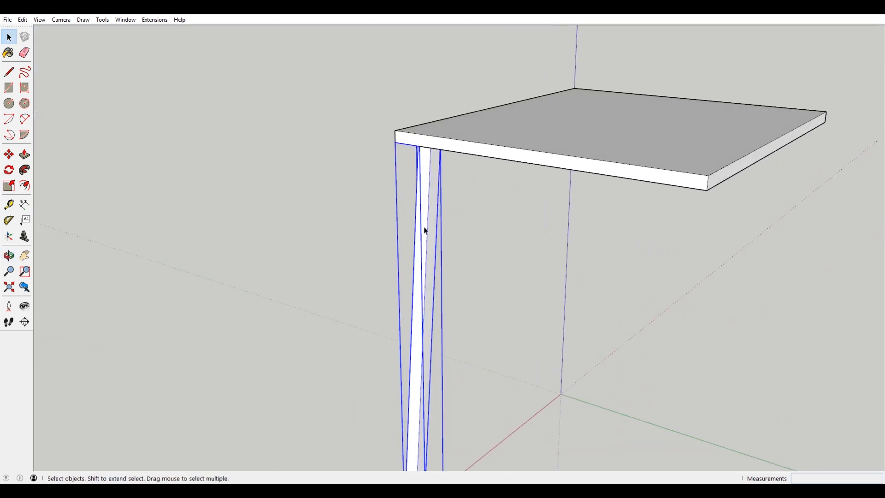
{"action": "double_click", "coordinate": [431, 174]}
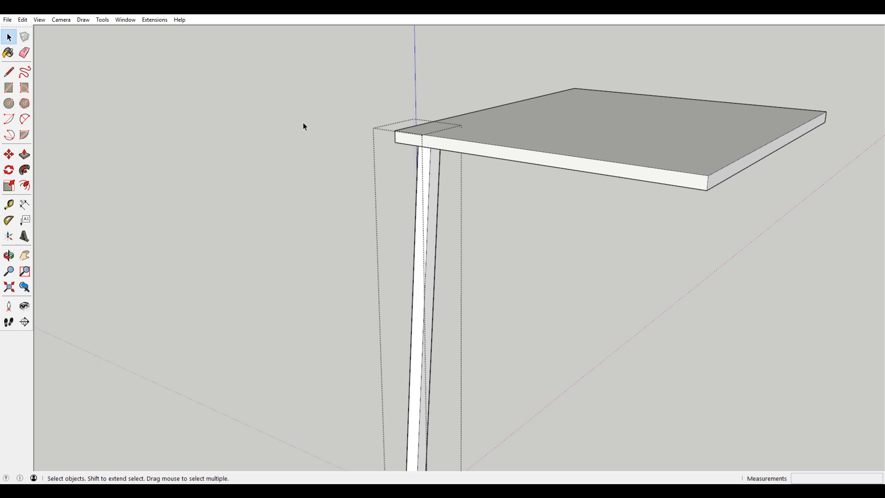
{"action": "left_click", "coordinate": [274, 155]}
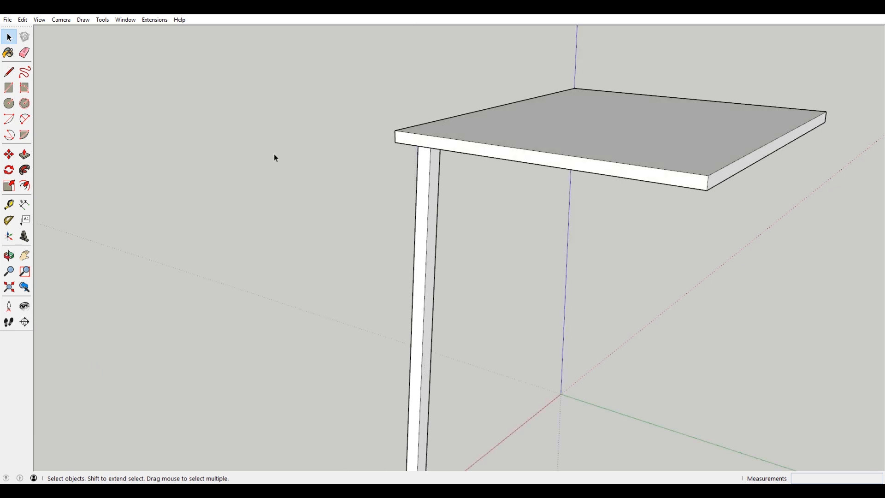
{"action": "double_click", "coordinate": [435, 194]}
{"action": "key", "text": "i"}
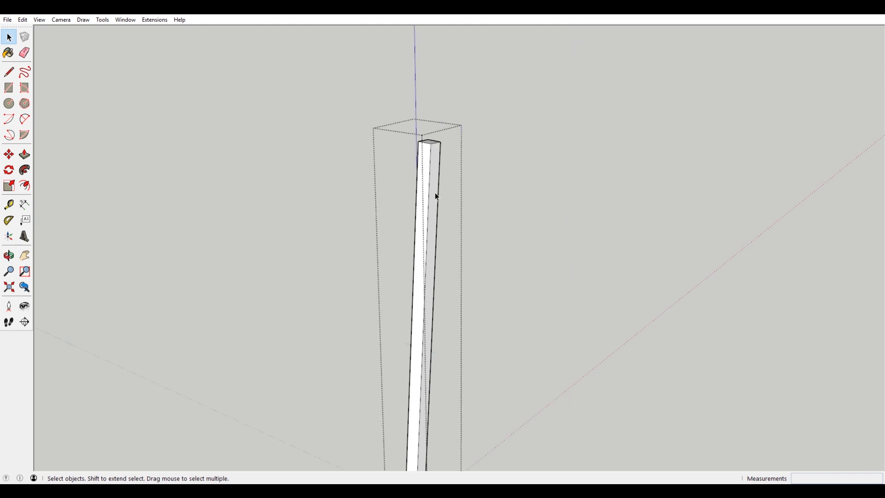
- Scale the leg's top face with its edges by 1.5 from a corner grip so the leg tapers toward its foot
{"action": "middle_click_drag", "start_coordinate": [444, 148], "coordinate": [359, 226]}
{"action": "scroll", "coordinate": [459, 157], "scroll_direction": "up", "scroll_amount": 2}
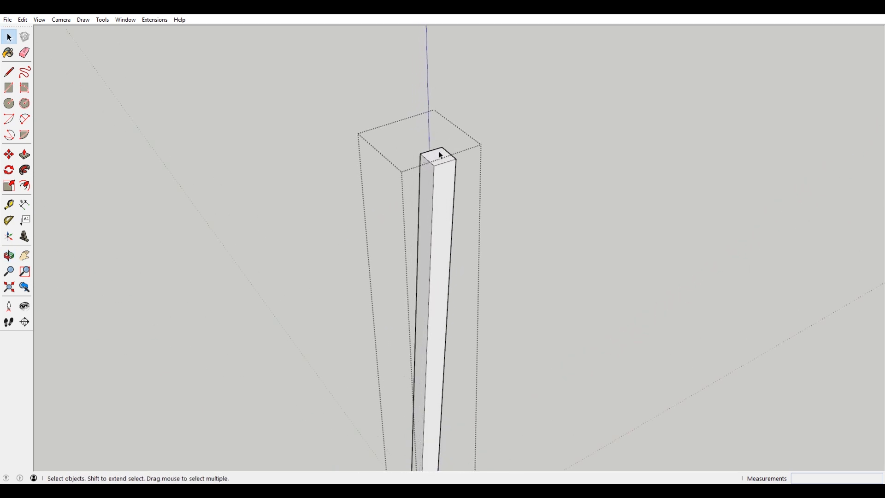
{"action": "scroll", "coordinate": [446, 158], "scroll_direction": "down", "scroll_amount": 2}
{"action": "scroll", "coordinate": [445, 157], "scroll_direction": "up", "scroll_amount": 2}
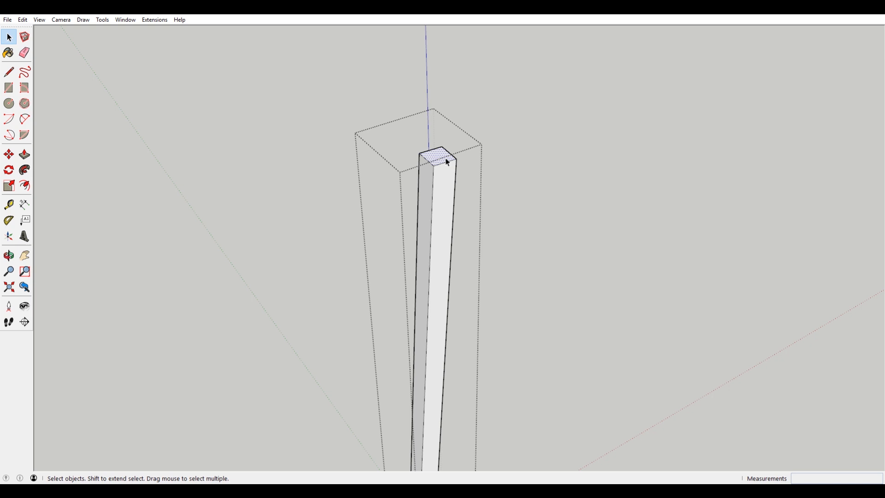
{"action": "scroll", "coordinate": [445, 158], "scroll_direction": "up", "scroll_amount": 1}
{"action": "scroll", "coordinate": [424, 262], "scroll_direction": "down", "scroll_amount": 2}
{"action": "scroll", "coordinate": [425, 263], "scroll_direction": "down", "scroll_amount": 1}
{"action": "scroll", "coordinate": [427, 257], "scroll_direction": "up", "scroll_amount": 1}
{"action": "scroll", "coordinate": [431, 208], "scroll_direction": "up", "scroll_amount": 1}
{"action": "scroll", "coordinate": [426, 169], "scroll_direction": "down", "scroll_amount": 1}
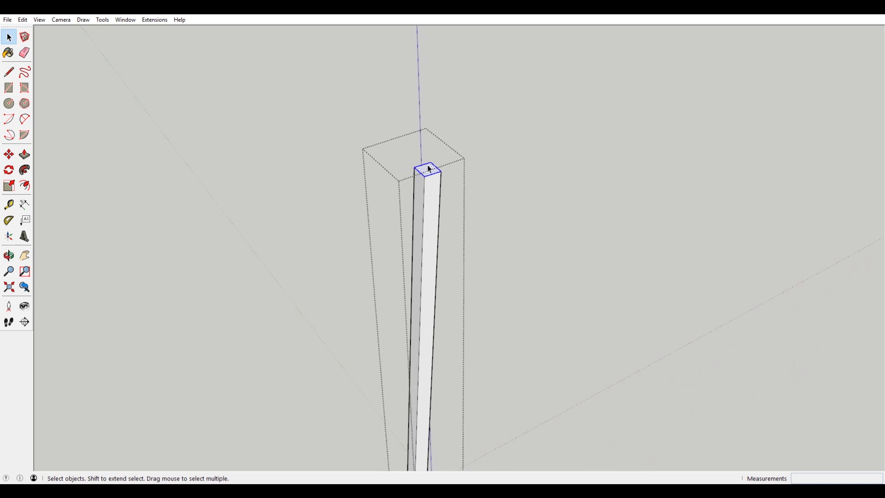
{"action": "key", "text": "s"}
{"action": "scroll", "coordinate": [438, 169], "scroll_direction": "down", "scroll_amount": 1}
{"action": "middle_click_drag", "start_coordinate": [438, 169], "coordinate": [402, 201]}
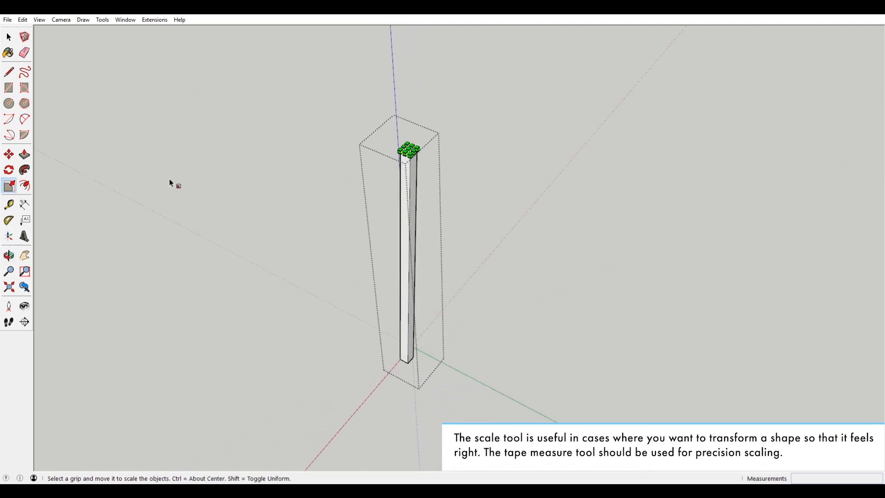
{"action": "scroll", "coordinate": [215, 139], "scroll_direction": "up", "scroll_amount": 1}
{"action": "scroll", "coordinate": [131, 181], "scroll_direction": "up", "scroll_amount": 1}
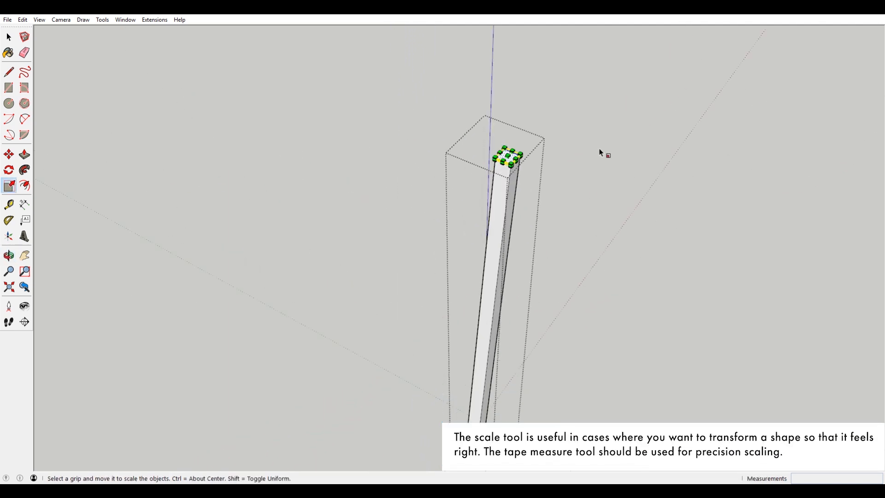
{"action": "scroll", "coordinate": [599, 148], "scroll_direction": "up", "scroll_amount": 1}
{"action": "left_click_drag", "start_coordinate": [480, 158], "coordinate": [500, 156]}
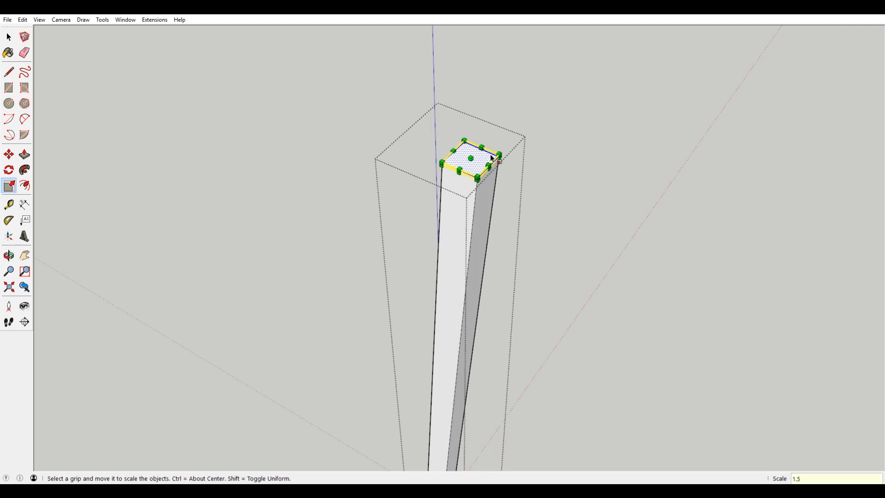
{"action": "scroll", "coordinate": [521, 212], "scroll_direction": "down", "scroll_amount": 3}
{"action": "middle_click_drag", "start_coordinate": [550, 245], "coordinate": [438, 198]}
{"action": "key", "text": "space"}
- Convert the leg group into a component named "tABLE"
{"action": "scroll", "coordinate": [483, 195], "scroll_direction": "up", "scroll_amount": 3}
{"action": "left_click", "coordinate": [473, 181]}
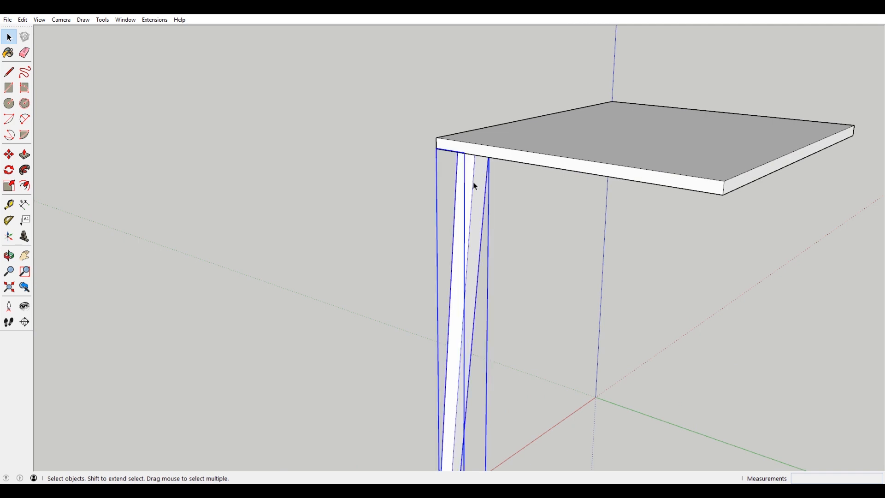
{"action": "right_click", "coordinate": [474, 182]}
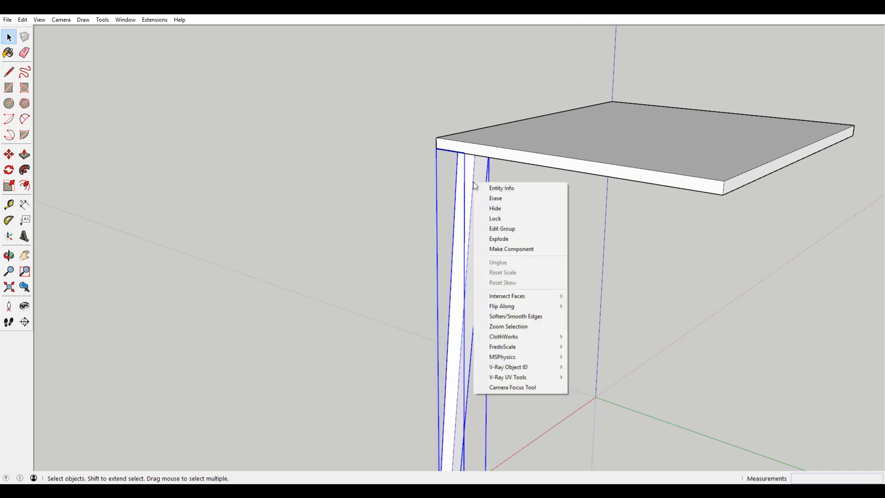
{"action": "left_click", "coordinate": [533, 248]}
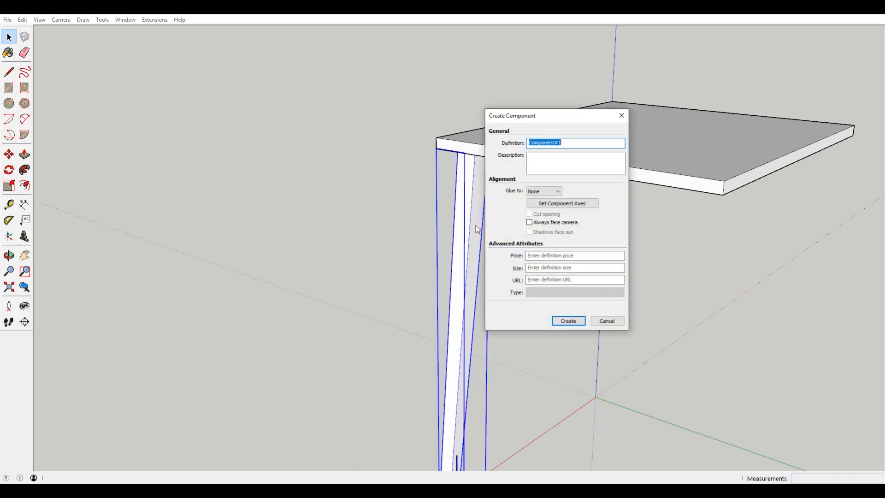
{"action": "type", "text": "tABLE"}
{"action": "key", "text": "Return"}
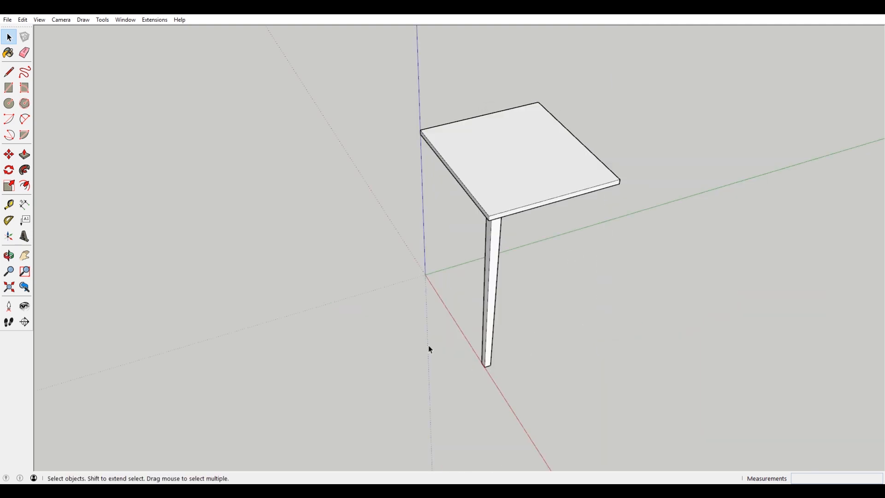
- Copy the tapered leg about 1' 6 1/4" along the red axis toward the tabletop's corner at the origin
{"action": "left_click", "coordinate": [495, 305]}
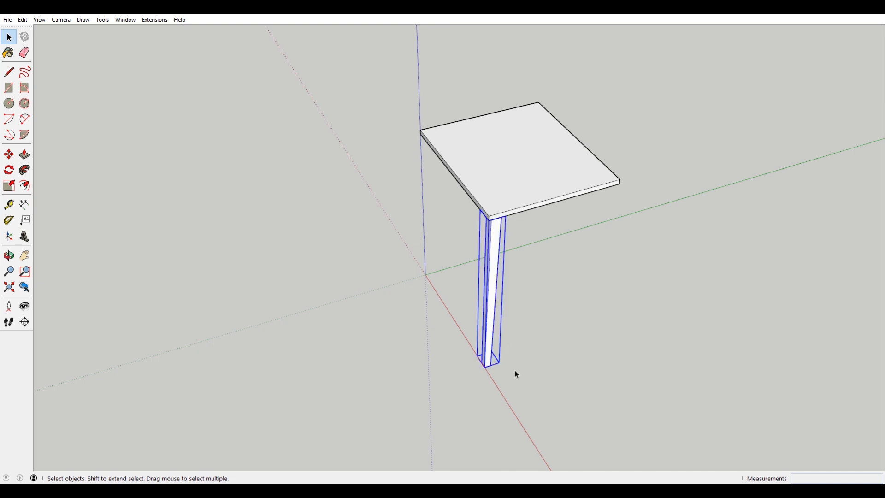
{"action": "key", "text": "m"}
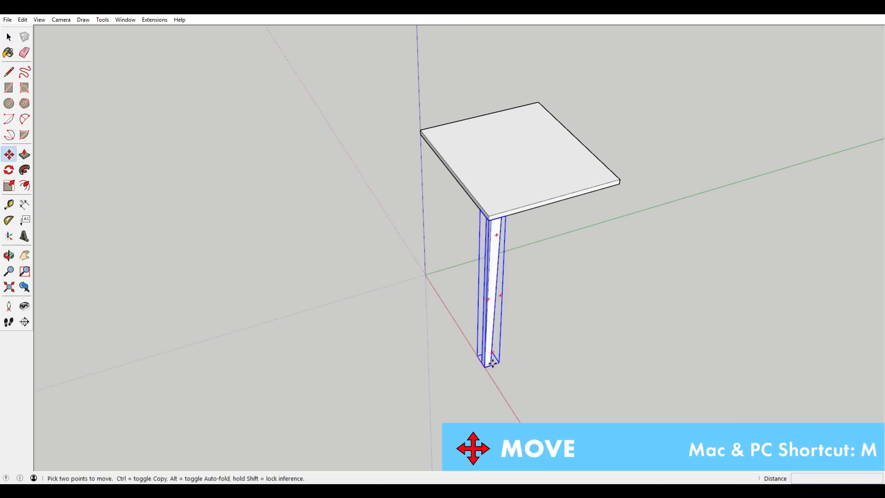
{"action": "left_click", "coordinate": [492, 365]}
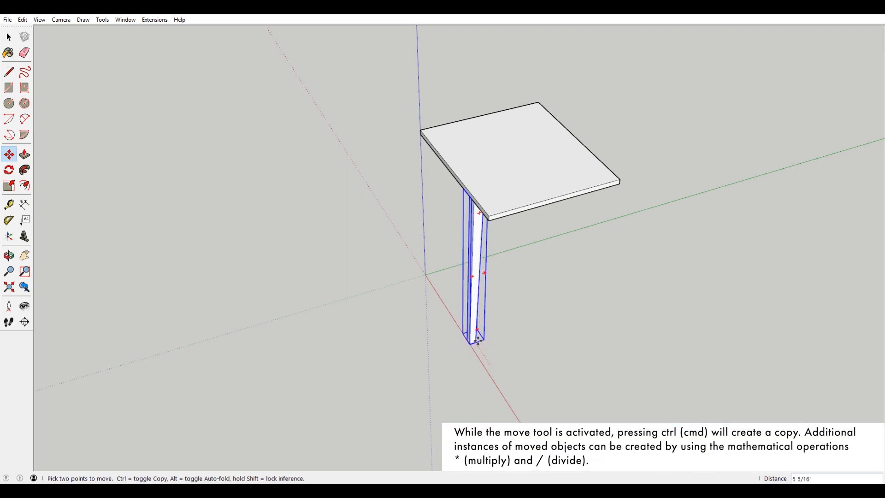
{"action": "key", "text": "ctrl"}
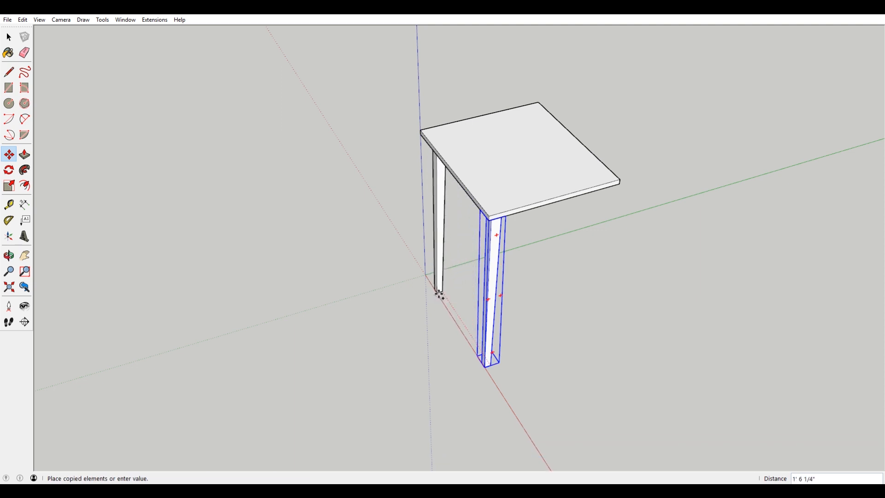
{"action": "left_click", "coordinate": [438, 293]}
- Flip the copied leg along the component's red axis
{"action": "scroll", "coordinate": [425, 243], "scroll_direction": "up", "scroll_amount": 3}
{"action": "middle_click_drag", "start_coordinate": [430, 284], "coordinate": [690, 274]}
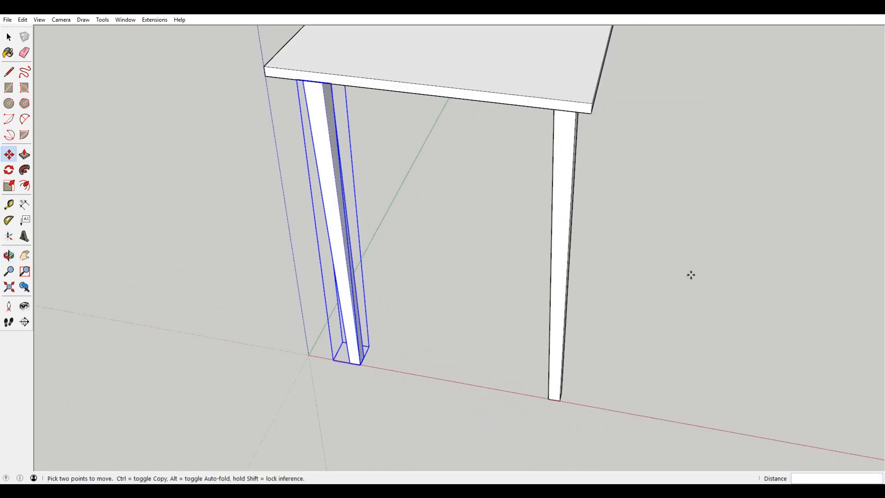
{"action": "middle_click_drag", "start_coordinate": [363, 294], "coordinate": [555, 310], "text": "shift"}
{"action": "key", "text": "space"}
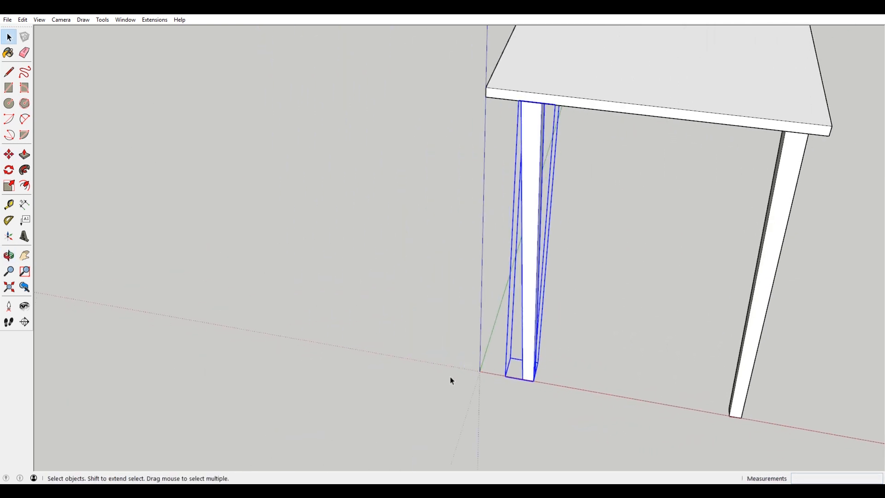
{"action": "right_click", "coordinate": [528, 329]}
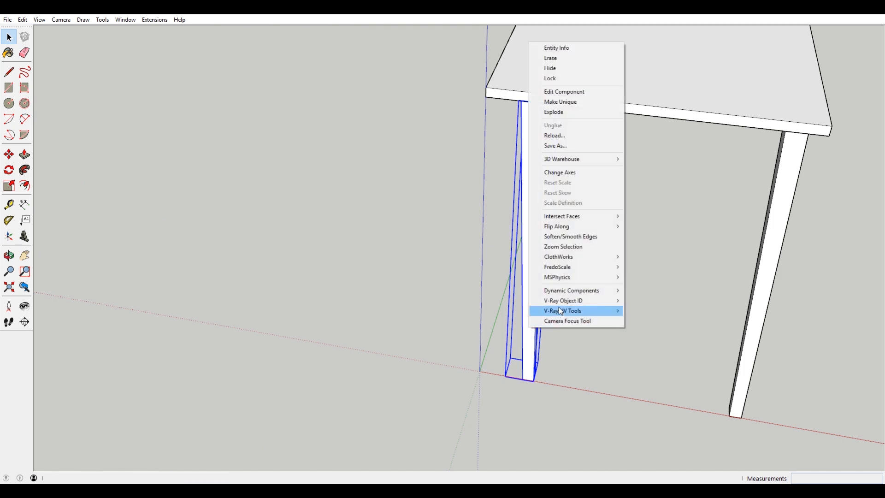
{"action": "right_click", "coordinate": [528, 354]}
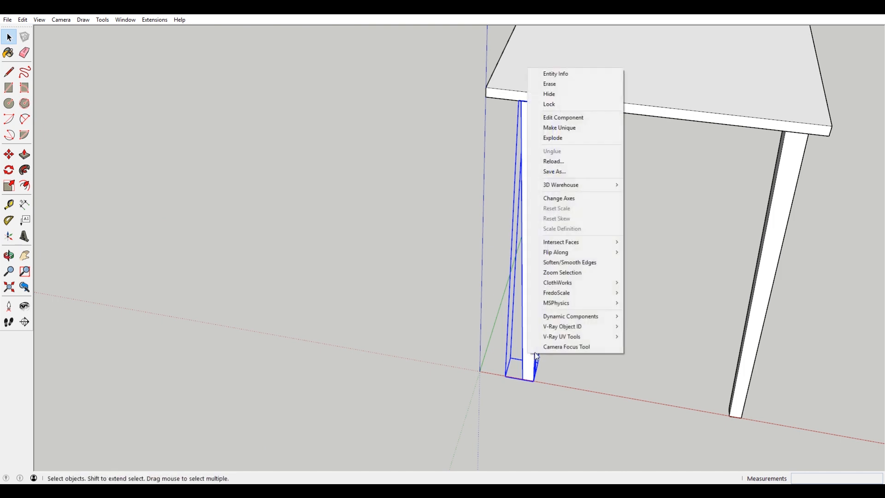
{"action": "mouse_move", "coordinate": [601, 254]}
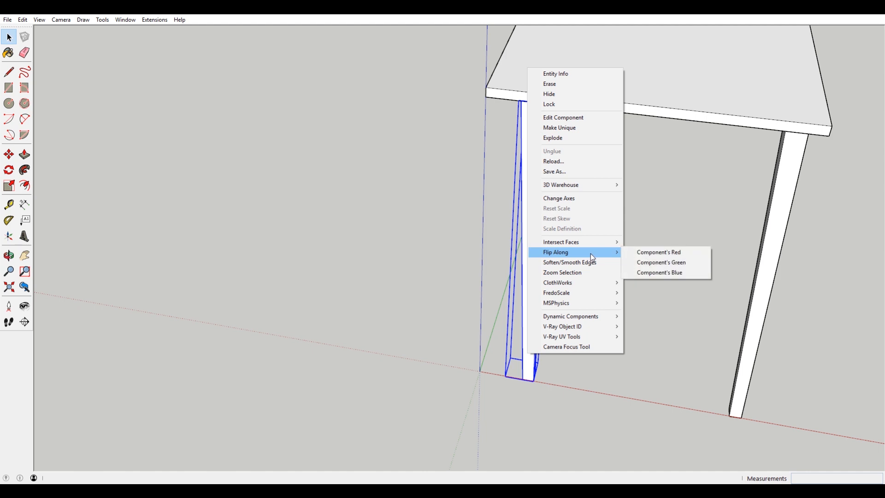
{"action": "left_click", "coordinate": [678, 253]}
- Move the flipped leg about 2 3/8" along the red axis so its outer foot corner lines up with the tabletop corner
{"action": "key", "text": "m"}
{"action": "middle_click_drag", "start_coordinate": [726, 371], "coordinate": [674, 231]}
{"action": "scroll", "coordinate": [451, 381], "scroll_direction": "up", "scroll_amount": 2}
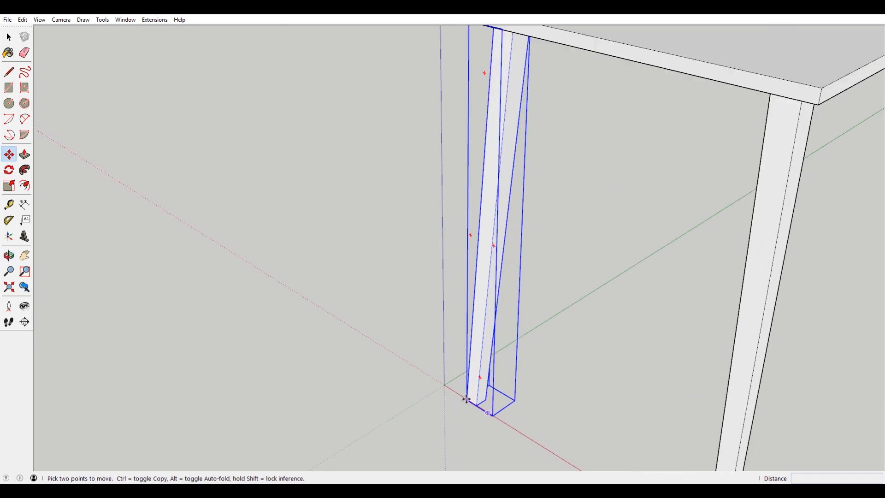
{"action": "left_click", "coordinate": [467, 399]}
{"action": "scroll", "coordinate": [467, 399], "scroll_direction": "down", "scroll_amount": 4}
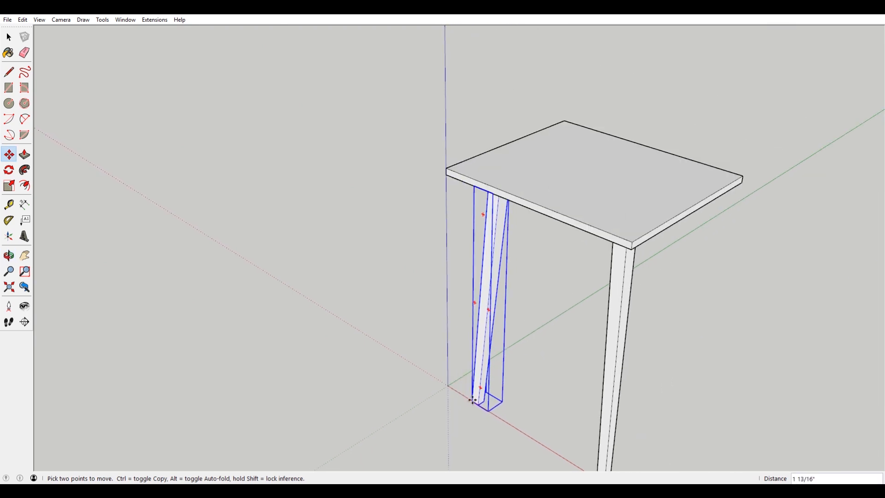
{"action": "left_click", "coordinate": [446, 168]}
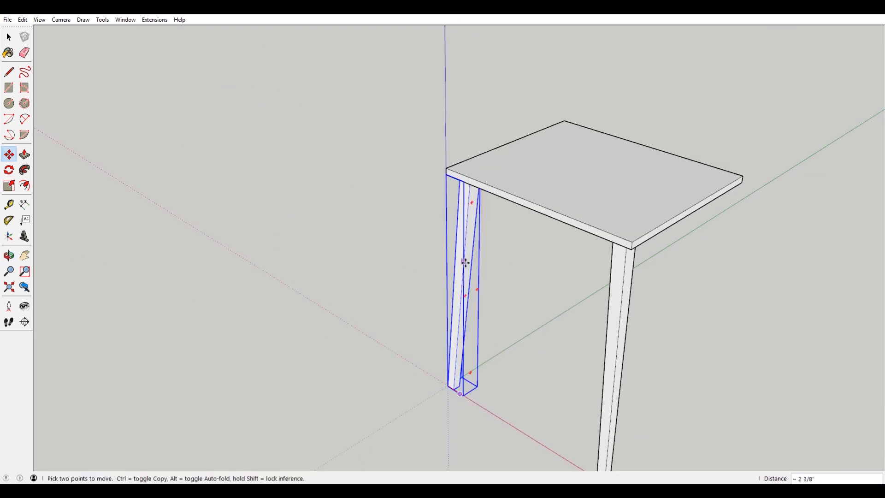
- Copy both legs together about 1' 2 1/4" along the green axis toward the tabletop's opposite side
{"action": "scroll", "coordinate": [482, 277], "scroll_direction": "down", "scroll_amount": 3}
{"action": "key", "text": "space"}
{"action": "left_click", "coordinate": [539, 295]}
{"action": "middle_click_drag", "start_coordinate": [583, 304], "coordinate": [477, 252]}
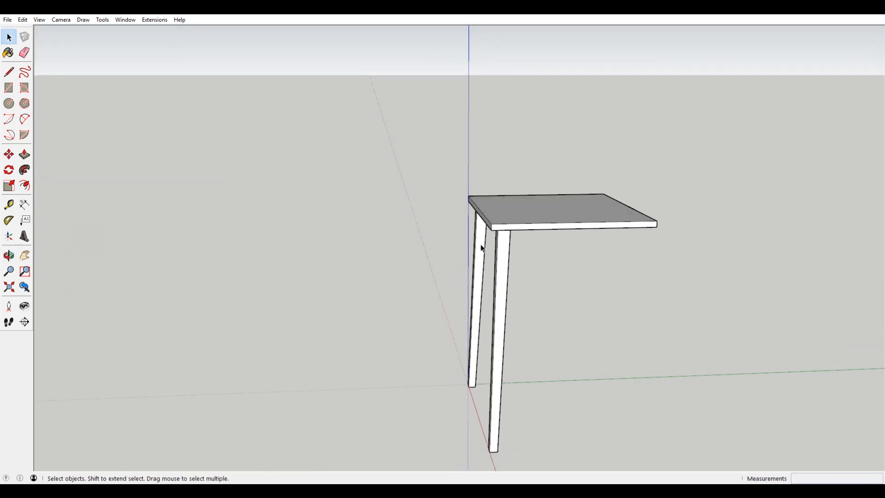
{"action": "left_click", "coordinate": [482, 248]}
{"action": "left_click", "coordinate": [503, 264], "text": "shift"}
{"action": "middle_click_drag", "start_coordinate": [513, 267], "coordinate": [530, 317]}
{"action": "scroll", "coordinate": [522, 419], "scroll_direction": "up", "scroll_amount": 3}
{"action": "key", "text": "m"}
{"action": "middle_click_drag", "start_coordinate": [522, 386], "coordinate": [533, 332], "text": "shift"}
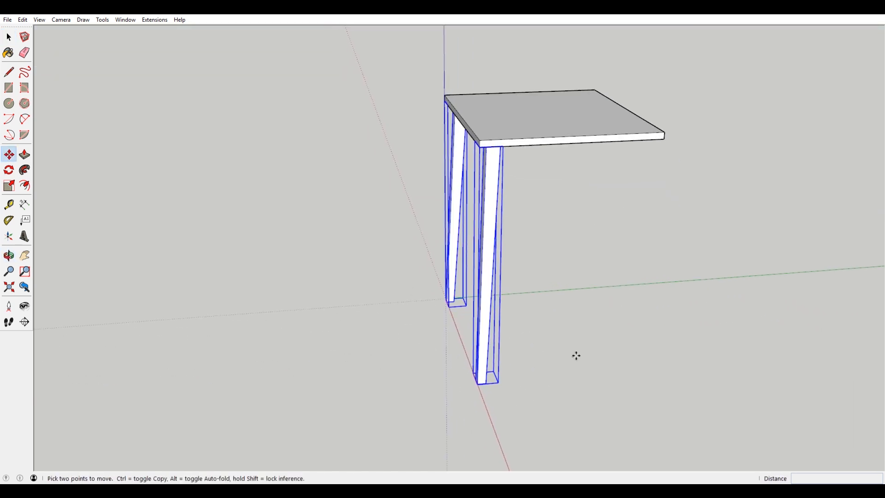
{"action": "middle_click_drag", "start_coordinate": [511, 389], "coordinate": [456, 388]}
{"action": "scroll", "coordinate": [456, 380], "scroll_direction": "down", "scroll_amount": 3}
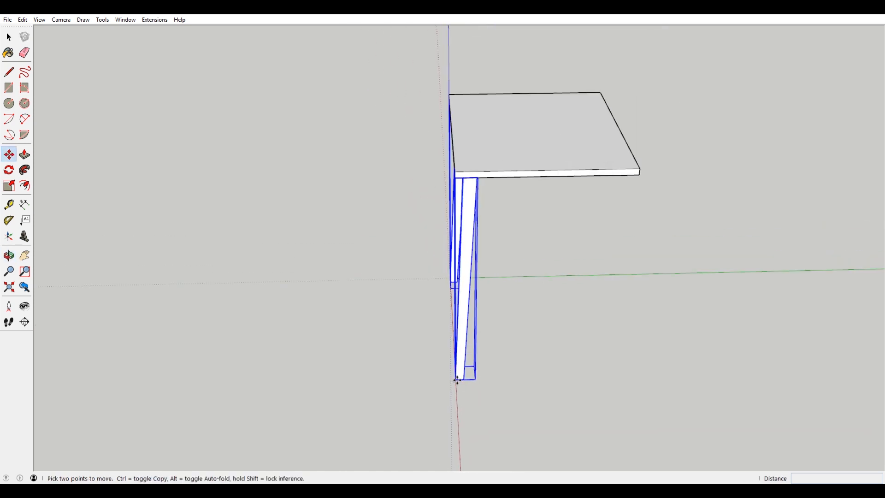
{"action": "left_click", "coordinate": [458, 377]}
{"action": "key", "text": "ctrl"}
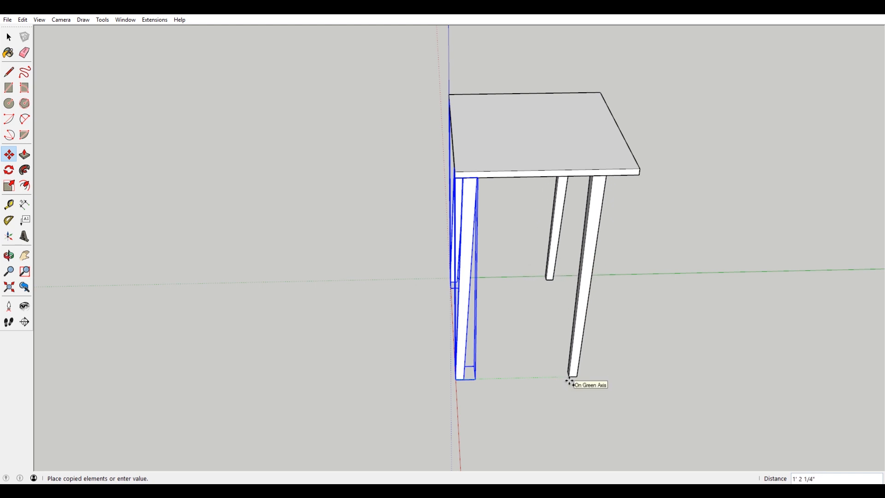
{"action": "left_click", "coordinate": [570, 382]}
- Flip the two copied legs in the green direction
{"action": "key", "text": "space"}
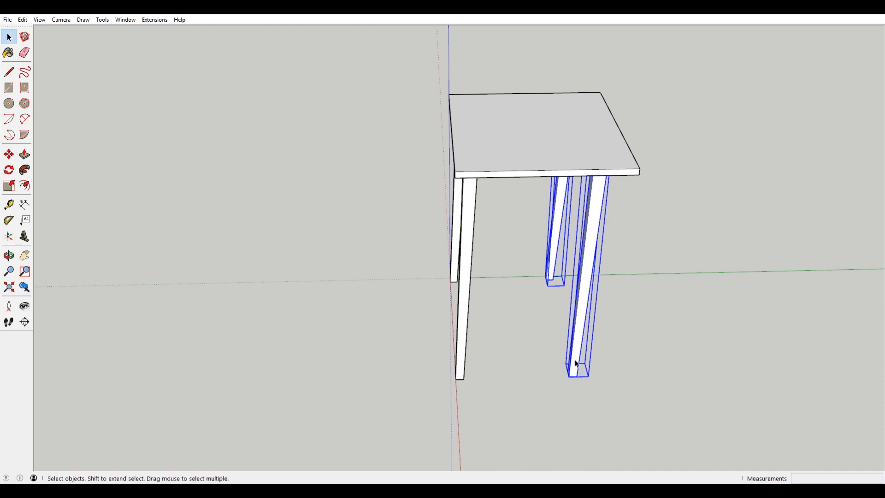
{"action": "right_click", "coordinate": [579, 363]}
{"action": "mouse_move", "coordinate": [630, 258]}
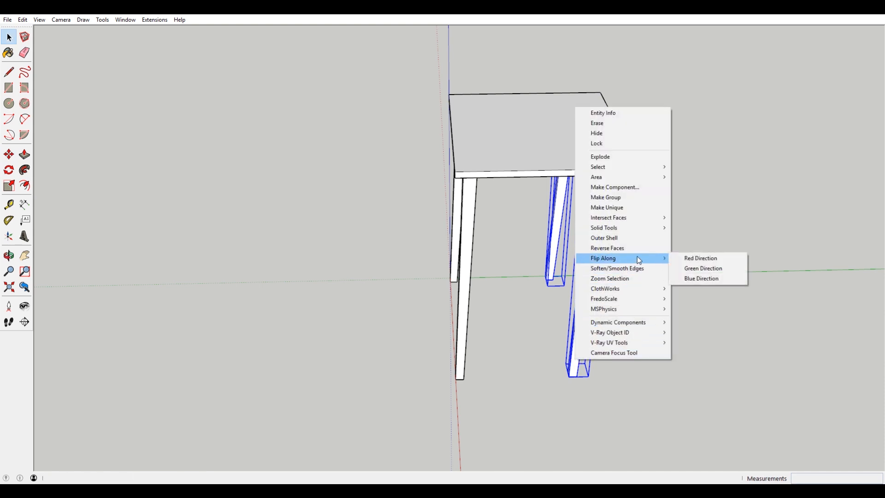
{"action": "left_click", "coordinate": [698, 270]}
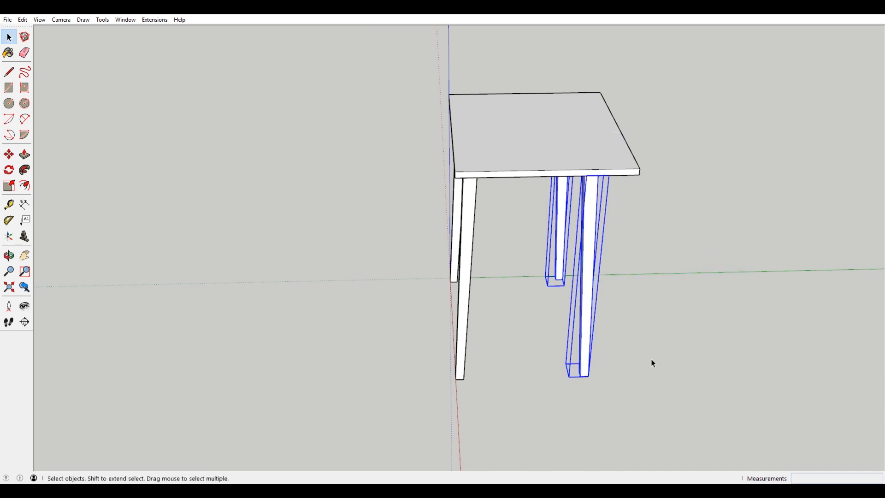
- Move the two flipped legs along the green axis from their outer foot corner into line with the tabletop's far corner
{"action": "key", "text": "m"}
{"action": "left_click", "coordinate": [588, 377]}
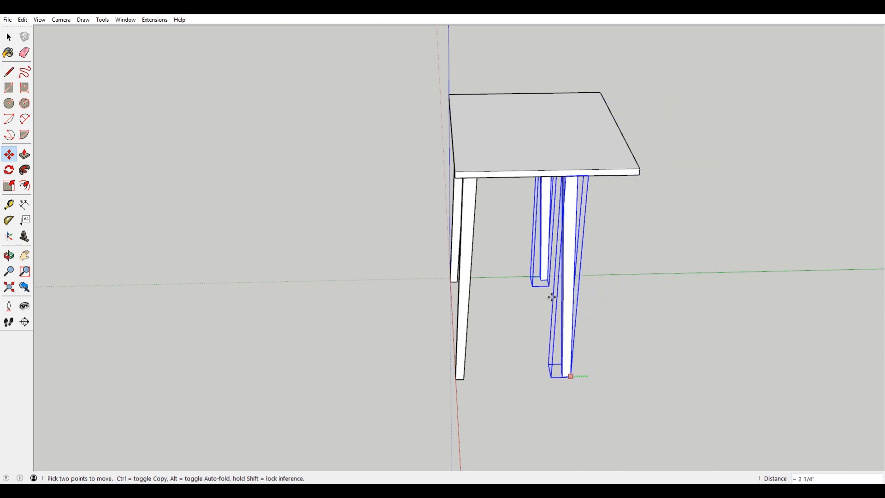
{"action": "left_click", "coordinate": [639, 175]}
- Examine the four-legged table from several sides, including how a leg's top meets the underside of the tabletop
{"action": "middle_click_drag", "start_coordinate": [672, 296], "coordinate": [486, 226]}
{"action": "left_click", "coordinate": [691, 286]}
{"action": "middle_click_drag", "start_coordinate": [691, 286], "coordinate": [207, 278]}
{"action": "left_click_drag", "start_coordinate": [434, 232], "coordinate": [423, 94]}
{"action": "key", "text": "space"}
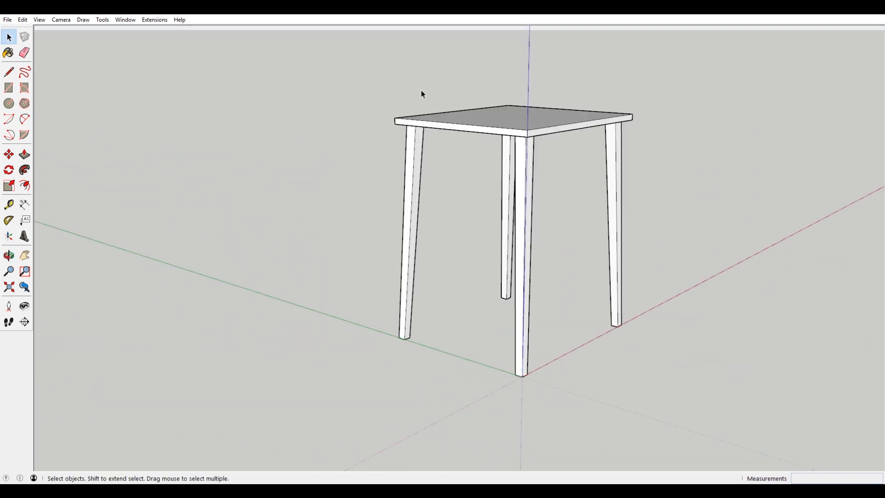
{"action": "scroll", "coordinate": [419, 143], "scroll_direction": "up", "scroll_amount": 6}
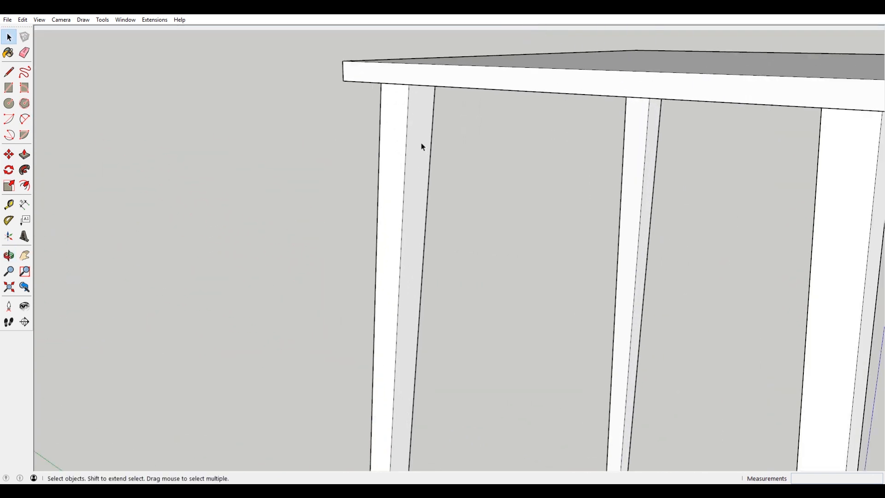
{"action": "middle_click_drag", "start_coordinate": [421, 145], "coordinate": [428, 79]}
{"action": "scroll", "coordinate": [414, 80], "scroll_direction": "up", "scroll_amount": 3}
{"action": "scroll", "coordinate": [436, 67], "scroll_direction": "up", "scroll_amount": 3}
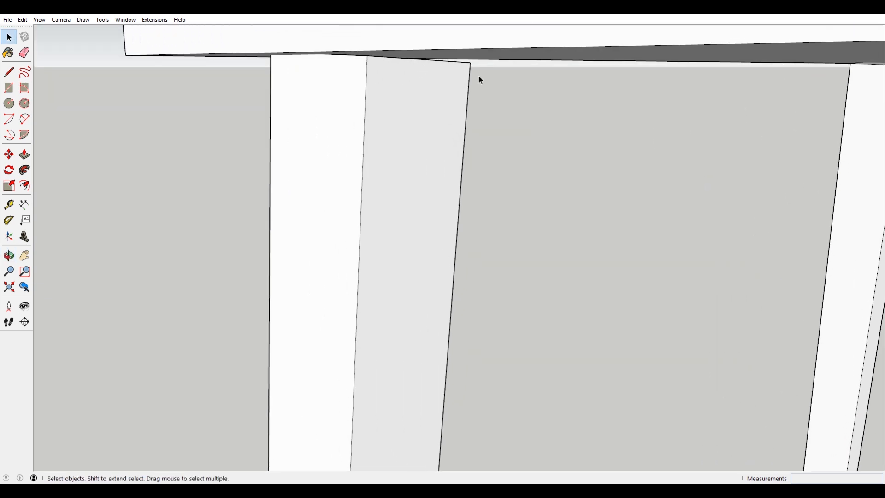
{"action": "scroll", "coordinate": [413, 133], "scroll_direction": "down", "scroll_amount": 6}
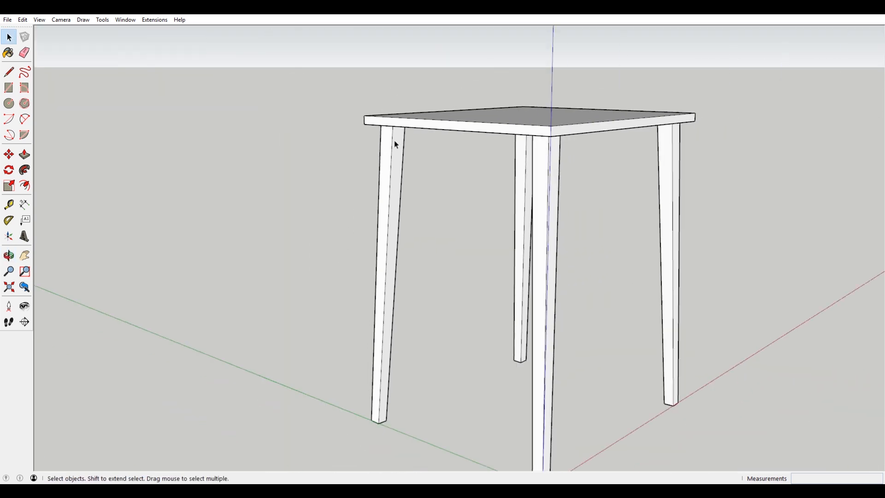
{"action": "left_click", "coordinate": [398, 145]}
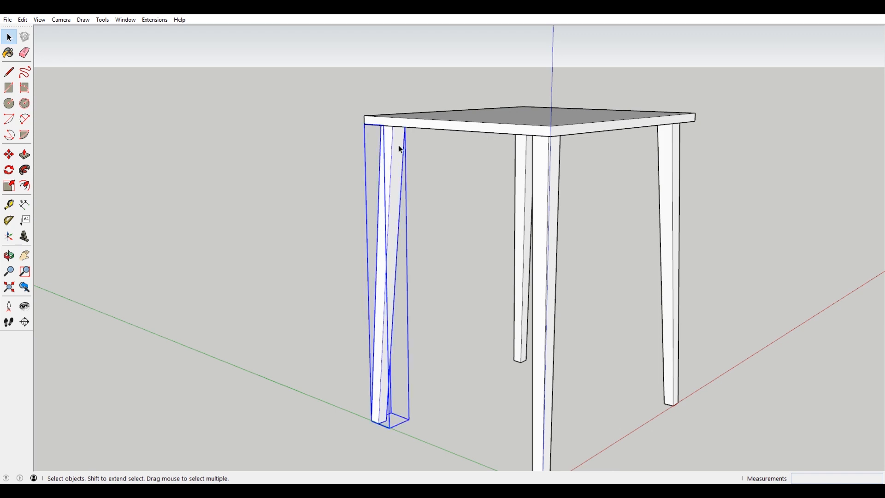
{"action": "scroll", "coordinate": [398, 145], "scroll_direction": "down", "scroll_amount": 3}
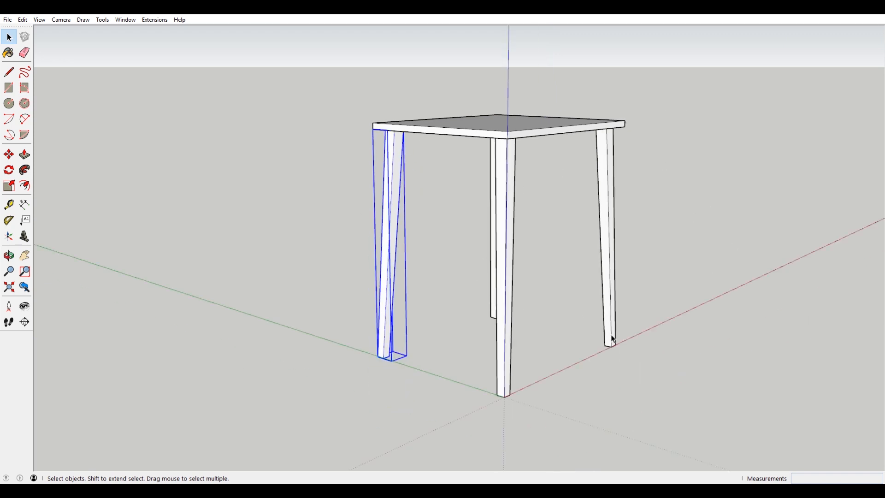
{"action": "middle_click_drag", "start_coordinate": [461, 211], "coordinate": [548, 221]}
{"action": "scroll", "coordinate": [400, 163], "scroll_direction": "up", "scroll_amount": 3}
{"action": "scroll", "coordinate": [401, 167], "scroll_direction": "up", "scroll_amount": 2}
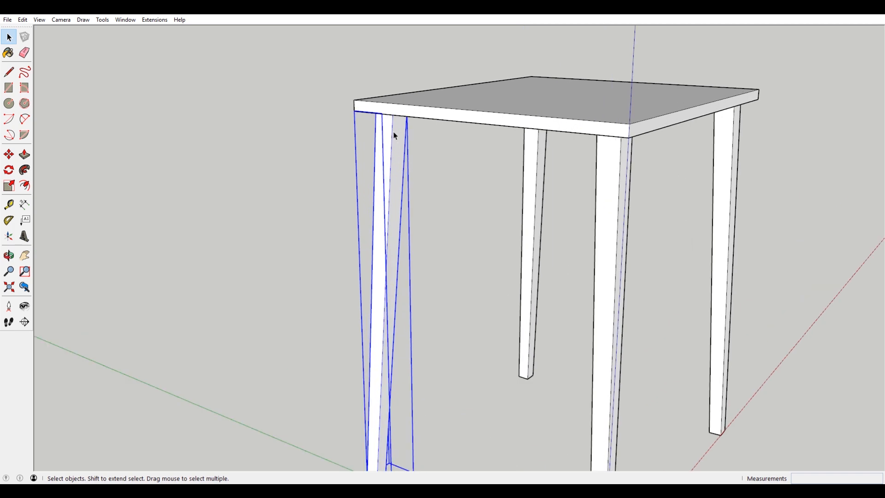
- Open the leg component for editing and draw a line from its foot corner along the tilted edge to beyond the top
{"action": "double_click", "coordinate": [386, 129]}
{"action": "middle_click_drag", "start_coordinate": [480, 153], "coordinate": [429, 219]}
{"action": "middle_click_drag", "start_coordinate": [380, 236], "coordinate": [444, 136], "text": "shift"}
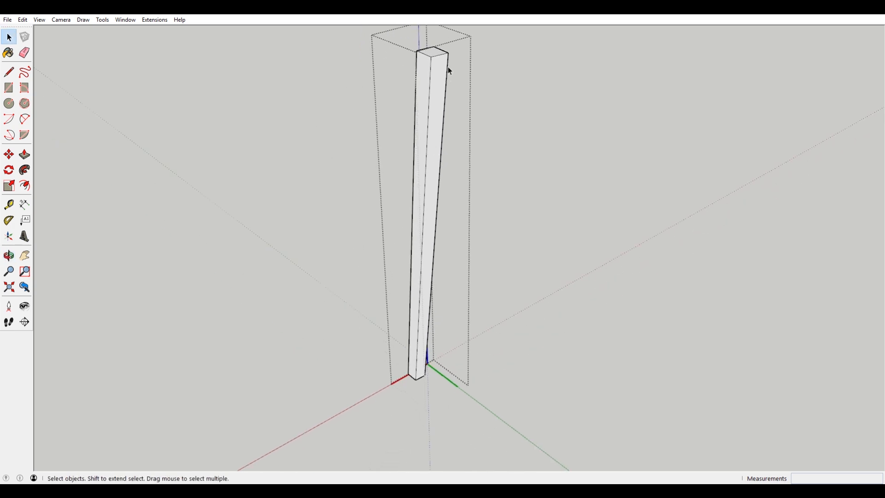
{"action": "key", "text": "l"}
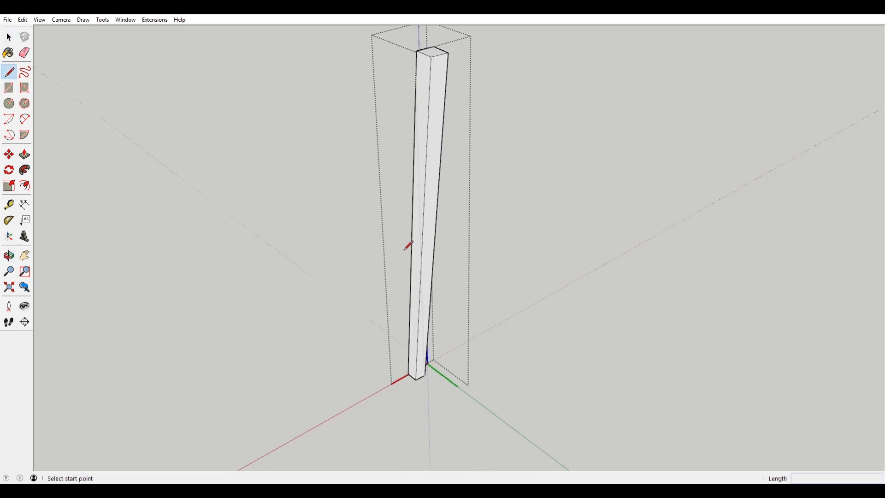
{"action": "left_click", "coordinate": [410, 371]}
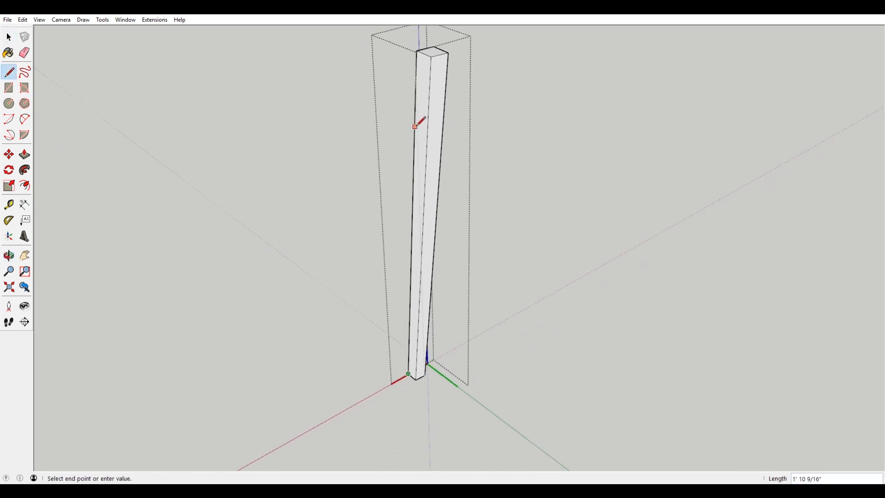
{"action": "scroll", "coordinate": [421, 139], "scroll_direction": "down", "scroll_amount": 1}
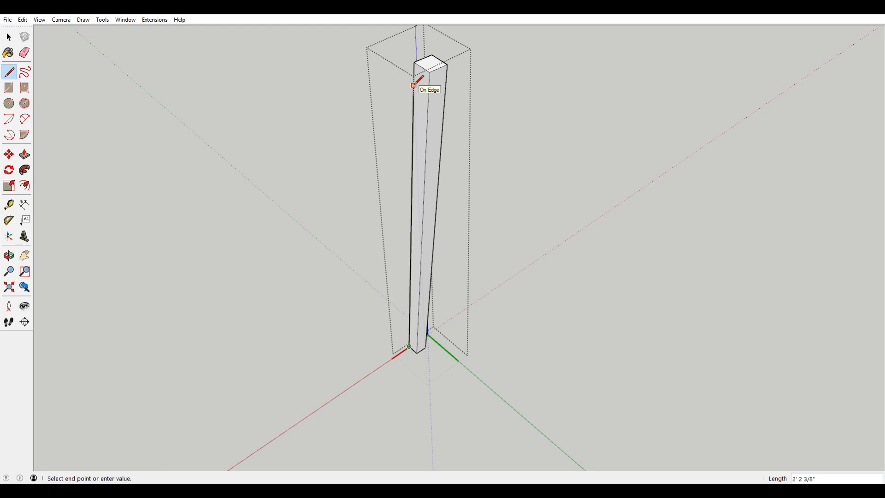
{"action": "scroll", "coordinate": [419, 76], "scroll_direction": "down", "scroll_amount": 2}
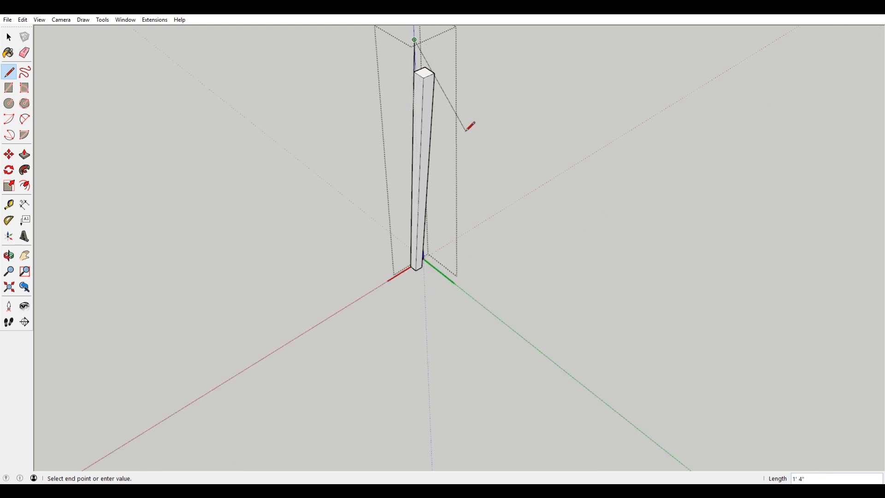
- Delete the leg's sides and top, keeping only the bottom face and the extended tilted line
{"action": "key", "text": "space"}
{"action": "middle_click_drag", "start_coordinate": [438, 109], "coordinate": [516, 88]}
{"action": "middle_click_drag", "start_coordinate": [400, 88], "coordinate": [359, 118]}
{"action": "scroll", "coordinate": [393, 58], "scroll_direction": "up", "scroll_amount": 4}
{"action": "left_click_drag", "start_coordinate": [401, 94], "coordinate": [399, 82]}
{"action": "key", "text": "Delete"}
{"action": "scroll", "coordinate": [449, 166], "scroll_direction": "down", "scroll_amount": 2}
{"action": "middle_click_drag", "start_coordinate": [429, 137], "coordinate": [424, 172]}
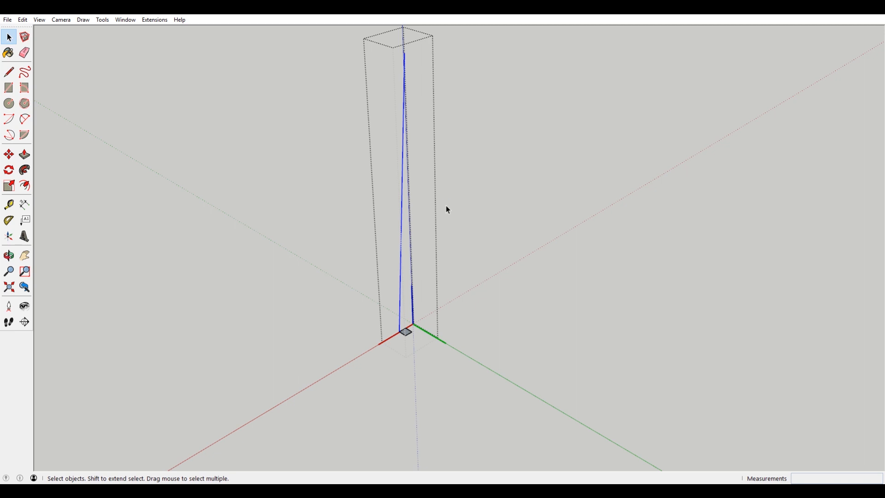
- Sweep the leg's bottom face along the extended tilted line with Follow Me to form a solid slanted leg
{"action": "scroll", "coordinate": [454, 175], "scroll_direction": "up", "scroll_amount": 3}
{"action": "mouse_move", "coordinate": [469, 182]}
{"action": "middle_mouse_down"}
{"action": "mouse_move", "coordinate": [419, 180]}
{"action": "mouse_move", "coordinate": [402, 199]}
{"action": "middle_mouse_up"}
{"action": "scroll", "coordinate": [389, 345], "scroll_direction": "up", "scroll_amount": 3}
{"action": "left_click", "coordinate": [406, 361]}
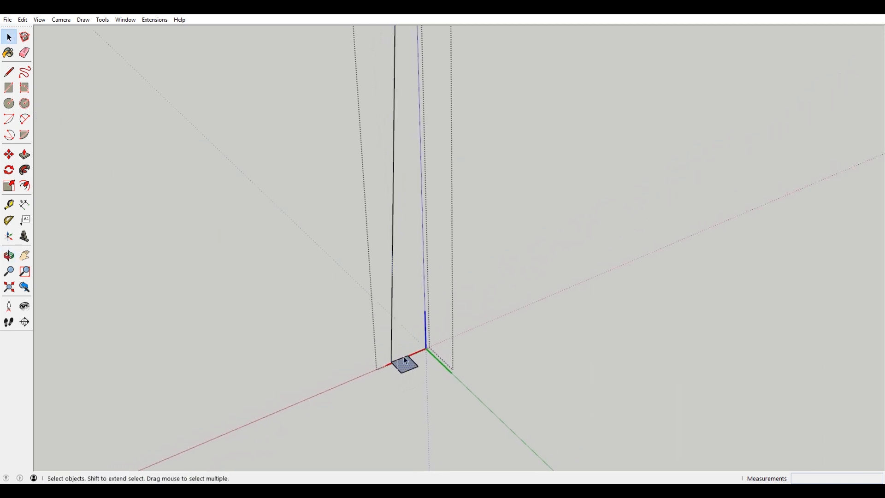
{"action": "left_click", "coordinate": [393, 259]}
{"action": "scroll", "coordinate": [382, 219], "scroll_direction": "down", "scroll_amount": 3}
{"action": "middle_click_drag", "start_coordinate": [409, 217], "coordinate": [515, 226]}
{"action": "scroll", "coordinate": [515, 226], "scroll_direction": "down", "scroll_amount": 3}
{"action": "mouse_move", "coordinate": [496, 183]}
{"action": "middle_mouse_down"}
{"action": "mouse_move", "coordinate": [484, 177]}
{"action": "mouse_move", "coordinate": [500, 188]}
{"action": "middle_mouse_up"}
{"action": "scroll", "coordinate": [501, 190], "scroll_direction": "up", "scroll_amount": 2}
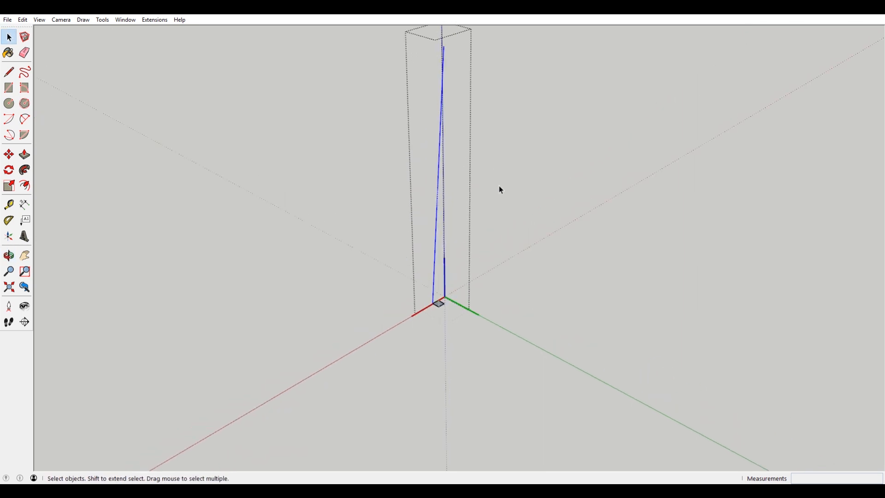
{"action": "left_click", "coordinate": [24, 170]}
{"action": "scroll", "coordinate": [452, 309], "scroll_direction": "up", "scroll_amount": 1}
{"action": "scroll", "coordinate": [455, 310], "scroll_direction": "down", "scroll_amount": 3}
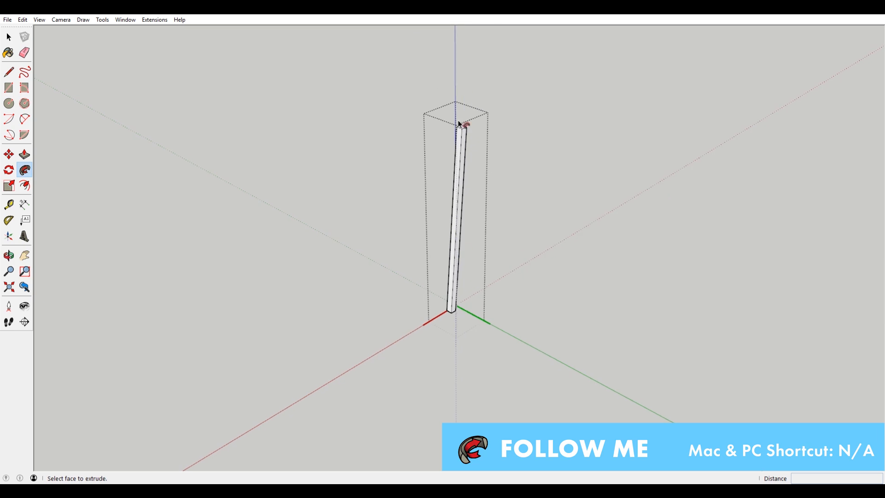
- Scale the leg's top face larger from one corner so the leg widens toward its top
{"action": "scroll", "coordinate": [463, 123], "scroll_direction": "up", "scroll_amount": 5}
{"action": "key", "text": "space"}
{"action": "left_click", "coordinate": [463, 143]}
{"action": "key", "text": "s"}
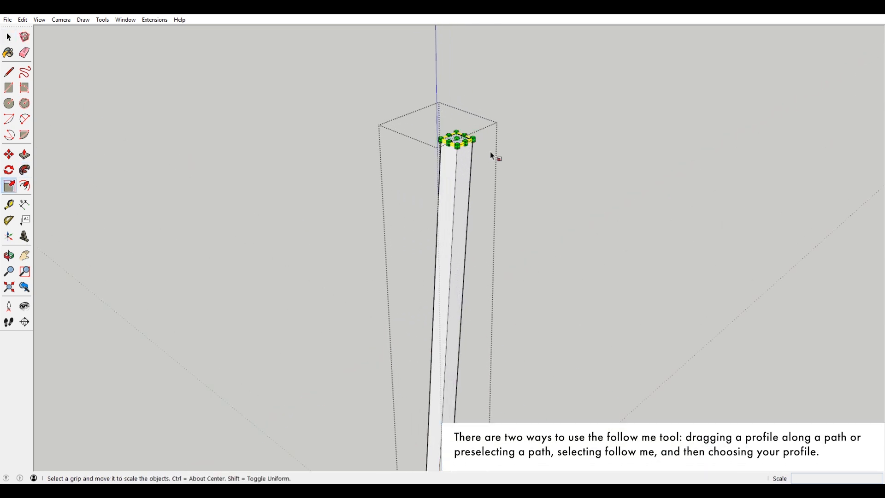
{"action": "left_click_drag", "start_coordinate": [473, 139], "coordinate": [489, 138]}
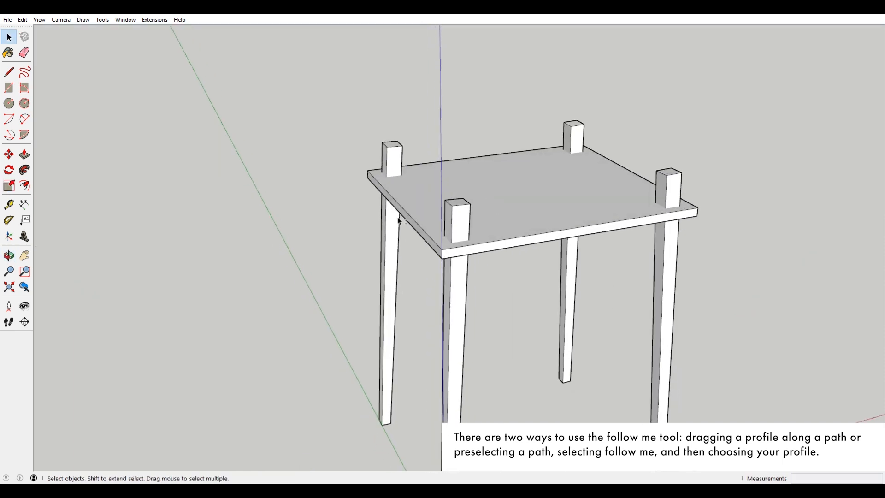
- Copy the tabletop and paste it in place inside the leg component
{"action": "middle_click_drag", "start_coordinate": [330, 210], "coordinate": [606, 181]}
{"action": "scroll", "coordinate": [495, 182], "scroll_direction": "up", "scroll_amount": 2}
{"action": "left_click", "coordinate": [537, 154]}
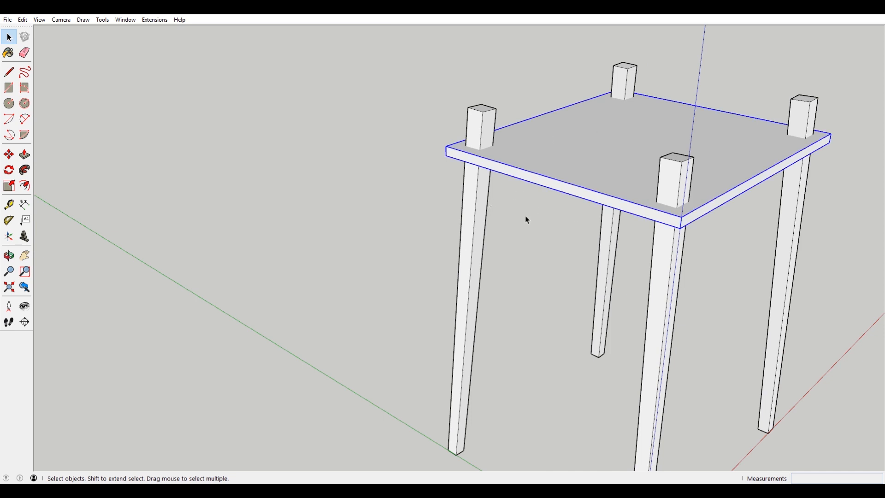
{"action": "middle_click_drag", "start_coordinate": [583, 260], "coordinate": [559, 143]}
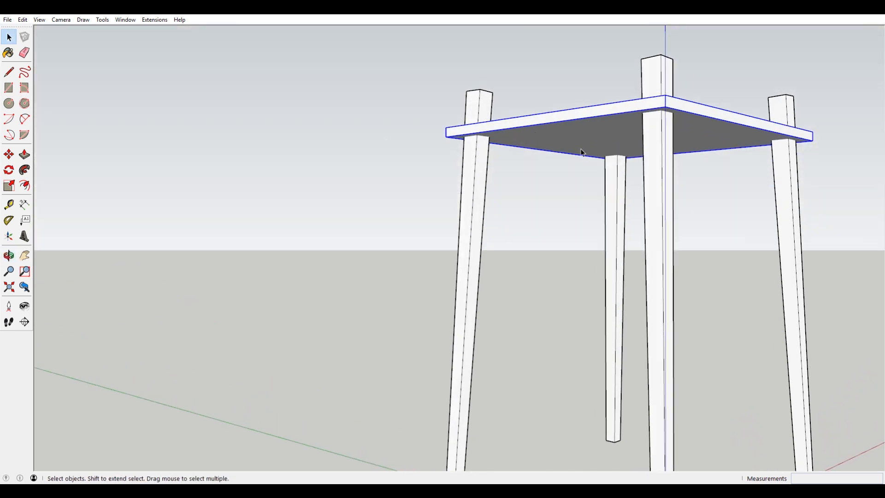
{"action": "middle_click_drag", "start_coordinate": [532, 173], "coordinate": [634, 316]}
{"action": "scroll", "coordinate": [753, 150], "scroll_direction": "up", "scroll_amount": 2}
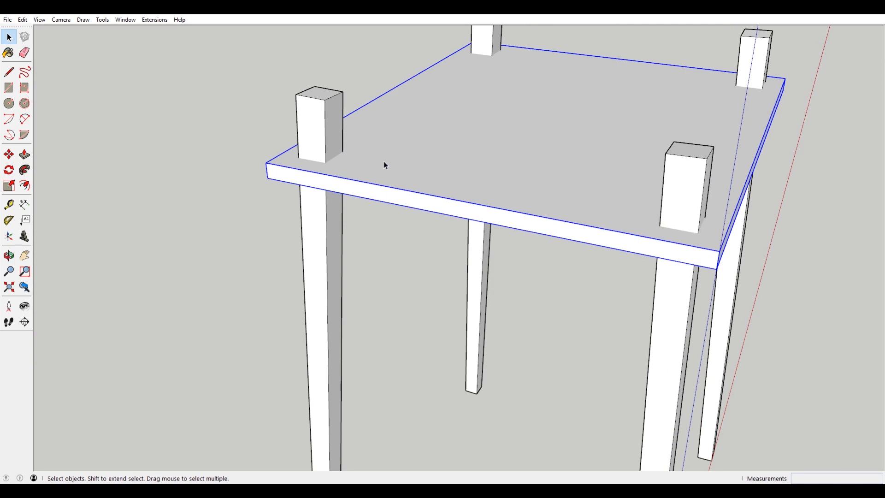
{"action": "scroll", "coordinate": [358, 189], "scroll_direction": "down", "scroll_amount": 3}
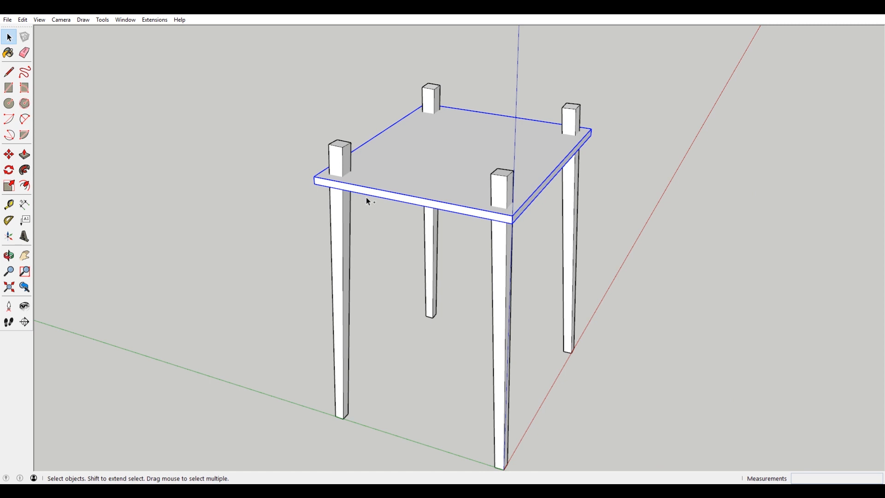
{"action": "left_click", "coordinate": [346, 157]}
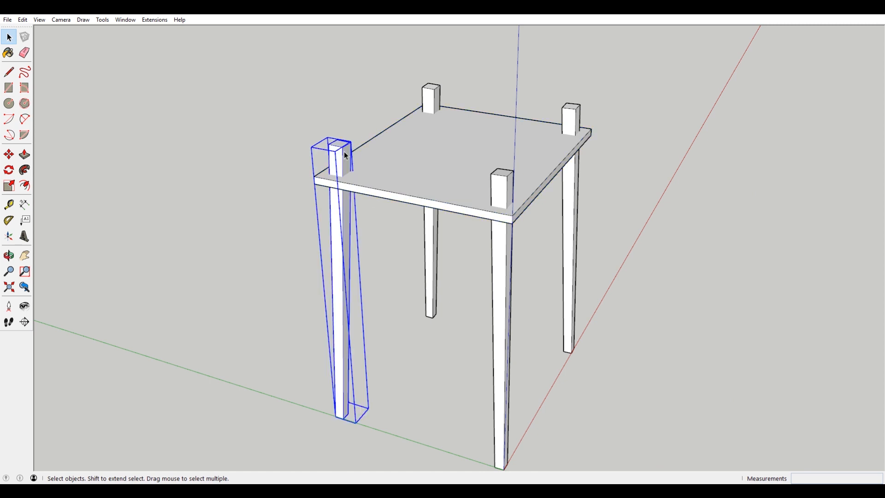
{"action": "double_click", "coordinate": [346, 157]}
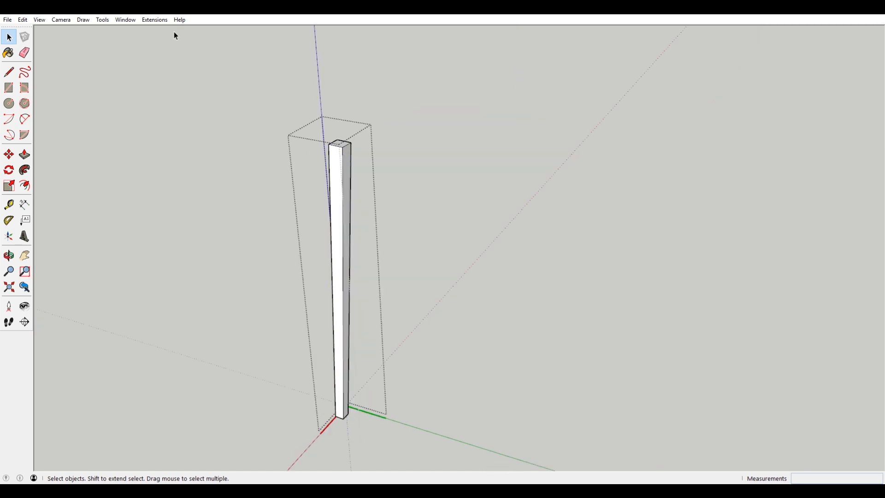
{"action": "left_click", "coordinate": [23, 20]}
{"action": "left_click", "coordinate": [82, 84]}
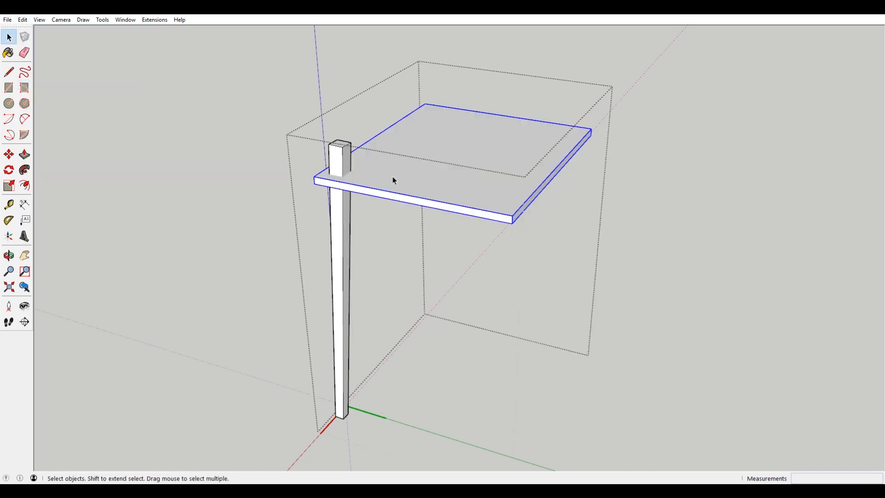
{"action": "left_click", "coordinate": [204, 98]}
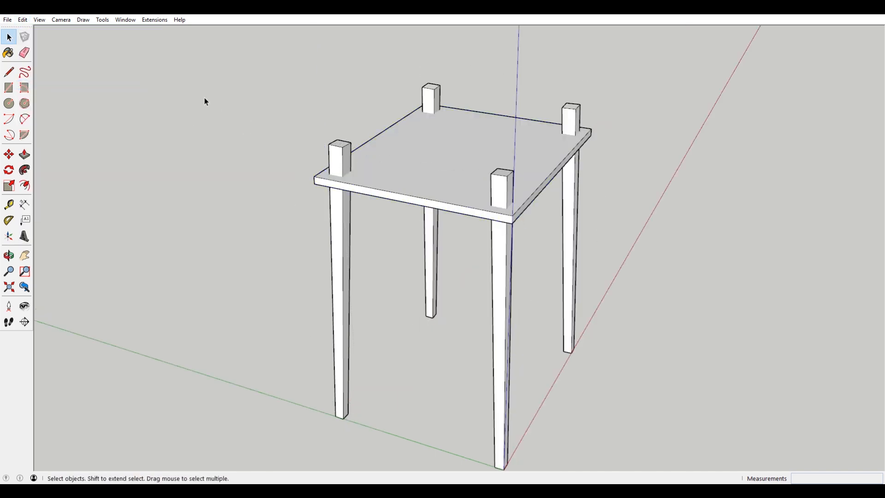
{"action": "left_click", "coordinate": [450, 167]}
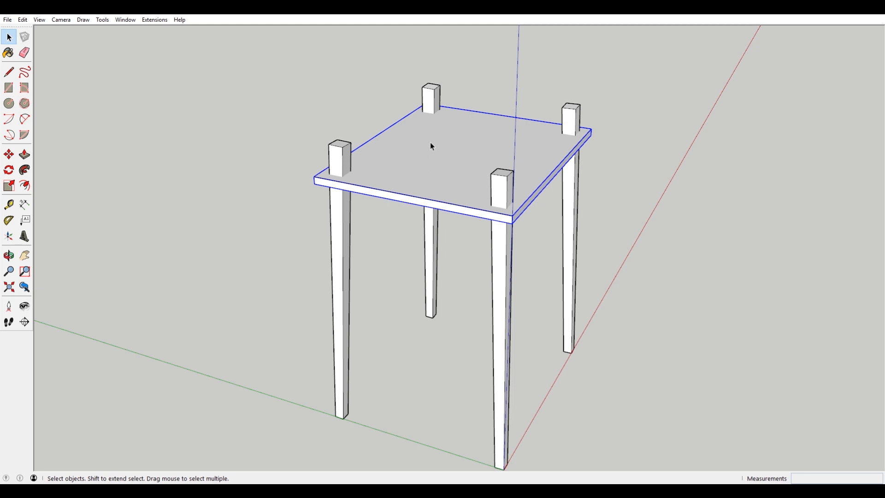
{"action": "double_click", "coordinate": [341, 221]}
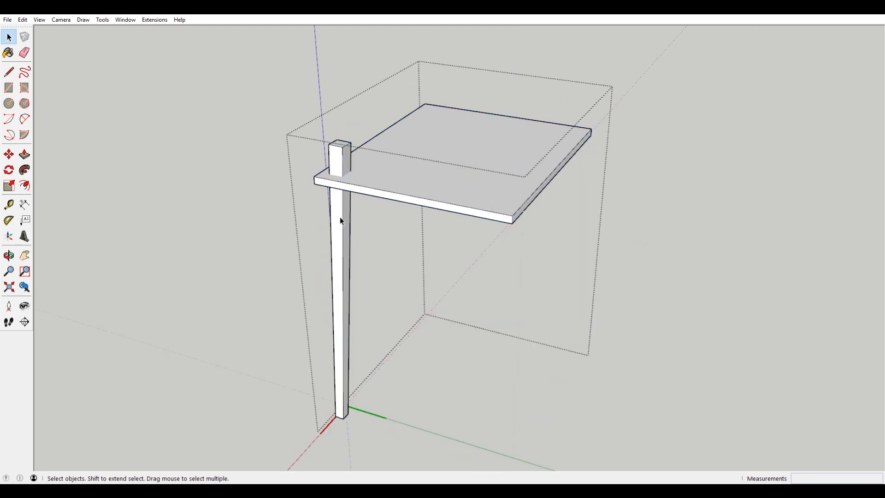
{"action": "left_click", "coordinate": [23, 20]}
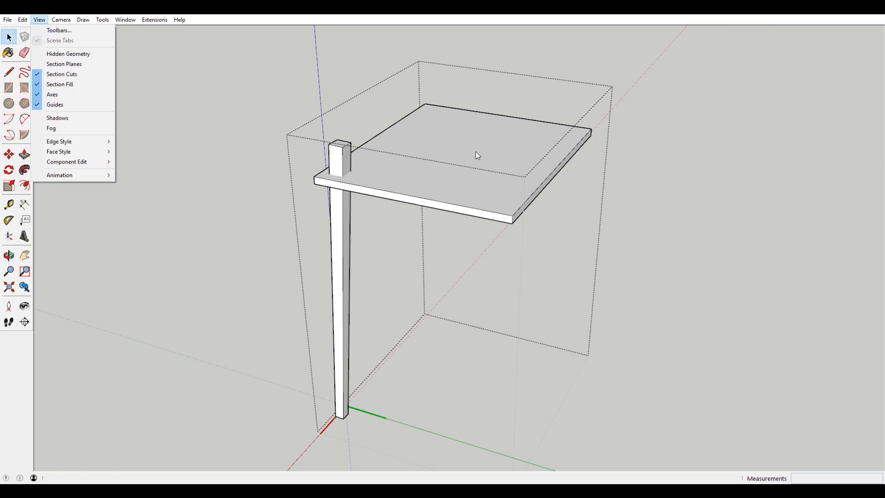
{"action": "left_click", "coordinate": [439, 125]}
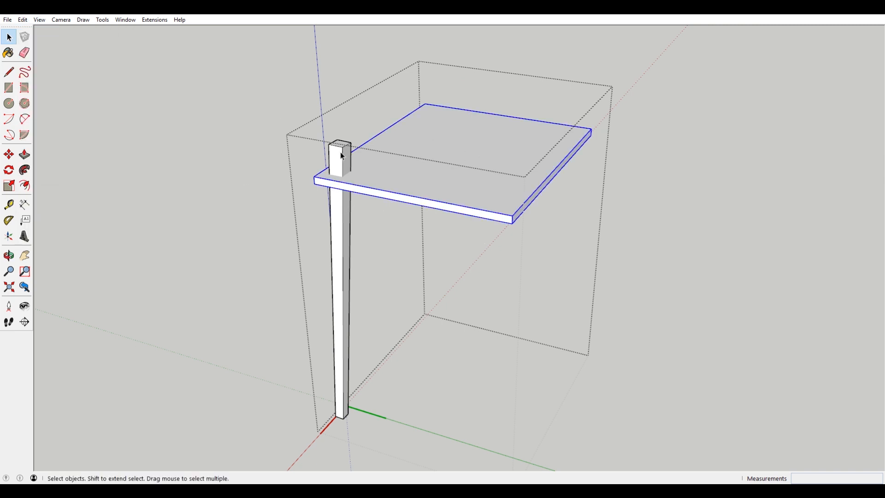
{"action": "left_click", "coordinate": [336, 235]}
{"action": "scroll", "coordinate": [343, 213], "scroll_direction": "up", "scroll_amount": 1}
{"action": "double_click", "coordinate": [343, 216]}
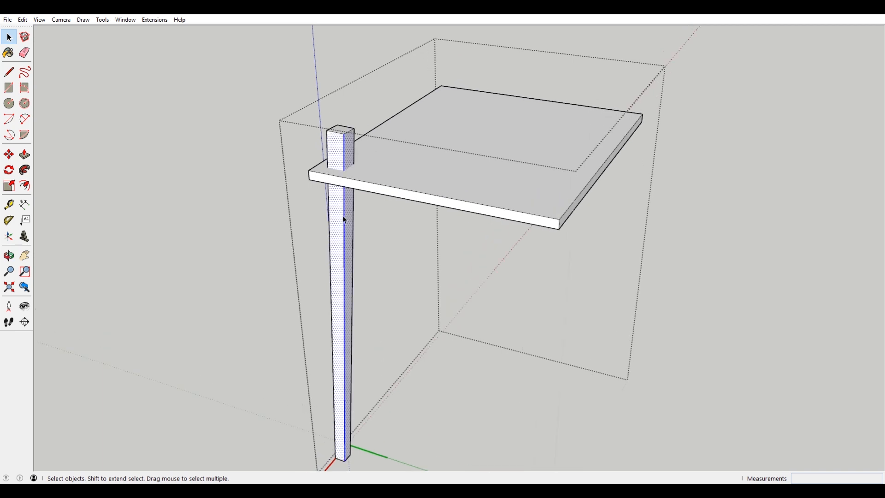
{"action": "left_click", "coordinate": [508, 131], "text": "shift"}
{"action": "right_click", "coordinate": [508, 131]}
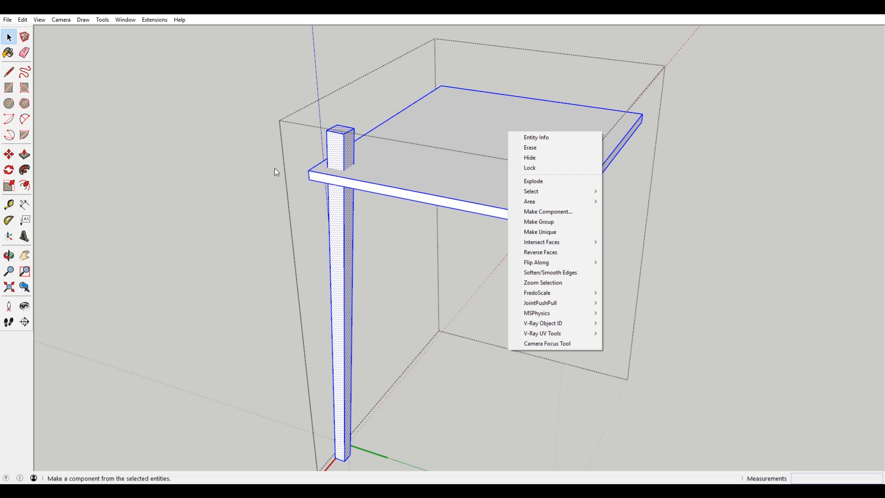
{"action": "left_click", "coordinate": [255, 164]}
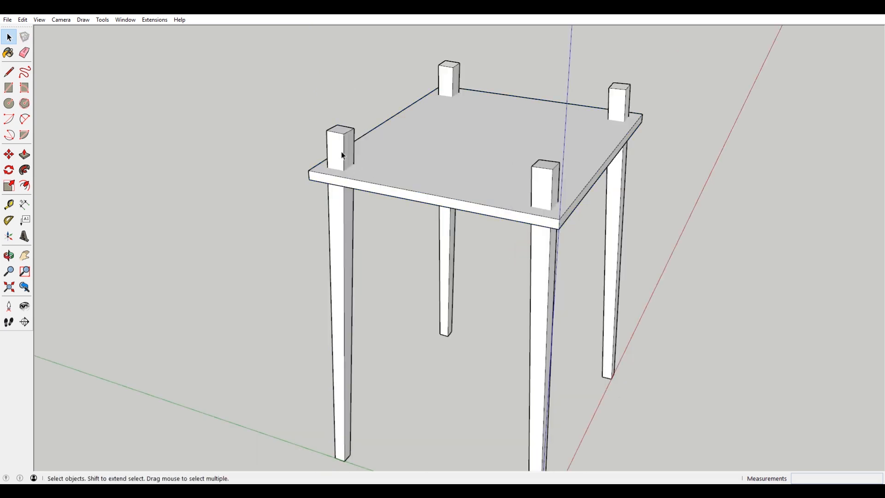
- Reopen the leg component and intersect the faces of the leg and the tabletop copy inside it
{"action": "double_click", "coordinate": [341, 151]}
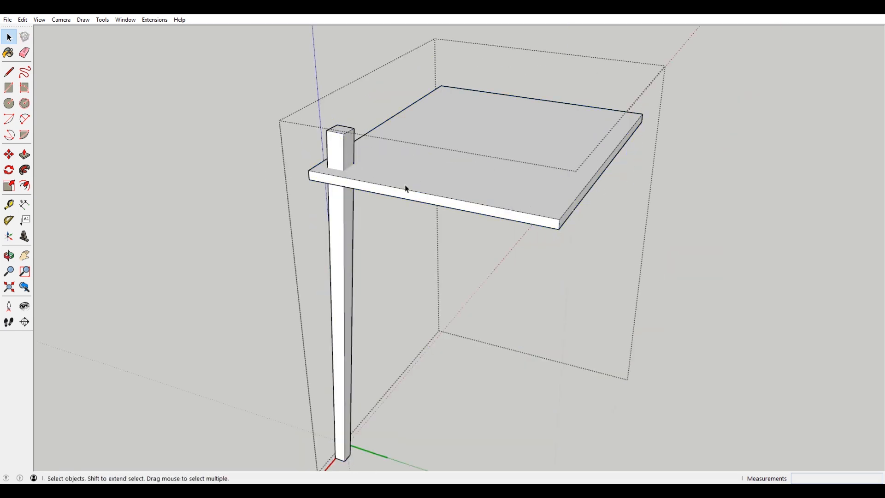
{"action": "triple_click", "coordinate": [407, 189]}
{"action": "right_click", "coordinate": [477, 176]}
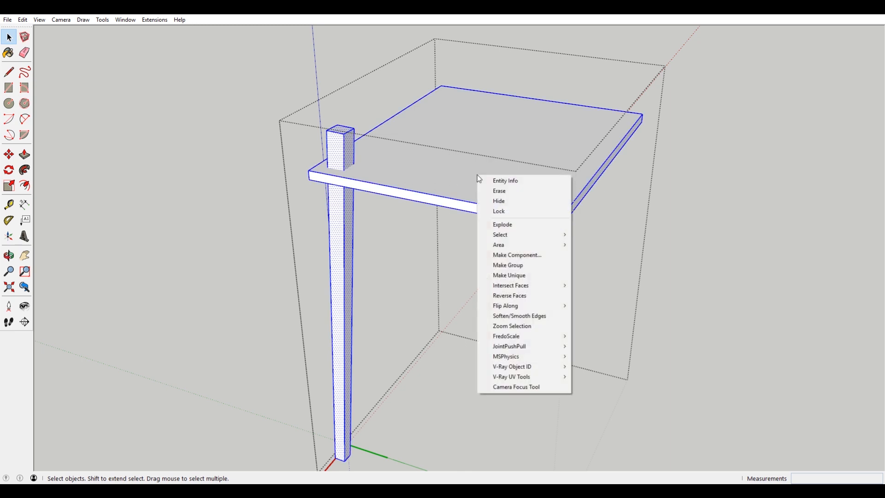
{"action": "mouse_move", "coordinate": [554, 286]}
{"action": "left_click", "coordinate": [612, 308]}
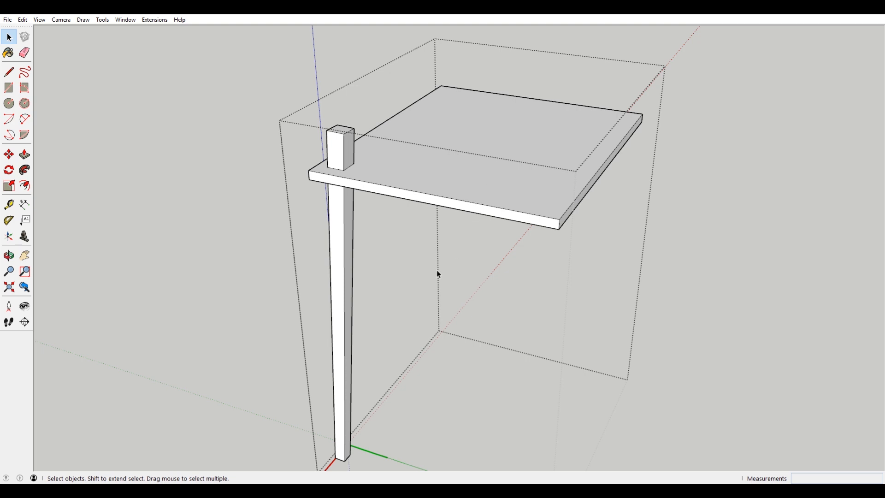
- Delete the tabletop copy from inside the leg component
{"action": "scroll", "coordinate": [328, 161], "scroll_direction": "up", "scroll_amount": 5}
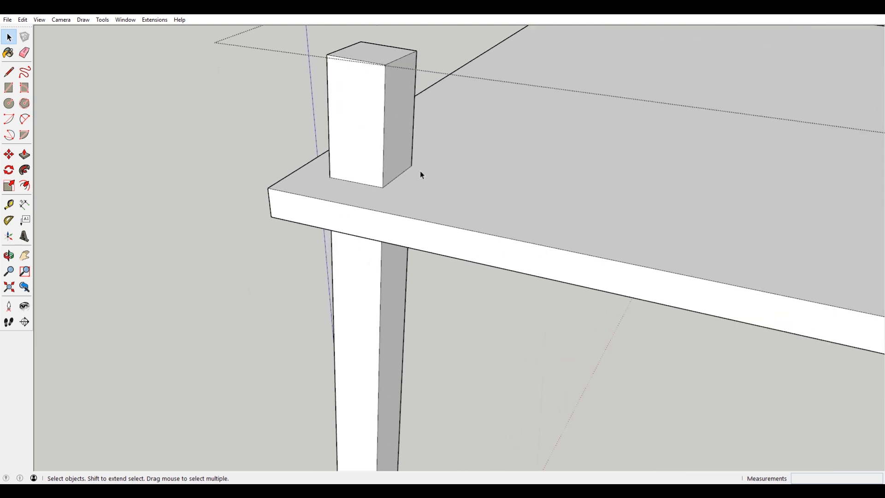
{"action": "scroll", "coordinate": [461, 208], "scroll_direction": "down", "scroll_amount": 3}
{"action": "middle_click_drag", "start_coordinate": [486, 250], "coordinate": [363, 139]}
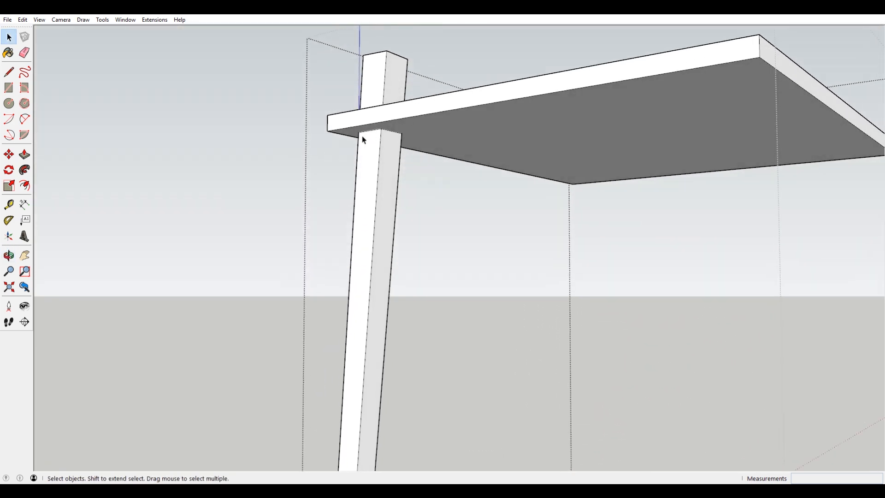
{"action": "left_click", "coordinate": [566, 137]}
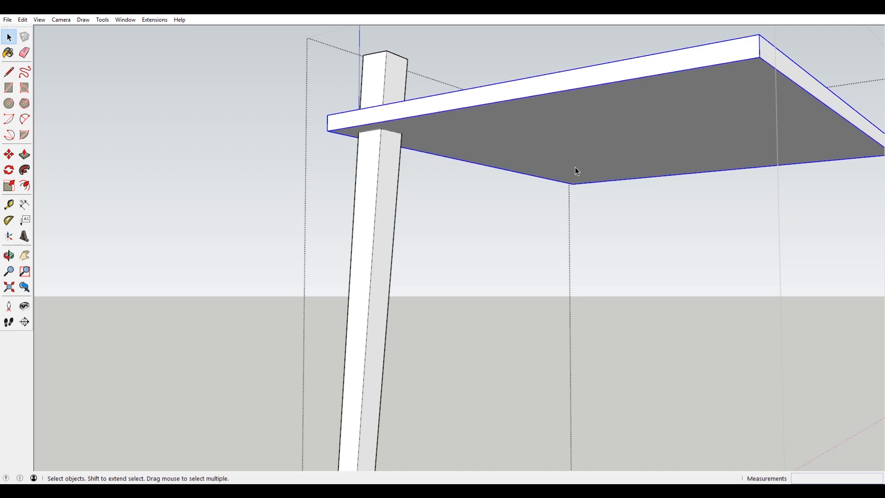
{"action": "key", "text": "Delete"}
- Delete the leg geometry above the intersection line at the tabletop's underside, including the leftover top face
{"action": "scroll", "coordinate": [396, 122], "scroll_direction": "up", "scroll_amount": 3}
{"action": "left_click_drag", "start_coordinate": [370, 110], "coordinate": [367, 109]}
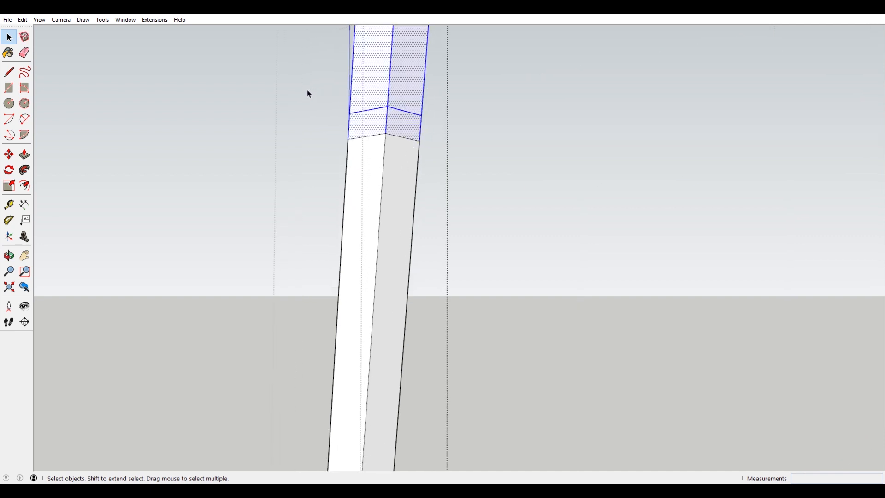
{"action": "scroll", "coordinate": [438, 182], "scroll_direction": "down", "scroll_amount": 3}
{"action": "key", "text": "Delete"}
{"action": "left_click", "coordinate": [409, 86]}
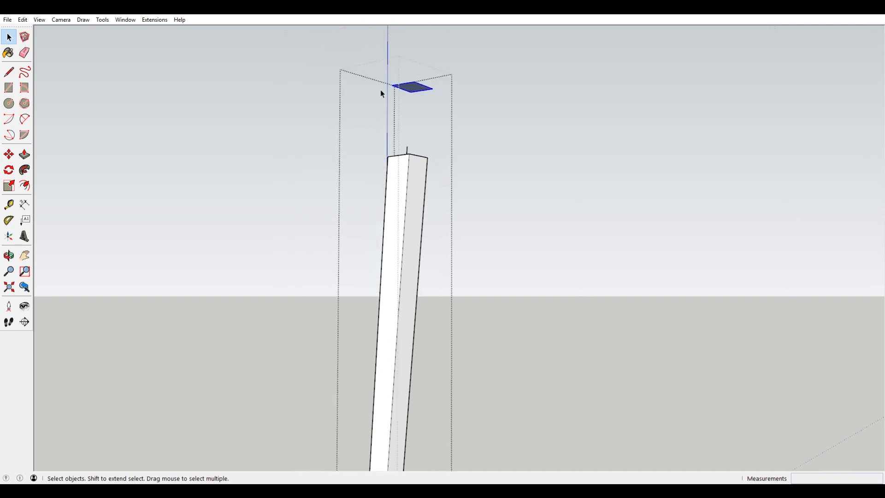
{"action": "key", "text": "Delete"}
- Undo the last deletions and erase the leftover geometry above the leg's underside intersection with the Eraser
{"action": "middle_click_drag", "start_coordinate": [385, 130], "coordinate": [435, 196]}
{"action": "key", "text": "ctrl+z"}
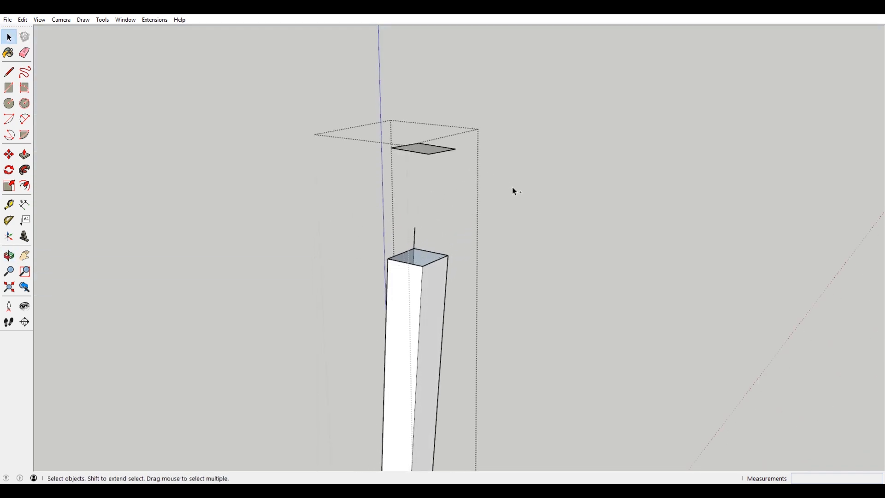
{"action": "key", "text": "ctrl+z"}
{"action": "scroll", "coordinate": [470, 212], "scroll_direction": "up", "scroll_amount": 2}
{"action": "middle_click_drag", "start_coordinate": [466, 225], "coordinate": [391, 182]}
{"action": "key", "text": "e"}
{"action": "mouse_move", "coordinate": [430, 144]}
{"action": "left_mouse_down"}
{"action": "mouse_move", "coordinate": [353, 52]}
{"action": "mouse_move", "coordinate": [393, 55]}
{"action": "left_mouse_up"}
{"action": "mouse_move", "coordinate": [434, 89]}
{"action": "left_mouse_down"}
{"action": "mouse_move", "coordinate": [330, 73]}
{"action": "mouse_move", "coordinate": [386, 65]}
{"action": "mouse_move", "coordinate": [336, 196]}
{"action": "mouse_move", "coordinate": [341, 211]}
{"action": "mouse_move", "coordinate": [374, 196]}
{"action": "left_mouse_up"}
- Close the leg's open top by redrawing one of its top edges, and leave the leg component
{"action": "mouse_move", "coordinate": [374, 196]}
{"action": "middle_mouse_down"}
{"action": "mouse_move", "coordinate": [406, 206]}
{"action": "mouse_move", "coordinate": [417, 221]}
{"action": "middle_mouse_up"}
{"action": "key", "text": "l"}
{"action": "left_click", "coordinate": [346, 277]}
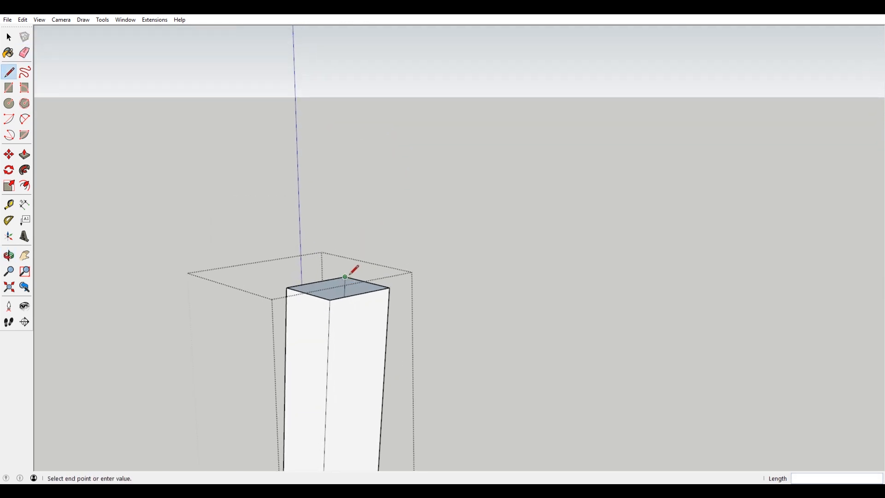
{"action": "left_click", "coordinate": [390, 287]}
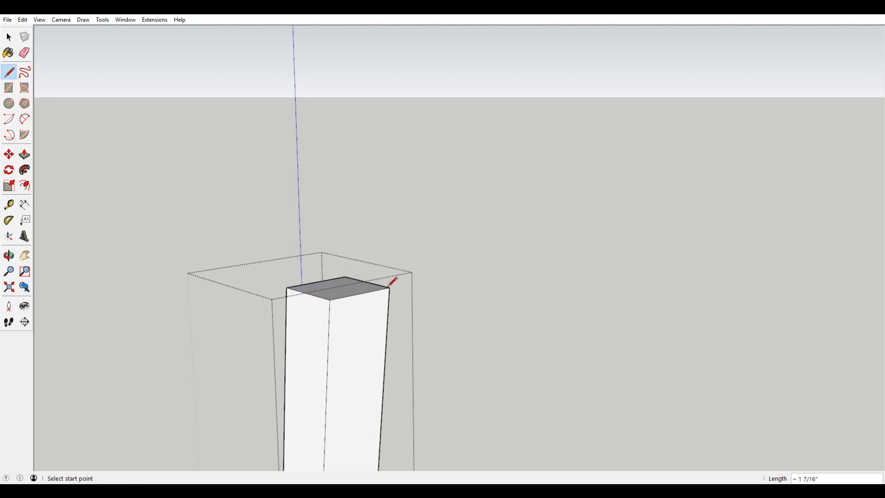
{"action": "key", "text": "space"}
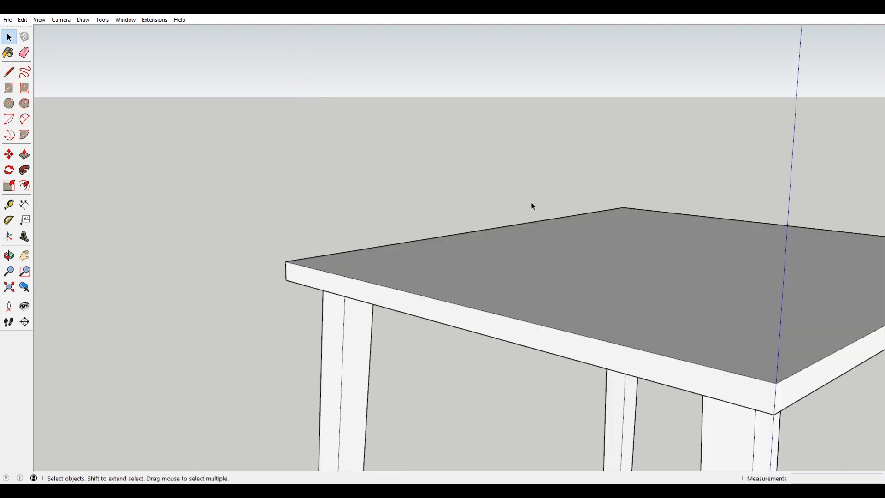
- Examine the table from several sides, checking how the trimmed leg tops meet the underside of the tabletop
{"action": "scroll", "coordinate": [530, 205], "scroll_direction": "down", "scroll_amount": 2}
{"action": "middle_click_drag", "start_coordinate": [526, 208], "coordinate": [563, 131]}
{"action": "scroll", "coordinate": [436, 235], "scroll_direction": "up", "scroll_amount": 4}
{"action": "scroll", "coordinate": [476, 243], "scroll_direction": "up", "scroll_amount": 2}
{"action": "mouse_move", "coordinate": [477, 242]}
{"action": "middle_mouse_down"}
{"action": "mouse_move", "coordinate": [482, 259]}
{"action": "mouse_move", "coordinate": [499, 231]}
{"action": "mouse_move", "coordinate": [519, 223]}
{"action": "mouse_move", "coordinate": [601, 289]}
{"action": "middle_mouse_up"}
{"action": "scroll", "coordinate": [500, 231], "scroll_direction": "down", "scroll_amount": 5}
{"action": "scroll", "coordinate": [570, 293], "scroll_direction": "up", "scroll_amount": 2}
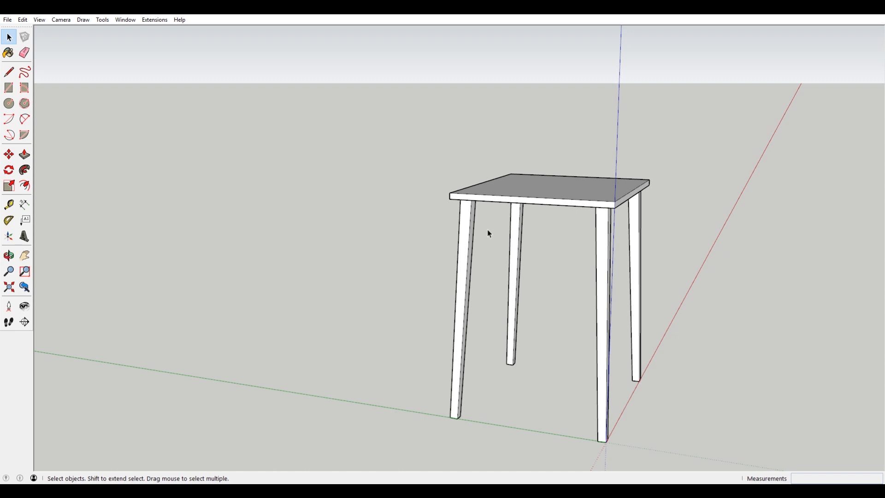
{"action": "scroll", "coordinate": [606, 249], "scroll_direction": "up", "scroll_amount": 2}
{"action": "middle_click_drag", "start_coordinate": [607, 249], "coordinate": [362, 219]}
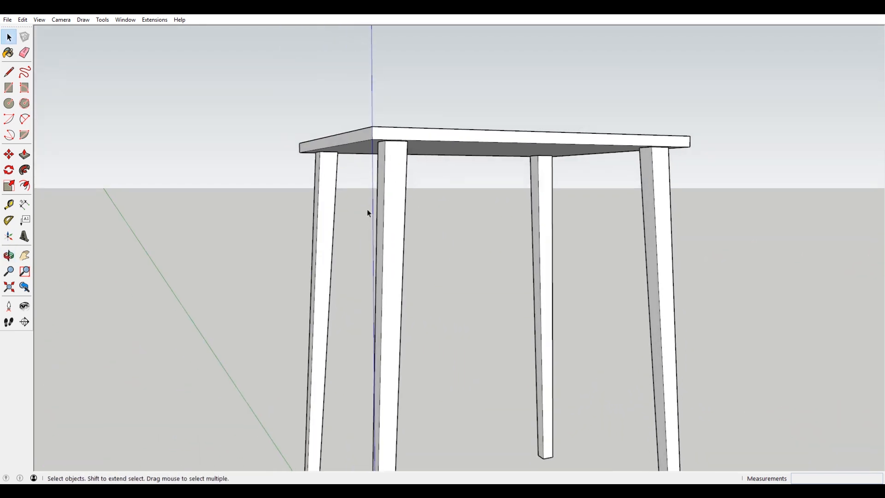
{"action": "scroll", "coordinate": [318, 133], "scroll_direction": "up", "scroll_amount": 3}
{"action": "scroll", "coordinate": [318, 133], "scroll_direction": "up", "scroll_amount": 2}
{"action": "middle_click_drag", "start_coordinate": [336, 139], "coordinate": [318, 144]}
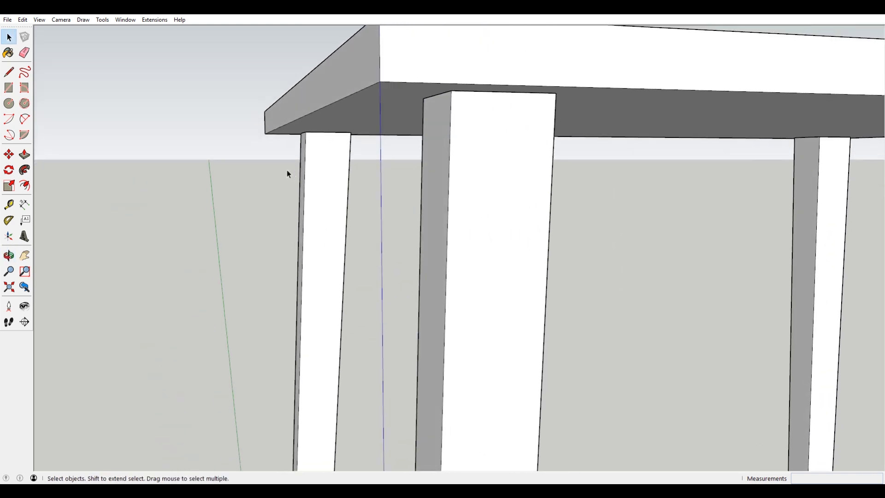
- Examine from a low corner view how the leg tops sit against the tabletop's underside
{"action": "middle_click_drag", "start_coordinate": [341, 177], "coordinate": [759, 157]}
{"action": "scroll", "coordinate": [523, 168], "scroll_direction": "down", "scroll_amount": 3}
{"action": "middle_click_drag", "start_coordinate": [523, 168], "coordinate": [425, 167]}
{"action": "middle_click_drag", "start_coordinate": [686, 149], "coordinate": [386, 231]}
{"action": "scroll", "coordinate": [283, 199], "scroll_direction": "up", "scroll_amount": 5}
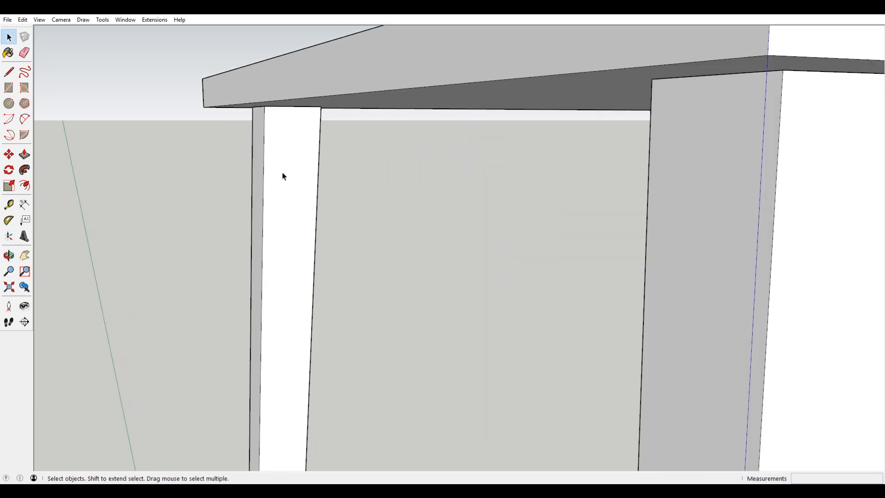
{"action": "scroll", "coordinate": [284, 177], "scroll_direction": "down", "scroll_amount": 3}
{"action": "scroll", "coordinate": [362, 108], "scroll_direction": "down", "scroll_amount": 4}
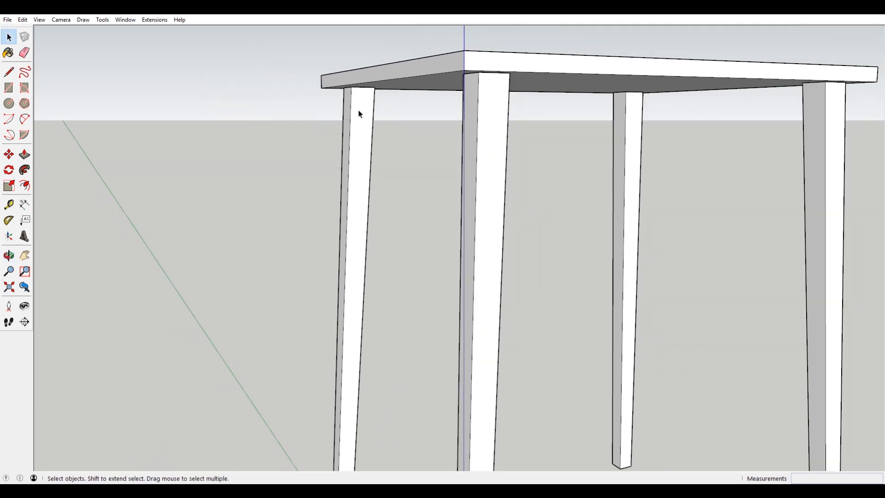
- Try to draw a skirt rectangle from the leg's top inner corner beneath the tabletop
{"action": "key", "text": "r"}
{"action": "left_click", "coordinate": [351, 87]}
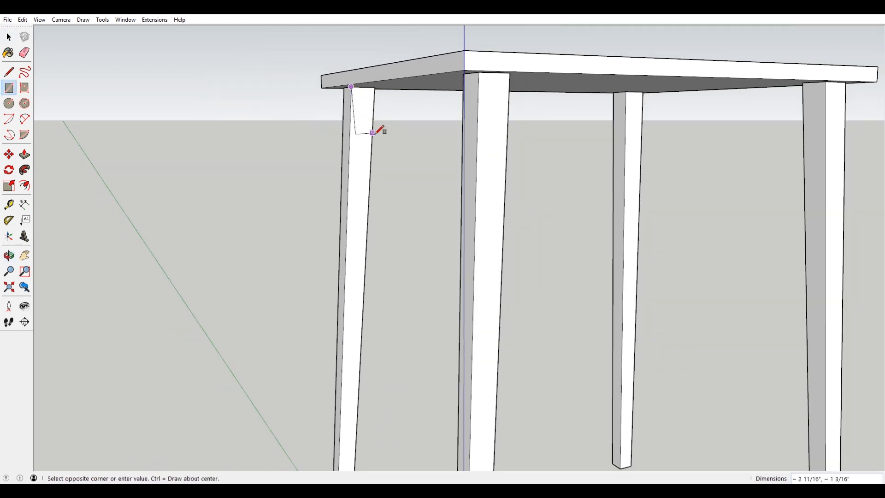
{"action": "left_click", "coordinate": [387, 168]}
{"action": "key", "text": "o"}
{"action": "middle_click_drag", "start_coordinate": [358, 183], "coordinate": [418, 225]}
{"action": "middle_click_drag", "start_coordinate": [288, 224], "coordinate": [350, 191]}
{"action": "key", "text": "space"}
{"action": "middle_click_drag", "start_coordinate": [359, 139], "coordinate": [527, 98]}
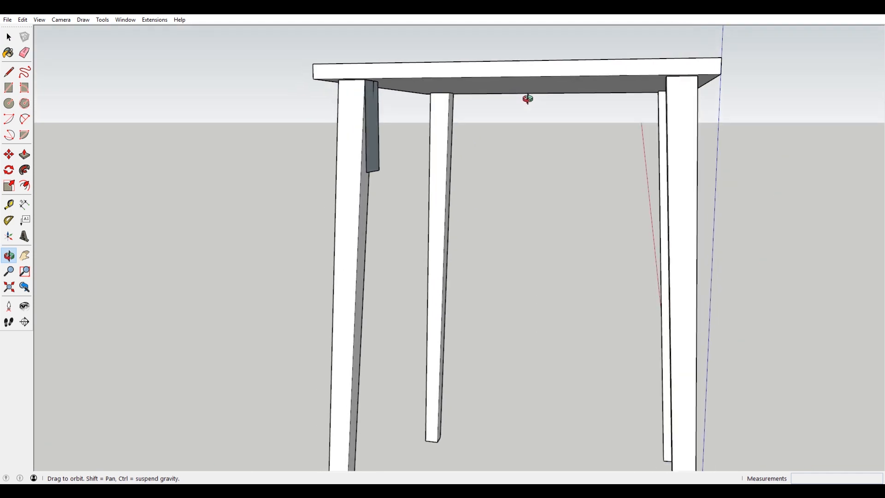
{"action": "key", "text": "space"}
{"action": "scroll", "coordinate": [311, 127], "scroll_direction": "up", "scroll_amount": 3}
{"action": "scroll", "coordinate": [436, 139], "scroll_direction": "down", "scroll_amount": 3}
- Draw a vertical rectangle about 2 11/16" by 3 15/16" from the leg's top corner, locked perpendicular to the green axis
{"action": "middle_click_drag", "start_coordinate": [441, 144], "coordinate": [344, 74]}
{"action": "key", "text": "r"}
{"action": "left_click", "coordinate": [344, 66]}
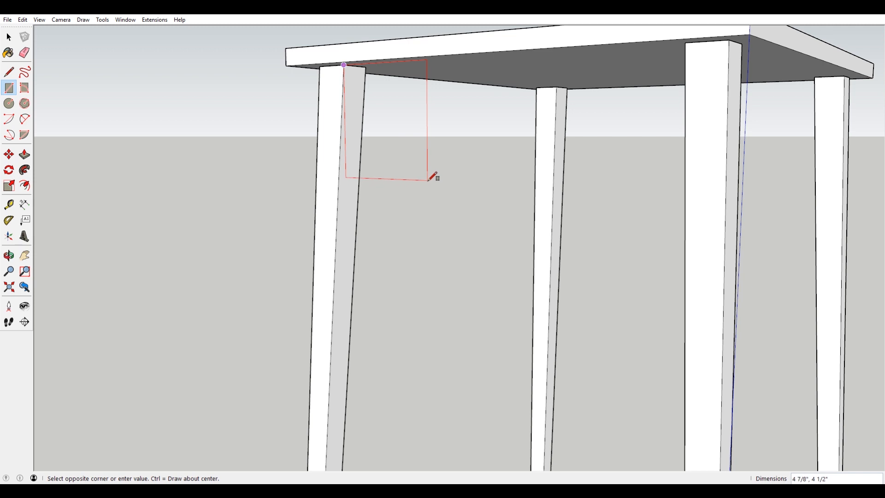
{"action": "key", "text": "shift"}
{"action": "key", "text": "Left"}
{"action": "key", "text": "Right"}
{"action": "key", "text": "Left"}
{"action": "key", "text": "Right"}
{"action": "key", "text": "Left"}
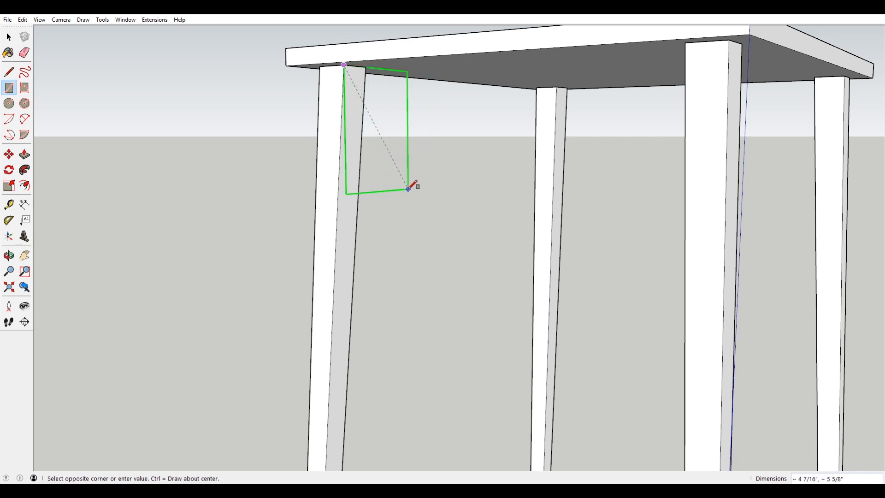
{"action": "scroll", "coordinate": [391, 163], "scroll_direction": "down", "scroll_amount": 5}
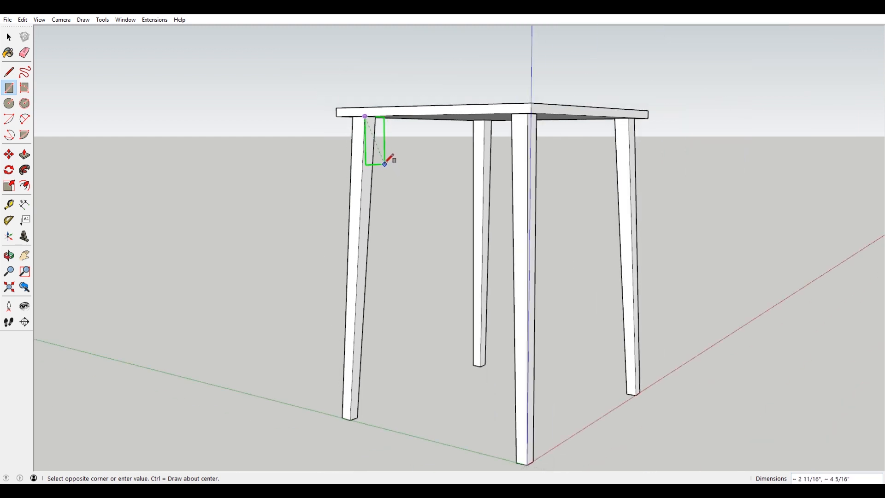
{"action": "scroll", "coordinate": [390, 158], "scroll_direction": "up", "scroll_amount": 5}
{"action": "left_click", "coordinate": [385, 158]}
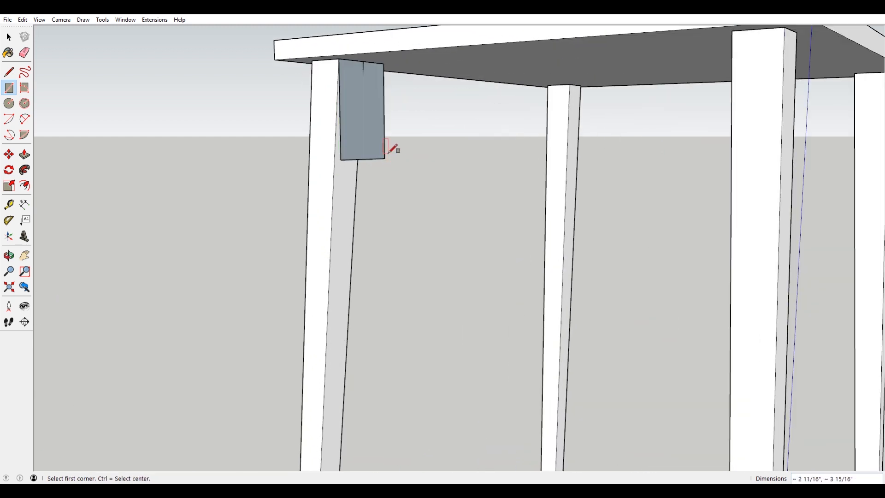
- Group the rectangle at the leg's top and make it a component named "Ski"
{"action": "middle_click_drag", "start_coordinate": [397, 152], "coordinate": [356, 178]}
{"action": "key", "text": "space"}
{"action": "left_click", "coordinate": [371, 114]}
{"action": "right_click", "coordinate": [371, 113]}
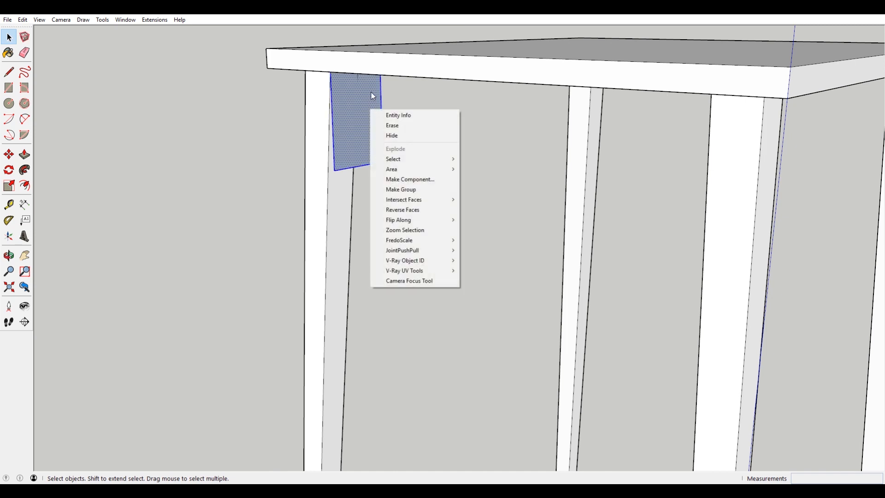
{"action": "left_click", "coordinate": [437, 191]}
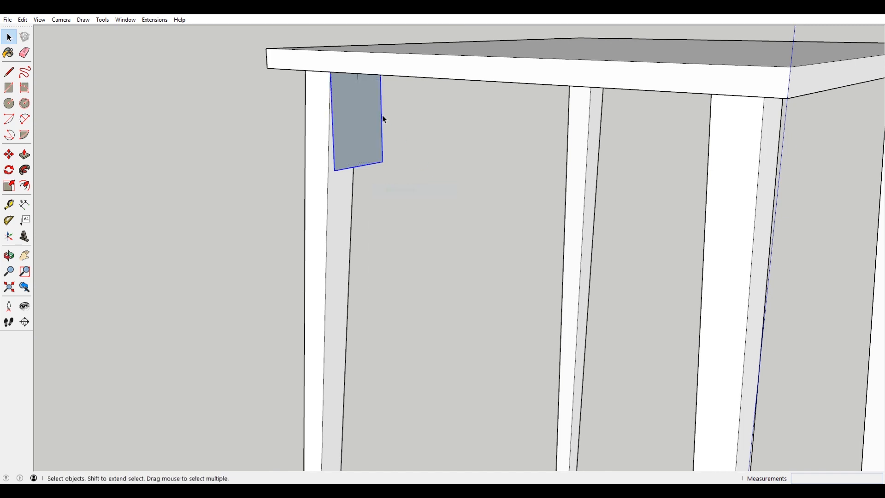
{"action": "right_click", "coordinate": [375, 109]}
{"action": "left_click", "coordinate": [431, 174]}
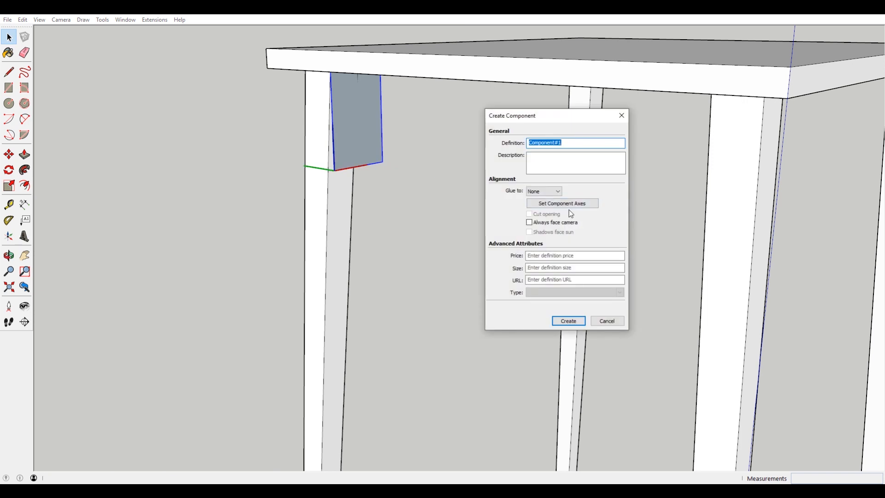
{"action": "type", "text": "Ski"}
{"action": "key", "text": "Return"}
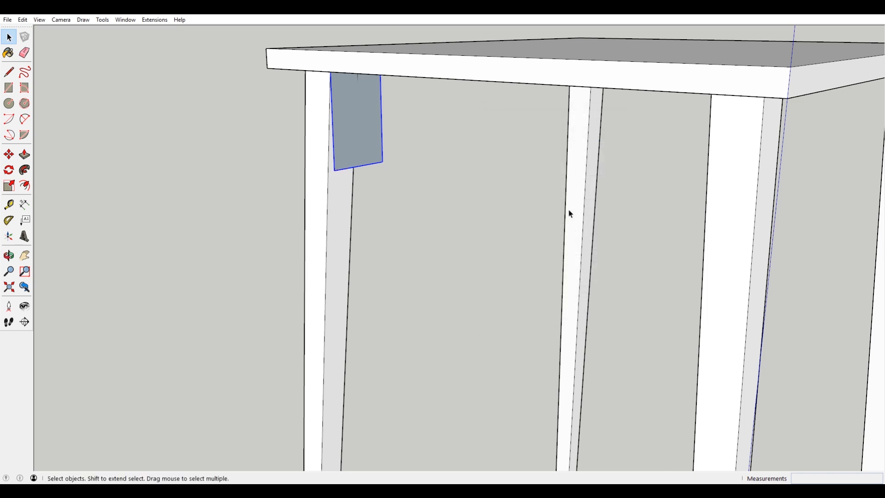
- Examine the new skirt component's position under the tabletop relative to the legs, from below and above
{"action": "middle_click_drag", "start_coordinate": [441, 180], "coordinate": [397, 121]}
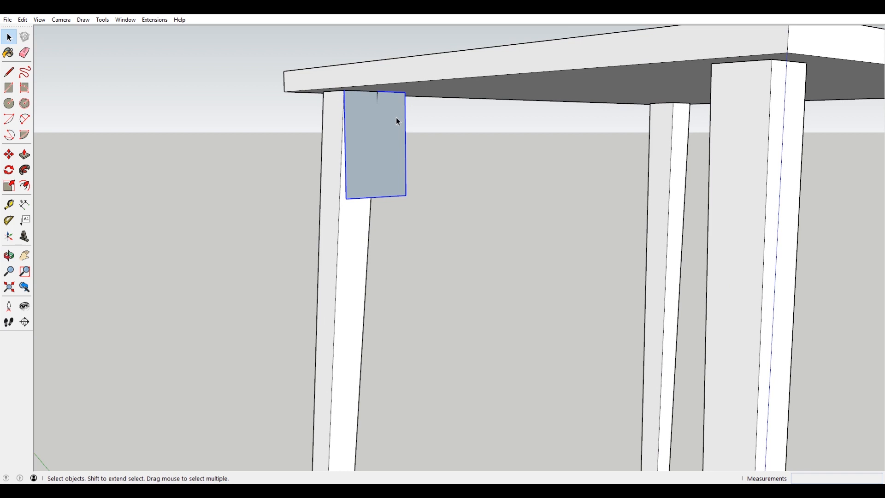
{"action": "double_click", "coordinate": [397, 117]}
{"action": "left_click", "coordinate": [485, 114]}
{"action": "left_click", "coordinate": [389, 139]}
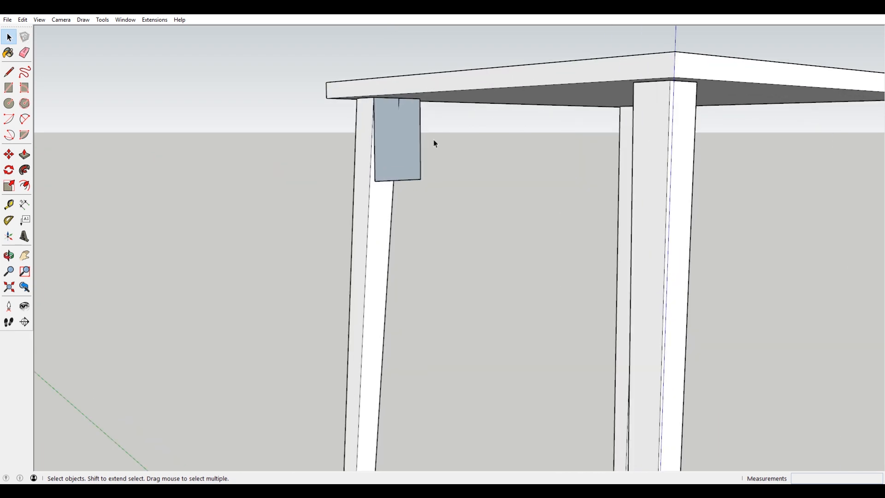
{"action": "middle_click_drag", "start_coordinate": [435, 142], "coordinate": [365, 175]}
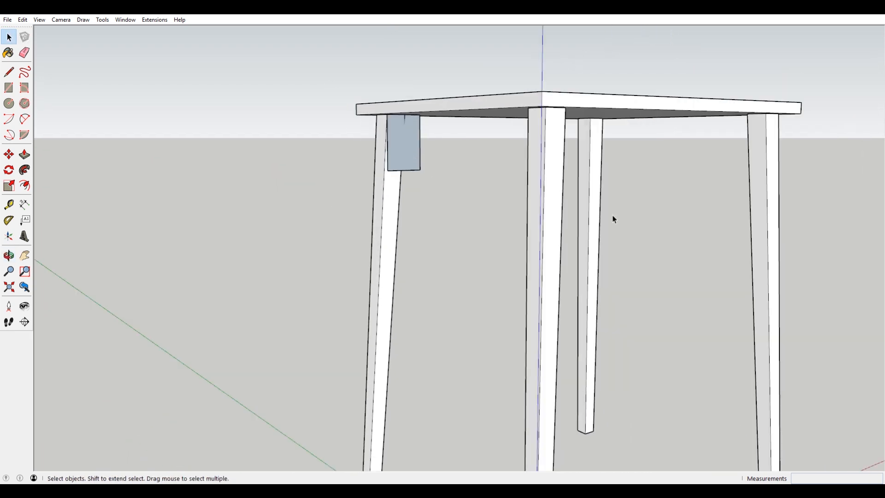
{"action": "scroll", "coordinate": [405, 159], "scroll_direction": "down", "scroll_amount": 4}
{"action": "middle_click_drag", "start_coordinate": [405, 151], "coordinate": [487, 210]}
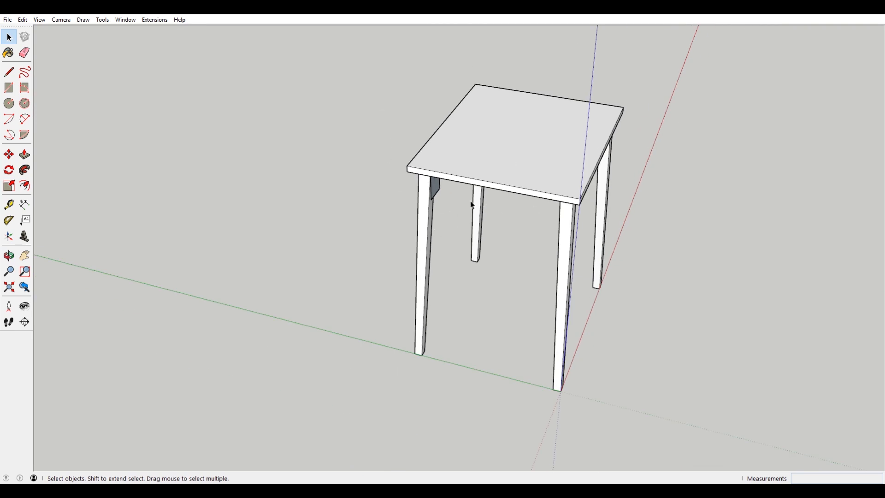
{"action": "middle_click_drag", "start_coordinate": [389, 241], "coordinate": [432, 105]}
{"action": "scroll", "coordinate": [415, 168], "scroll_direction": "up", "scroll_amount": 5}
{"action": "scroll", "coordinate": [393, 146], "scroll_direction": "up", "scroll_amount": 3}
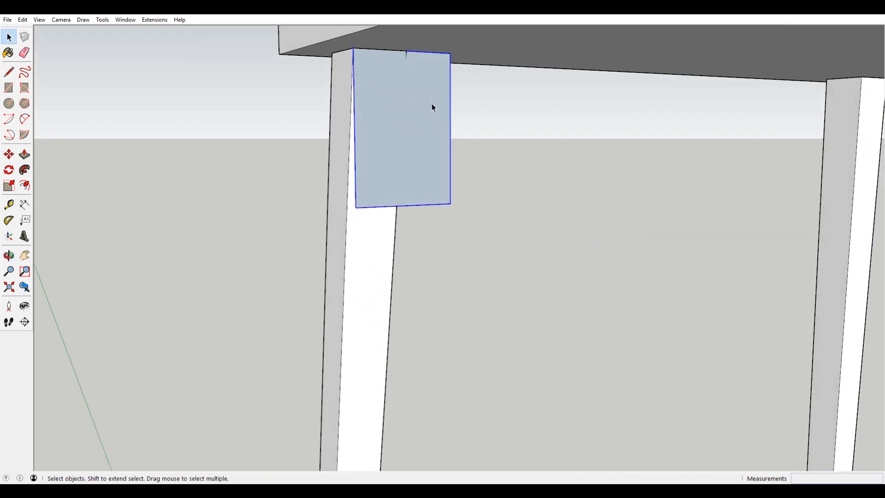
- Inside the skirt component, move the face's free vertical edge about 1 1/4" along the red axis to the leg's top corner
{"action": "double_click", "coordinate": [433, 106]}
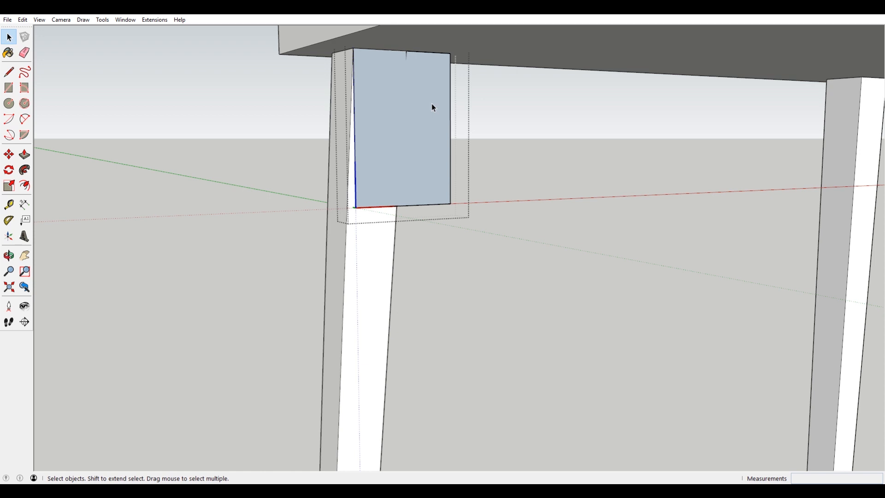
{"action": "middle_click_drag", "start_coordinate": [432, 103], "coordinate": [428, 115]}
{"action": "scroll", "coordinate": [428, 116], "scroll_direction": "down", "scroll_amount": 4}
{"action": "scroll", "coordinate": [428, 116], "scroll_direction": "up", "scroll_amount": 6}
{"action": "middle_click_drag", "start_coordinate": [438, 112], "coordinate": [433, 106]}
{"action": "key", "text": "m"}
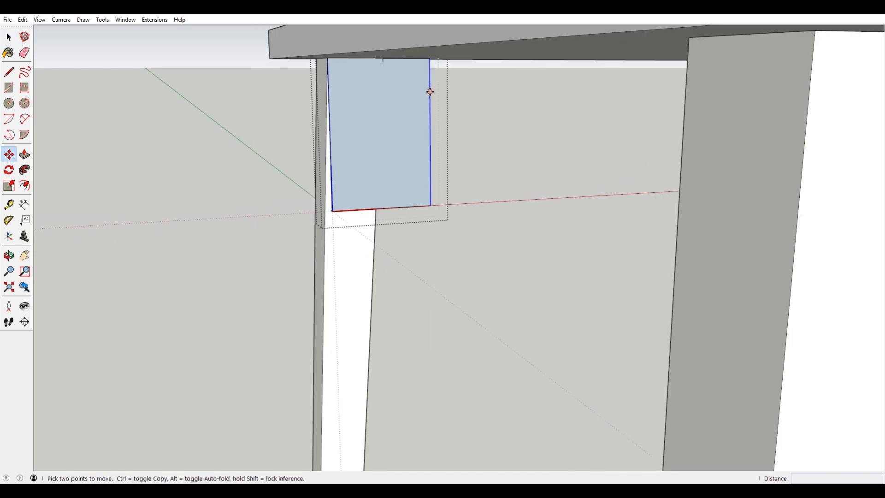
{"action": "left_click", "coordinate": [430, 91]}
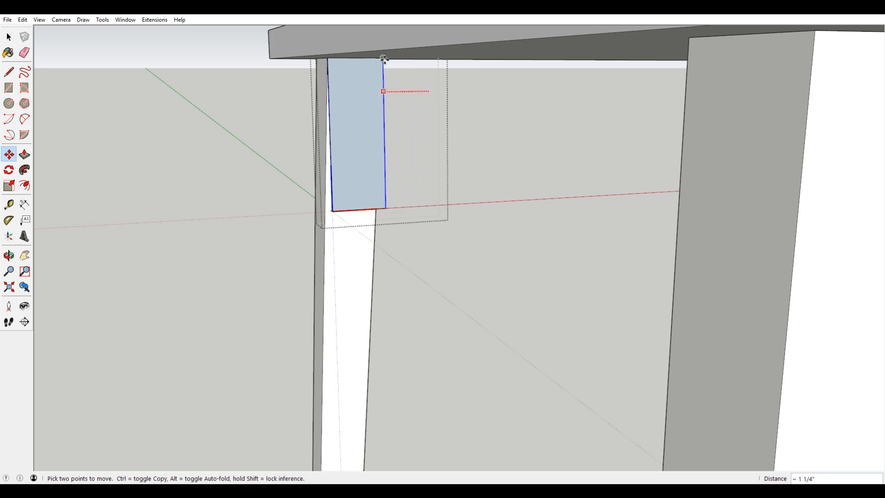
{"action": "left_click", "coordinate": [382, 57]}
- Inspect how the narrowed skirt face lines up with the tapered leg's sides along its height
{"action": "middle_click_drag", "start_coordinate": [435, 130], "coordinate": [399, 62]}
{"action": "middle_click_drag", "start_coordinate": [359, 89], "coordinate": [392, 171]}
{"action": "scroll", "coordinate": [393, 132], "scroll_direction": "up", "scroll_amount": 2}
{"action": "middle_click_drag", "start_coordinate": [421, 258], "coordinate": [466, 253]}
{"action": "scroll", "coordinate": [363, 229], "scroll_direction": "up", "scroll_amount": 3}
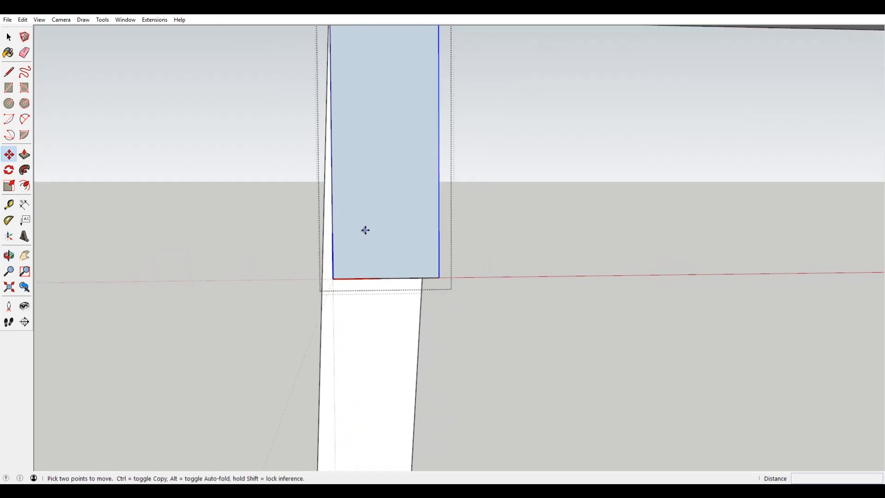
{"action": "scroll", "coordinate": [423, 229], "scroll_direction": "down", "scroll_amount": 1}
{"action": "key", "text": "space"}
{"action": "scroll", "coordinate": [435, 174], "scroll_direction": "down", "scroll_amount": 1}
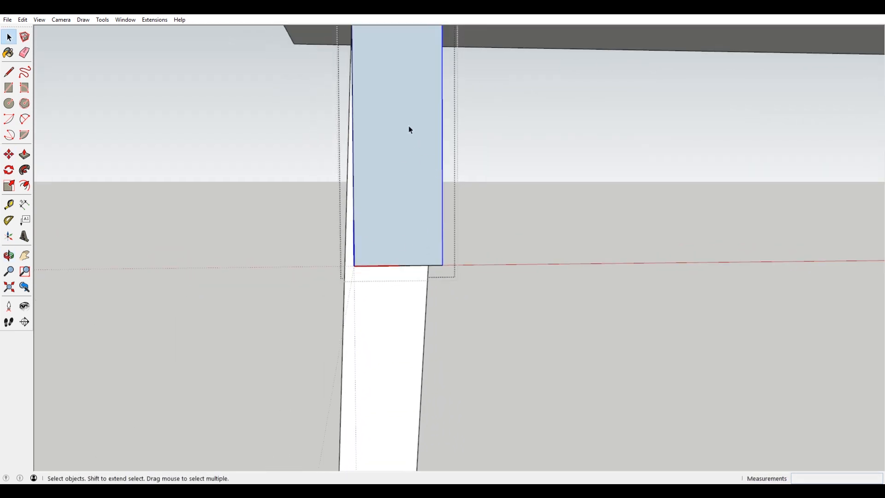
{"action": "middle_click_drag", "start_coordinate": [408, 115], "coordinate": [413, 137], "text": "shift"}
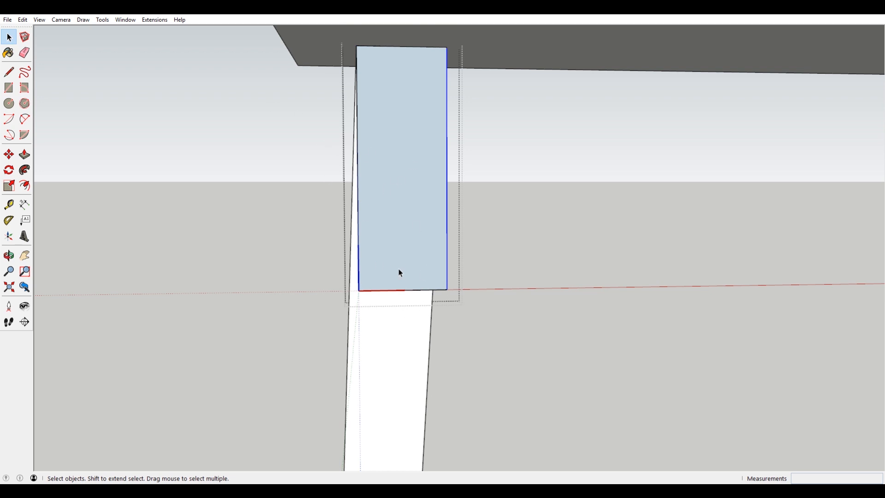
- Scale the skirt face's width about its center by 0.55 along the red axis and leave the component
{"action": "left_click", "coordinate": [416, 221]}
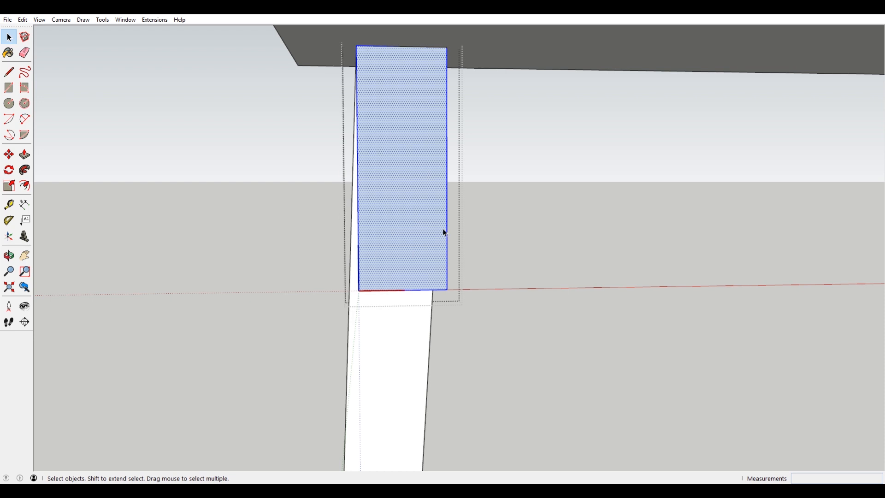
{"action": "key", "text": "s"}
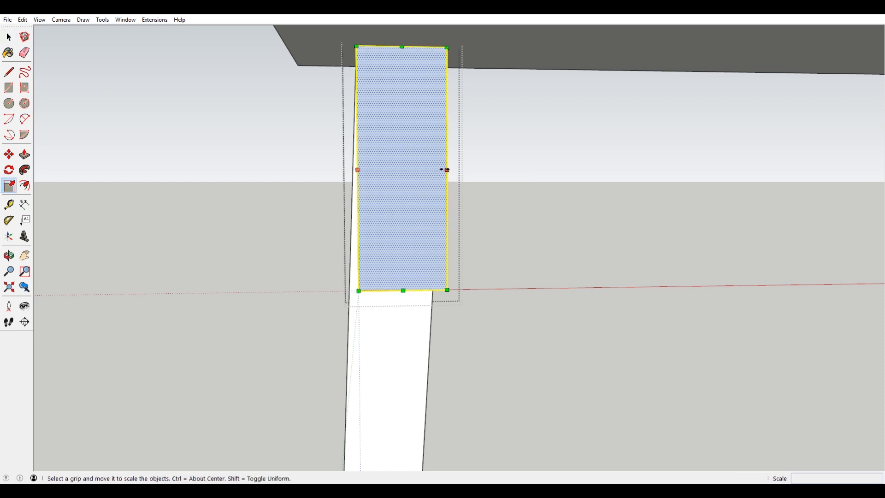
{"action": "left_click", "coordinate": [447, 170]}
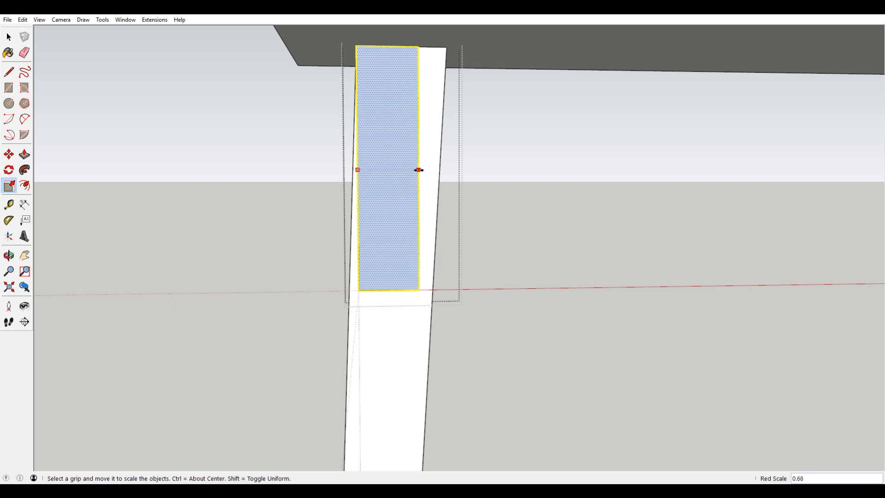
{"action": "key", "text": "ctrl"}
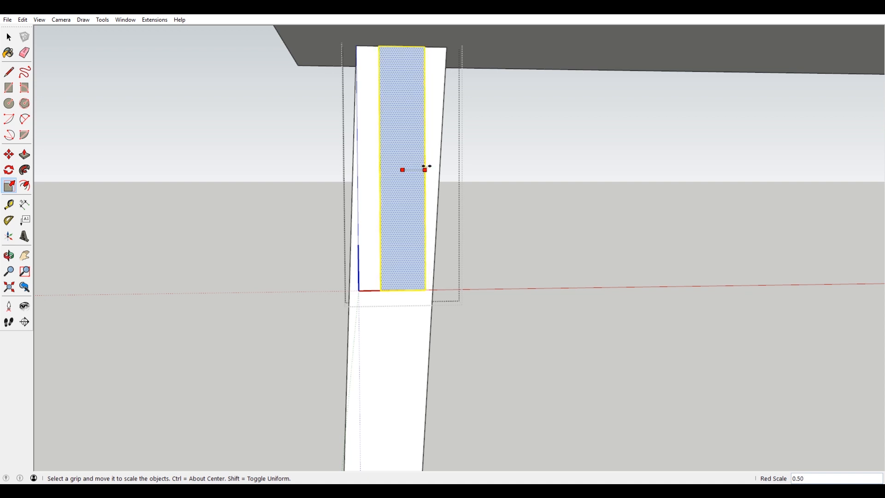
{"action": "left_click", "coordinate": [427, 167]}
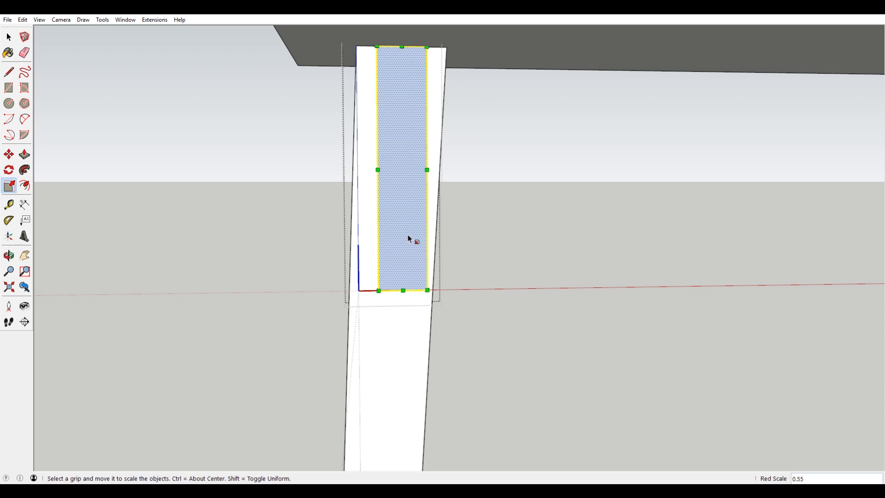
{"action": "key", "text": "space"}
{"action": "left_click", "coordinate": [333, 281]}
{"action": "middle_click_drag", "start_coordinate": [332, 286], "coordinate": [333, 281]}
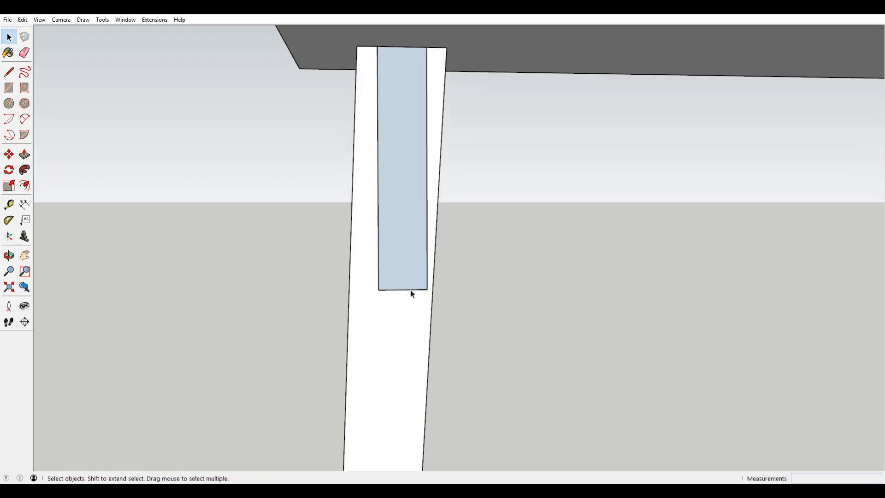
- Move the skirt component 1/8" sideways along the red axis across the leg's face
{"action": "scroll", "coordinate": [406, 264], "scroll_direction": "up", "scroll_amount": 1}
{"action": "scroll", "coordinate": [408, 260], "scroll_direction": "down", "scroll_amount": 1}
{"action": "scroll", "coordinate": [410, 264], "scroll_direction": "up", "scroll_amount": 5}
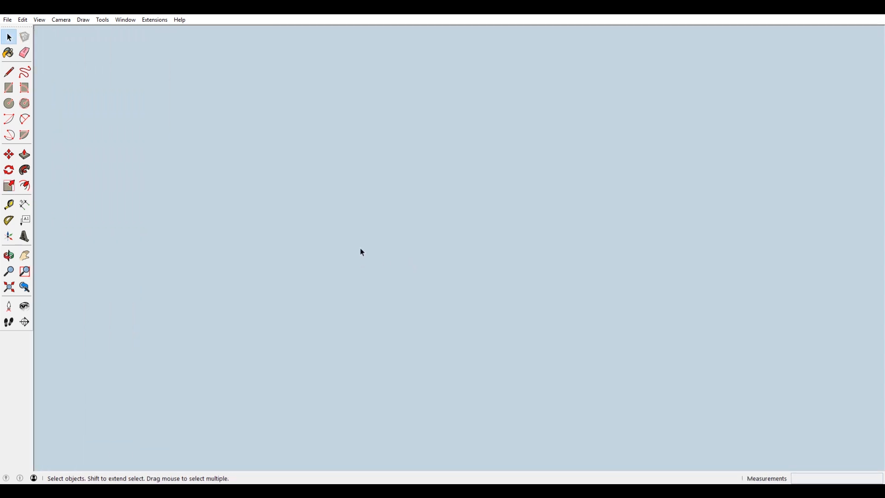
{"action": "scroll", "coordinate": [336, 298], "scroll_direction": "down", "scroll_amount": 5}
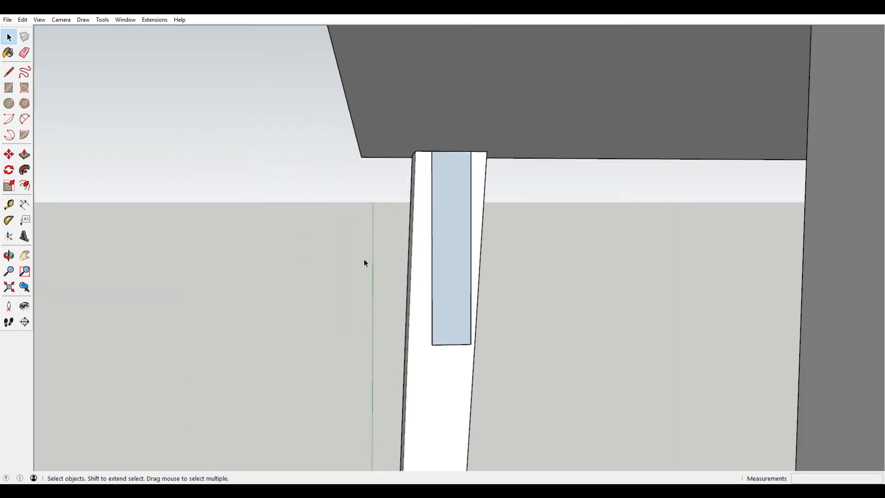
{"action": "scroll", "coordinate": [453, 259], "scroll_direction": "up", "scroll_amount": 2}
{"action": "left_click", "coordinate": [452, 281]}
{"action": "scroll", "coordinate": [451, 278], "scroll_direction": "up", "scroll_amount": 1}
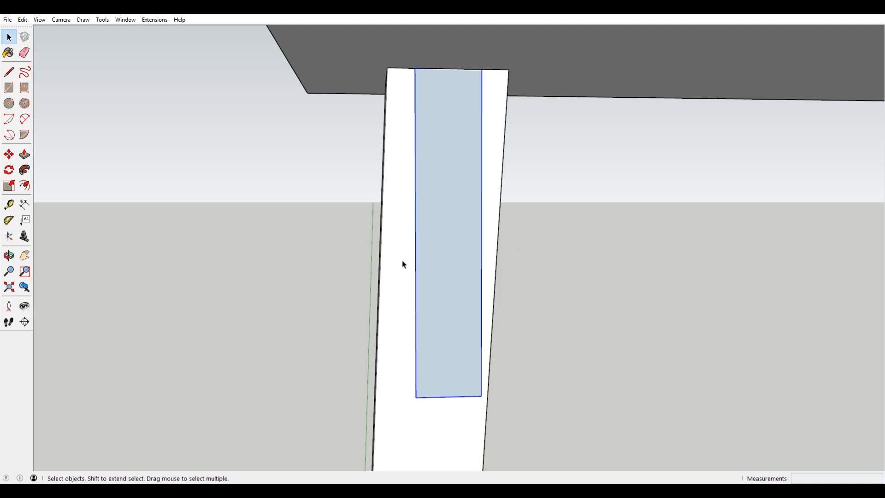
{"action": "key", "text": "m"}
{"action": "left_click", "coordinate": [464, 196]}
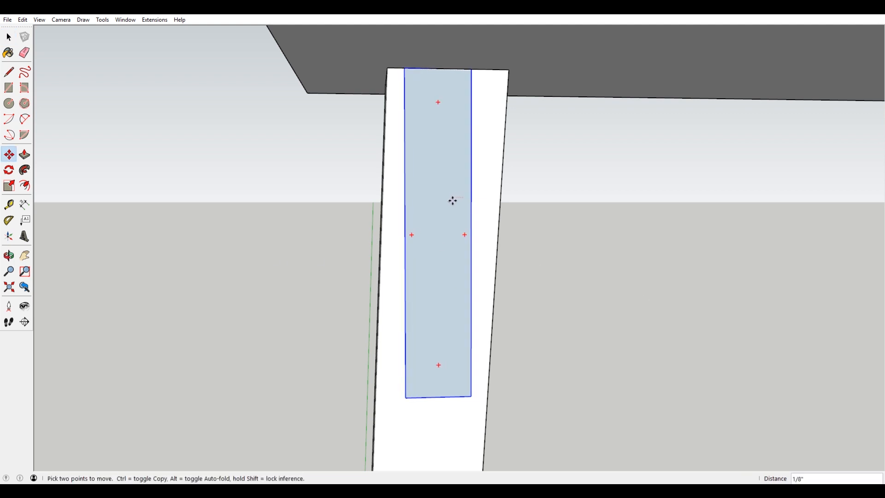
{"action": "key", "text": "Escape"}
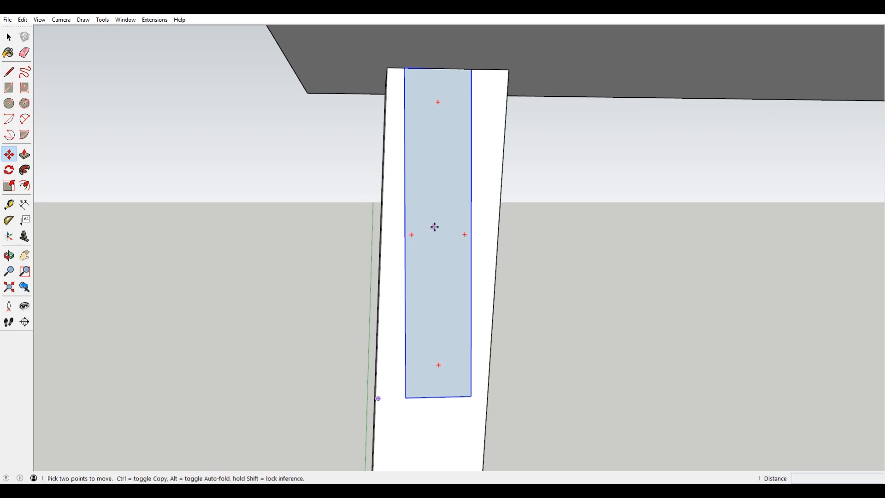
{"action": "key", "text": "space"}
- Inside the skirt component, extrude the narrow face along the green axis until it extends past the opposite leg
{"action": "scroll", "coordinate": [437, 201], "scroll_direction": "down", "scroll_amount": 2}
{"action": "left_click", "coordinate": [440, 207]}
{"action": "middle_click_drag", "start_coordinate": [435, 212], "coordinate": [585, 241]}
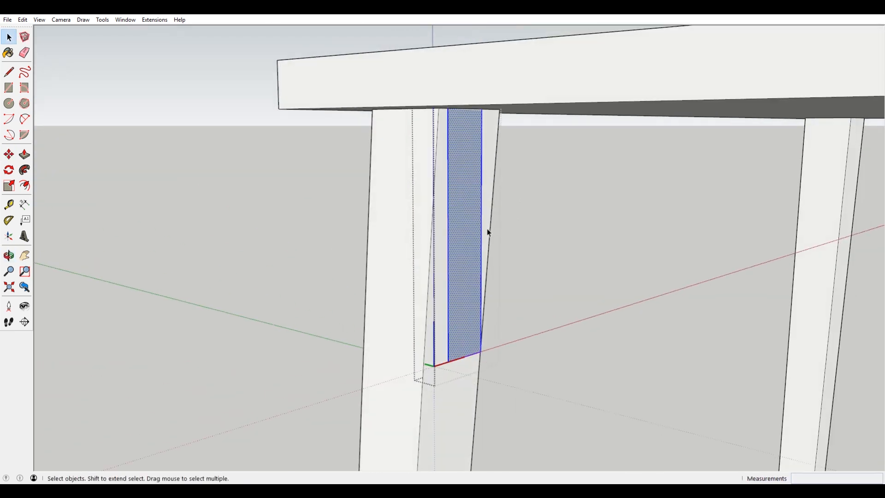
{"action": "key", "text": "p"}
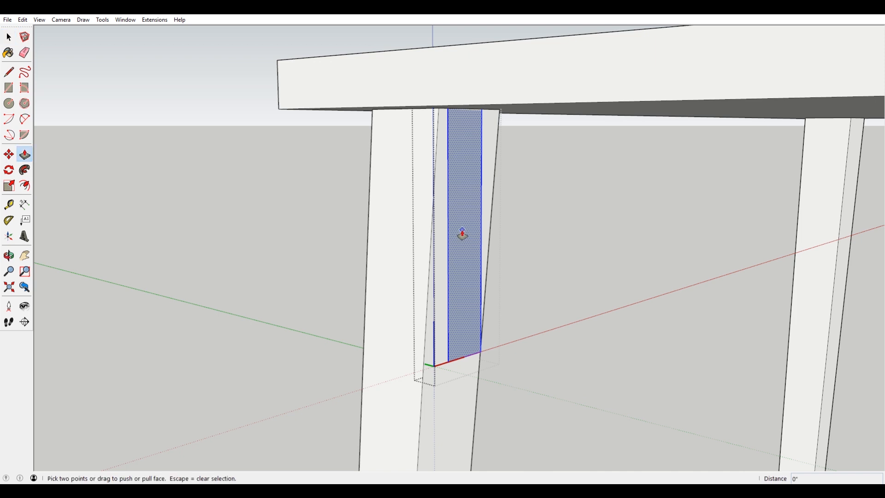
{"action": "left_click", "coordinate": [462, 235]}
{"action": "scroll", "coordinate": [465, 233], "scroll_direction": "down", "scroll_amount": 4}
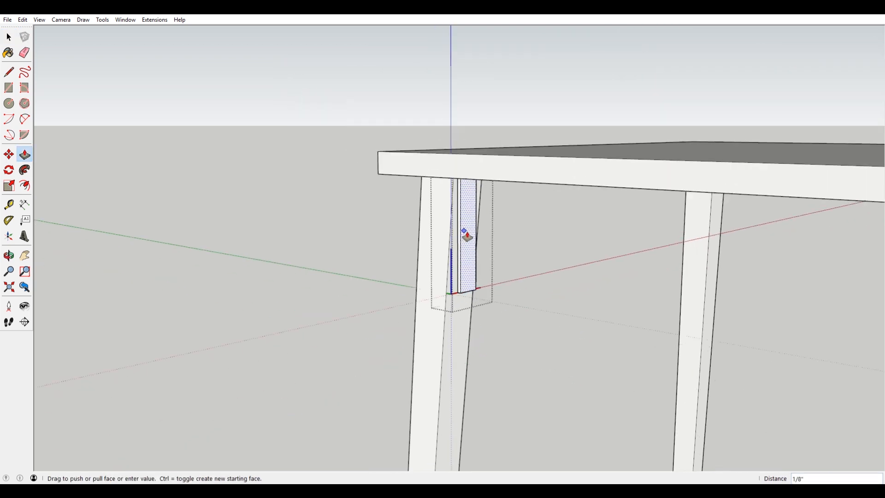
{"action": "scroll", "coordinate": [595, 253], "scroll_direction": "down", "scroll_amount": 2}
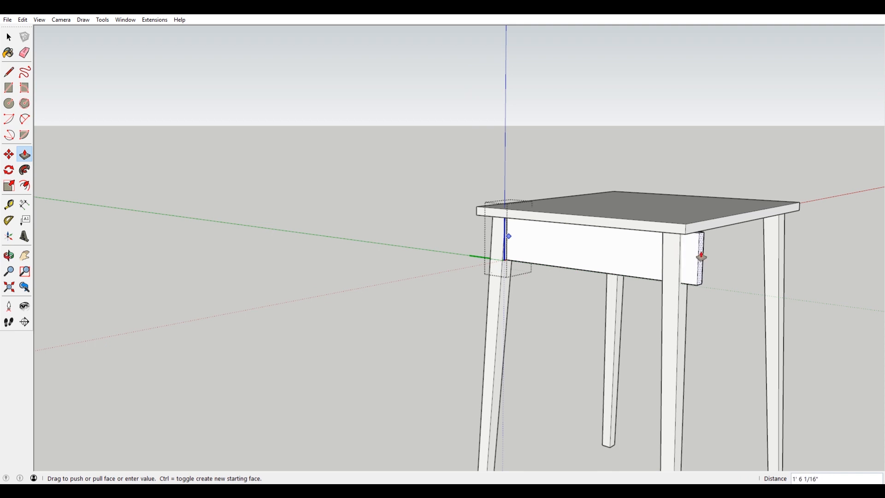
{"action": "left_click", "coordinate": [714, 257]}
- Extrude the skirt's other end face 2 7/8" outward through the adjacent leg and leave the component
{"action": "scroll", "coordinate": [505, 270], "scroll_direction": "up", "scroll_amount": 2}
{"action": "scroll", "coordinate": [505, 267], "scroll_direction": "up", "scroll_amount": 1}
{"action": "scroll", "coordinate": [509, 259], "scroll_direction": "down", "scroll_amount": 1}
{"action": "middle_click_drag", "start_coordinate": [513, 256], "coordinate": [753, 247]}
{"action": "scroll", "coordinate": [488, 254], "scroll_direction": "up", "scroll_amount": 6}
{"action": "scroll", "coordinate": [515, 234], "scroll_direction": "up", "scroll_amount": 2}
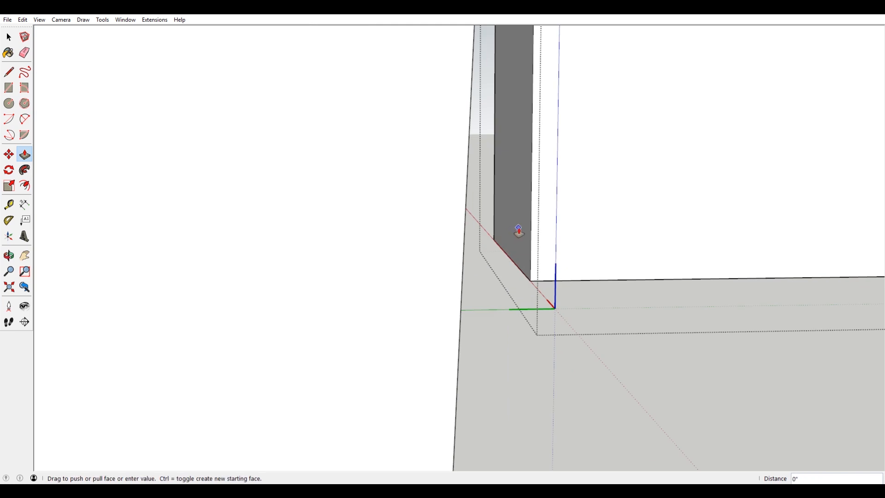
{"action": "key", "text": "space"}
{"action": "left_click", "coordinate": [516, 233]}
{"action": "key", "text": "p"}
{"action": "left_click", "coordinate": [515, 235]}
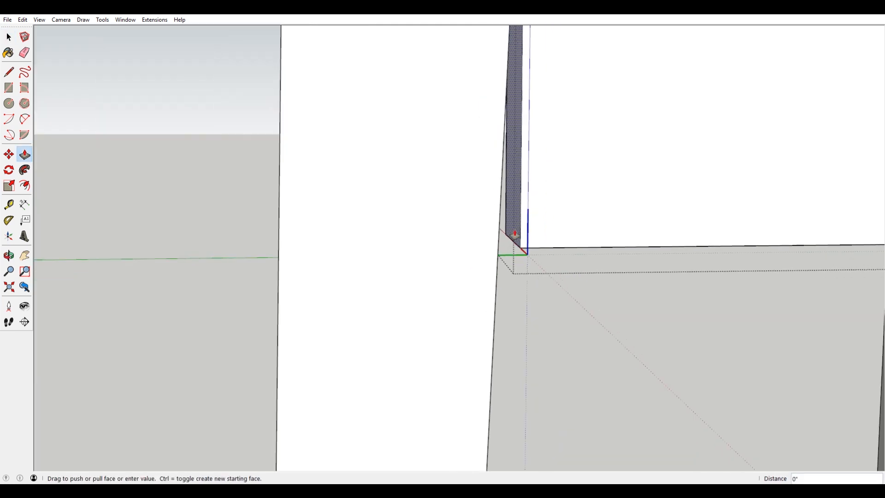
{"action": "left_click", "coordinate": [235, 254]}
{"action": "scroll", "coordinate": [242, 264], "scroll_direction": "down", "scroll_amount": 5}
{"action": "scroll", "coordinate": [272, 252], "scroll_direction": "down", "scroll_amount": 3}
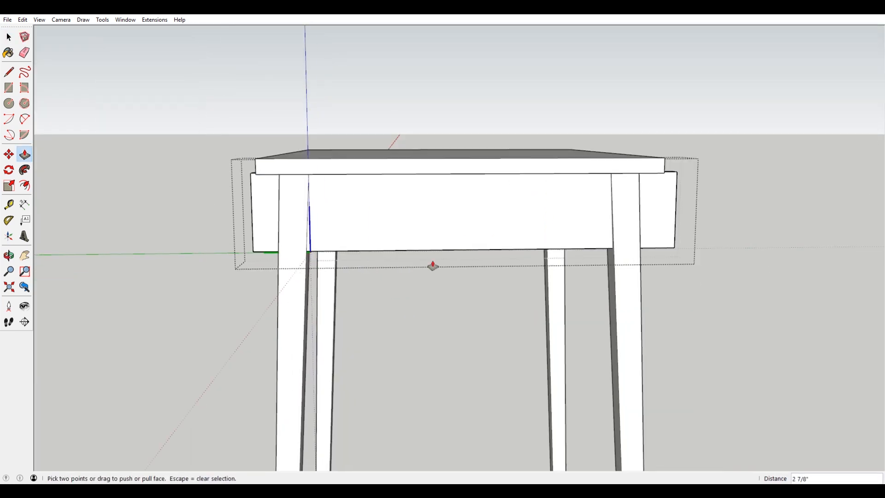
{"action": "key", "text": "space"}
{"action": "left_click", "coordinate": [761, 239]}
- Copy the two legs that the skirt board passes through and clear the selection
{"action": "middle_click_drag", "start_coordinate": [769, 242], "coordinate": [347, 262]}
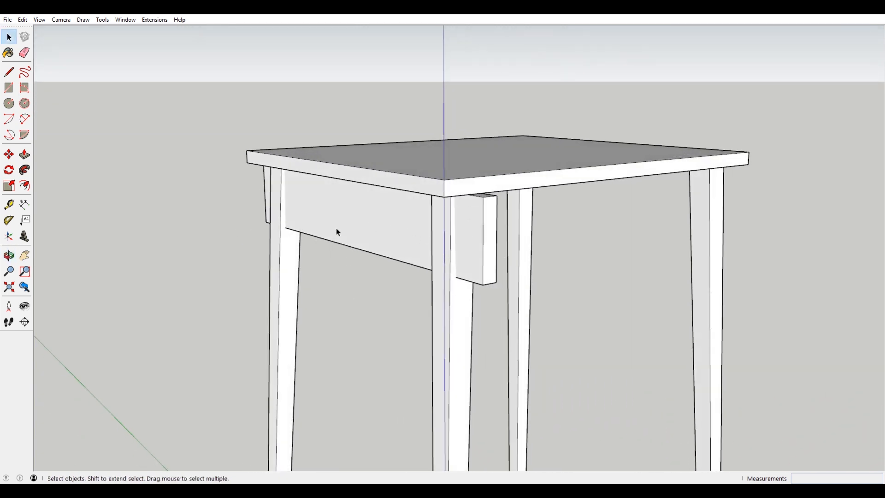
{"action": "middle_click_drag", "start_coordinate": [305, 236], "coordinate": [421, 246]}
{"action": "scroll", "coordinate": [425, 230], "scroll_direction": "down", "scroll_amount": 3}
{"action": "scroll", "coordinate": [389, 246], "scroll_direction": "up", "scroll_amount": 2}
{"action": "scroll", "coordinate": [385, 252], "scroll_direction": "down", "scroll_amount": 4}
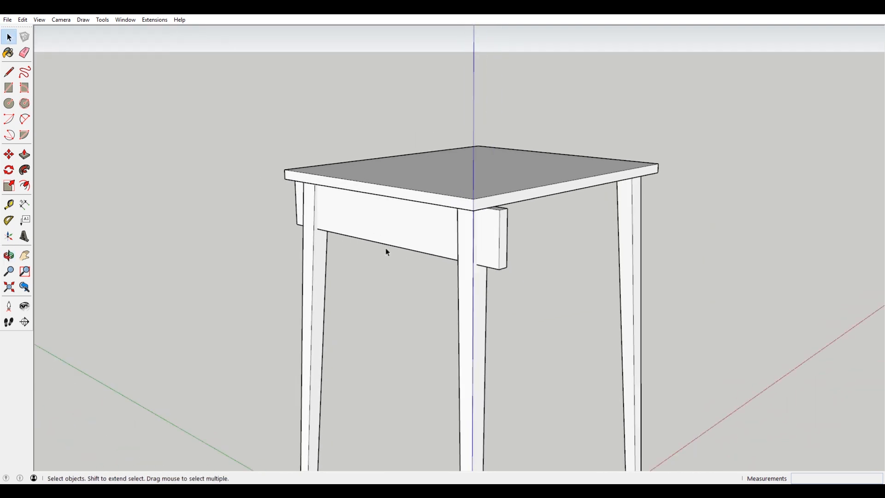
{"action": "scroll", "coordinate": [336, 253], "scroll_direction": "up", "scroll_amount": 4}
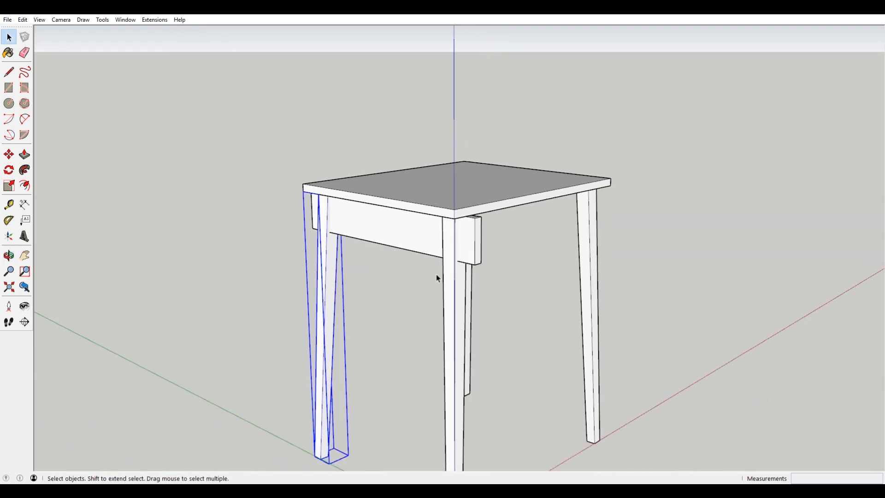
{"action": "left_click", "coordinate": [450, 286], "text": "shift"}
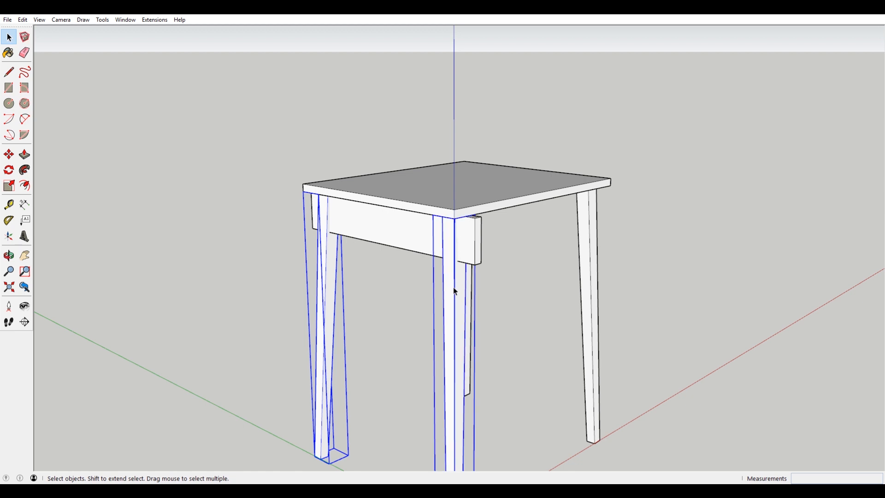
{"action": "left_click", "coordinate": [399, 280]}
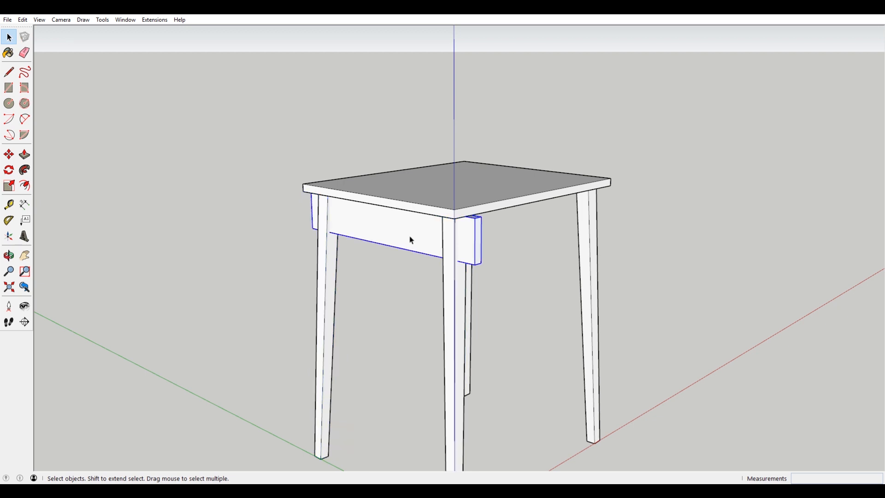
- Open the skirt component with the rest of the model hidden and paste the two copied legs in place
{"action": "double_click", "coordinate": [411, 240]}
{"action": "key", "text": "h"}
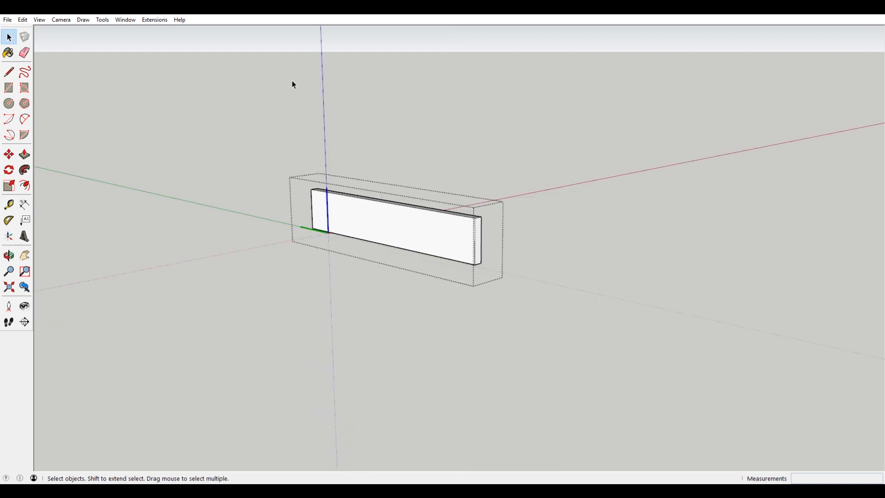
{"action": "left_click", "coordinate": [24, 21]}
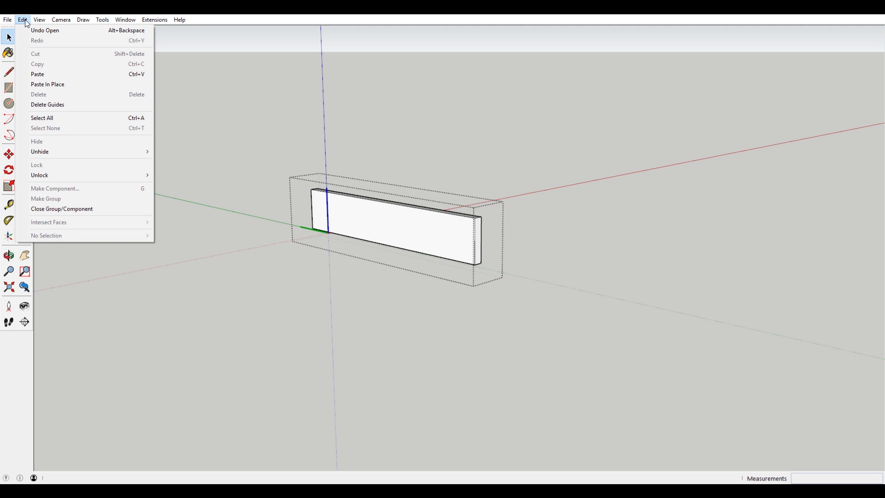
{"action": "left_click", "coordinate": [65, 82]}
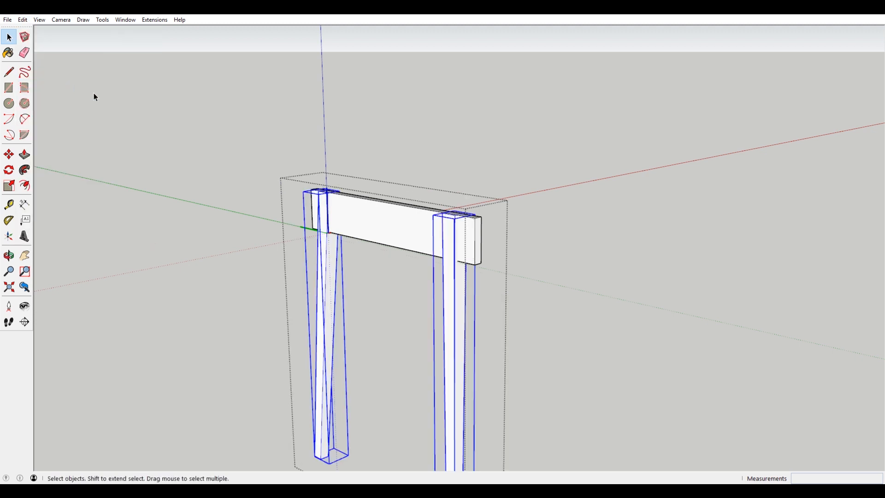
- Make the skirt board's geometry a group, separate from the two pasted legs
{"action": "middle_click_drag", "start_coordinate": [443, 174], "coordinate": [485, 173]}
{"action": "scroll", "coordinate": [436, 240], "scroll_direction": "up", "scroll_amount": 8}
{"action": "scroll", "coordinate": [500, 195], "scroll_direction": "down", "scroll_amount": 7}
{"action": "double_click", "coordinate": [408, 204]}
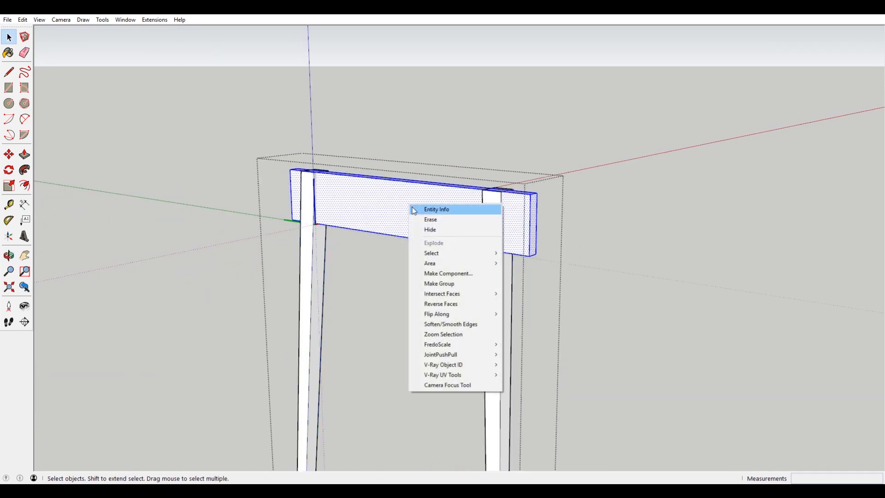
{"action": "right_click", "coordinate": [409, 205]}
{"action": "left_click", "coordinate": [462, 283]}
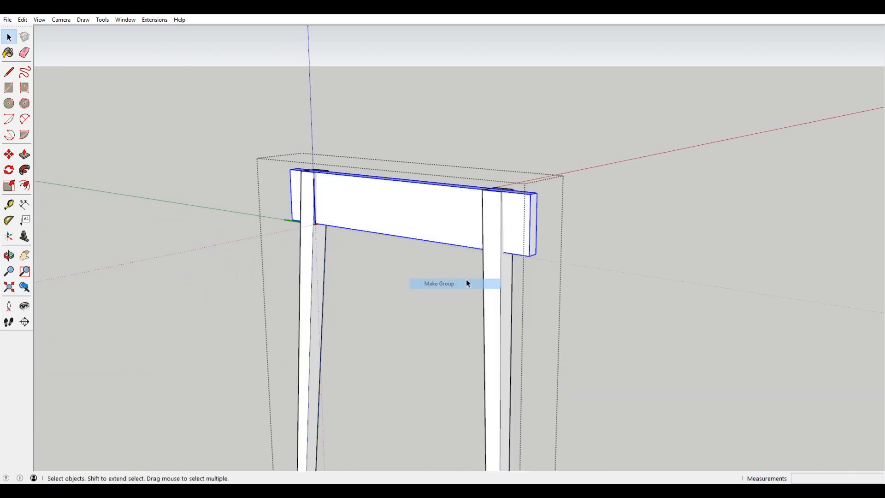
{"action": "left_click", "coordinate": [634, 158]}
{"action": "double_click", "coordinate": [411, 230]}
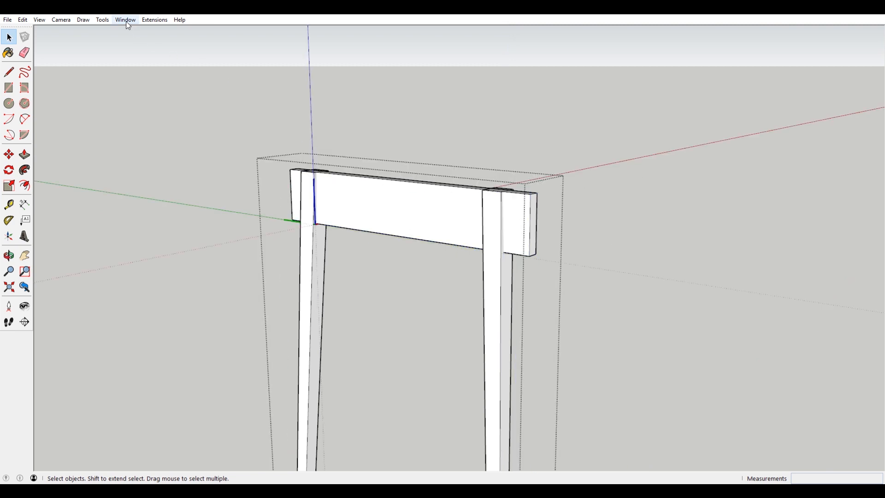
- Open the list of available toolbars
{"action": "right_click", "coordinate": [16, 350]}
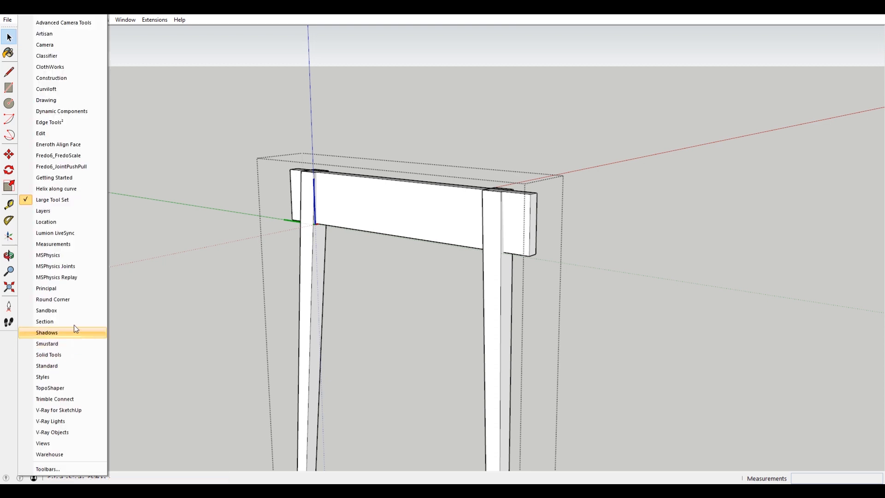
- Display the Solid Tools and subtract both overlapping table legs from the apron board
{"action": "left_click", "coordinate": [61, 355]}
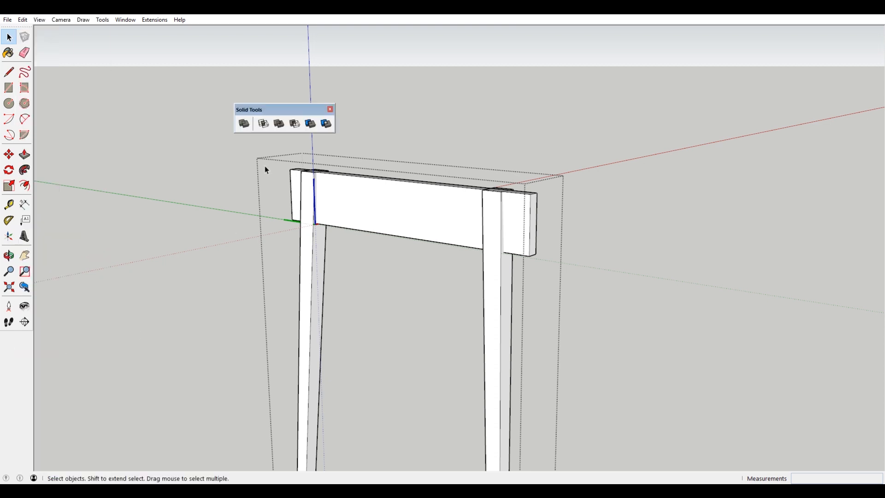
{"action": "left_click_drag", "start_coordinate": [291, 112], "coordinate": [249, 57]}
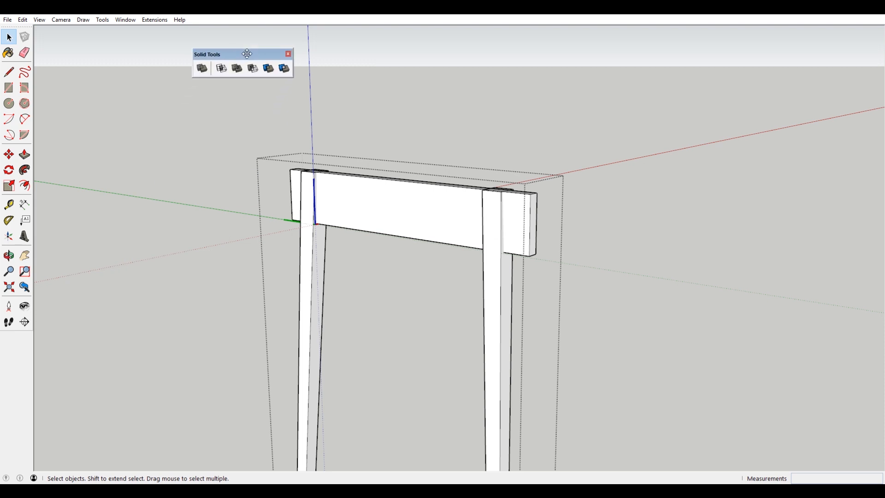
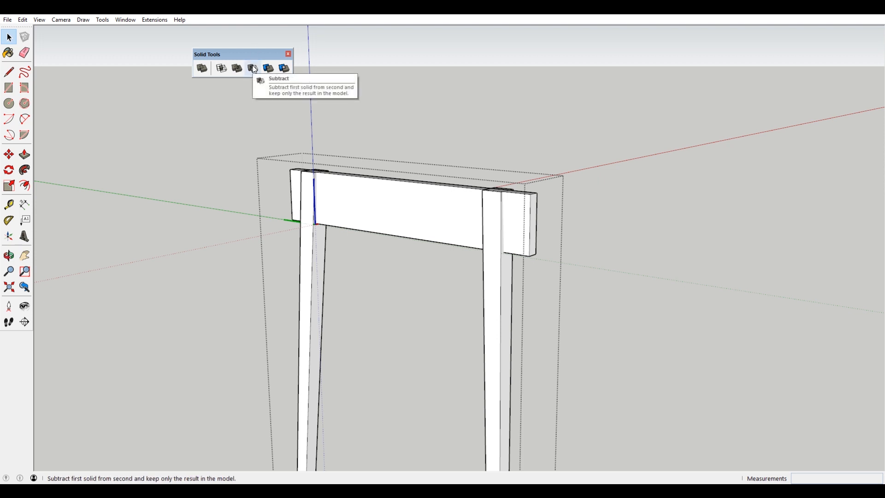
{"action": "left_click", "coordinate": [254, 69]}
{"action": "left_click", "coordinate": [306, 241]}
{"action": "left_click", "coordinate": [364, 198]}
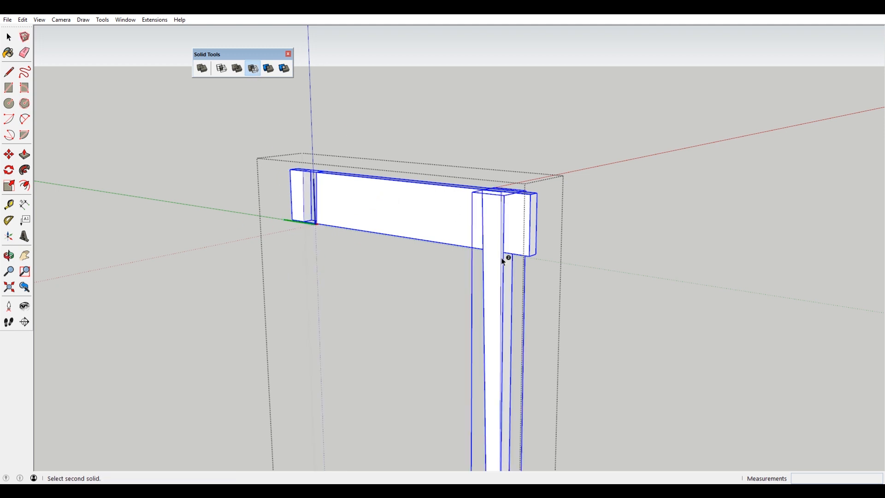
{"action": "left_click", "coordinate": [506, 284]}
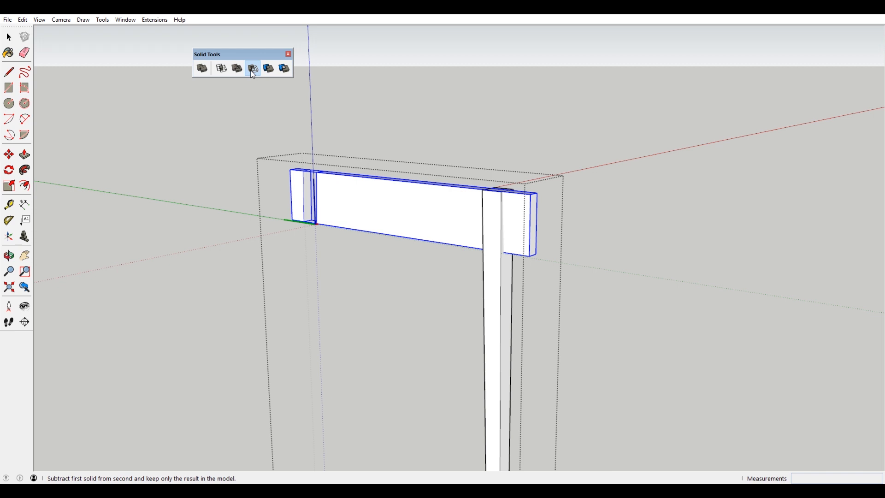
{"action": "left_click", "coordinate": [450, 199]}
{"action": "left_click", "coordinate": [485, 215]}
{"action": "key", "text": "space"}
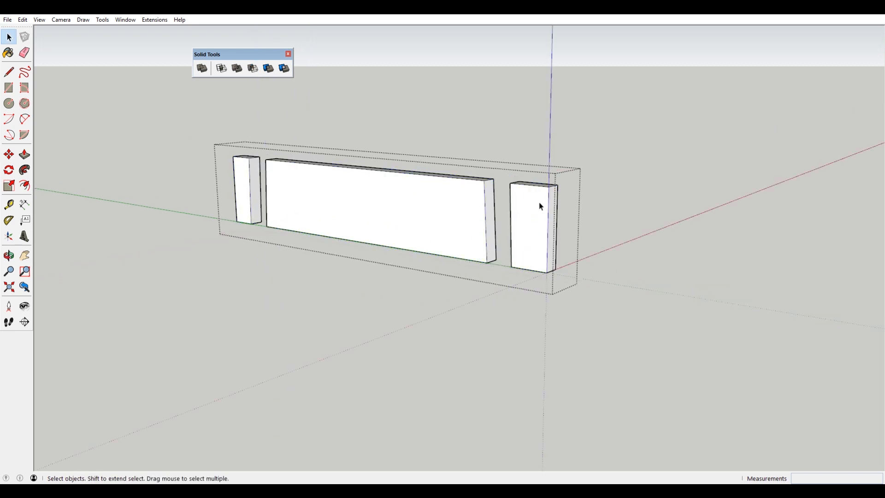
- Delete the two leftover apron pieces outside the legs, and move the Solid Tools toolbar clear of the model
{"action": "left_click", "coordinate": [531, 211]}
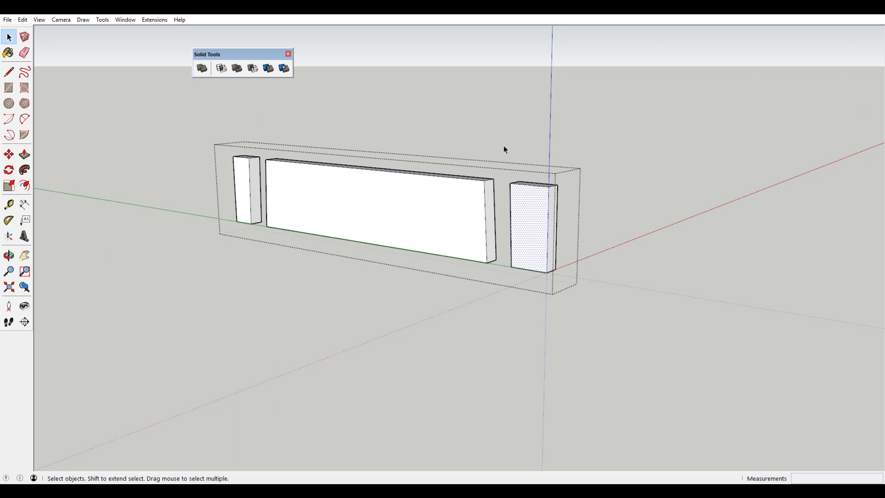
{"action": "left_click_drag", "start_coordinate": [587, 323], "coordinate": [606, 341]}
{"action": "key", "text": "Delete"}
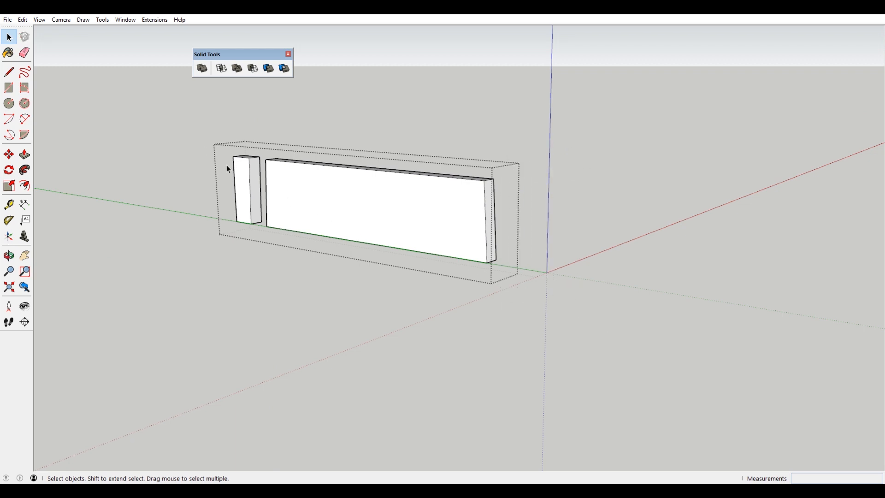
{"action": "key", "text": "Delete"}
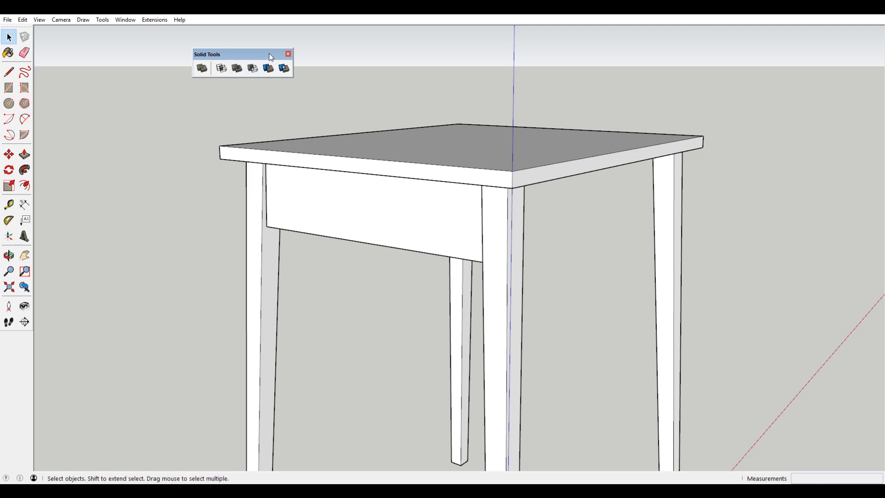
{"action": "left_click_drag", "start_coordinate": [271, 58], "coordinate": [259, 14]}
- Copy the trimmed side apron about 2' 1" along the red axis, beyond the opposite side of the table
{"action": "middle_click_drag", "start_coordinate": [283, 112], "coordinate": [312, 173]}
{"action": "scroll", "coordinate": [340, 187], "scroll_direction": "up", "scroll_amount": 2}
{"action": "right_click", "coordinate": [313, 172]}
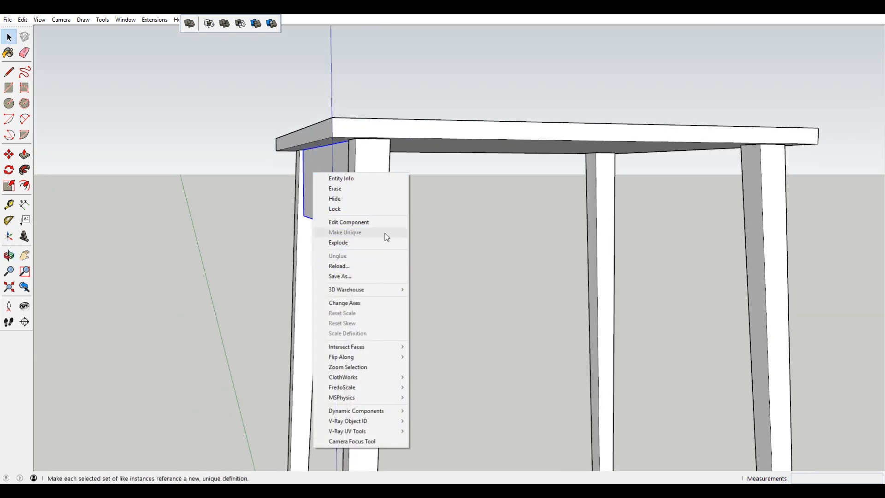
{"action": "left_click", "coordinate": [203, 161]}
{"action": "middle_click_drag", "start_coordinate": [307, 173], "coordinate": [339, 209]}
{"action": "key", "text": "m"}
{"action": "scroll", "coordinate": [296, 198], "scroll_direction": "up", "scroll_amount": 2}
{"action": "left_click", "coordinate": [374, 206]}
{"action": "key", "text": "ctrl"}
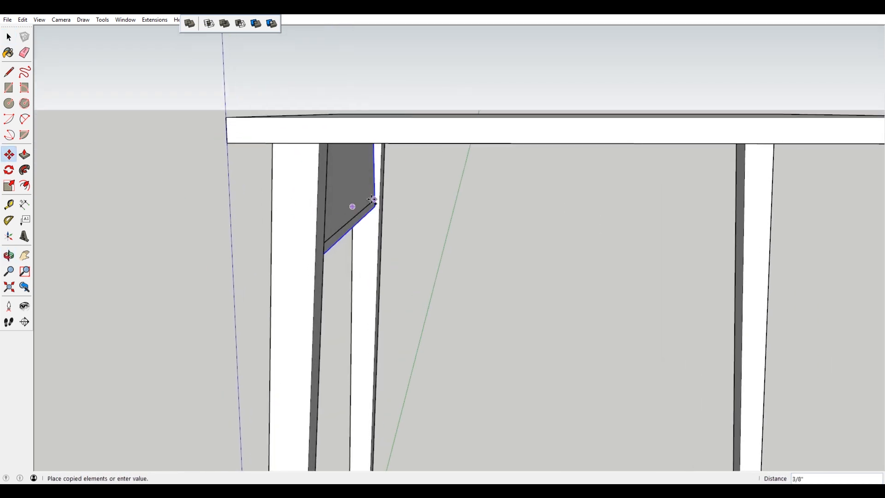
{"action": "scroll", "coordinate": [383, 204], "scroll_direction": "down", "scroll_amount": 4}
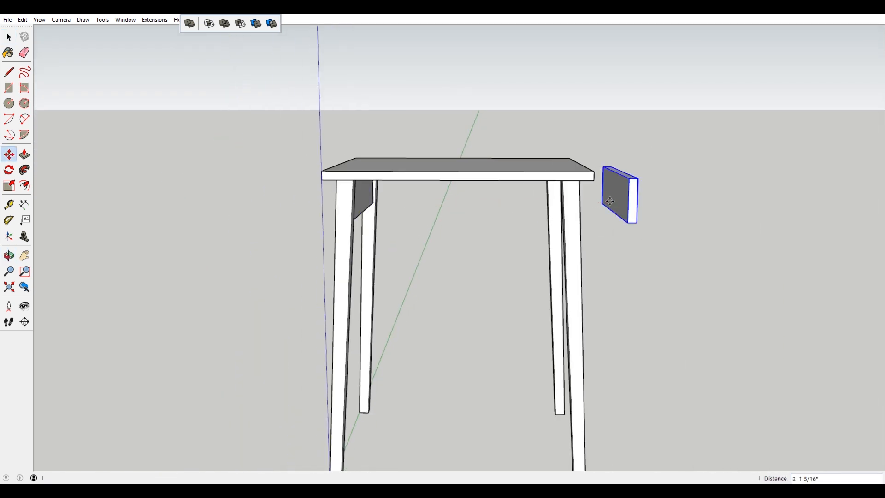
{"action": "scroll", "coordinate": [610, 201], "scroll_direction": "up", "scroll_amount": 2}
{"action": "left_click", "coordinate": [610, 201]}
{"action": "key", "text": "space"}
- Flip the copied apron along the component's red axis
{"action": "right_click", "coordinate": [609, 186]}
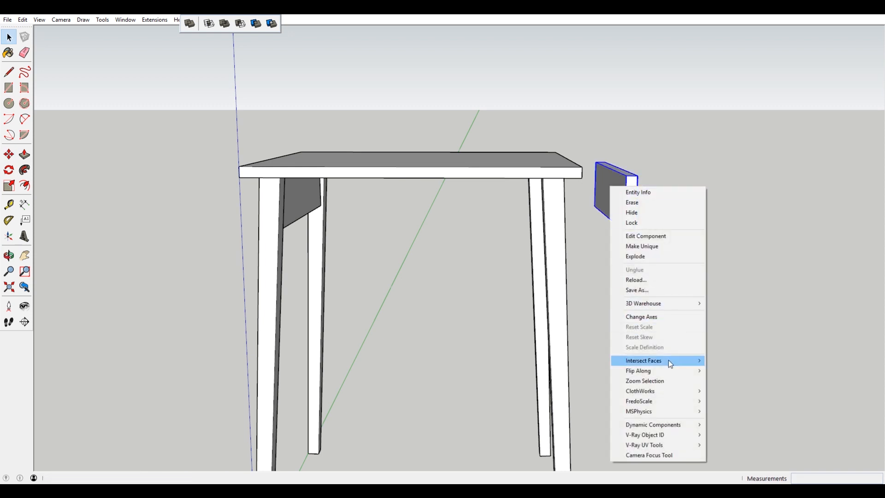
{"action": "mouse_move", "coordinate": [671, 371]}
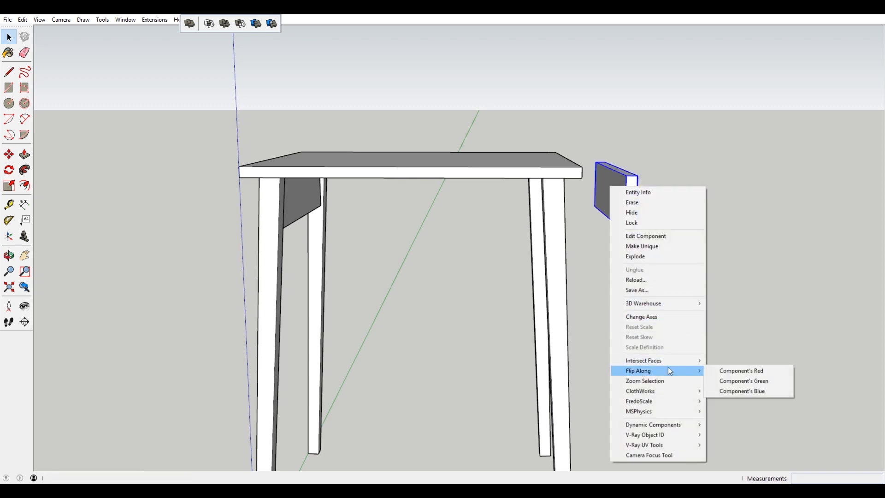
{"action": "left_click", "coordinate": [743, 370]}
{"action": "scroll", "coordinate": [562, 247], "scroll_direction": "down", "scroll_amount": 3}
{"action": "scroll", "coordinate": [592, 258], "scroll_direction": "up", "scroll_amount": 3}
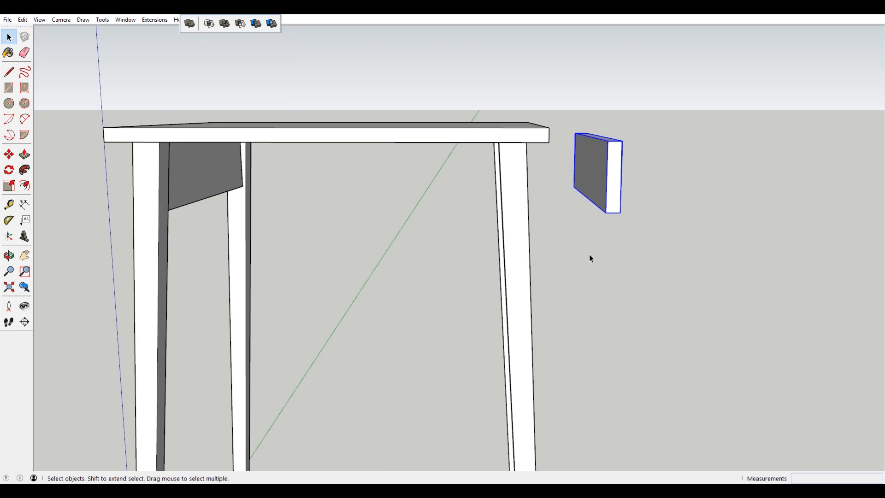
- Move the flipped apron by its outer top corner onto the top outer corner of the opposite leg
{"action": "key", "text": "m"}
{"action": "middle_click_drag", "start_coordinate": [634, 140], "coordinate": [571, 111]}
{"action": "scroll", "coordinate": [550, 112], "scroll_direction": "up", "scroll_amount": 3}
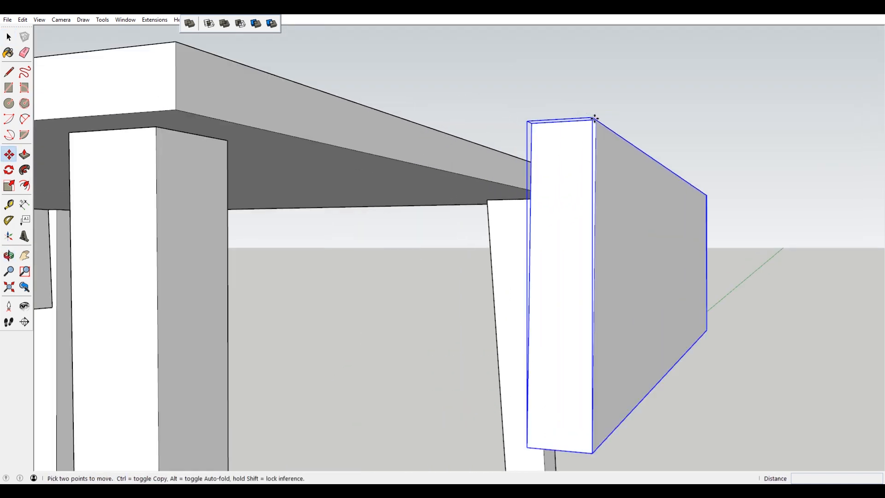
{"action": "left_click", "coordinate": [595, 119]}
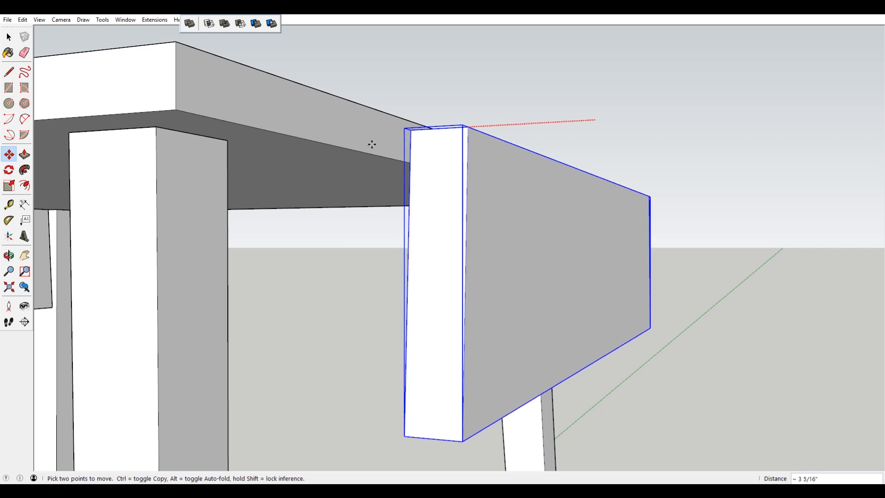
{"action": "left_click", "coordinate": [226, 140]}
- Examine how both side aprons align with the tops of the legs, comparing the inset on each side
{"action": "middle_click_drag", "start_coordinate": [330, 134], "coordinate": [370, 183]}
{"action": "middle_click_drag", "start_coordinate": [221, 198], "coordinate": [429, 190]}
{"action": "scroll", "coordinate": [431, 167], "scroll_direction": "up", "scroll_amount": 6}
{"action": "scroll", "coordinate": [443, 165], "scroll_direction": "up", "scroll_amount": 5}
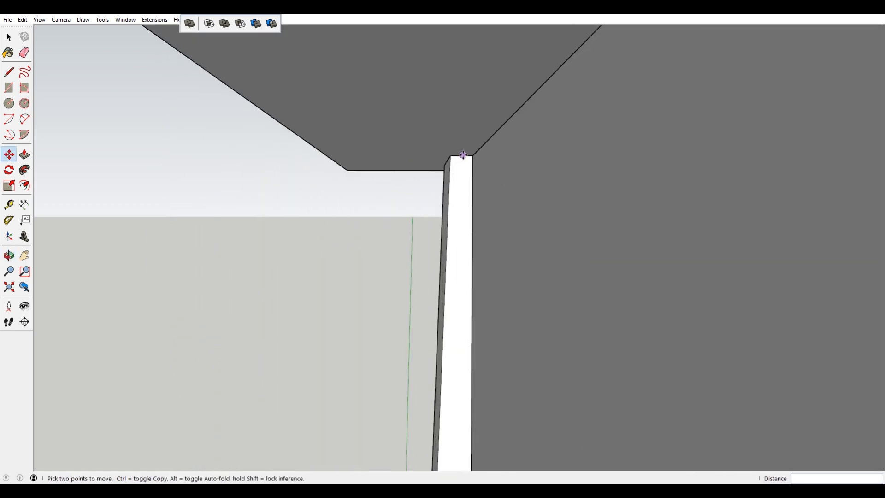
{"action": "scroll", "coordinate": [462, 154], "scroll_direction": "down", "scroll_amount": 8}
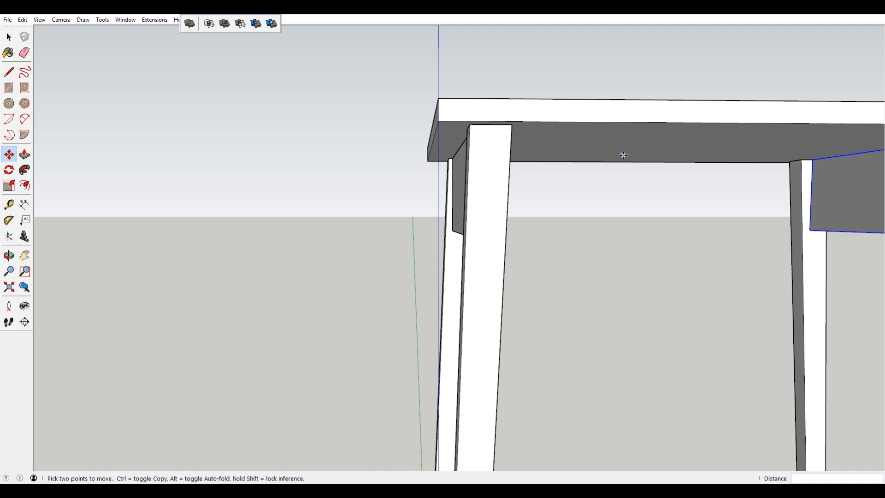
{"action": "scroll", "coordinate": [542, 169], "scroll_direction": "up", "scroll_amount": 3}
{"action": "scroll", "coordinate": [542, 168], "scroll_direction": "up", "scroll_amount": 5}
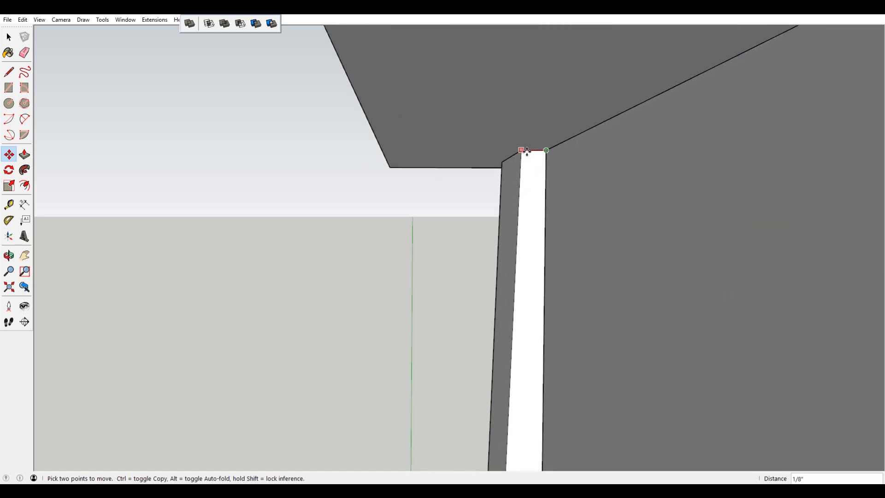
{"action": "left_click", "coordinate": [521, 151]}
{"action": "scroll", "coordinate": [470, 151], "scroll_direction": "down", "scroll_amount": 8}
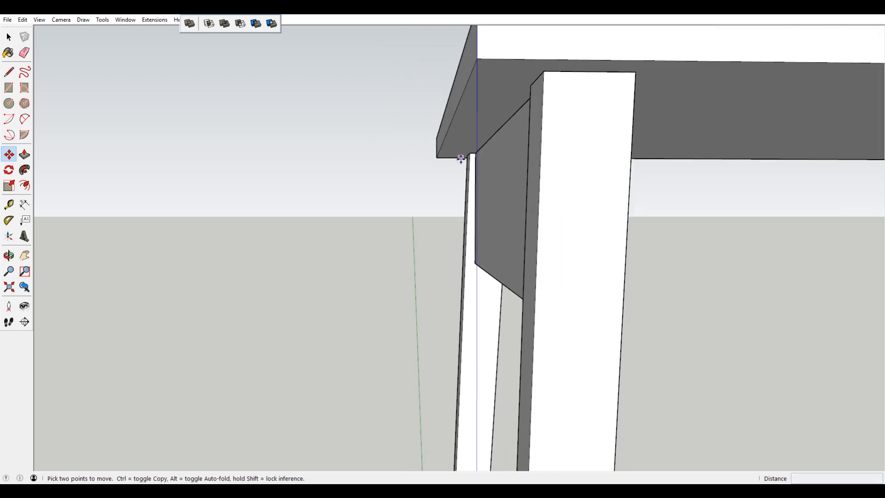
{"action": "middle_click_drag", "start_coordinate": [552, 189], "coordinate": [419, 187]}
{"action": "key", "text": "space"}
{"action": "middle_click_drag", "start_coordinate": [613, 192], "coordinate": [393, 39]}
{"action": "scroll", "coordinate": [464, 123], "scroll_direction": "up", "scroll_amount": 3}
{"action": "middle_click_drag", "start_coordinate": [360, 143], "coordinate": [401, 235]}
{"action": "scroll", "coordinate": [465, 190], "scroll_direction": "down", "scroll_amount": 2}
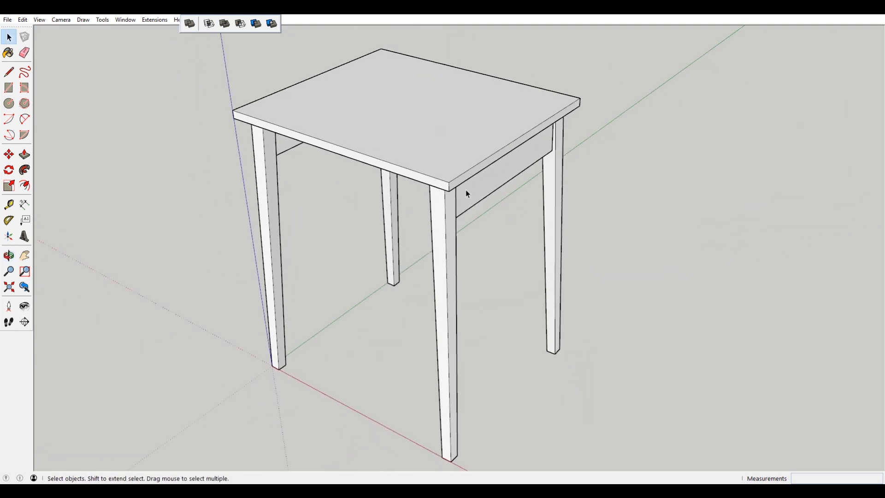
- Copy the second side apron about 1' 4 11/16" from its far top corner to the top inner corner of the front leg
{"action": "key", "text": "m"}
{"action": "scroll", "coordinate": [549, 171], "scroll_direction": "up", "scroll_amount": 2}
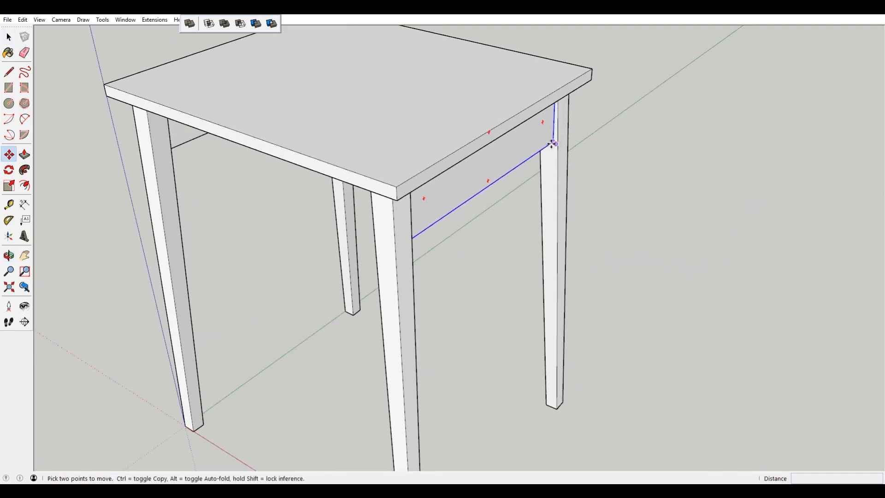
{"action": "scroll", "coordinate": [525, 178], "scroll_direction": "up", "scroll_amount": 2}
{"action": "scroll", "coordinate": [553, 140], "scroll_direction": "up", "scroll_amount": 5}
{"action": "middle_click_drag", "start_coordinate": [553, 140], "coordinate": [535, 68]}
{"action": "scroll", "coordinate": [539, 142], "scroll_direction": "down", "scroll_amount": 3}
{"action": "scroll", "coordinate": [514, 122], "scroll_direction": "up", "scroll_amount": 6}
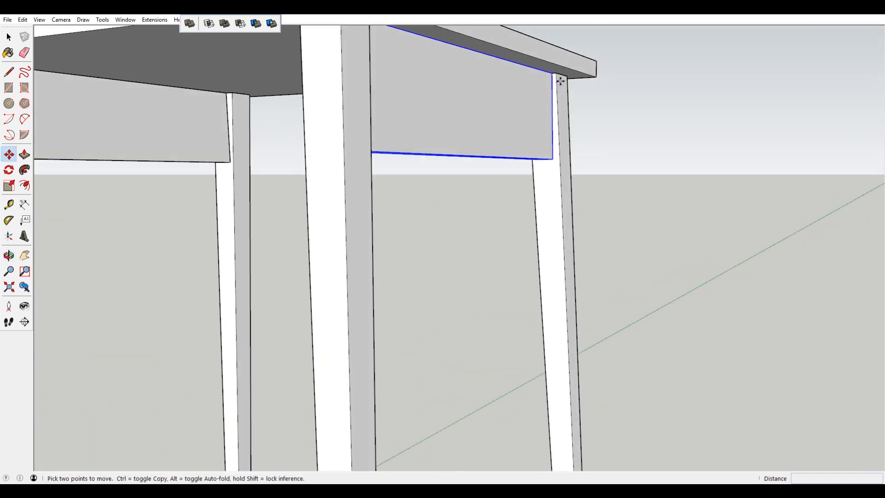
{"action": "left_click", "coordinate": [551, 59]}
{"action": "key", "text": "ctrl"}
{"action": "scroll", "coordinate": [545, 88], "scroll_direction": "down", "scroll_amount": 6}
{"action": "middle_click_drag", "start_coordinate": [426, 131], "coordinate": [466, 171], "text": "shift"}
{"action": "scroll", "coordinate": [465, 162], "scroll_direction": "up", "scroll_amount": 2}
{"action": "scroll", "coordinate": [465, 86], "scroll_direction": "up", "scroll_amount": 3}
{"action": "left_click", "coordinate": [513, 123]}
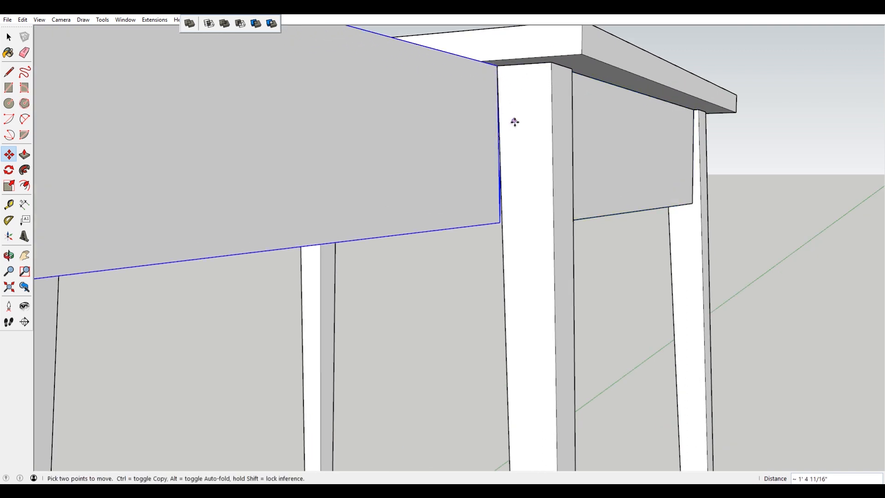
- Rotate the new apron copy 90° about the front leg's top corner so it runs along the front toward the other leg
{"action": "scroll", "coordinate": [553, 147], "scroll_direction": "down", "scroll_amount": 4}
{"action": "scroll", "coordinate": [553, 147], "scroll_direction": "down", "scroll_amount": 3}
{"action": "scroll", "coordinate": [639, 152], "scroll_direction": "up", "scroll_amount": 4}
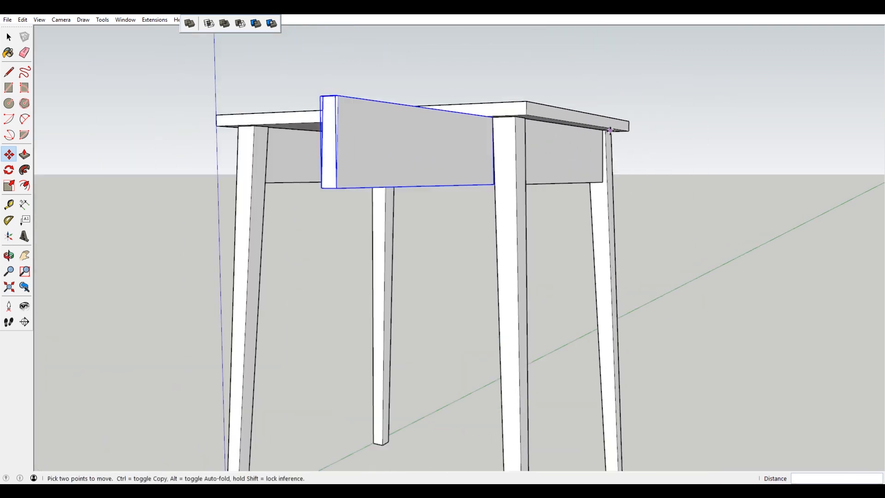
{"action": "middle_click_drag", "start_coordinate": [632, 123], "coordinate": [529, 174]}
{"action": "scroll", "coordinate": [236, 180], "scroll_direction": "up", "scroll_amount": 2}
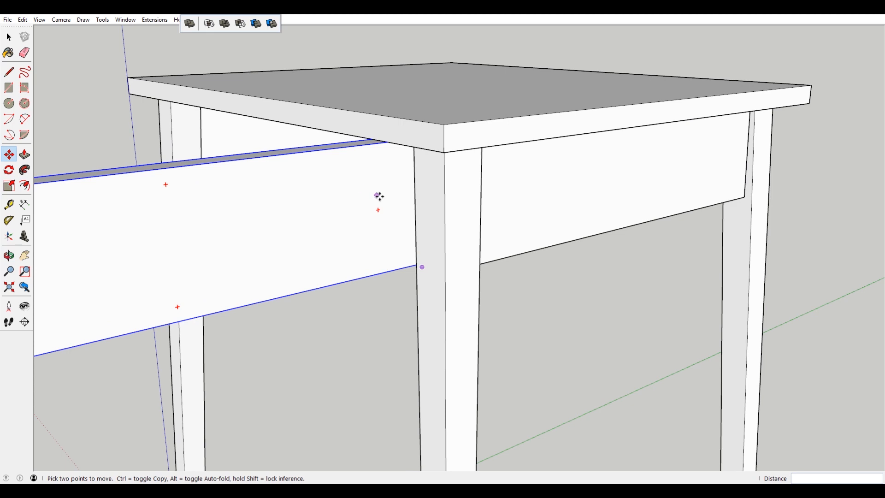
{"action": "key", "text": "q"}
{"action": "scroll", "coordinate": [415, 239], "scroll_direction": "down", "scroll_amount": 3}
{"action": "middle_click_drag", "start_coordinate": [413, 276], "coordinate": [458, 138]}
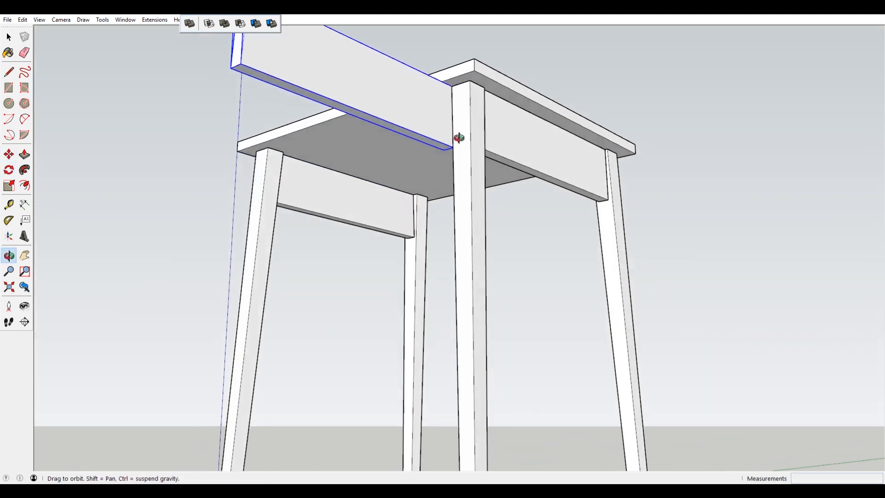
{"action": "scroll", "coordinate": [447, 118], "scroll_direction": "up", "scroll_amount": 3}
{"action": "scroll", "coordinate": [447, 118], "scroll_direction": "down", "scroll_amount": 4}
{"action": "scroll", "coordinate": [450, 132], "scroll_direction": "up", "scroll_amount": 5}
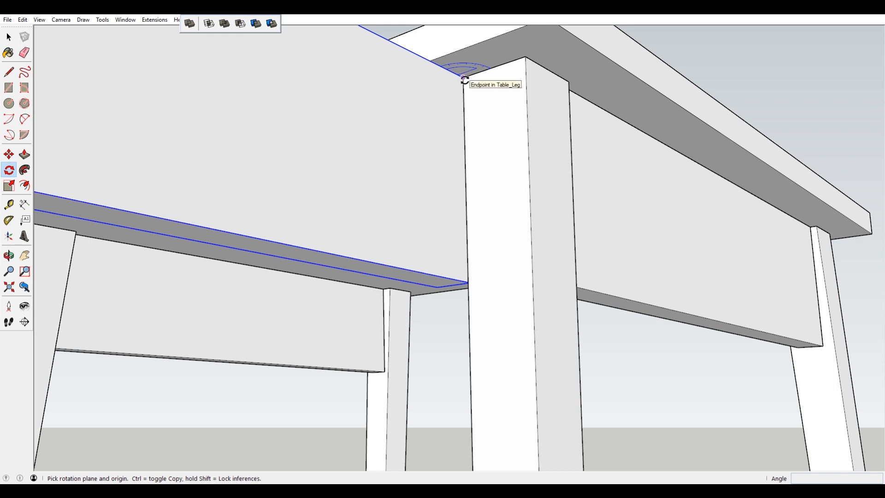
{"action": "left_click", "coordinate": [464, 80]}
{"action": "scroll", "coordinate": [461, 84], "scroll_direction": "down", "scroll_amount": 6}
{"action": "middle_click_drag", "start_coordinate": [447, 89], "coordinate": [397, 382]}
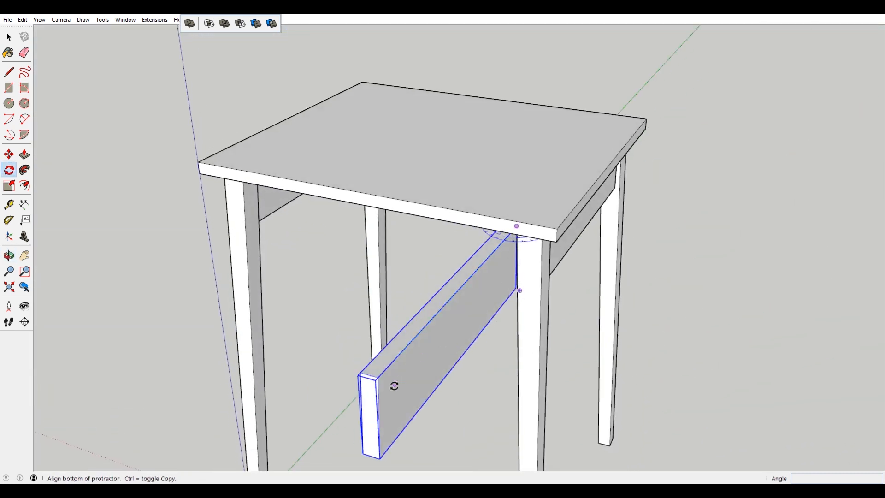
{"action": "left_click", "coordinate": [375, 378]}
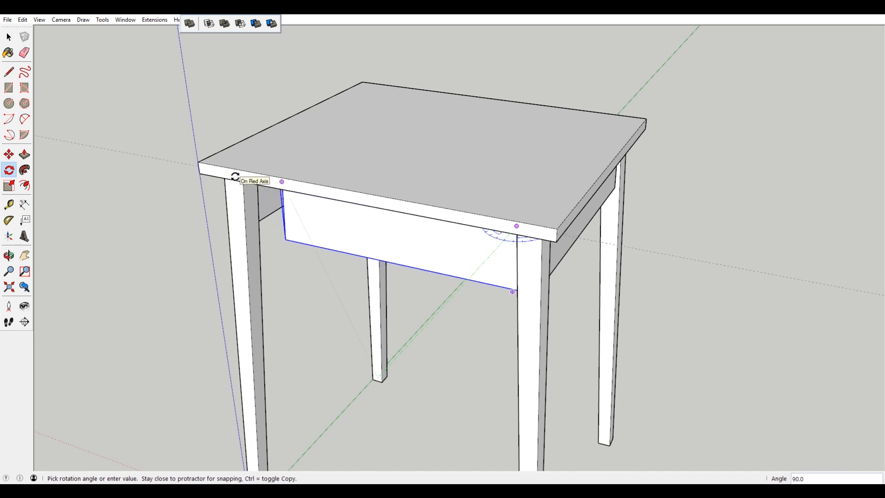
{"action": "left_click", "coordinate": [236, 176]}
- Open the front apron for editing and try to move its free end face toward the adjacent front leg
{"action": "scroll", "coordinate": [290, 235], "scroll_direction": "down", "scroll_amount": 3}
{"action": "middle_click_drag", "start_coordinate": [290, 235], "coordinate": [405, 197]}
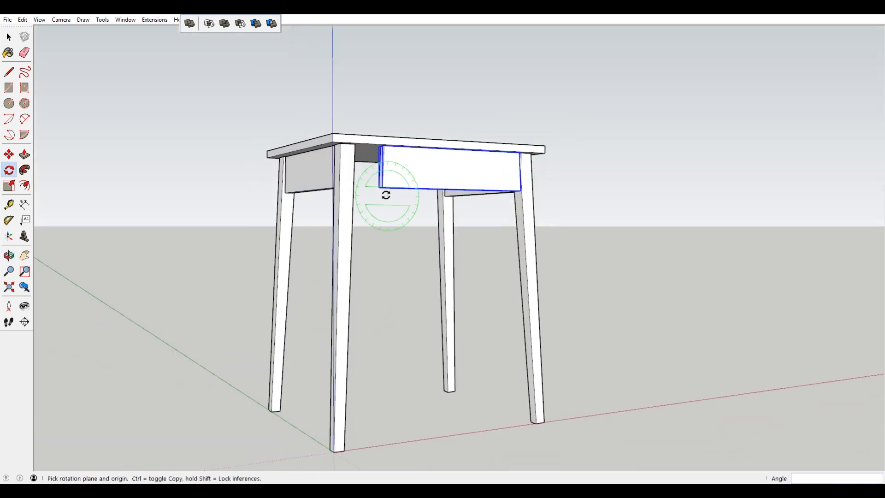
{"action": "scroll", "coordinate": [401, 143], "scroll_direction": "up", "scroll_amount": 3}
{"action": "key", "text": "space"}
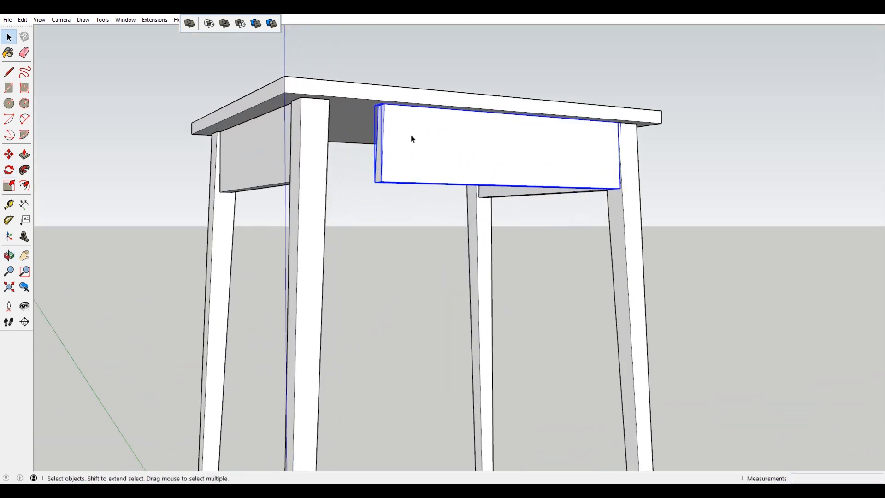
{"action": "scroll", "coordinate": [401, 134], "scroll_direction": "up", "scroll_amount": 2}
{"action": "double_click", "coordinate": [401, 122]}
{"action": "scroll", "coordinate": [396, 119], "scroll_direction": "up", "scroll_amount": 3}
{"action": "left_click", "coordinate": [388, 109]}
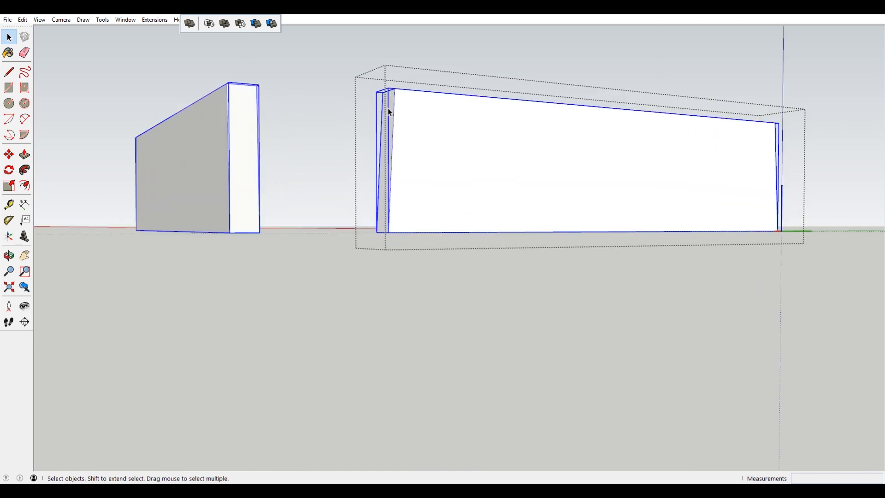
{"action": "scroll", "coordinate": [388, 111], "scroll_direction": "down", "scroll_amount": 3}
{"action": "key", "text": "i"}
{"action": "scroll", "coordinate": [388, 111], "scroll_direction": "up", "scroll_amount": 3}
{"action": "double_click", "coordinate": [388, 110]}
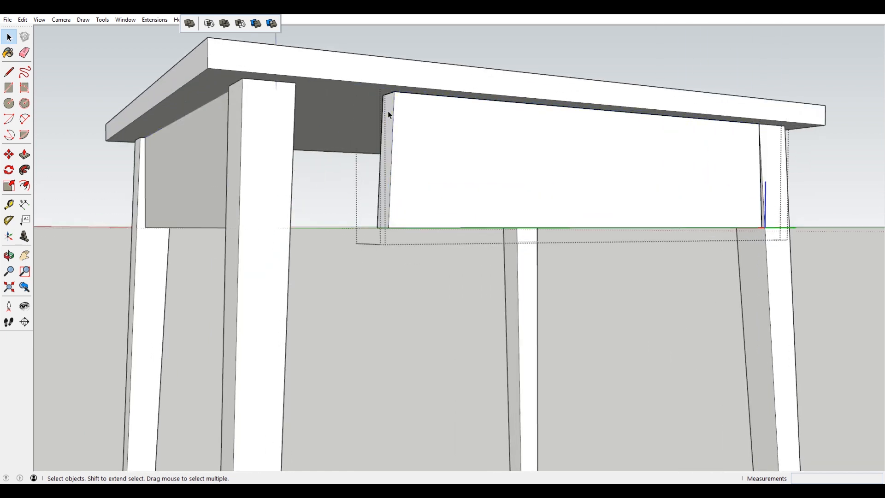
{"action": "key", "text": "m"}
{"action": "left_click", "coordinate": [387, 111]}
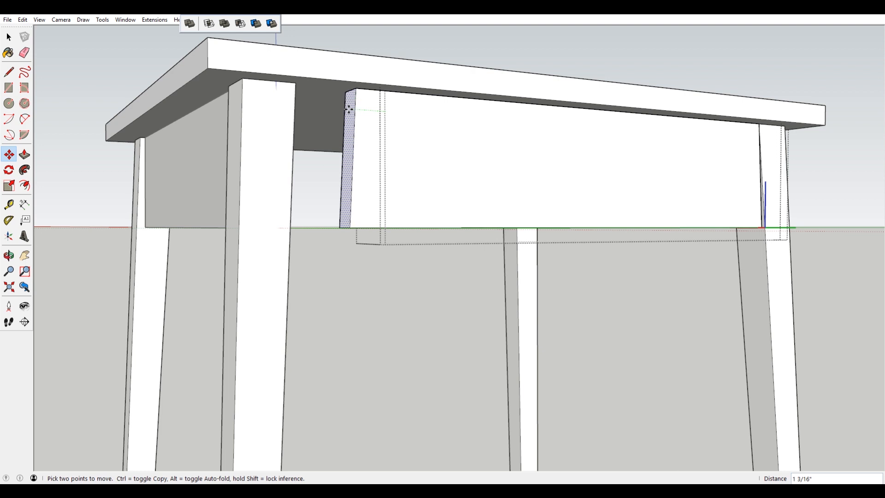
{"action": "scroll", "coordinate": [378, 88], "scroll_direction": "down", "scroll_amount": 2}
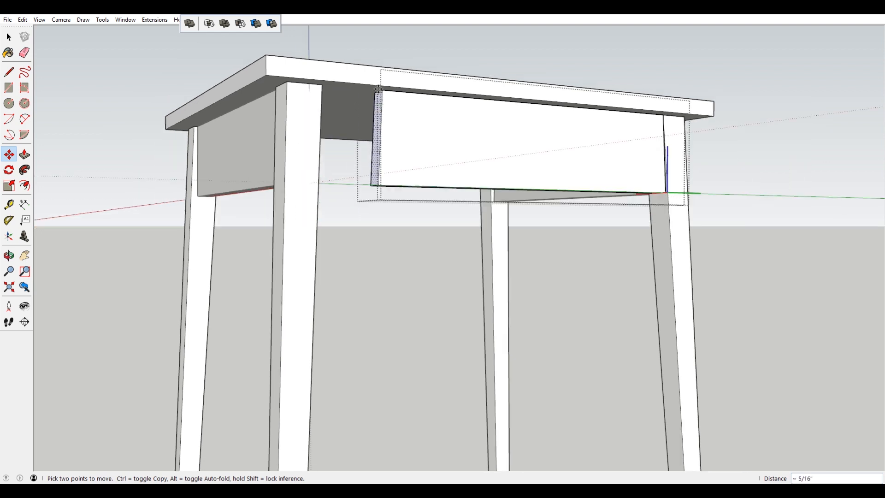
{"action": "scroll", "coordinate": [378, 88], "scroll_direction": "down", "scroll_amount": 1}
{"action": "key", "text": "space"}
{"action": "middle_click_drag", "start_coordinate": [548, 128], "coordinate": [488, 159]}
{"action": "left_click", "coordinate": [764, 103]}
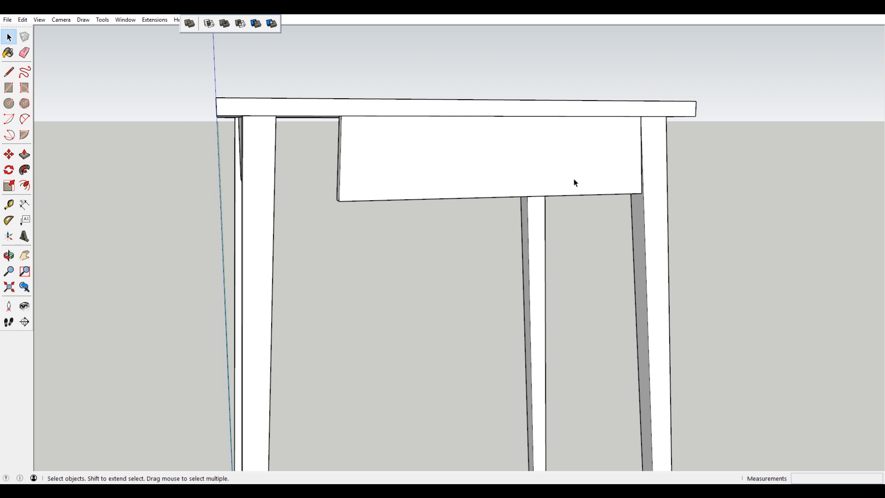
- Make the front apron a unique component, separate from the side aprons
{"action": "middle_click_drag", "start_coordinate": [544, 196], "coordinate": [452, 144]}
{"action": "right_click", "coordinate": [452, 143]}
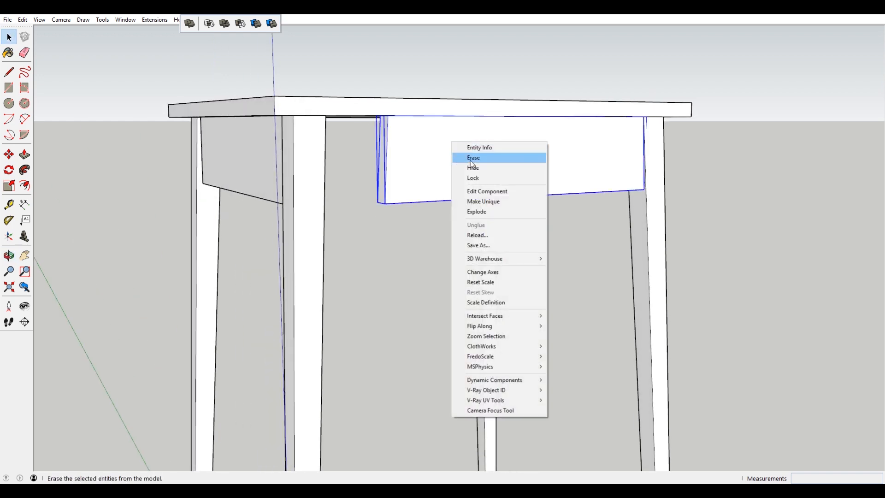
{"action": "left_click", "coordinate": [415, 152]}
{"action": "right_click", "coordinate": [414, 163]}
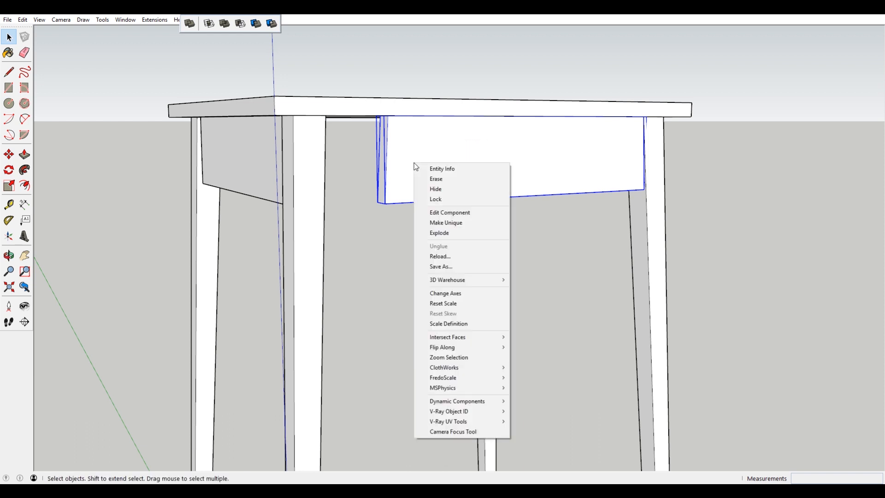
{"action": "left_click", "coordinate": [456, 224]}
- Try to extend the front apron's free end toward the leg with Push/Pull, and undo the extension
{"action": "middle_click_drag", "start_coordinate": [465, 223], "coordinate": [628, 227]}
{"action": "middle_click_drag", "start_coordinate": [694, 167], "coordinate": [438, 166]}
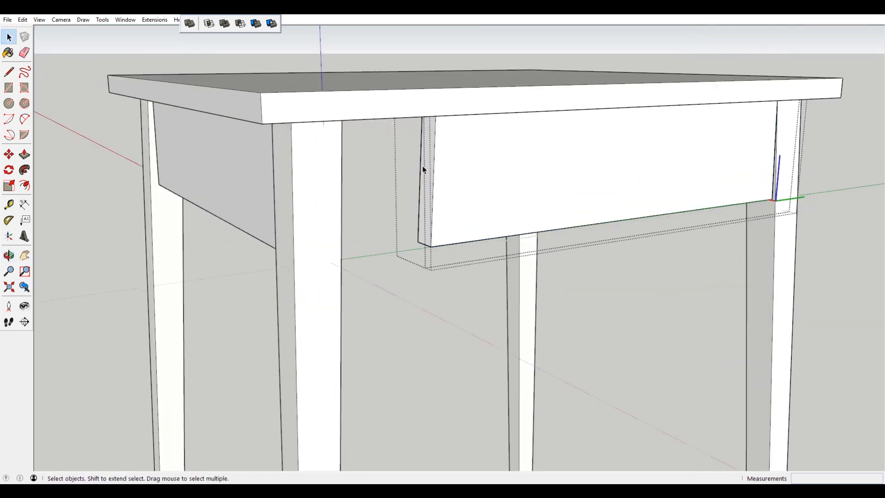
{"action": "key", "text": "p"}
{"action": "left_click", "coordinate": [428, 165]}
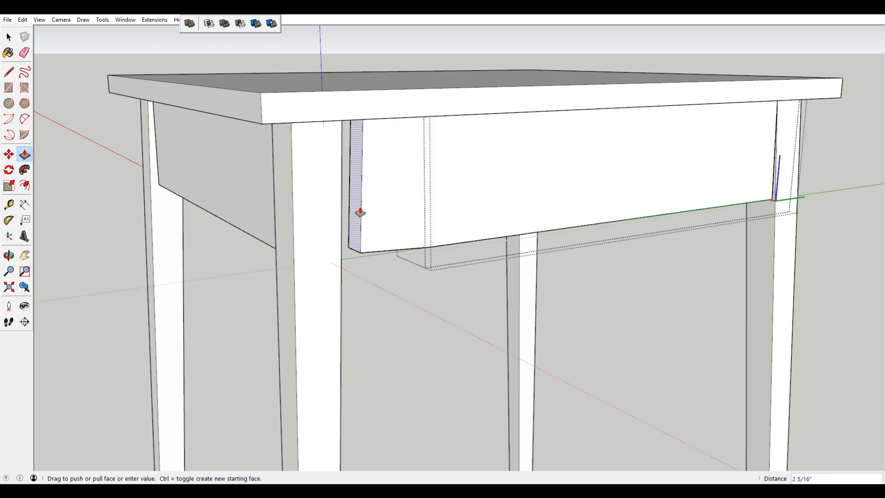
{"action": "key", "text": "space"}
{"action": "scroll", "coordinate": [534, 200], "scroll_direction": "down", "scroll_amount": 3}
{"action": "left_click", "coordinate": [777, 192]}
{"action": "left_click", "coordinate": [791, 188]}
{"action": "key", "text": "ctrl+z"}
{"action": "key", "text": "ctrl+z"}
- Pull the front apron's free end face about 3 3/16" into the adjacent leg, and undo the recent changes
{"action": "left_click", "coordinate": [781, 184]}
{"action": "double_click", "coordinate": [514, 186]}
{"action": "left_click", "coordinate": [482, 179]}
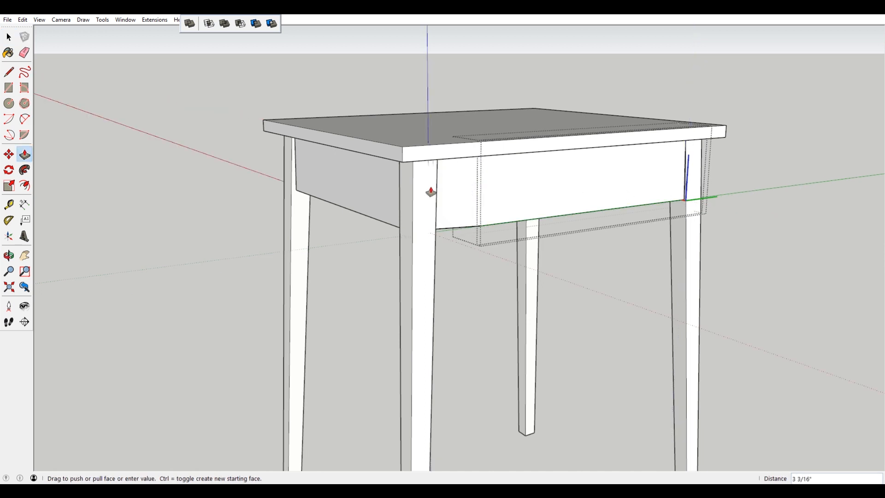
{"action": "left_click", "coordinate": [430, 192]}
{"action": "key", "text": "space"}
{"action": "key", "text": "ctrl+z"}
{"action": "key", "text": "ctrl+z"}
{"action": "double_click", "coordinate": [480, 192]}
{"action": "left_click", "coordinate": [480, 192]}
{"action": "double_click", "coordinate": [480, 193]}
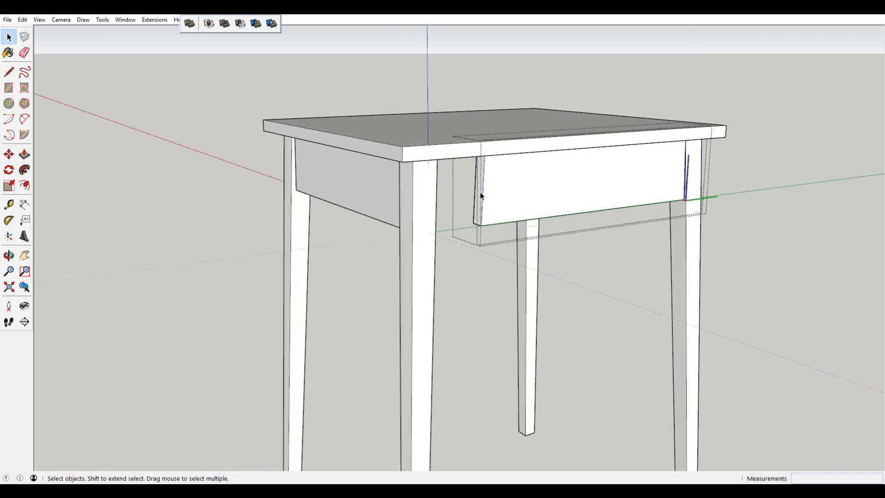
{"action": "left_click", "coordinate": [773, 166]}
{"action": "key", "text": "ctrl+z"}
{"action": "double_click", "coordinate": [482, 192]}
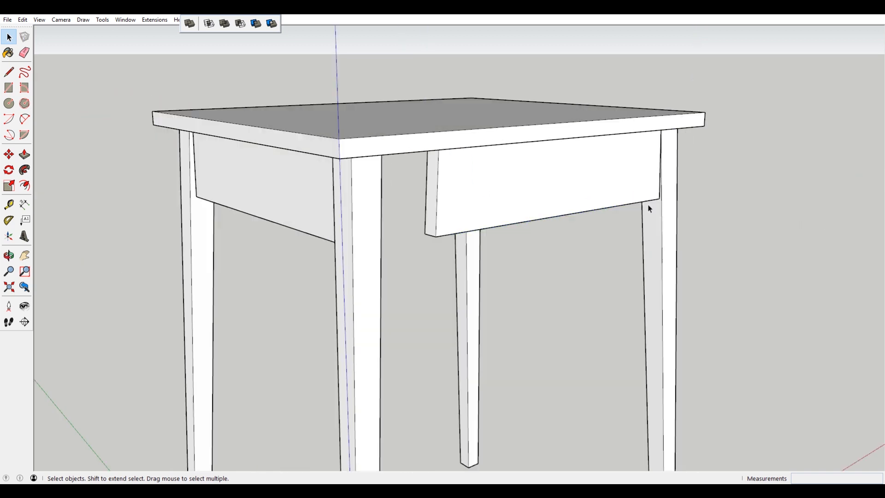
{"action": "scroll", "coordinate": [487, 207], "scroll_direction": "up", "scroll_amount": 1}
{"action": "middle_click_drag", "start_coordinate": [530, 208], "coordinate": [558, 243]}
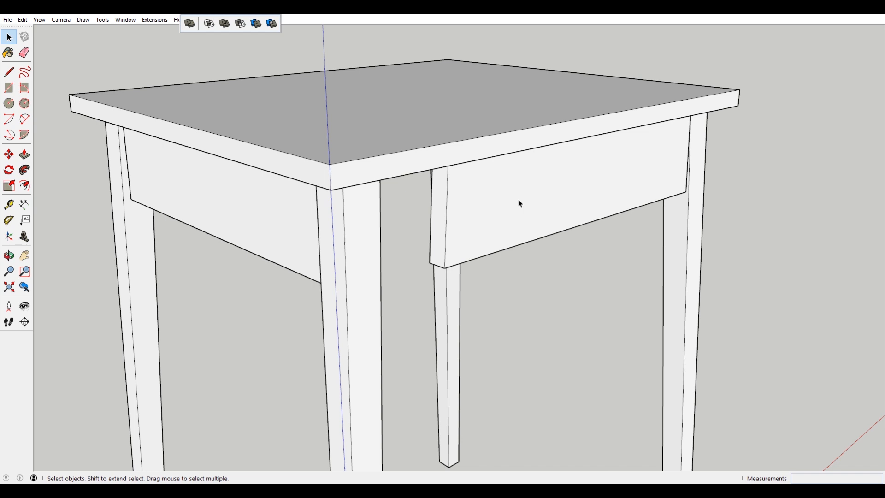
{"action": "middle_click_drag", "start_coordinate": [521, 204], "coordinate": [557, 122]}
{"action": "scroll", "coordinate": [567, 103], "scroll_direction": "up", "scroll_amount": 5}
{"action": "scroll", "coordinate": [553, 125], "scroll_direction": "down", "scroll_amount": 4}
{"action": "scroll", "coordinate": [485, 143], "scroll_direction": "up", "scroll_amount": 1}
{"action": "key", "text": "space"}
{"action": "left_click", "coordinate": [521, 116]}
{"action": "scroll", "coordinate": [429, 102], "scroll_direction": "up", "scroll_amount": 1}
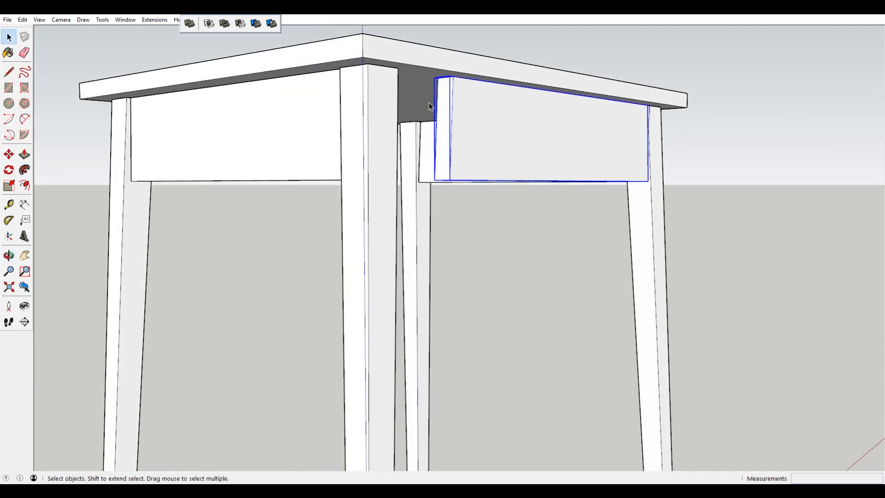
{"action": "key", "text": "m"}
{"action": "scroll", "coordinate": [493, 109], "scroll_direction": "up", "scroll_amount": 3}
{"action": "scroll", "coordinate": [687, 110], "scroll_direction": "up", "scroll_amount": 4}
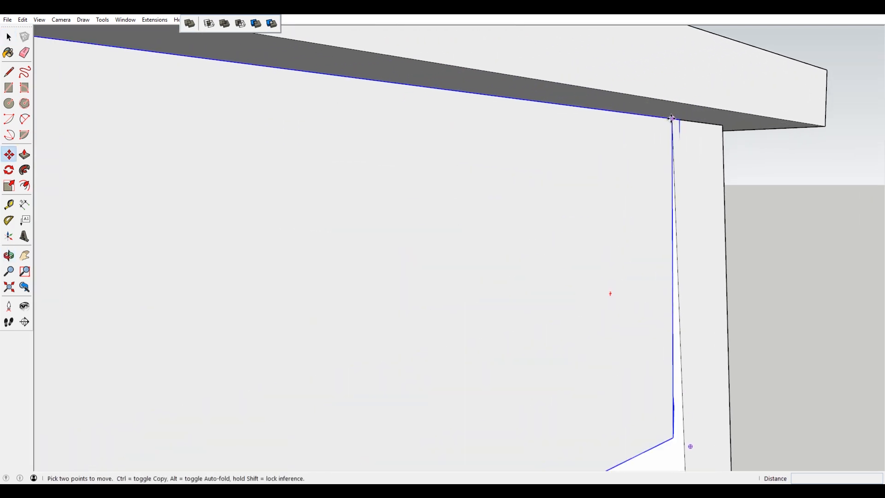
{"action": "scroll", "coordinate": [672, 119], "scroll_direction": "down", "scroll_amount": 6}
{"action": "key", "text": "space"}
{"action": "left_click", "coordinate": [721, 157]}
- Measure the side apron's inset from the outer top corner of the leg with the Tape Measure tool
{"action": "scroll", "coordinate": [275, 153], "scroll_direction": "up", "scroll_amount": 4}
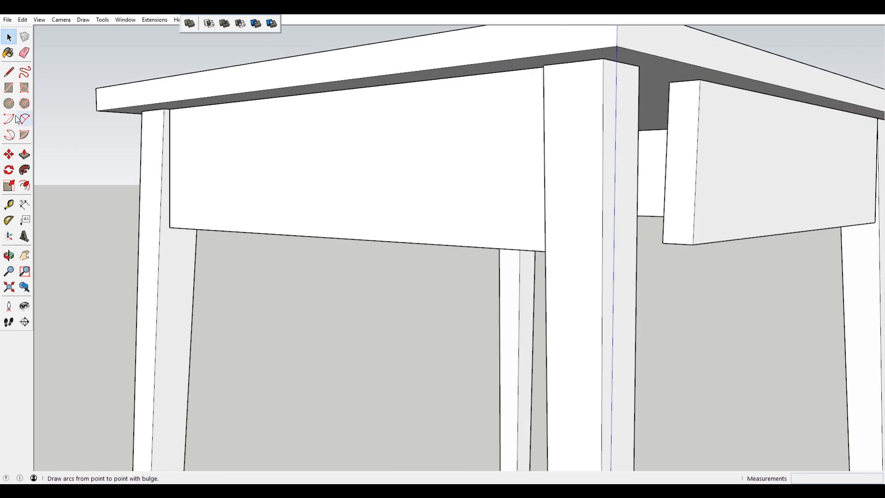
{"action": "left_click", "coordinate": [10, 205]}
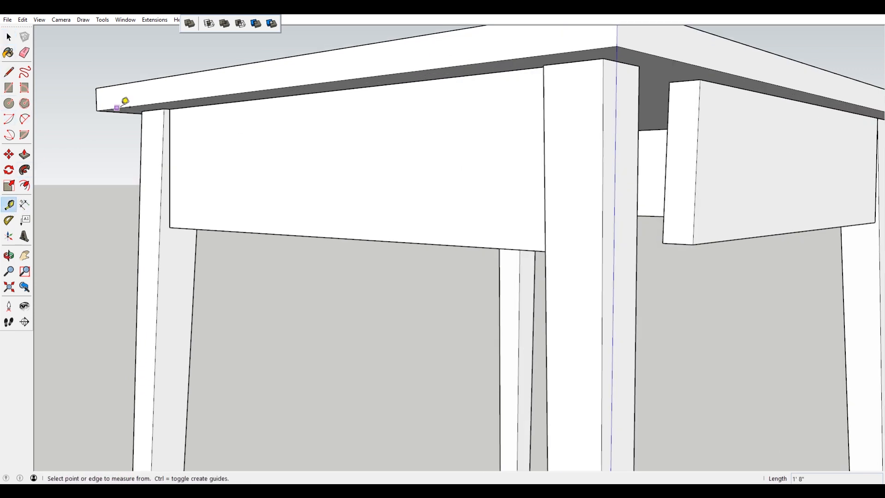
{"action": "scroll", "coordinate": [199, 111], "scroll_direction": "up", "scroll_amount": 4}
{"action": "left_click", "coordinate": [183, 100]}
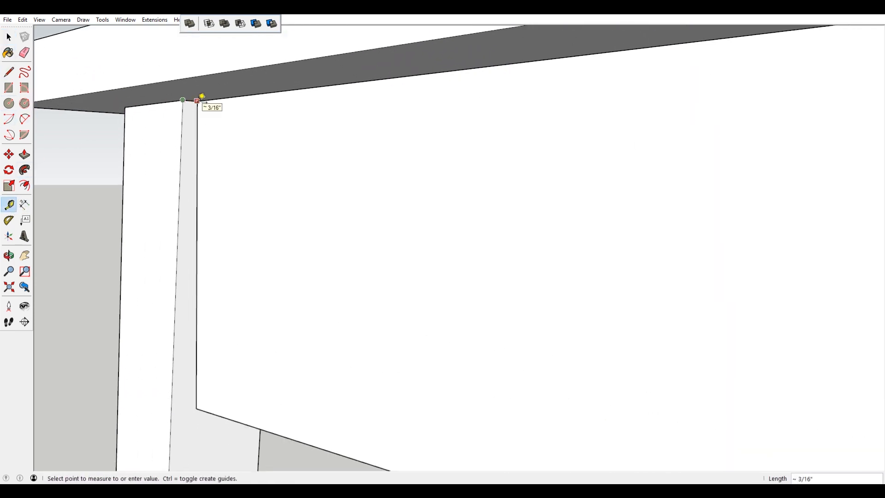
{"action": "key", "text": "space"}
{"action": "scroll", "coordinate": [192, 139], "scroll_direction": "down", "scroll_amount": 8}
{"action": "scroll", "coordinate": [668, 190], "scroll_direction": "up", "scroll_amount": 6}
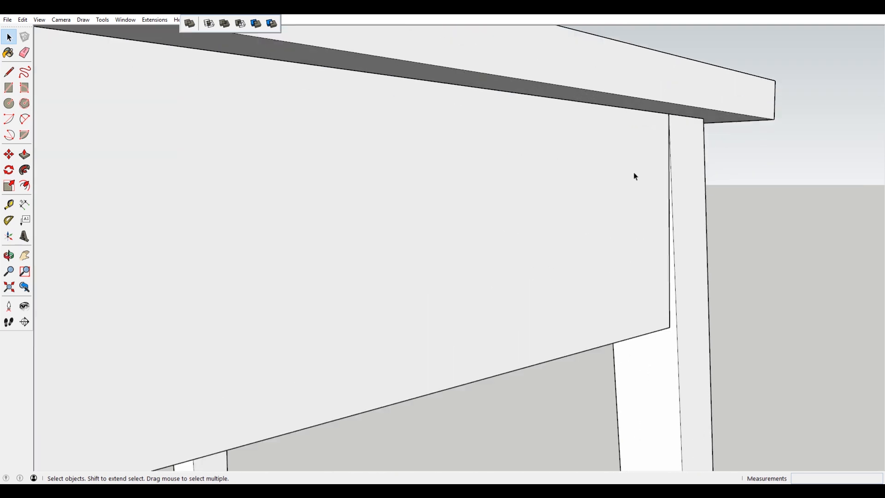
{"action": "key", "text": "m"}
{"action": "scroll", "coordinate": [670, 103], "scroll_direction": "up", "scroll_amount": 3}
{"action": "left_click", "coordinate": [670, 123]}
{"action": "key", "text": "space"}
{"action": "scroll", "coordinate": [651, 125], "scroll_direction": "down", "scroll_amount": 4}
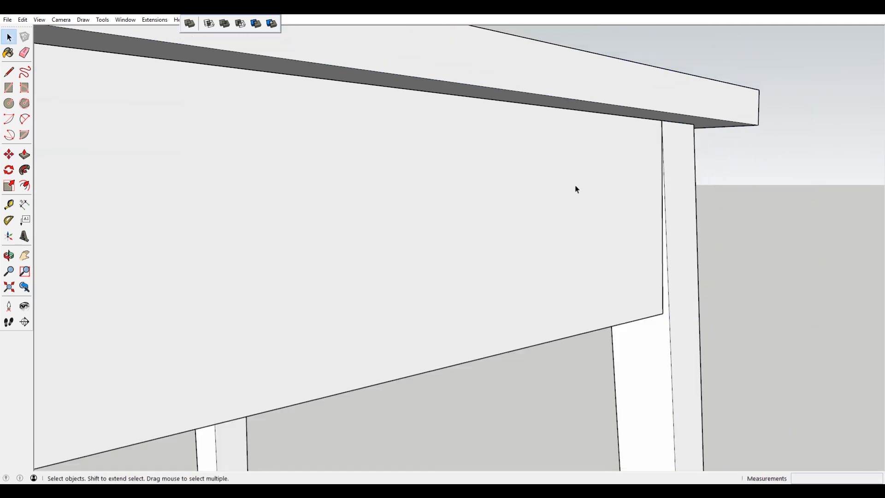
- Move the front apron inward from the leg's outer top corner to match the side apron's inset
{"action": "left_click", "coordinate": [651, 190]}
{"action": "scroll", "coordinate": [651, 189], "scroll_direction": "up", "scroll_amount": 2}
{"action": "key", "text": "m"}
{"action": "left_click", "coordinate": [668, 87]}
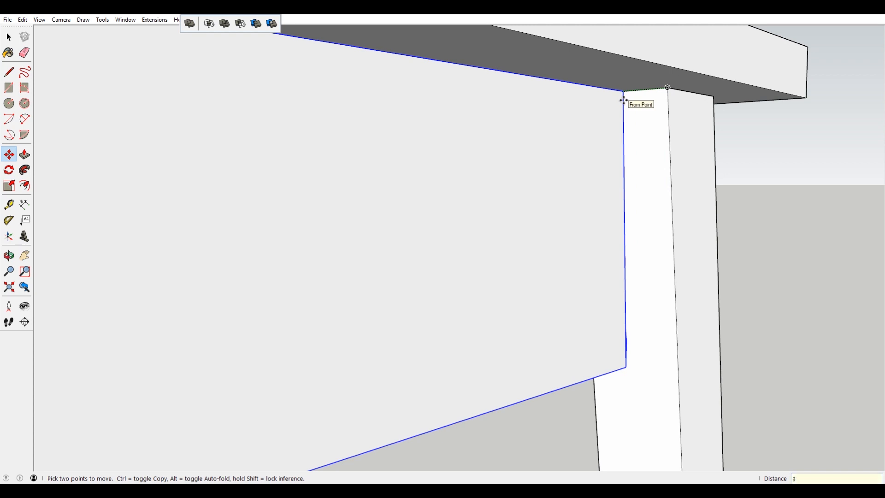
{"action": "key", "text": "Escape"}
{"action": "scroll", "coordinate": [561, 148], "scroll_direction": "down", "scroll_amount": 6}
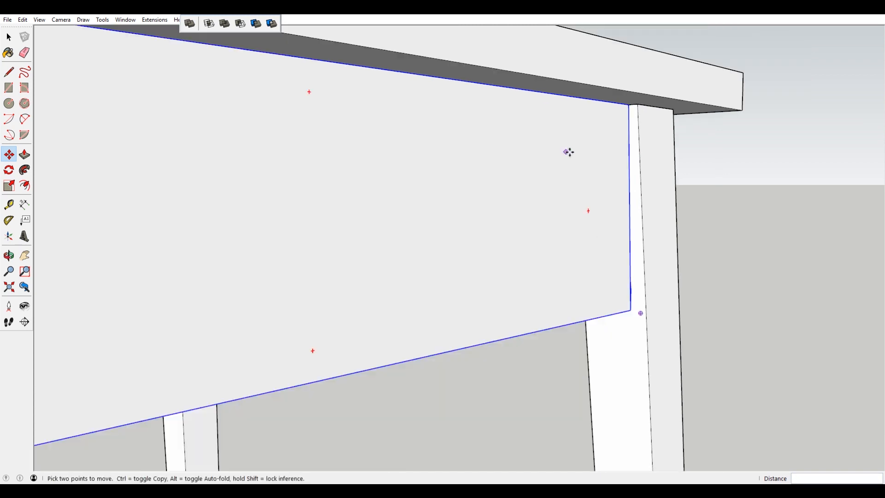
- Copy the front apron to the back of the table, from the tabletop's front corner to its matching back corner
{"action": "middle_click_drag", "start_coordinate": [533, 206], "coordinate": [475, 354]}
{"action": "scroll", "coordinate": [475, 354], "scroll_direction": "up", "scroll_amount": 1}
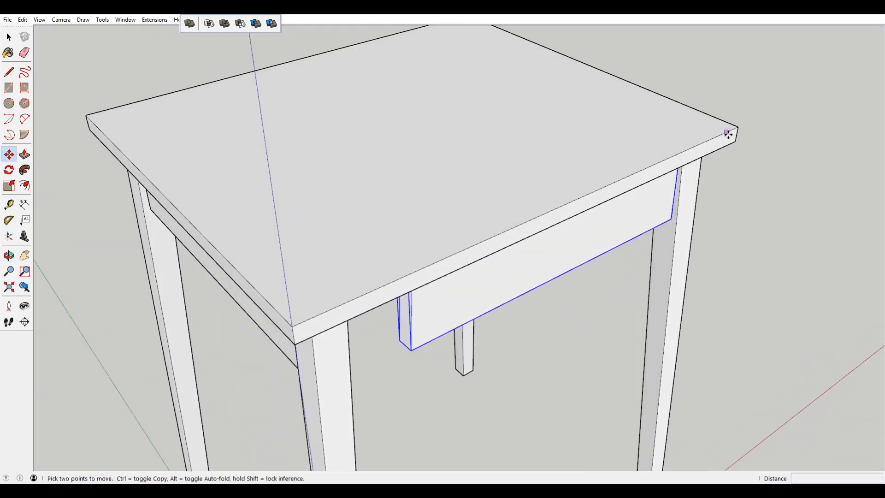
{"action": "left_click", "coordinate": [737, 128]}
{"action": "key", "text": "ctrl"}
{"action": "scroll", "coordinate": [576, 120], "scroll_direction": "down", "scroll_amount": 3}
{"action": "middle_click_drag", "start_coordinate": [392, 143], "coordinate": [584, 206], "text": "shift"}
{"action": "left_click", "coordinate": [668, 100]}
- Move the back apron copy about 15/16" inward from the tabletop edge so it sits inset between the back legs
{"action": "middle_click_drag", "start_coordinate": [438, 177], "coordinate": [833, 150]}
{"action": "scroll", "coordinate": [347, 162], "scroll_direction": "up", "scroll_amount": 6}
{"action": "middle_click_drag", "start_coordinate": [330, 125], "coordinate": [392, 55]}
{"action": "scroll", "coordinate": [382, 250], "scroll_direction": "down", "scroll_amount": 2}
{"action": "middle_click_drag", "start_coordinate": [381, 251], "coordinate": [400, 309], "text": "shift"}
{"action": "scroll", "coordinate": [361, 154], "scroll_direction": "up", "scroll_amount": 1}
{"action": "middle_click_drag", "start_coordinate": [361, 154], "coordinate": [342, 118]}
{"action": "scroll", "coordinate": [342, 118], "scroll_direction": "up", "scroll_amount": 2}
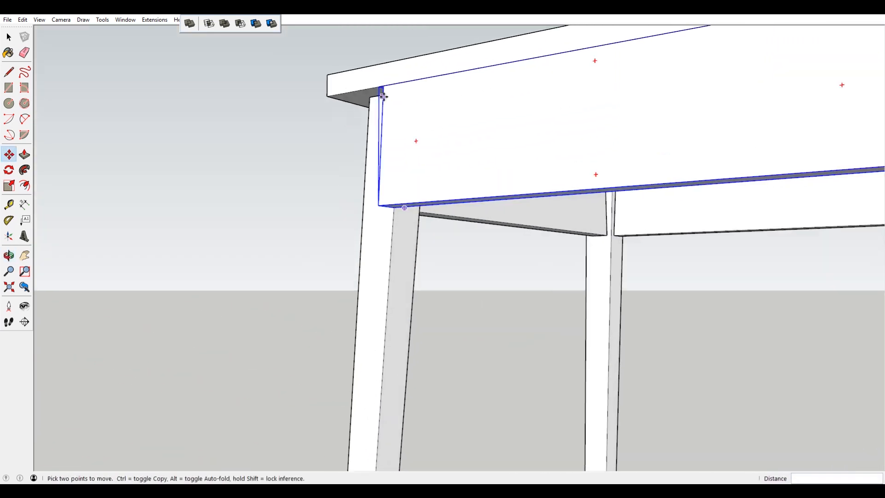
{"action": "scroll", "coordinate": [383, 96], "scroll_direction": "up", "scroll_amount": 2}
{"action": "left_click", "coordinate": [383, 78]}
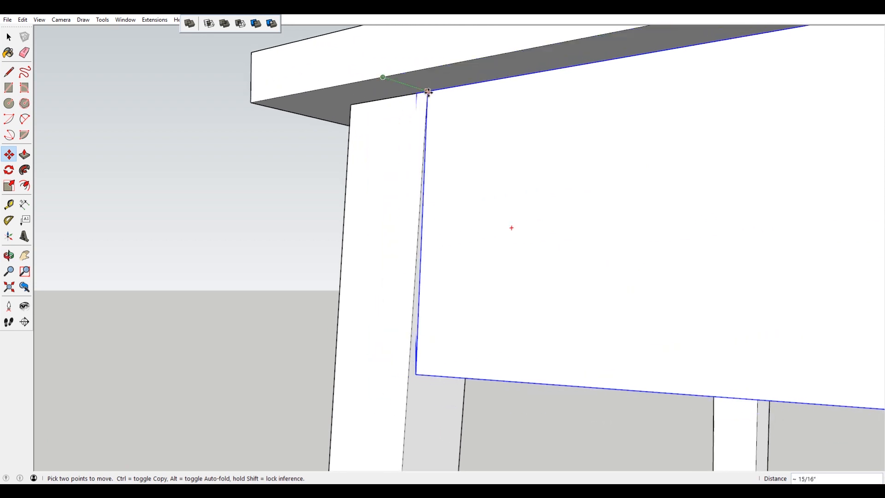
{"action": "left_click", "coordinate": [429, 93]}
- Examine the insets of the back and front aprons from the outer faces of the legs
{"action": "scroll", "coordinate": [393, 125], "scroll_direction": "down", "scroll_amount": 4}
{"action": "middle_click_drag", "start_coordinate": [636, 161], "coordinate": [503, 170]}
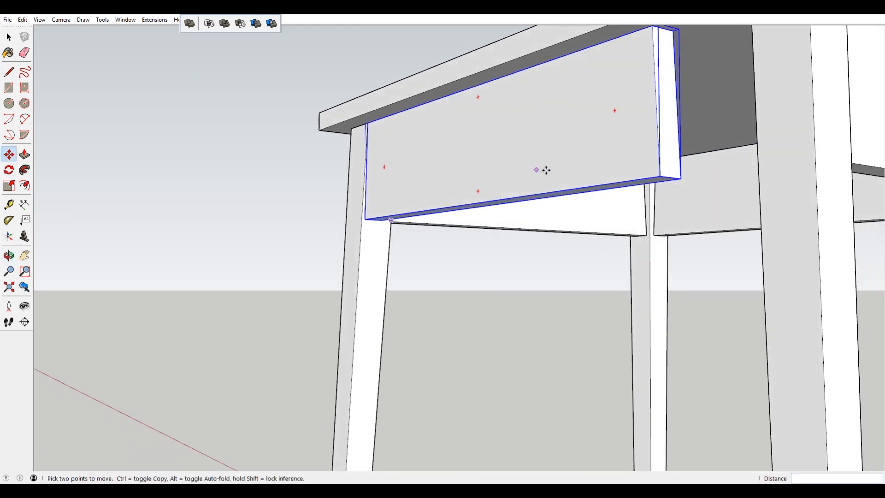
{"action": "middle_click_drag", "start_coordinate": [613, 172], "coordinate": [489, 176]}
{"action": "scroll", "coordinate": [640, 174], "scroll_direction": "down", "scroll_amount": 3}
{"action": "middle_click_drag", "start_coordinate": [682, 166], "coordinate": [278, 207], "text": "shift"}
{"action": "middle_click_drag", "start_coordinate": [628, 201], "coordinate": [366, 206]}
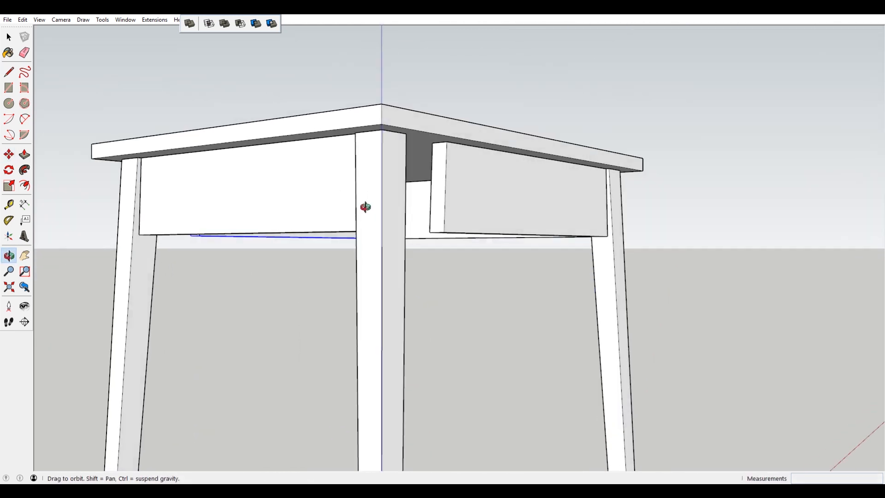
{"action": "scroll", "coordinate": [613, 164], "scroll_direction": "up", "scroll_amount": 5}
{"action": "scroll", "coordinate": [622, 164], "scroll_direction": "up", "scroll_amount": 3}
{"action": "left_click", "coordinate": [598, 171]}
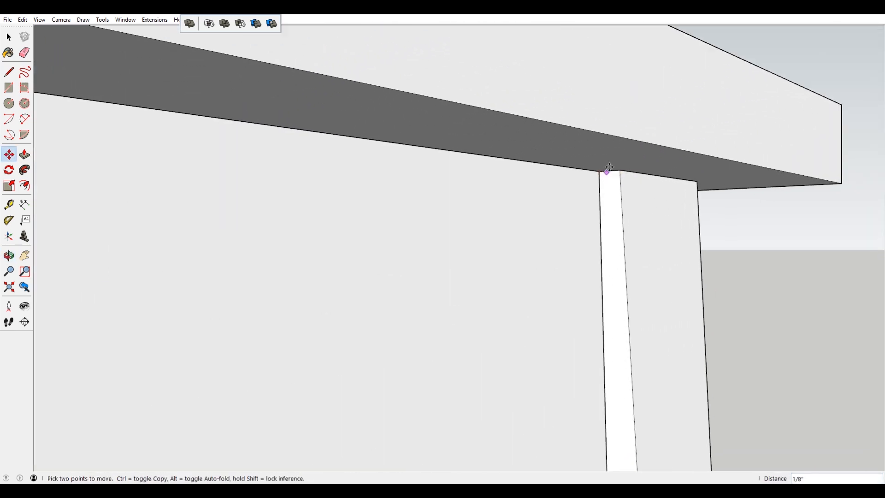
{"action": "scroll", "coordinate": [620, 169], "scroll_direction": "down", "scroll_amount": 10}
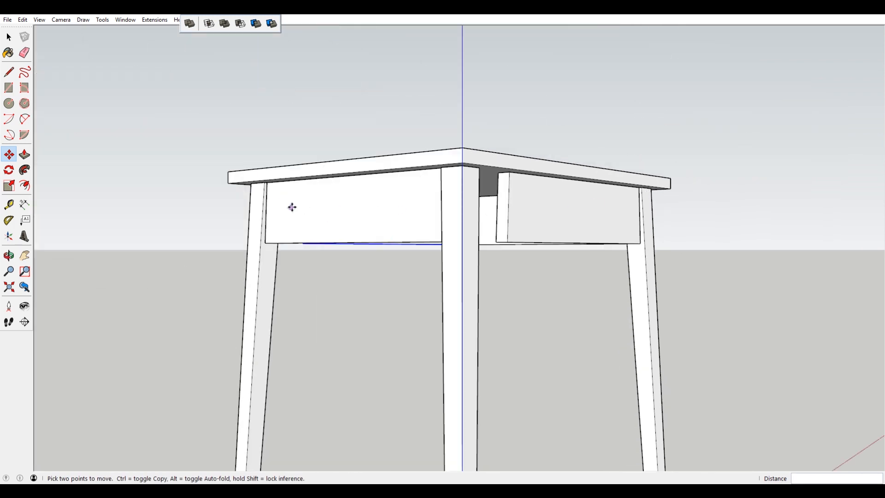
{"action": "scroll", "coordinate": [342, 229], "scroll_direction": "up", "scroll_amount": 3}
{"action": "middle_click_drag", "start_coordinate": [341, 229], "coordinate": [637, 193]}
{"action": "scroll", "coordinate": [636, 192], "scroll_direction": "down", "scroll_amount": 2}
{"action": "key", "text": "space"}
- Open the front apron for editing and try to extend its free end into the adjacent leg with Push/Pull
{"action": "middle_click_drag", "start_coordinate": [696, 208], "coordinate": [583, 256]}
{"action": "middle_click_drag", "start_coordinate": [669, 266], "coordinate": [544, 266]}
{"action": "middle_click_drag", "start_coordinate": [721, 271], "coordinate": [439, 238]}
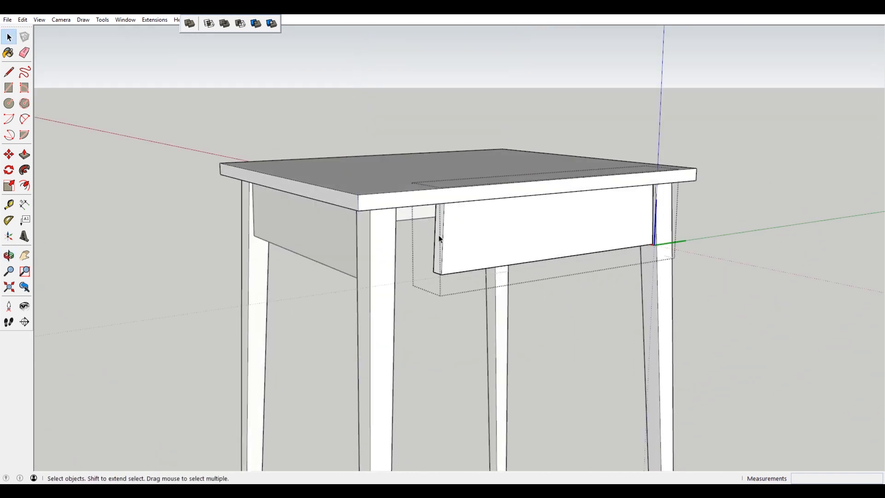
{"action": "key", "text": "p"}
{"action": "left_click_drag", "start_coordinate": [436, 249], "coordinate": [307, 270]}
{"action": "key", "text": "space"}
{"action": "left_click", "coordinate": [659, 323]}
- Select the front and back aprons together and make them unique from the side aprons
{"action": "middle_click_drag", "start_coordinate": [659, 323], "coordinate": [369, 217]}
{"action": "left_click", "coordinate": [452, 230], "text": "ctrl"}
{"action": "right_click", "coordinate": [448, 227]}
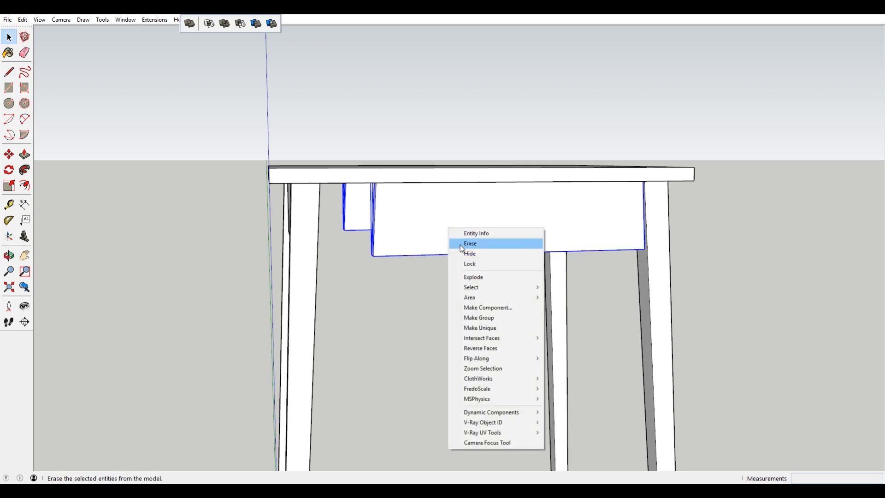
{"action": "left_click", "coordinate": [504, 328]}
- Open the unique front apron component down to its solid geometry for editing
{"action": "middle_click_drag", "start_coordinate": [340, 274], "coordinate": [397, 223]}
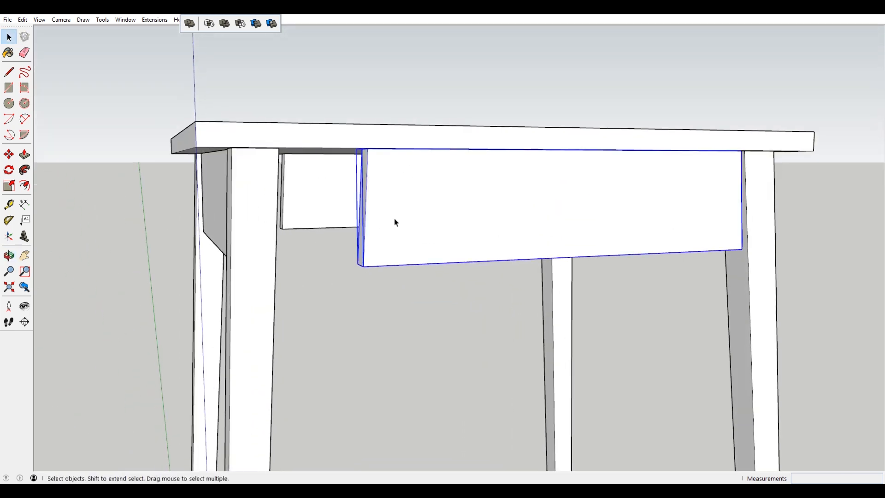
{"action": "double_click", "coordinate": [387, 211]}
{"action": "scroll", "coordinate": [362, 221], "scroll_direction": "up", "scroll_amount": 3}
{"action": "left_click", "coordinate": [363, 219]}
{"action": "scroll", "coordinate": [363, 219], "scroll_direction": "down", "scroll_amount": 2}
{"action": "triple_click", "coordinate": [362, 217]}
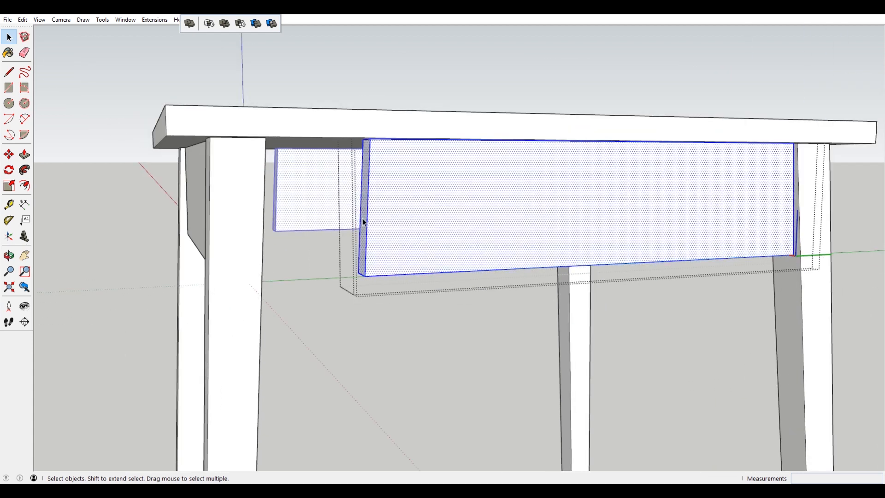
- Try to extend the front apron's free end about 2 5/16" toward the adjacent leg with Push/Pull
{"action": "key", "text": "p"}
{"action": "left_click_drag", "start_coordinate": [367, 223], "coordinate": [289, 237]}
{"action": "middle_click_drag", "start_coordinate": [289, 237], "coordinate": [356, 213]}
{"action": "scroll", "coordinate": [262, 223], "scroll_direction": "up", "scroll_amount": 3}
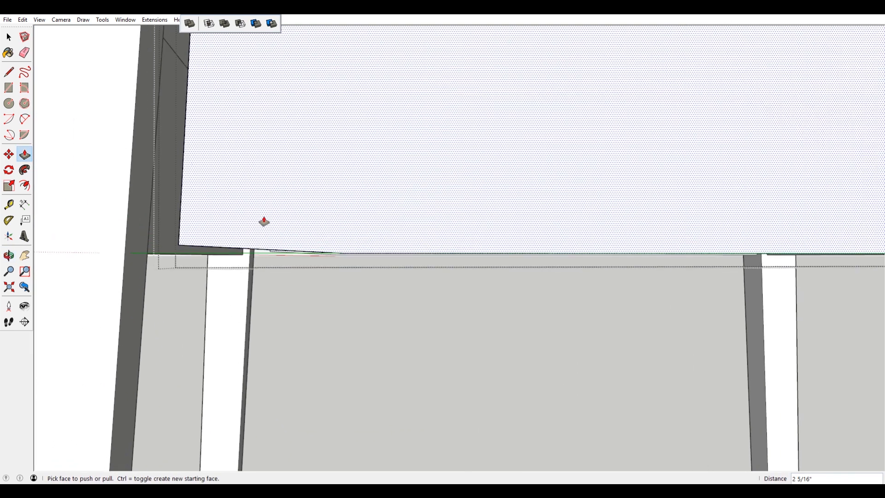
{"action": "scroll", "coordinate": [266, 221], "scroll_direction": "down", "scroll_amount": 2}
{"action": "key", "text": "ctrl+z"}
{"action": "middle_click_drag", "start_coordinate": [287, 185], "coordinate": [428, 228]}
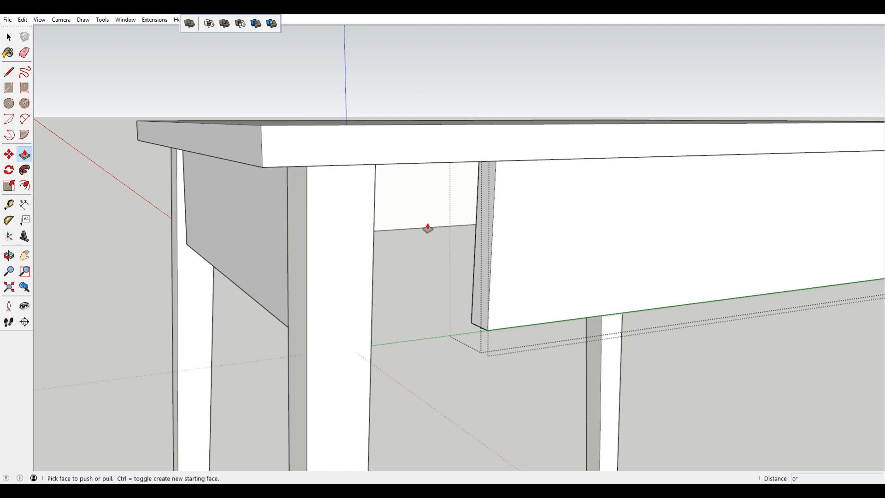
- Try to move the apron's free end face about 2 3/8" toward the adjacent leg
{"action": "key", "text": "space"}
{"action": "left_click", "coordinate": [483, 224]}
{"action": "scroll", "coordinate": [483, 224], "scroll_direction": "down", "scroll_amount": 1}
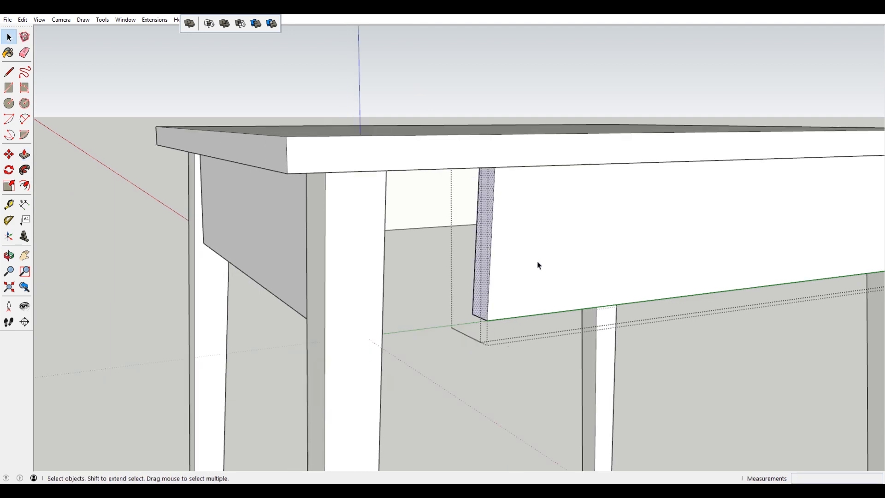
{"action": "key", "text": "m"}
{"action": "left_click", "coordinate": [569, 310]}
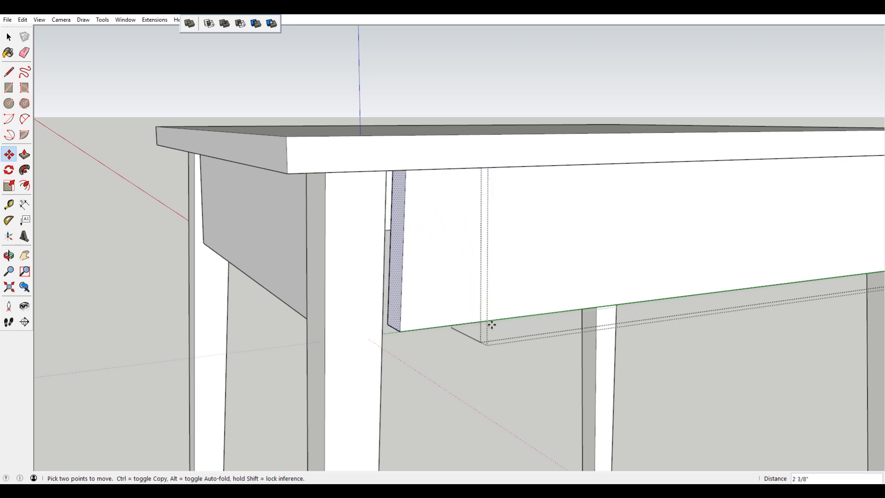
{"action": "key", "text": "Escape"}
{"action": "key", "text": "p"}
{"action": "scroll", "coordinate": [476, 251], "scroll_direction": "up", "scroll_amount": 4}
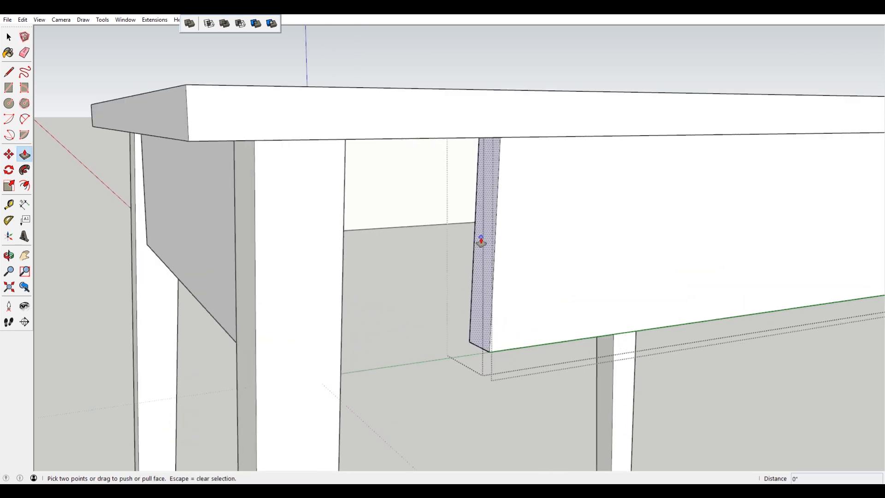
{"action": "middle_click_drag", "start_coordinate": [431, 234], "coordinate": [416, 169]}
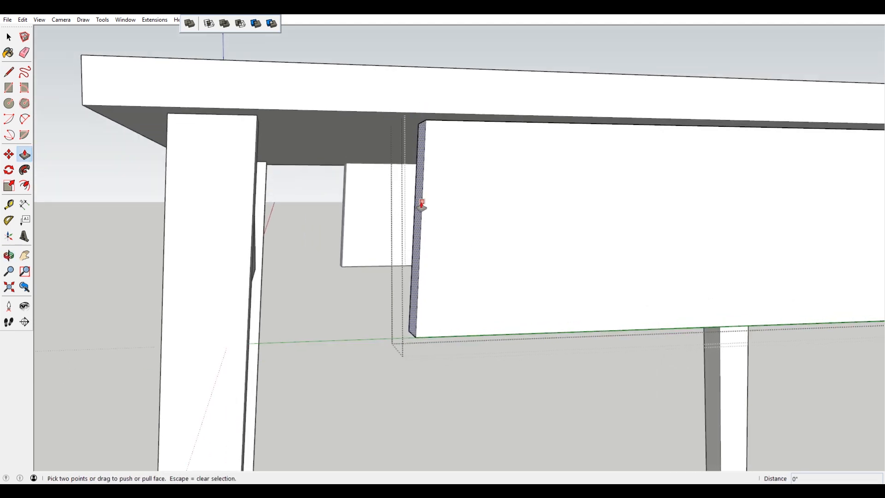
{"action": "left_click_drag", "start_coordinate": [420, 205], "coordinate": [399, 192]}
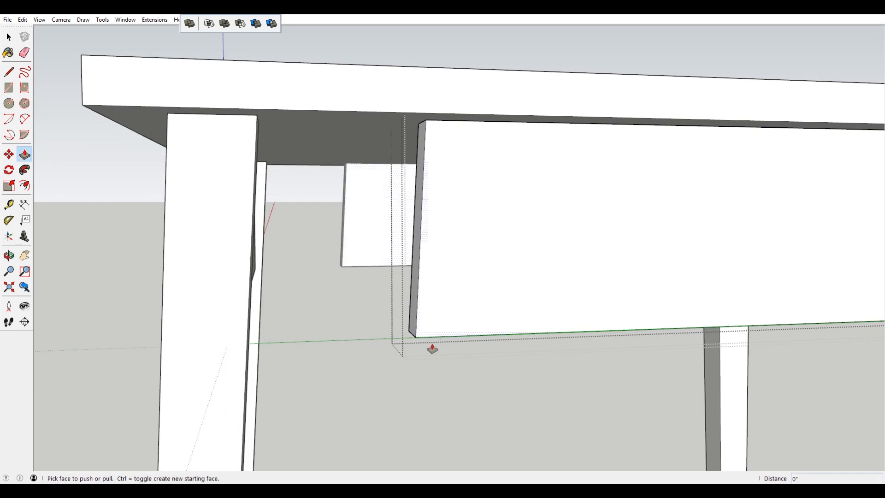
- Move the apron's free end face about 3 1/2" along the green axis into the adjacent leg, then close the component
{"action": "scroll", "coordinate": [436, 343], "scroll_direction": "up", "scroll_amount": 3}
{"action": "key", "text": "space"}
{"action": "left_click", "coordinate": [411, 270]}
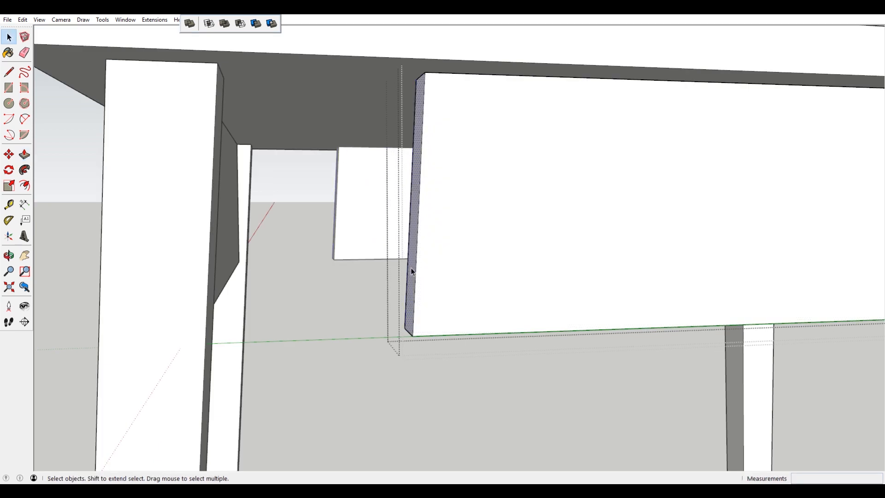
{"action": "key", "text": "m"}
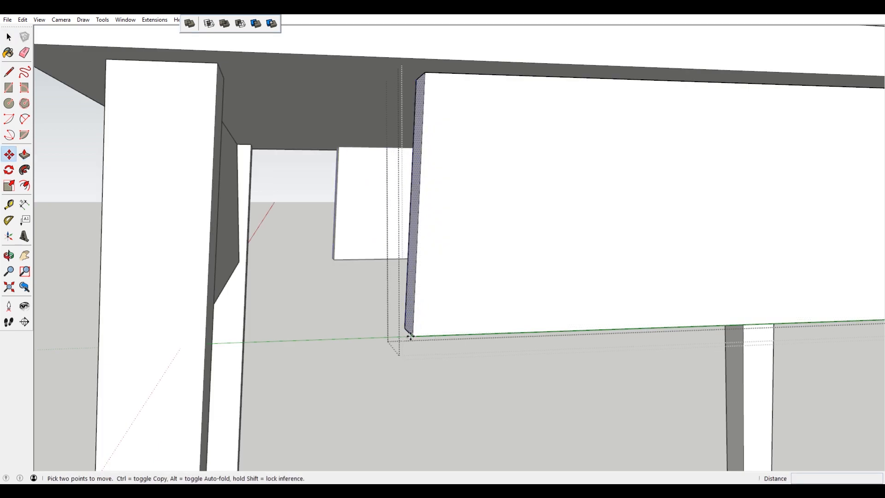
{"action": "left_click", "coordinate": [410, 336]}
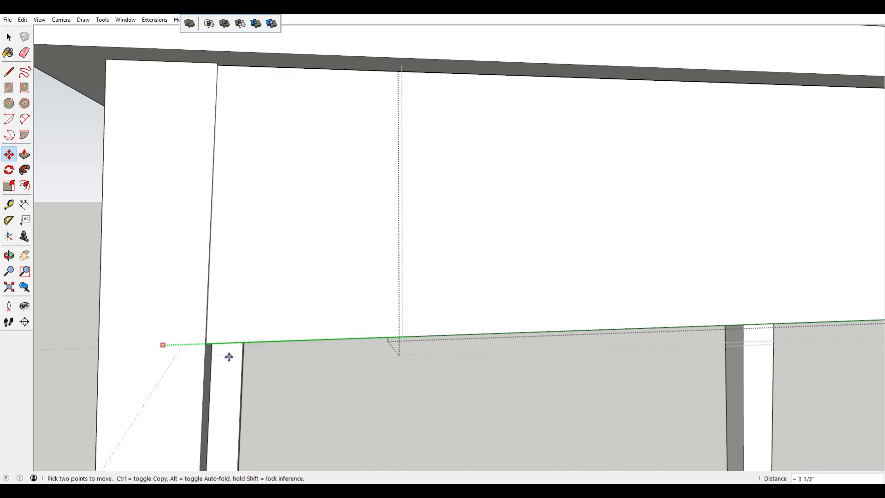
{"action": "scroll", "coordinate": [193, 330], "scroll_direction": "up", "scroll_amount": 4}
{"action": "scroll", "coordinate": [192, 328], "scroll_direction": "down", "scroll_amount": 3}
{"action": "left_click", "coordinate": [149, 322]}
{"action": "scroll", "coordinate": [207, 303], "scroll_direction": "down", "scroll_amount": 5}
{"action": "key", "text": "space"}
{"action": "scroll", "coordinate": [627, 249], "scroll_direction": "up", "scroll_amount": 5}
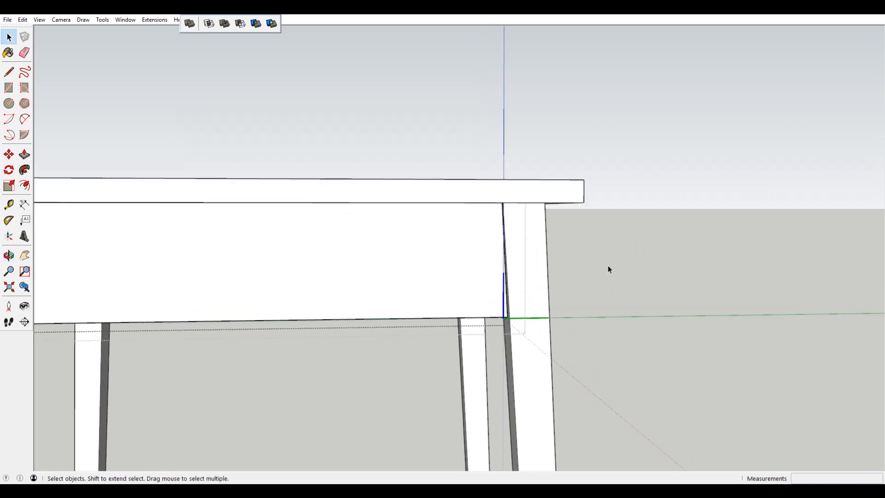
{"action": "middle_click_drag", "start_coordinate": [609, 266], "coordinate": [340, 308]}
{"action": "left_click", "coordinate": [692, 182]}
{"action": "scroll", "coordinate": [693, 182], "scroll_direction": "down", "scroll_amount": 3}
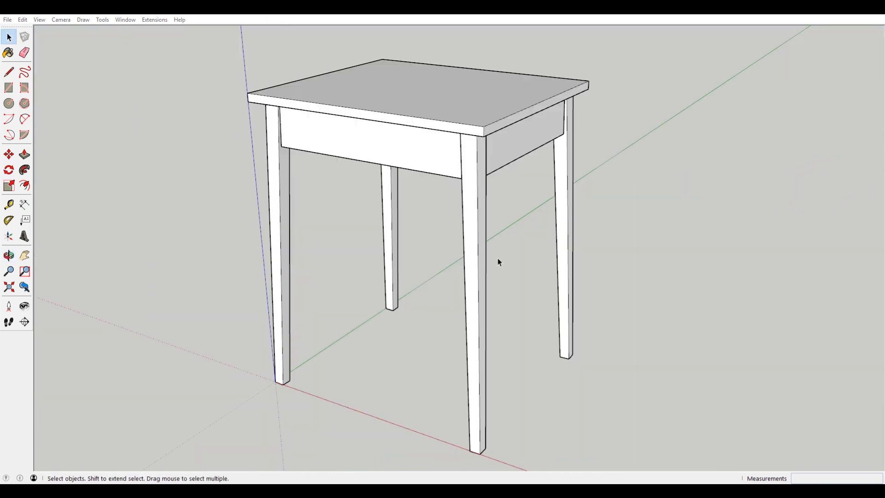
- Open an extended apron for editing on its own and bring its end face into close view
{"action": "scroll", "coordinate": [499, 262], "scroll_direction": "down", "scroll_amount": 3}
{"action": "middle_click_drag", "start_coordinate": [482, 267], "coordinate": [518, 292]}
{"action": "scroll", "coordinate": [420, 166], "scroll_direction": "up", "scroll_amount": 3}
{"action": "left_click", "coordinate": [420, 165]}
{"action": "double_click", "coordinate": [431, 166]}
{"action": "scroll", "coordinate": [416, 228], "scroll_direction": "up", "scroll_amount": 3}
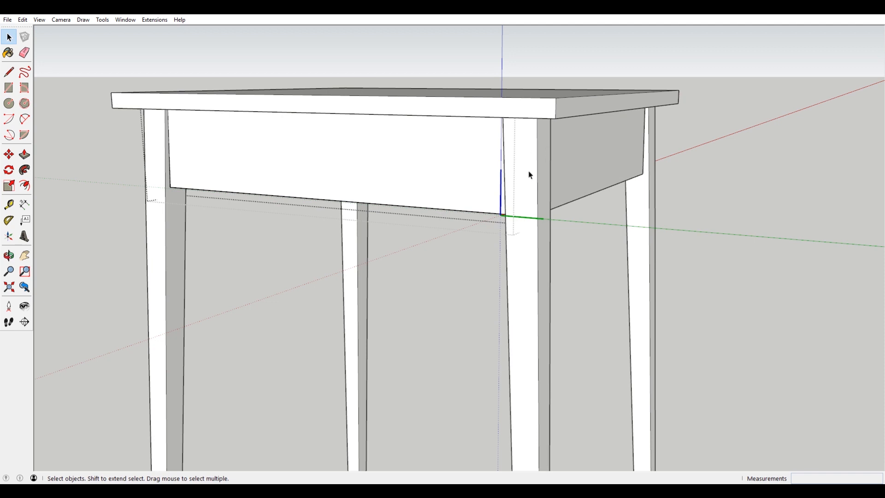
{"action": "scroll", "coordinate": [504, 227], "scroll_direction": "down", "scroll_amount": 2}
{"action": "middle_click_drag", "start_coordinate": [504, 228], "coordinate": [555, 247]}
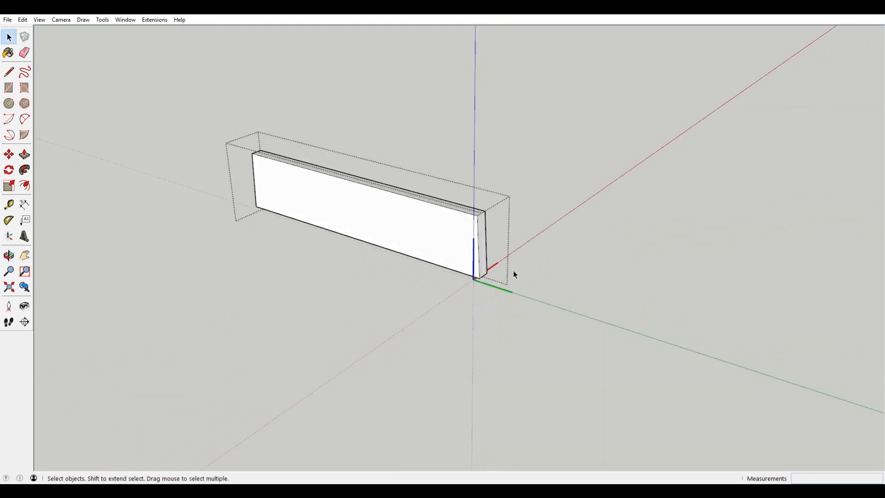
{"action": "middle_click_drag", "start_coordinate": [514, 273], "coordinate": [355, 249]}
{"action": "scroll", "coordinate": [391, 300], "scroll_direction": "up", "scroll_amount": 2}
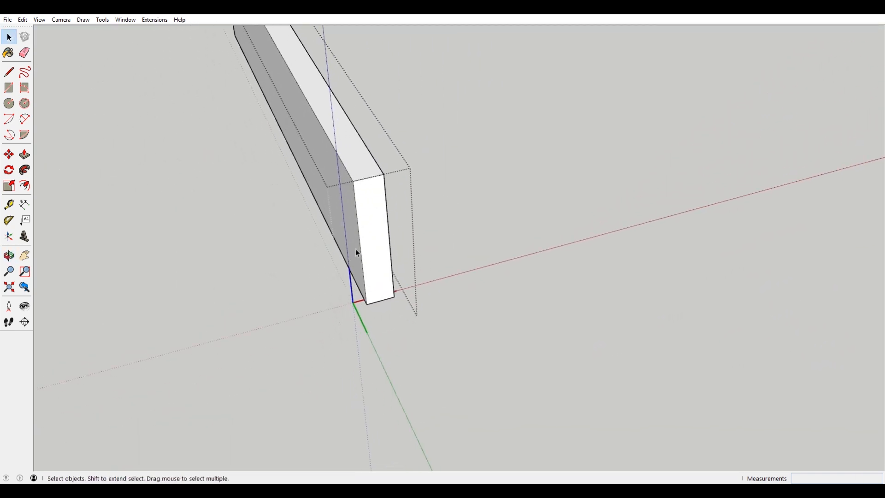
{"action": "scroll", "coordinate": [358, 240], "scroll_direction": "up", "scroll_amount": 1}
- Measure the apron's thickness across the upper edge of its end face
{"action": "key", "text": "l"}
{"action": "scroll", "coordinate": [374, 167], "scroll_direction": "up", "scroll_amount": 2}
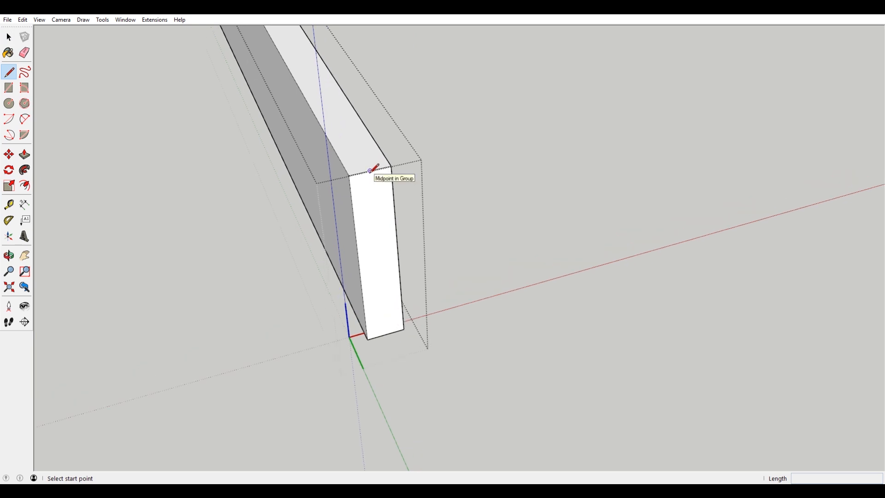
{"action": "scroll", "coordinate": [370, 171], "scroll_direction": "up", "scroll_amount": 1}
{"action": "left_click", "coordinate": [371, 169]}
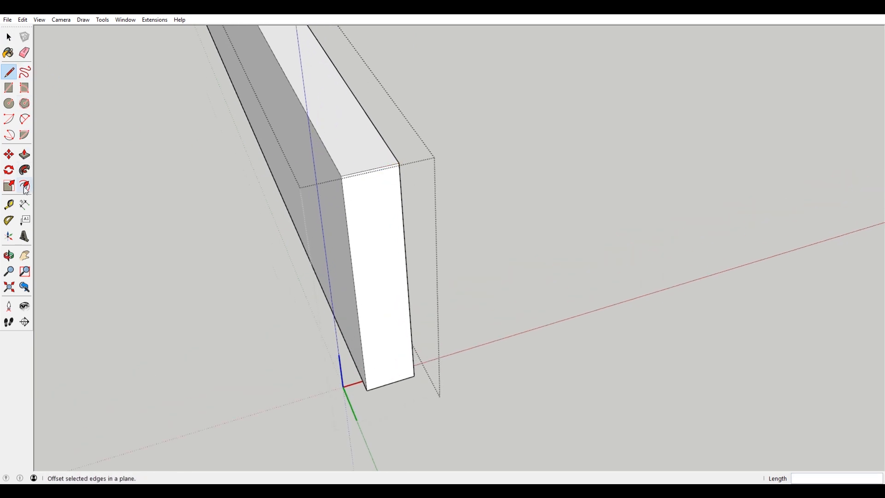
{"action": "left_click", "coordinate": [11, 207]}
{"action": "left_click", "coordinate": [399, 163]}
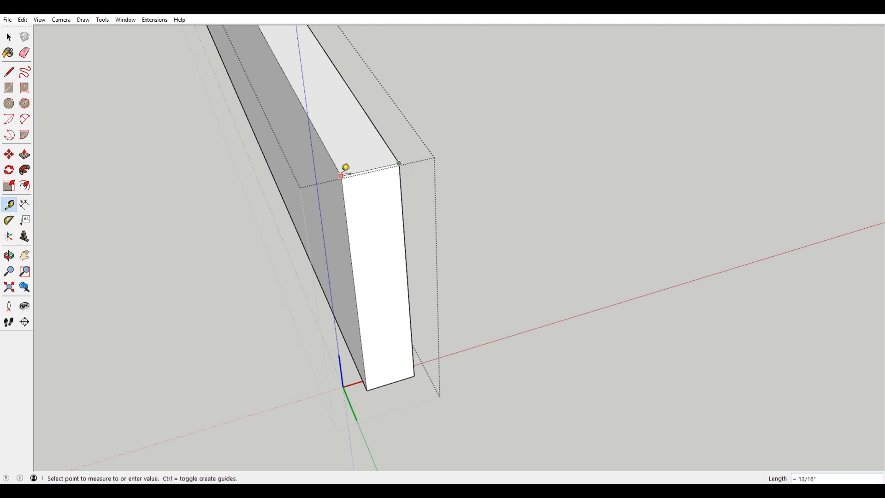
{"action": "key", "text": "space"}
{"action": "scroll", "coordinate": [342, 173], "scroll_direction": "down", "scroll_amount": 2}
{"action": "scroll", "coordinate": [373, 197], "scroll_direction": "up", "scroll_amount": 2}
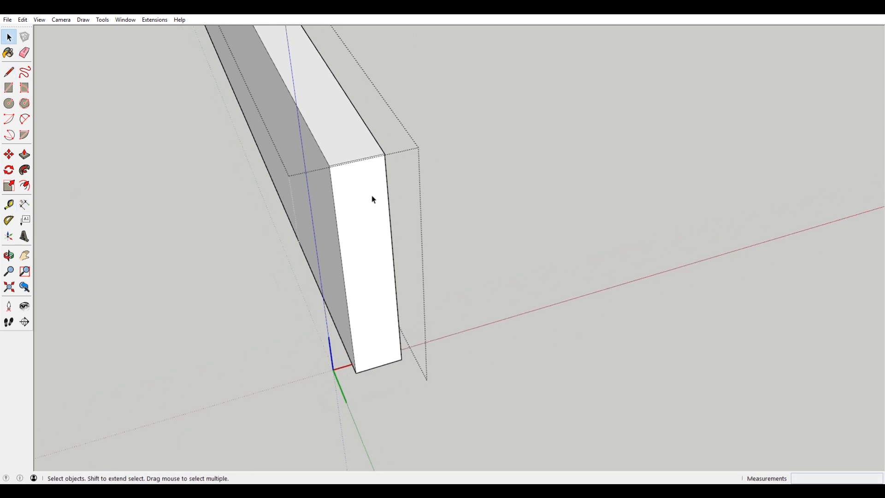
- Try to draw a reference line along the red axis beside the lower corner of the apron's end
{"action": "key", "text": "l"}
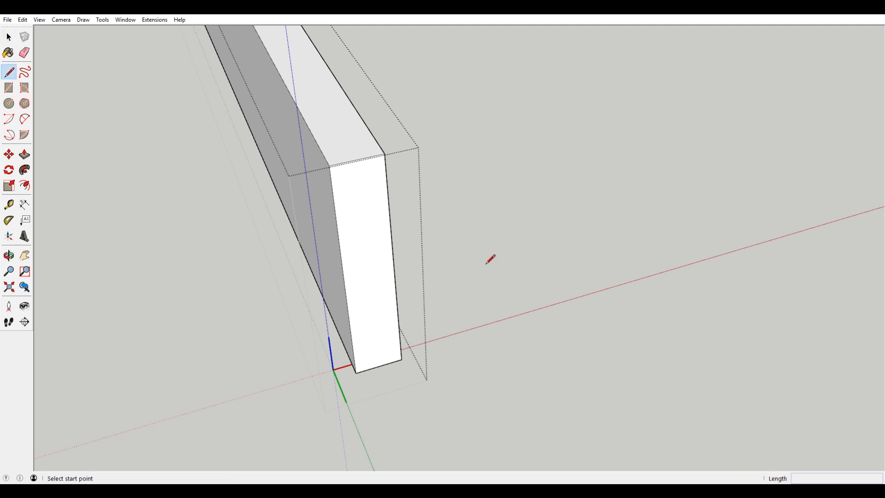
{"action": "scroll", "coordinate": [490, 257], "scroll_direction": "down", "scroll_amount": 1}
{"action": "left_click", "coordinate": [396, 374]}
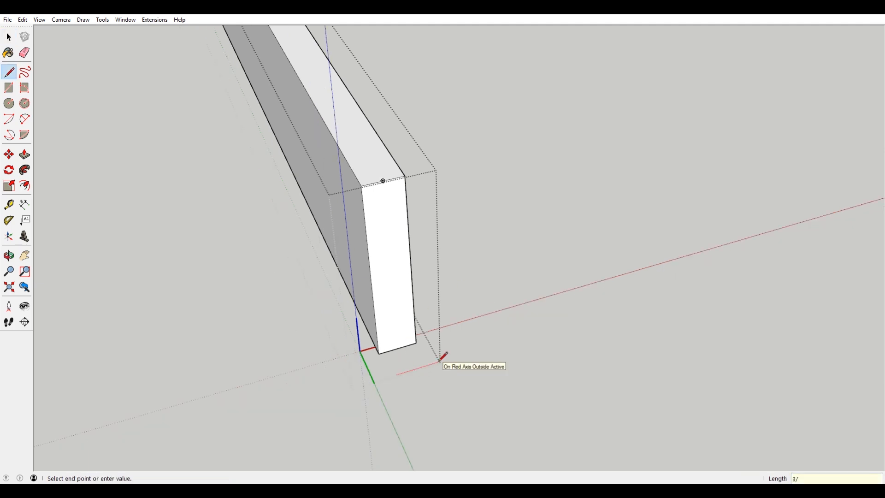
{"action": "key", "text": "Return"}
{"action": "key", "text": "ctrl+z"}
- Draw a 0.25" line from the midpoint of the end face's upper edge along that edge
{"action": "scroll", "coordinate": [373, 209], "scroll_direction": "up", "scroll_amount": 1}
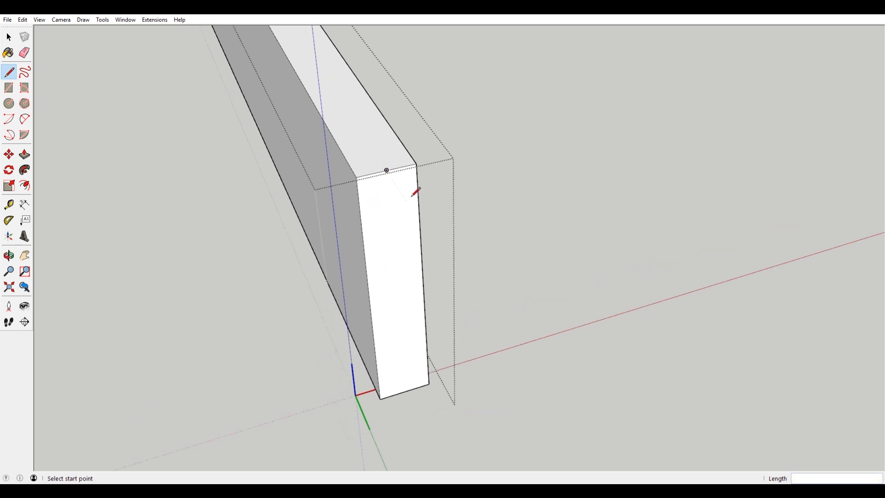
{"action": "scroll", "coordinate": [387, 170], "scroll_direction": "up", "scroll_amount": 1}
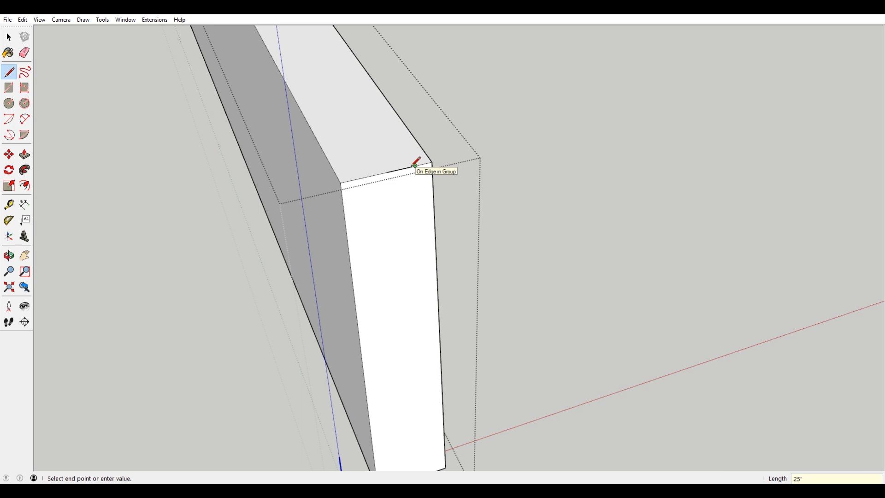
{"action": "left_click", "coordinate": [396, 171]}
- Copy the 0.25" line along the upper edge to the opposite side of the midpoint
{"action": "key", "text": "space"}
{"action": "left_click", "coordinate": [410, 170]}
{"action": "key", "text": "m"}
{"action": "key", "text": "ctrl"}
{"action": "left_click", "coordinate": [414, 167]}
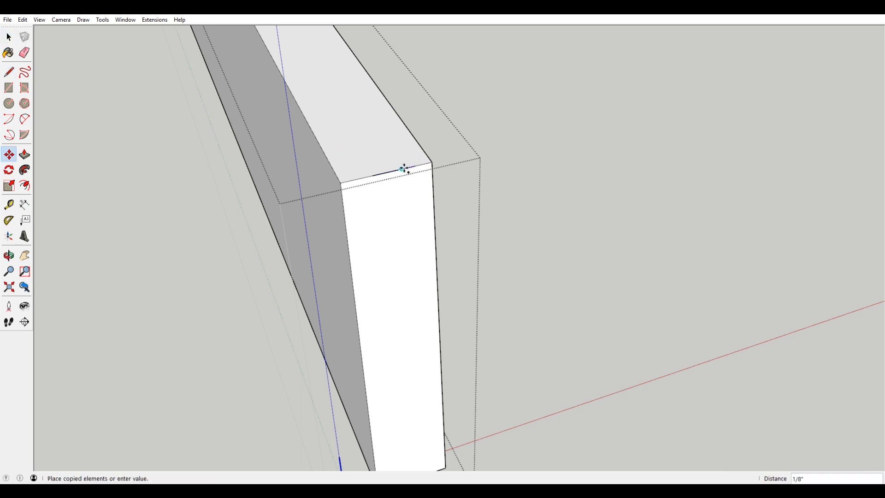
{"action": "left_click", "coordinate": [389, 171]}
- Draw two lines down the end face from the outer ends of the short segments to its lower edge, outlining the tenon
{"action": "key", "text": "l"}
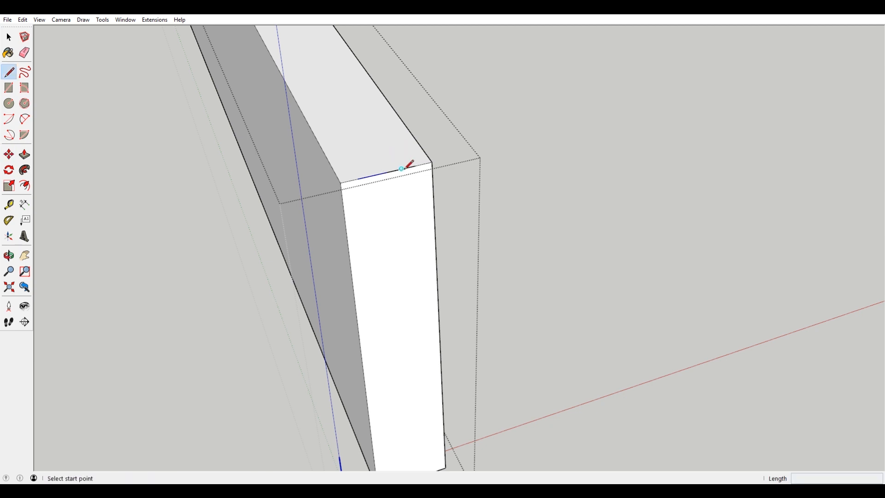
{"action": "left_click", "coordinate": [415, 165]}
{"action": "scroll", "coordinate": [417, 164], "scroll_direction": "down", "scroll_amount": 3}
{"action": "scroll", "coordinate": [431, 350], "scroll_direction": "up", "scroll_amount": 3}
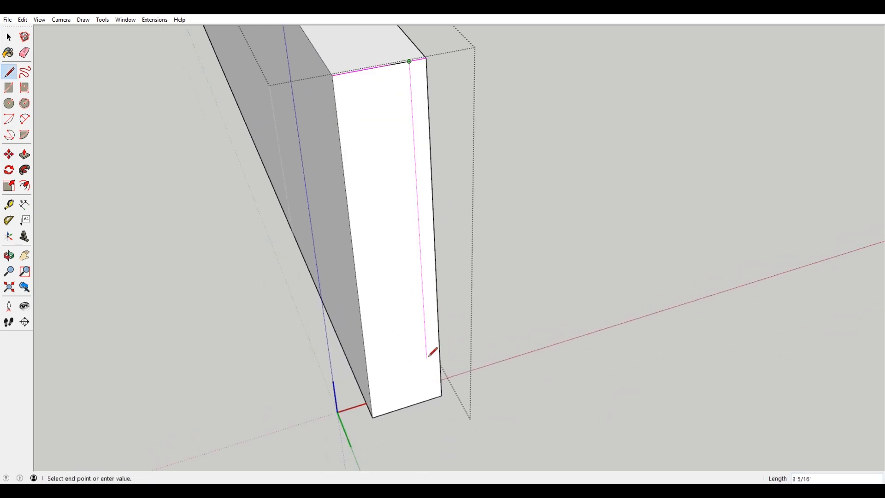
{"action": "left_click", "coordinate": [430, 399]}
{"action": "key", "text": "Escape"}
{"action": "left_click", "coordinate": [351, 72]}
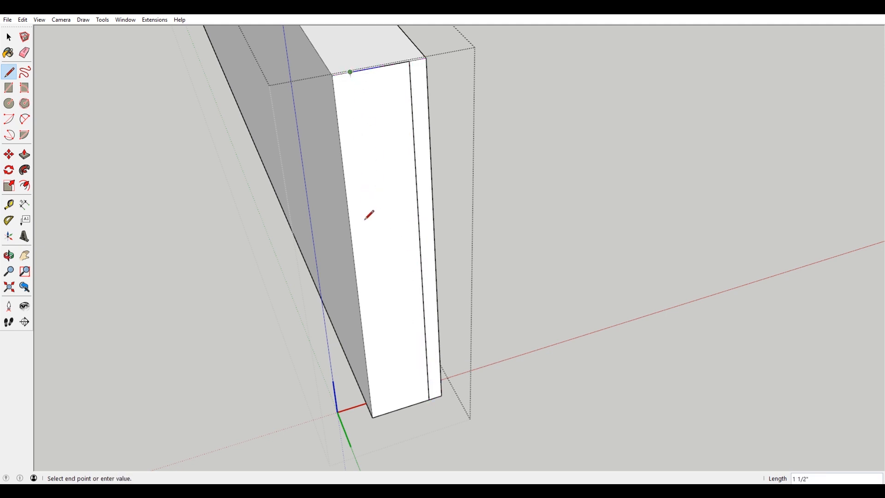
{"action": "left_click", "coordinate": [385, 413]}
- Select the tenon outline lines without the apron's solid and cut them from the component
{"action": "key", "text": "space"}
{"action": "triple_click", "coordinate": [408, 304]}
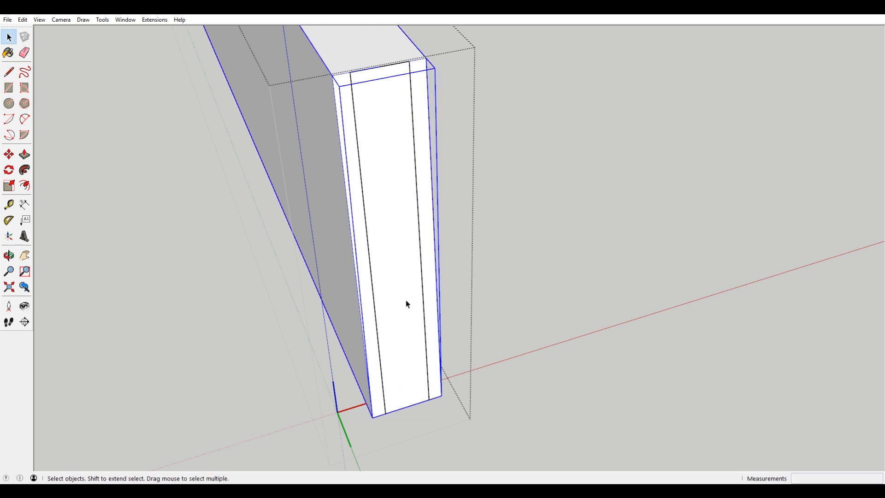
{"action": "scroll", "coordinate": [325, 106], "scroll_direction": "down", "scroll_amount": 2}
{"action": "left_click_drag", "start_coordinate": [310, 64], "coordinate": [533, 400]}
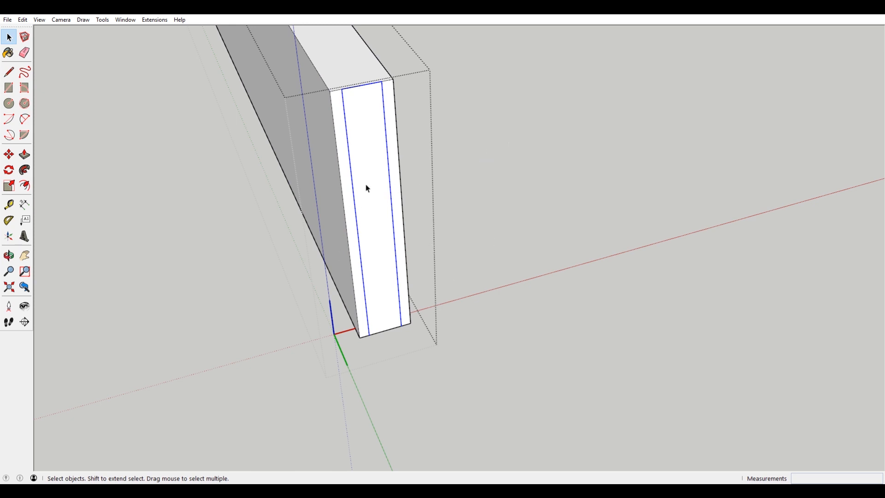
{"action": "scroll", "coordinate": [323, 125], "scroll_direction": "down", "scroll_amount": 1}
{"action": "left_click_drag", "start_coordinate": [264, 79], "coordinate": [534, 440]}
{"action": "scroll", "coordinate": [323, 111], "scroll_direction": "up", "scroll_amount": 1}
{"action": "left_click_drag", "start_coordinate": [193, 59], "coordinate": [438, 272]}
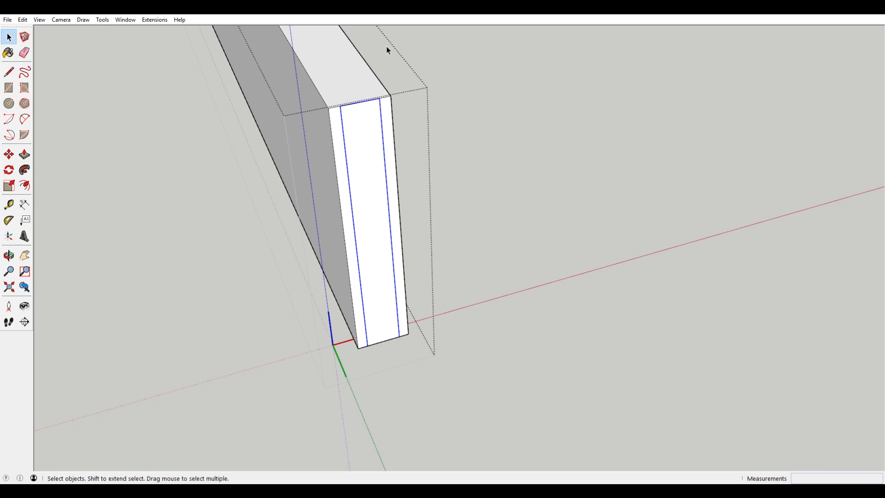
{"action": "key", "text": "Delete"}
- Open the nested apron group and paste the tenon outline in place on its end face
{"action": "double_click", "coordinate": [344, 72]}
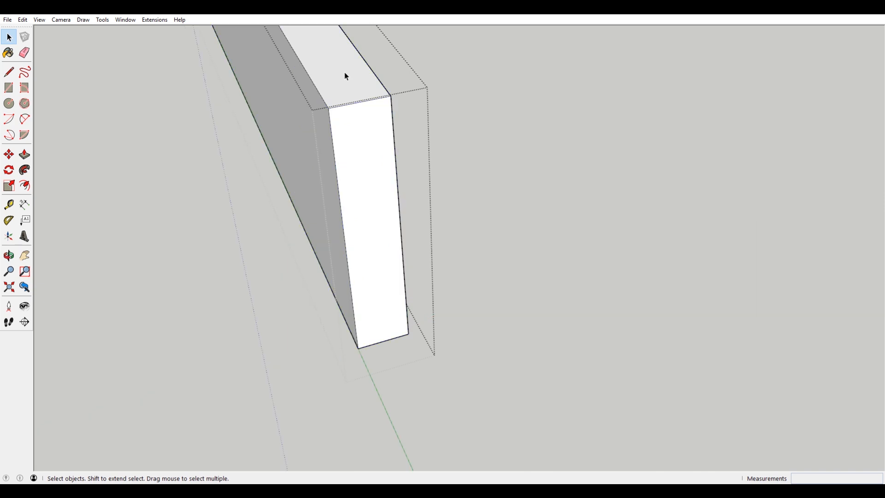
{"action": "left_click", "coordinate": [23, 20]}
{"action": "left_click", "coordinate": [78, 84]}
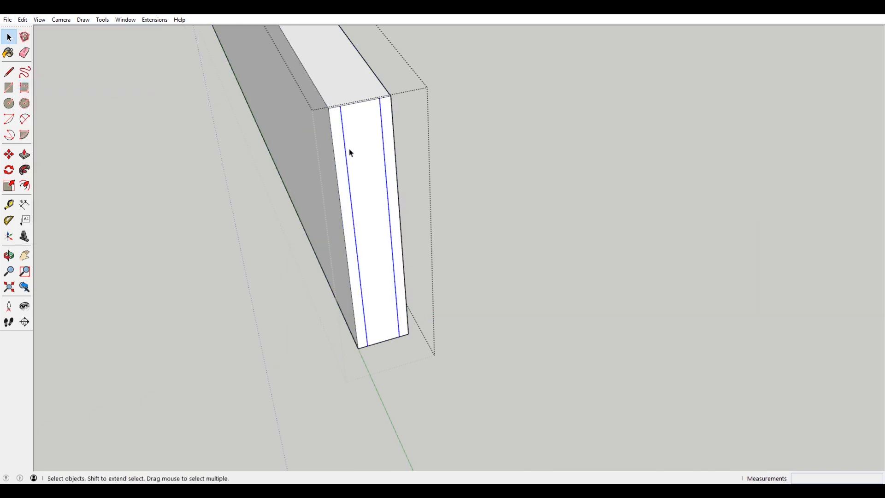
{"action": "middle_click_drag", "start_coordinate": [315, 208], "coordinate": [378, 220]}
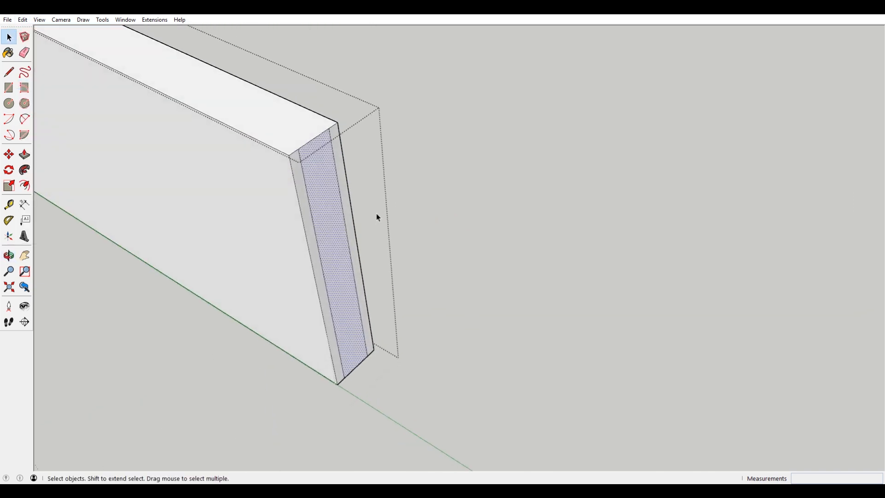
{"action": "key", "text": "p"}
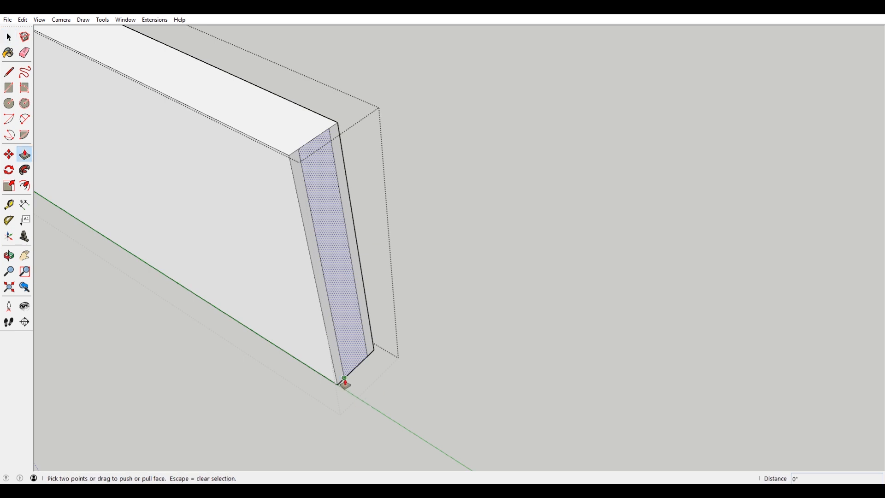
{"action": "left_click", "coordinate": [345, 384]}
{"action": "middle_click_drag", "start_coordinate": [431, 395], "coordinate": [514, 221]}
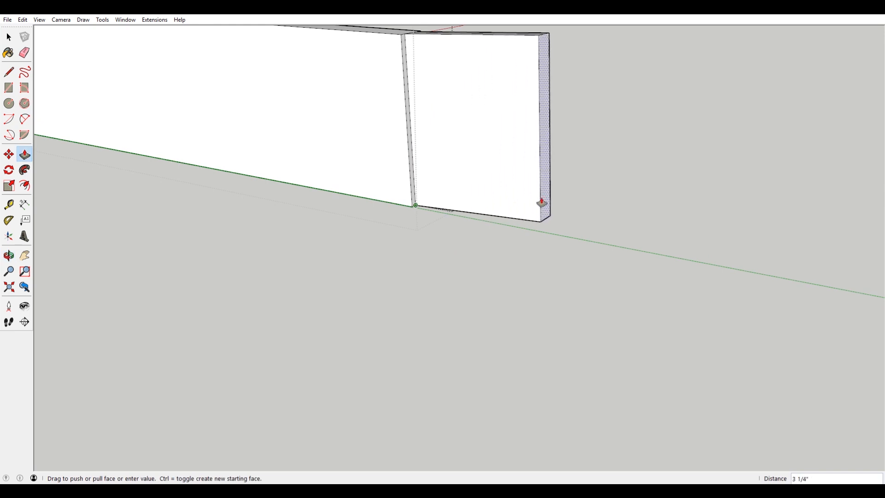
{"action": "scroll", "coordinate": [442, 128], "scroll_direction": "up", "scroll_amount": 2}
{"action": "middle_click_drag", "start_coordinate": [440, 121], "coordinate": [405, 178]}
{"action": "key", "text": "space"}
{"action": "scroll", "coordinate": [362, 173], "scroll_direction": "up", "scroll_amount": 3}
{"action": "scroll", "coordinate": [362, 173], "scroll_direction": "down", "scroll_amount": 5}
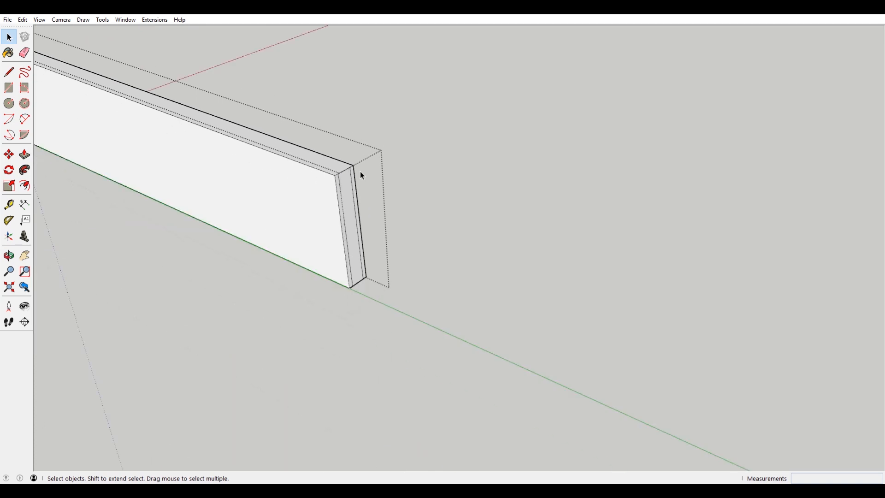
- Draw a short line outward along the green axis from the lower corner of the tenon outline
{"action": "scroll", "coordinate": [364, 275], "scroll_direction": "up", "scroll_amount": 3}
{"action": "key", "text": "l"}
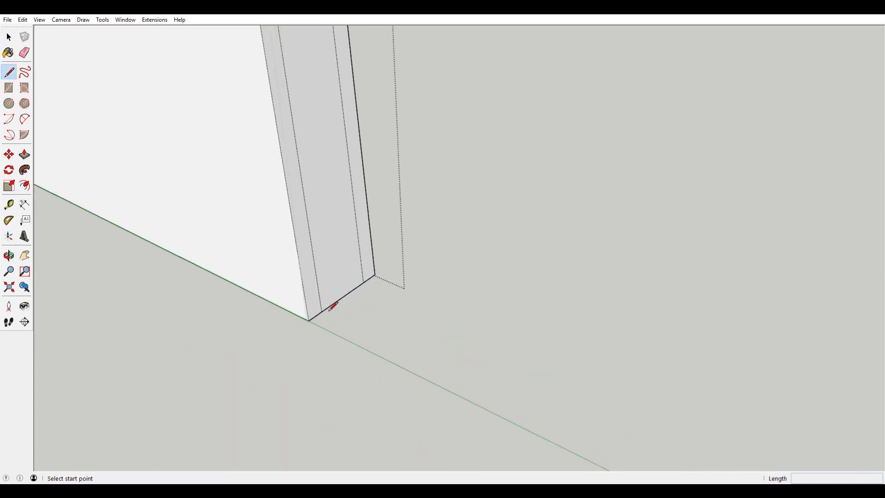
{"action": "left_click", "coordinate": [322, 308]}
{"action": "scroll", "coordinate": [332, 304], "scroll_direction": "down", "scroll_amount": 1}
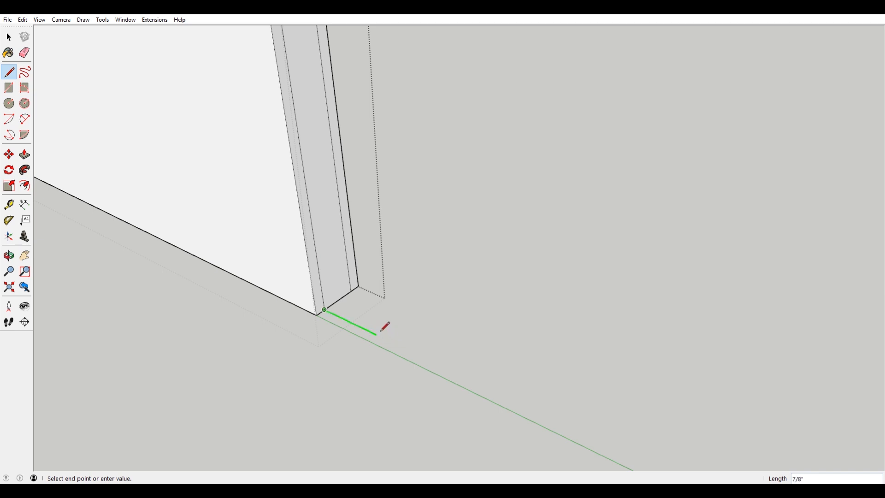
{"action": "scroll", "coordinate": [354, 309], "scroll_direction": "up", "scroll_amount": 2}
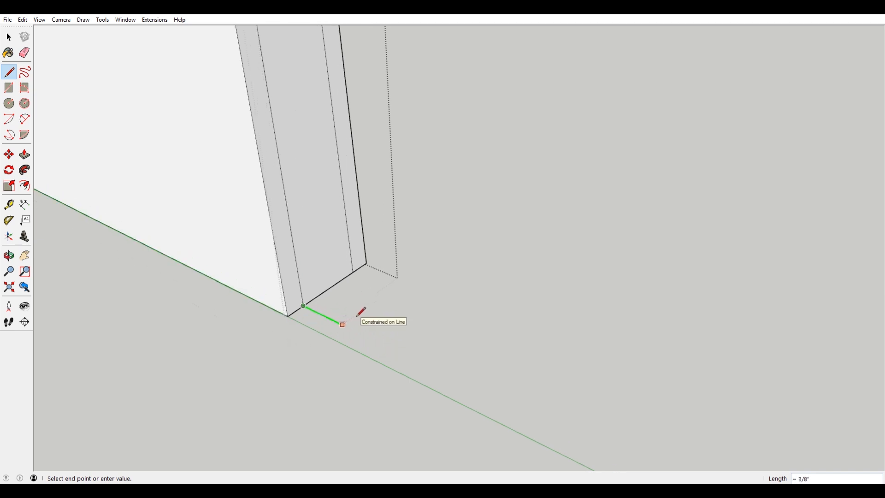
{"action": "left_click", "coordinate": [369, 323]}
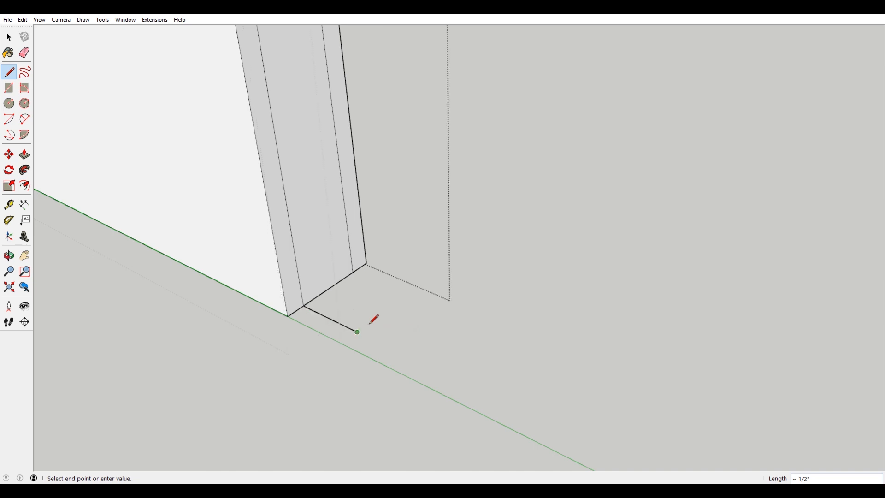
- Extrude the tenon face along the short line with Follow Me
{"action": "scroll", "coordinate": [368, 290], "scroll_direction": "down", "scroll_amount": 6}
{"action": "middle_click_drag", "start_coordinate": [368, 248], "coordinate": [295, 227]}
{"action": "scroll", "coordinate": [301, 207], "scroll_direction": "up", "scroll_amount": 3}
{"action": "key", "text": "space"}
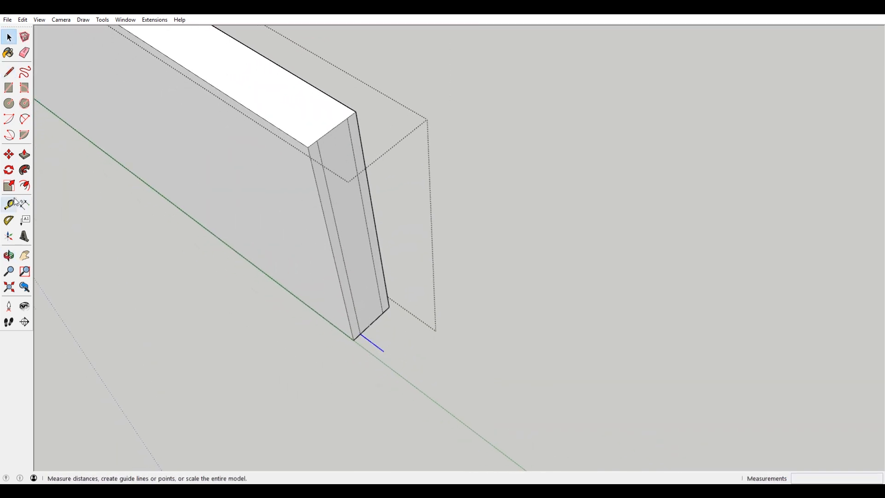
{"action": "left_click", "coordinate": [24, 170]}
{"action": "left_click", "coordinate": [340, 160]}
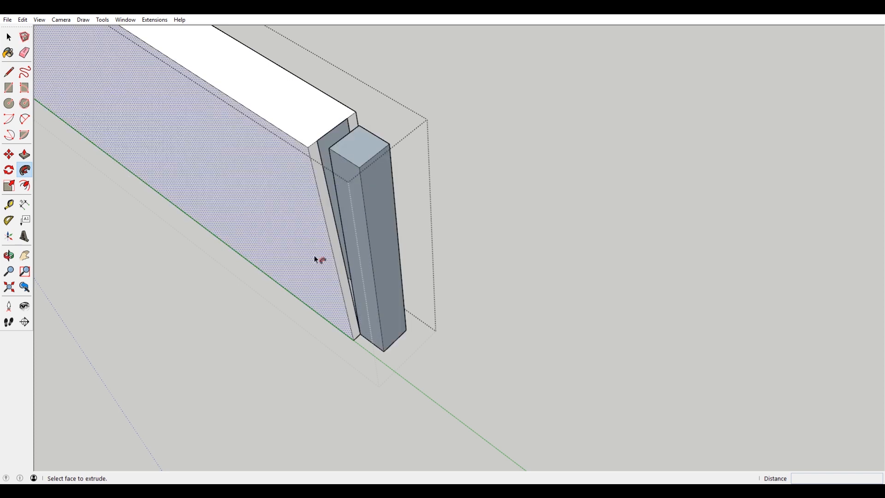
- Draw lines across the gap between the tenon's top and the apron's end to close the wedge
{"action": "scroll", "coordinate": [315, 256], "scroll_direction": "down", "scroll_amount": 1}
{"action": "middle_click_drag", "start_coordinate": [321, 218], "coordinate": [462, 146]}
{"action": "scroll", "coordinate": [346, 221], "scroll_direction": "up", "scroll_amount": 1}
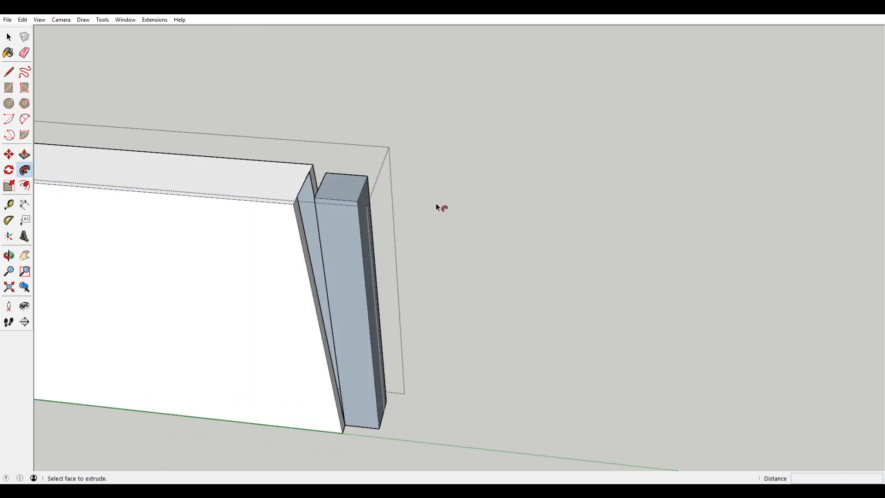
{"action": "middle_click_drag", "start_coordinate": [380, 222], "coordinate": [353, 222]}
{"action": "key", "text": "l"}
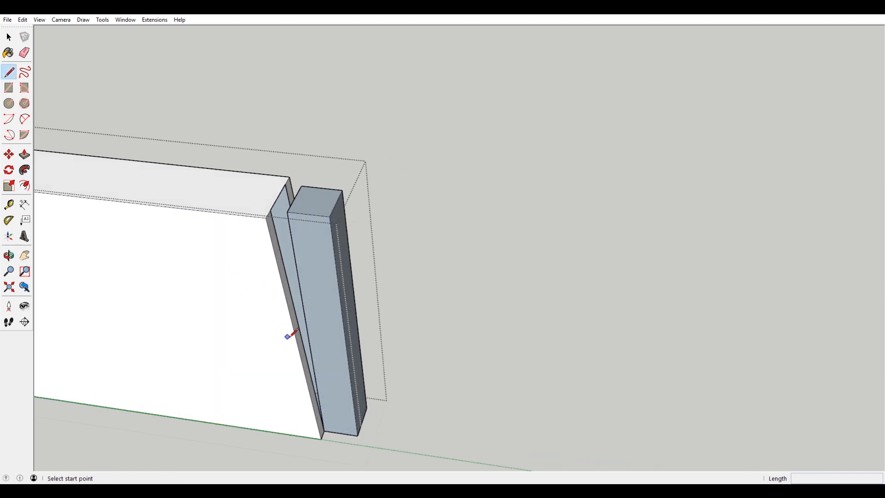
{"action": "scroll", "coordinate": [290, 252], "scroll_direction": "up", "scroll_amount": 1}
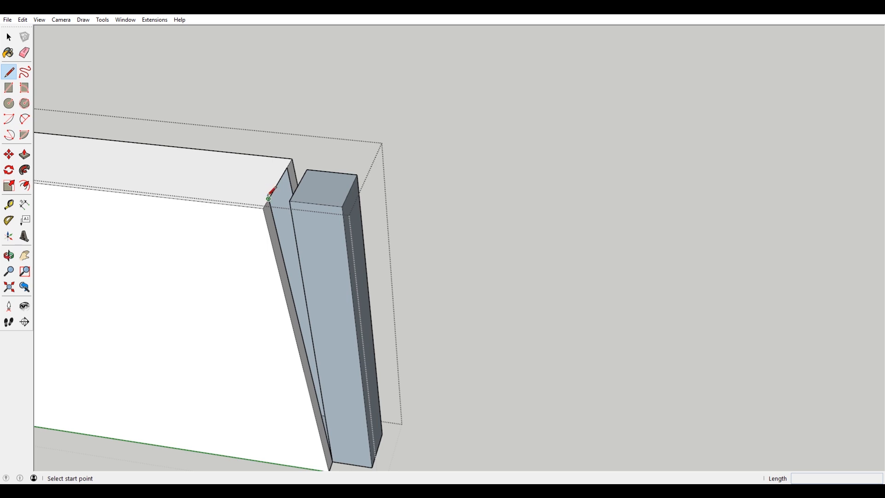
{"action": "left_click", "coordinate": [269, 198]}
{"action": "left_click", "coordinate": [290, 201]}
{"action": "left_click", "coordinate": [307, 169]}
{"action": "left_click", "coordinate": [288, 168]}
- Erase the leftover inner edges on the tenon's top and side faces
{"action": "key", "text": "e"}
{"action": "left_click", "coordinate": [296, 203]}
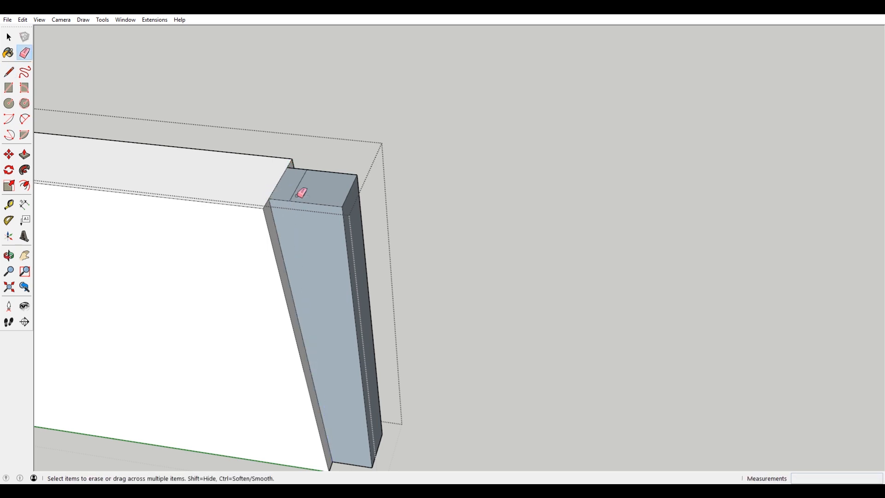
{"action": "left_click", "coordinate": [304, 178]}
{"action": "middle_click_drag", "start_coordinate": [483, 216], "coordinate": [340, 201]}
{"action": "mouse_move", "coordinate": [255, 191]}
{"action": "middle_mouse_down"}
{"action": "mouse_move", "coordinate": [328, 197]}
{"action": "mouse_move", "coordinate": [207, 198]}
{"action": "mouse_move", "coordinate": [658, 213]}
{"action": "mouse_move", "coordinate": [475, 230]}
{"action": "mouse_move", "coordinate": [195, 210]}
{"action": "middle_mouse_up"}
{"action": "scroll", "coordinate": [192, 55], "scroll_direction": "up", "scroll_amount": 3}
{"action": "middle_click_drag", "start_coordinate": [192, 55], "coordinate": [293, 220], "text": "shift"}
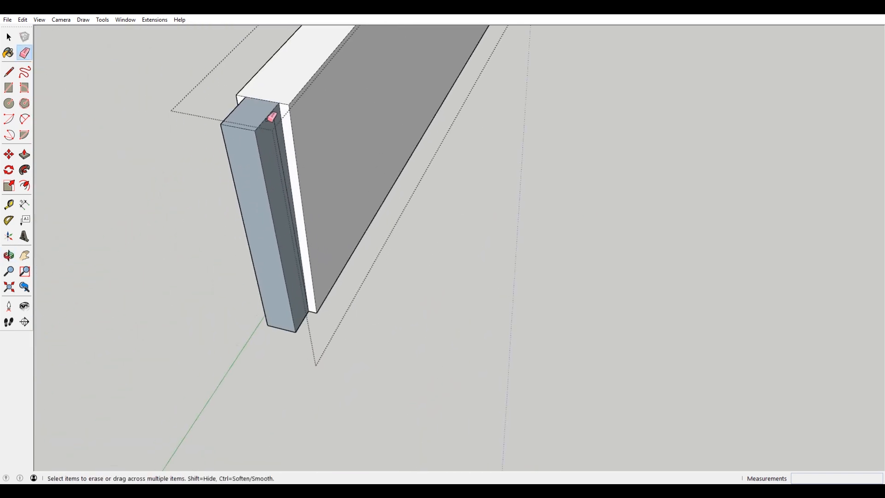
{"action": "left_click", "coordinate": [276, 117]}
- Select all the tenon's faces without the apron's and reverse them
{"action": "middle_click_drag", "start_coordinate": [277, 117], "coordinate": [267, 252]}
{"action": "middle_click_drag", "start_coordinate": [295, 269], "coordinate": [687, 165]}
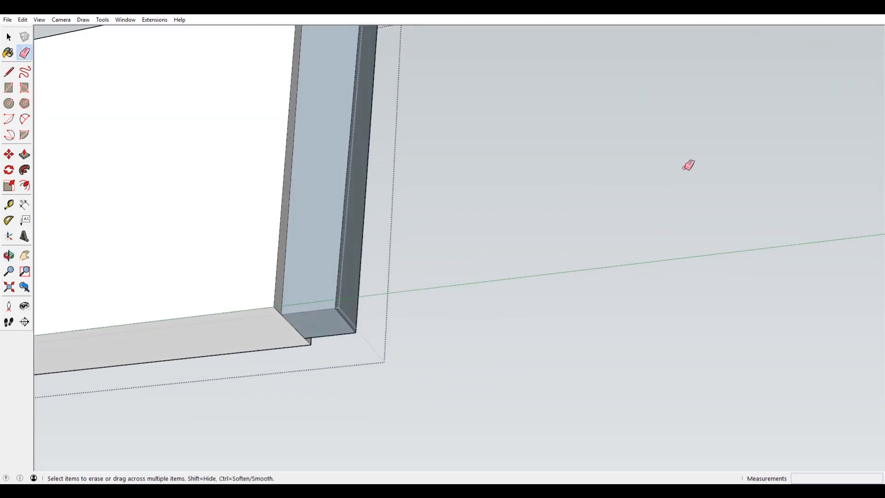
{"action": "middle_click_drag", "start_coordinate": [357, 217], "coordinate": [318, 288]}
{"action": "left_click", "coordinate": [170, 264], "text": "shift"}
{"action": "left_click", "coordinate": [132, 252], "text": "shift"}
{"action": "middle_click_drag", "start_coordinate": [247, 162], "coordinate": [144, 311]}
{"action": "scroll", "coordinate": [496, 186], "scroll_direction": "down", "scroll_amount": 5}
{"action": "scroll", "coordinate": [323, 357], "scroll_direction": "up", "scroll_amount": 5}
{"action": "scroll", "coordinate": [323, 357], "scroll_direction": "up", "scroll_amount": 2}
{"action": "middle_click_drag", "start_coordinate": [461, 331], "coordinate": [240, 171]}
{"action": "right_click", "coordinate": [229, 172]}
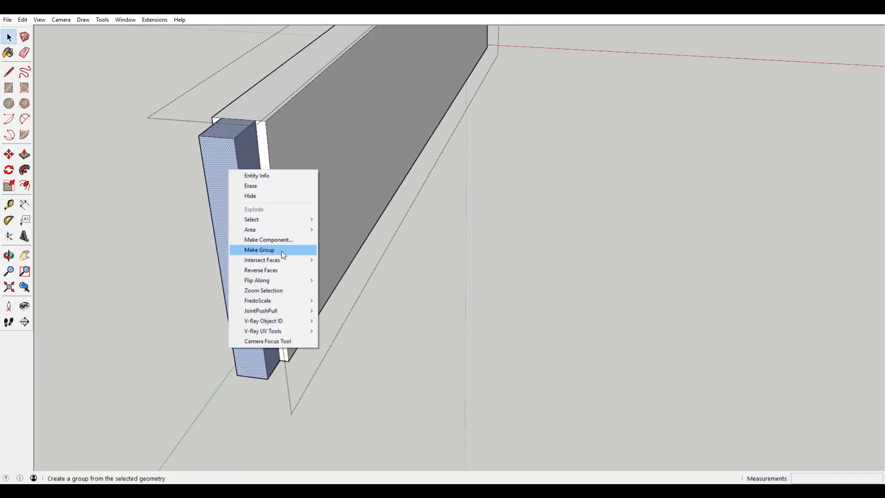
{"action": "left_click", "coordinate": [284, 270]}
{"action": "middle_click_drag", "start_coordinate": [239, 239], "coordinate": [456, 274]}
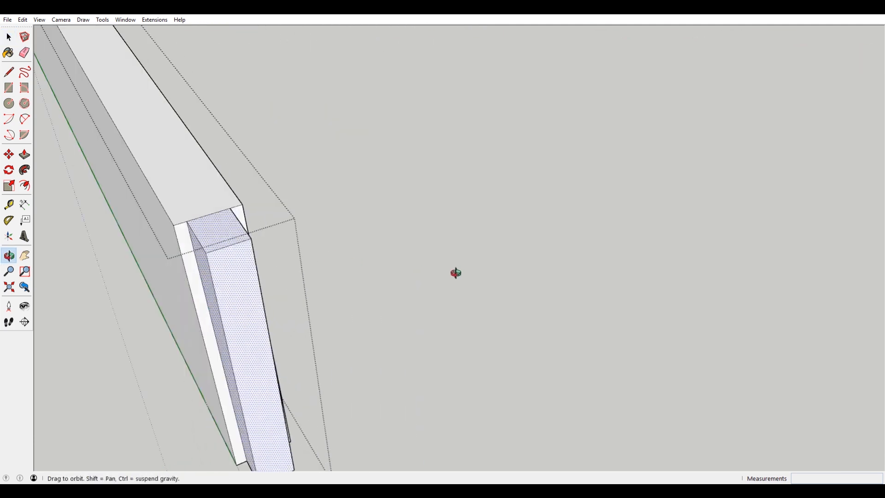
- Copy the tenon from its upper corner to the space beyond the apron's opposite end
{"action": "scroll", "coordinate": [548, 251], "scroll_direction": "down", "scroll_amount": 5}
{"action": "key", "text": "m"}
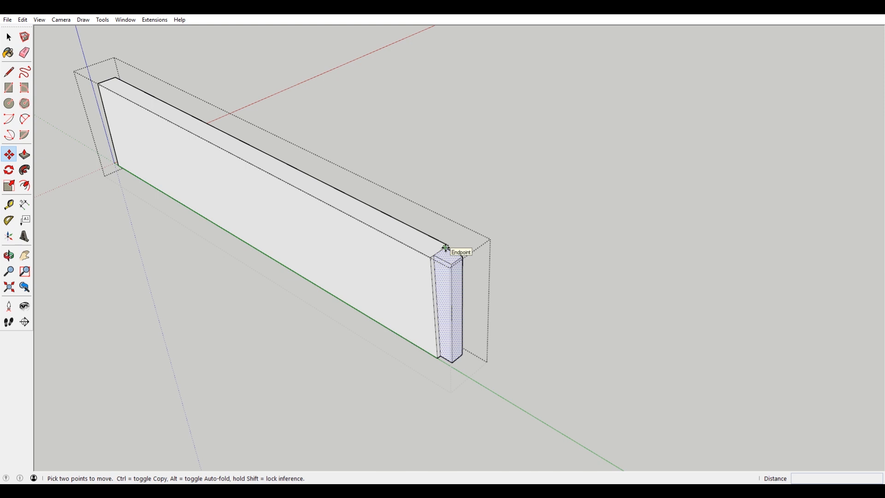
{"action": "key", "text": "ctrl"}
{"action": "left_click", "coordinate": [446, 248]}
{"action": "scroll", "coordinate": [446, 248], "scroll_direction": "down", "scroll_amount": 3}
{"action": "middle_click_drag", "start_coordinate": [209, 170], "coordinate": [341, 231], "text": "shift"}
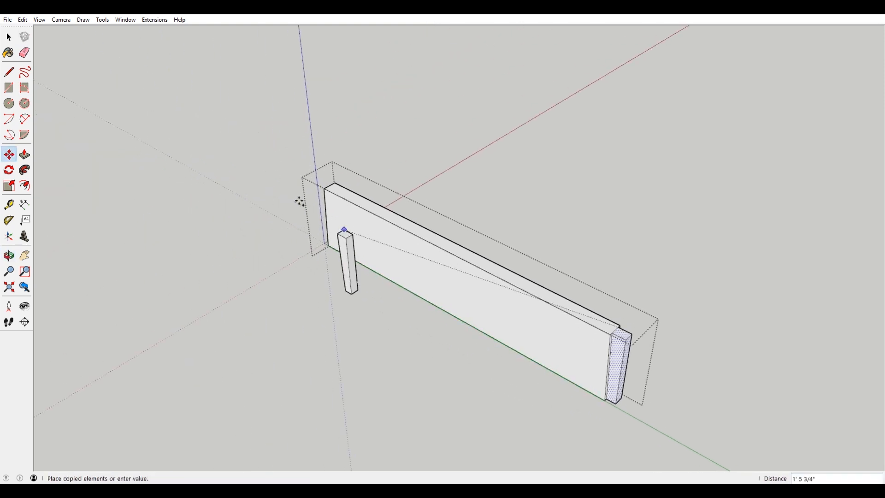
{"action": "left_click", "coordinate": [280, 161]}
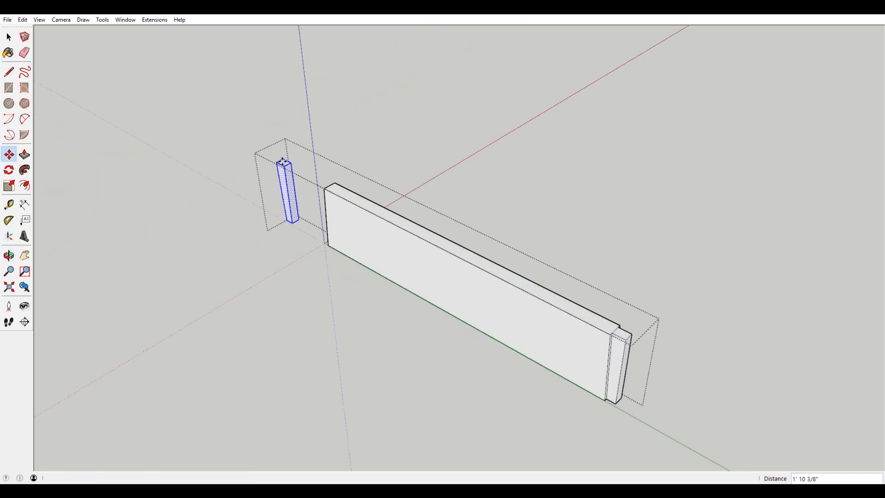
- Flip the copied tenon along the green direction to mirror it for the opposite end
{"action": "key", "text": "space"}
{"action": "right_click", "coordinate": [281, 164]}
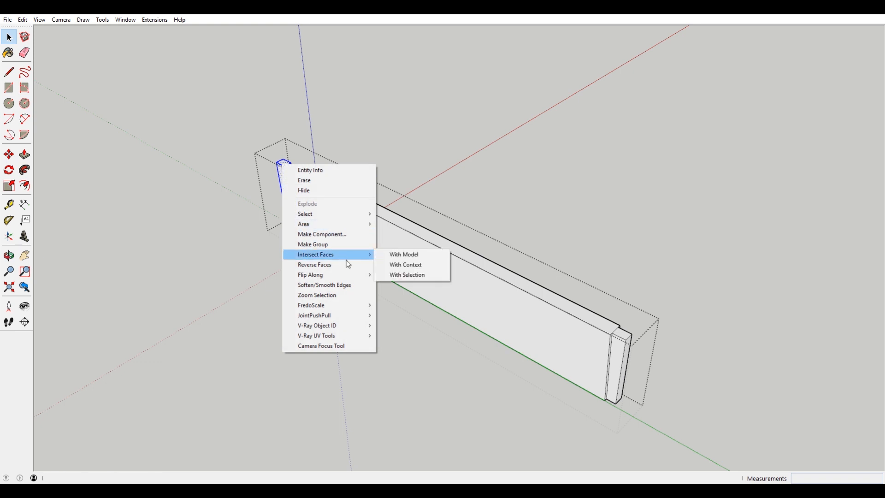
{"action": "mouse_move", "coordinate": [355, 277]}
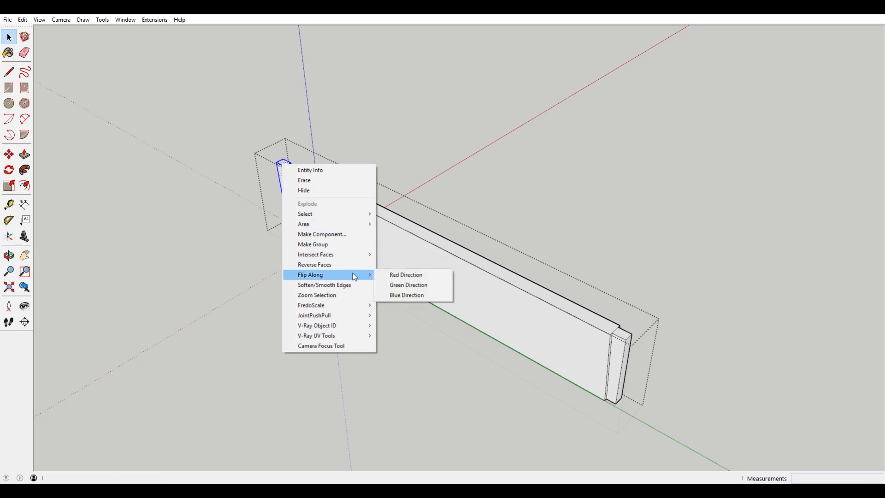
{"action": "left_click", "coordinate": [428, 294]}
- Move the flipped tenon by its upper inner corner onto the apron's end face
{"action": "scroll", "coordinate": [312, 185], "scroll_direction": "up", "scroll_amount": 3}
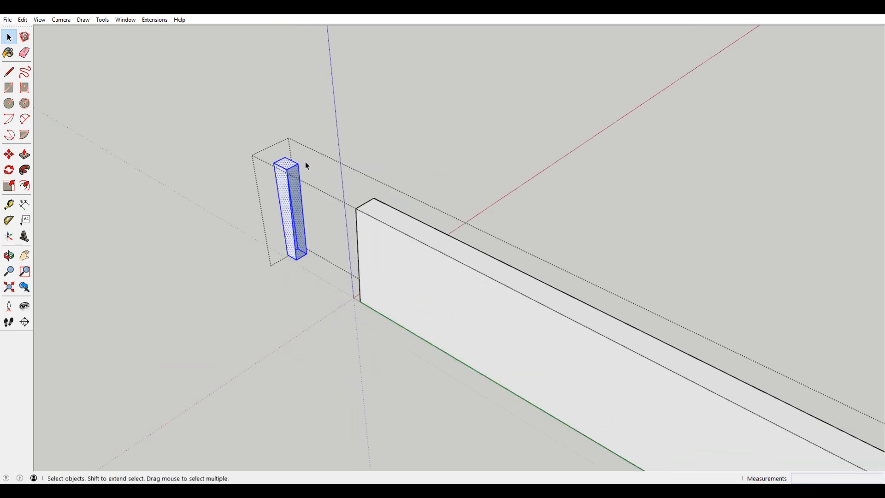
{"action": "key", "text": "m"}
{"action": "left_click", "coordinate": [300, 163]}
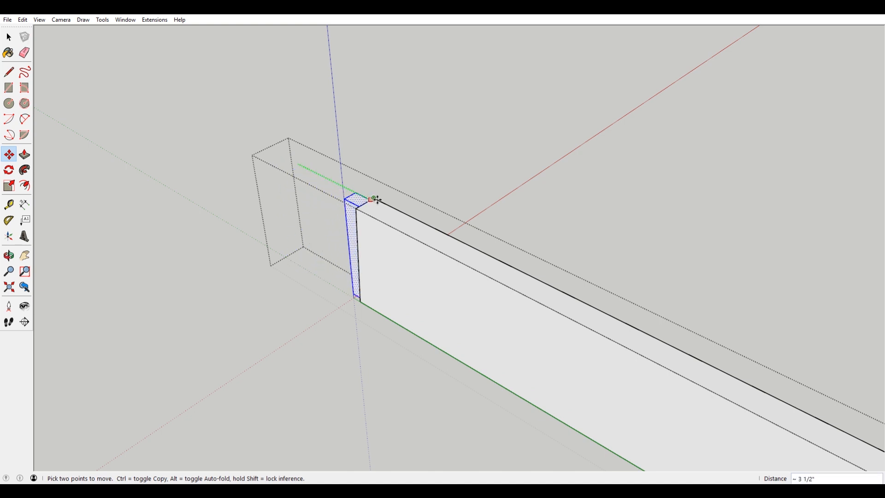
{"action": "middle_click_drag", "start_coordinate": [360, 223], "coordinate": [508, 197]}
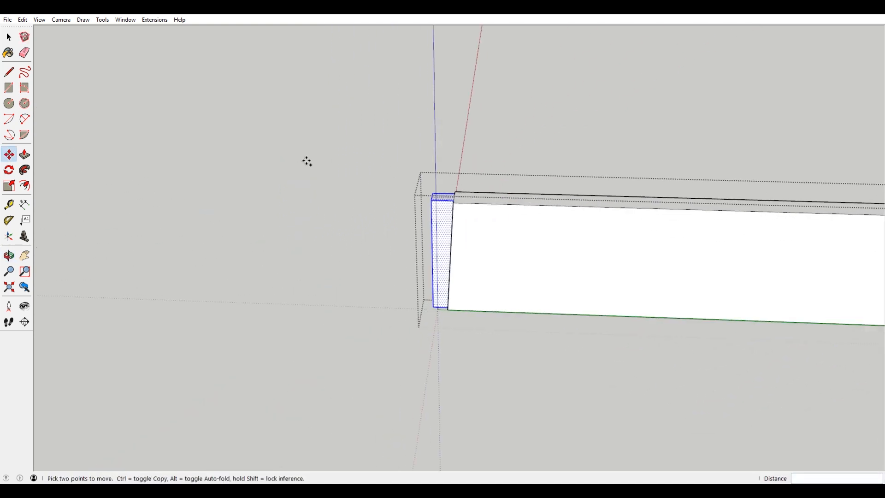
{"action": "scroll", "coordinate": [337, 167], "scroll_direction": "down", "scroll_amount": 3}
{"action": "left_click", "coordinate": [395, 175]}
{"action": "key", "text": "space"}
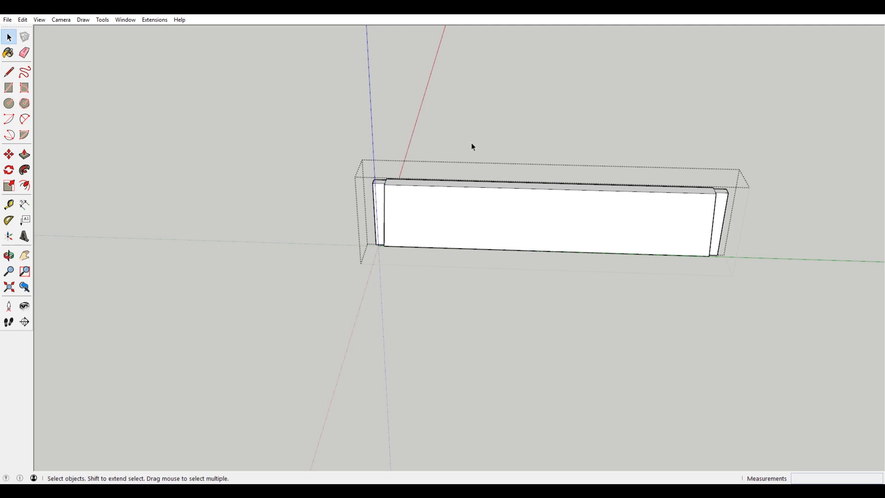
- Erase the seam edge between the original tenon and the apron on the upper face
{"action": "middle_click_drag", "start_coordinate": [694, 168], "coordinate": [664, 178]}
{"action": "middle_click_drag", "start_coordinate": [706, 210], "coordinate": [415, 233]}
{"action": "scroll", "coordinate": [605, 231], "scroll_direction": "up", "scroll_amount": 3}
{"action": "scroll", "coordinate": [392, 229], "scroll_direction": "up", "scroll_amount": 3}
{"action": "left_click", "coordinate": [405, 217]}
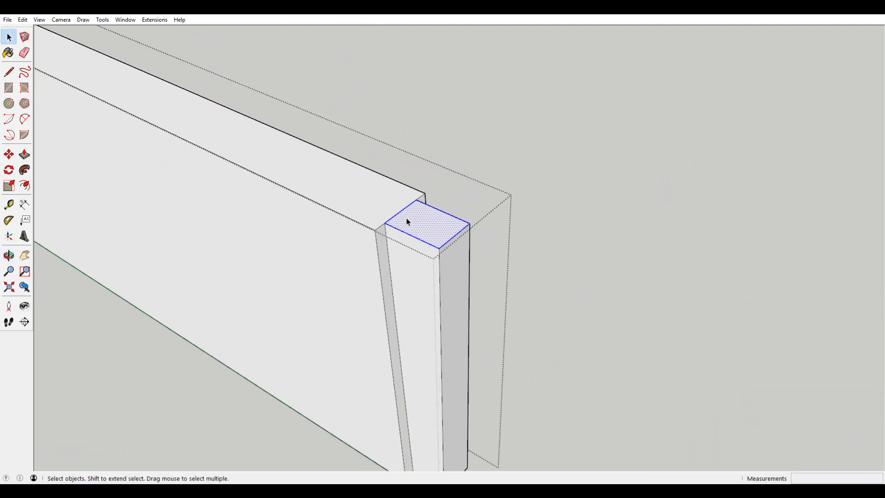
{"action": "left_click", "coordinate": [387, 198]}
{"action": "scroll", "coordinate": [401, 198], "scroll_direction": "up", "scroll_amount": 2}
{"action": "left_click", "coordinate": [414, 215]}
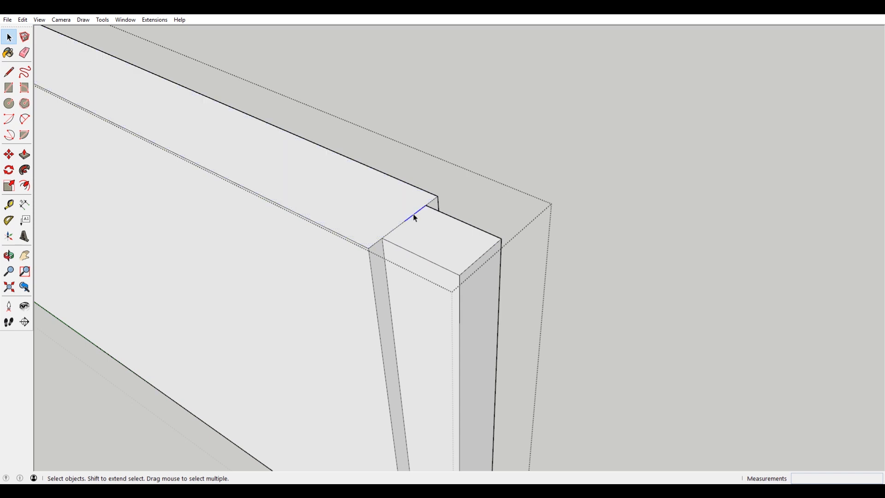
{"action": "key", "text": "e"}
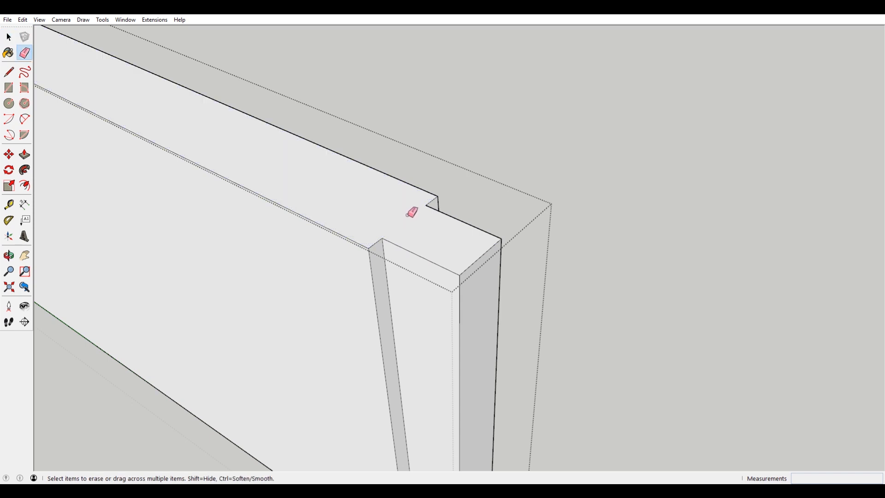
- Erase the seam edges between the apron and both tenons on the underside
{"action": "scroll", "coordinate": [443, 361], "scroll_direction": "down", "scroll_amount": 4}
{"action": "mouse_move", "coordinate": [442, 362]}
{"action": "middle_mouse_down"}
{"action": "mouse_move", "coordinate": [352, 95]}
{"action": "mouse_move", "coordinate": [375, 231]}
{"action": "middle_mouse_up"}
{"action": "scroll", "coordinate": [359, 175], "scroll_direction": "up", "scroll_amount": 4}
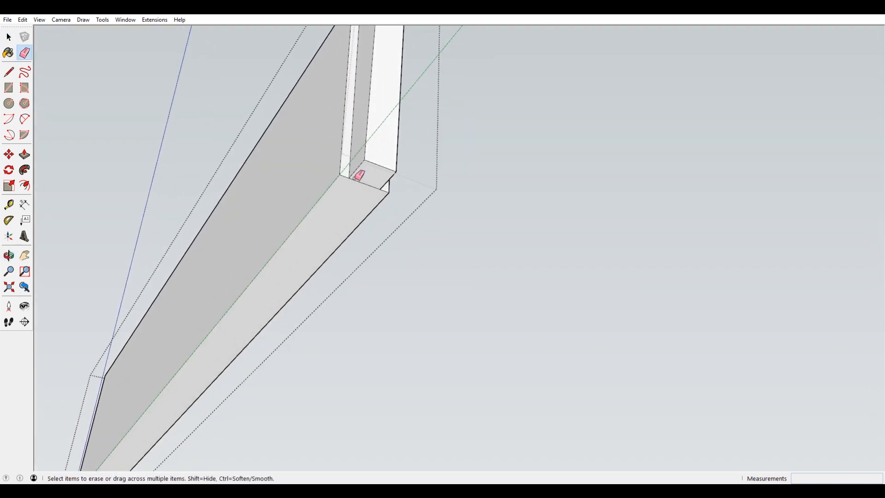
{"action": "scroll", "coordinate": [358, 180], "scroll_direction": "down", "scroll_amount": 4}
{"action": "middle_click_drag", "start_coordinate": [376, 182], "coordinate": [359, 229]}
{"action": "scroll", "coordinate": [348, 300], "scroll_direction": "up", "scroll_amount": 4}
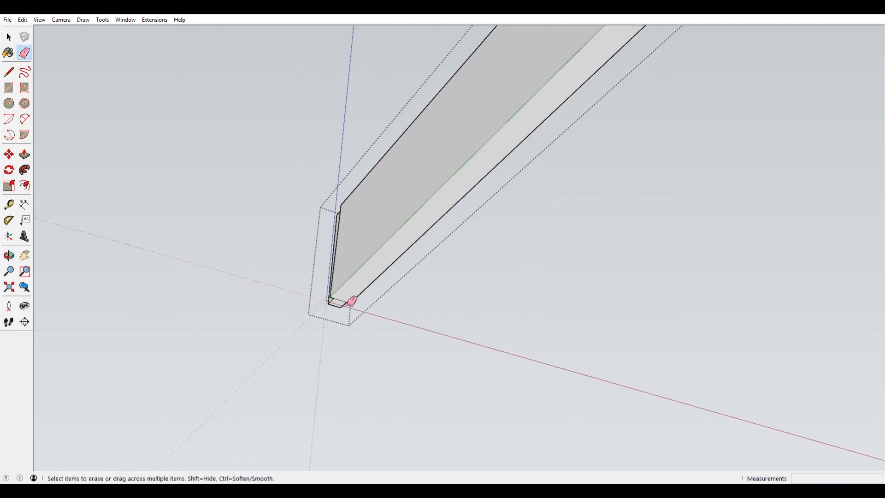
{"action": "left_click", "coordinate": [336, 298]}
- Erase the seam edge between the copied tenon and the apron on the upper face
{"action": "scroll", "coordinate": [355, 263], "scroll_direction": "down", "scroll_amount": 2}
{"action": "middle_click_drag", "start_coordinate": [364, 169], "coordinate": [490, 308]}
{"action": "scroll", "coordinate": [448, 291], "scroll_direction": "up", "scroll_amount": 4}
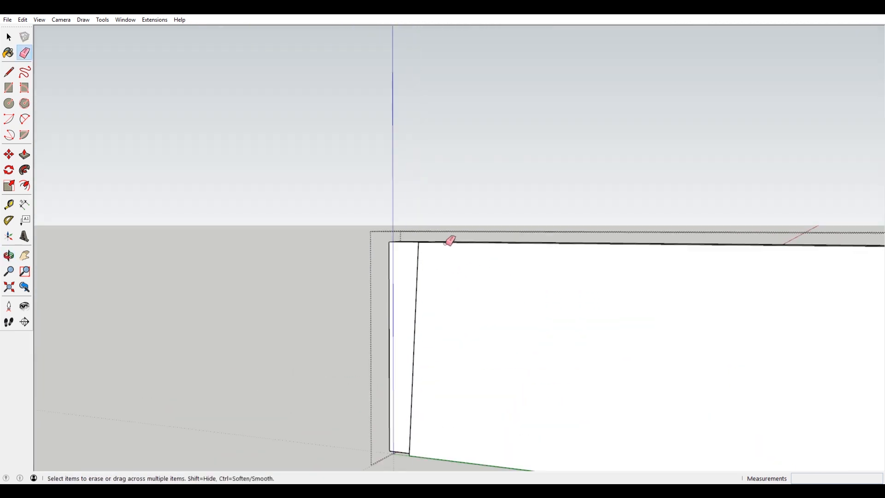
{"action": "middle_click_drag", "start_coordinate": [443, 208], "coordinate": [436, 253]}
{"action": "scroll", "coordinate": [436, 245], "scroll_direction": "up", "scroll_amount": 2}
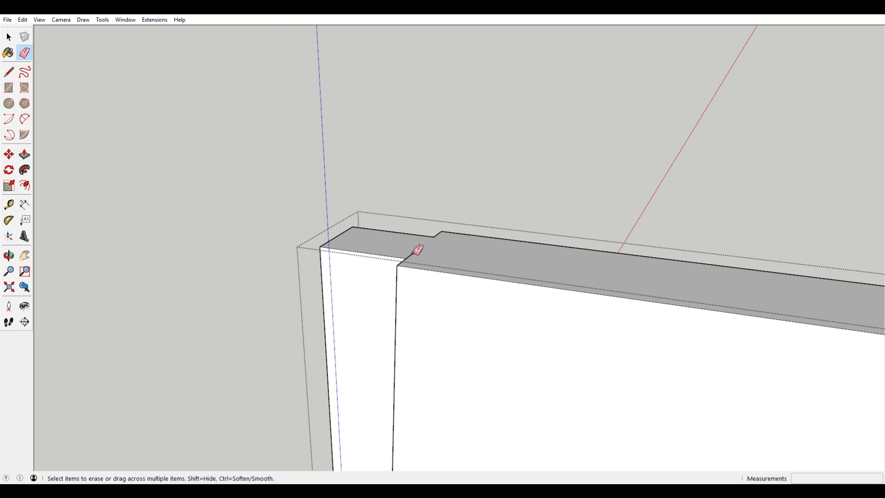
{"action": "left_click", "coordinate": [413, 253]}
- Close the apron's nested group and component and return to the whole table
{"action": "scroll", "coordinate": [411, 239], "scroll_direction": "down", "scroll_amount": 7}
{"action": "middle_click_drag", "start_coordinate": [493, 169], "coordinate": [599, 170]}
{"action": "key", "text": "space"}
{"action": "left_click", "coordinate": [599, 170]}
{"action": "scroll", "coordinate": [456, 203], "scroll_direction": "down", "scroll_amount": 3}
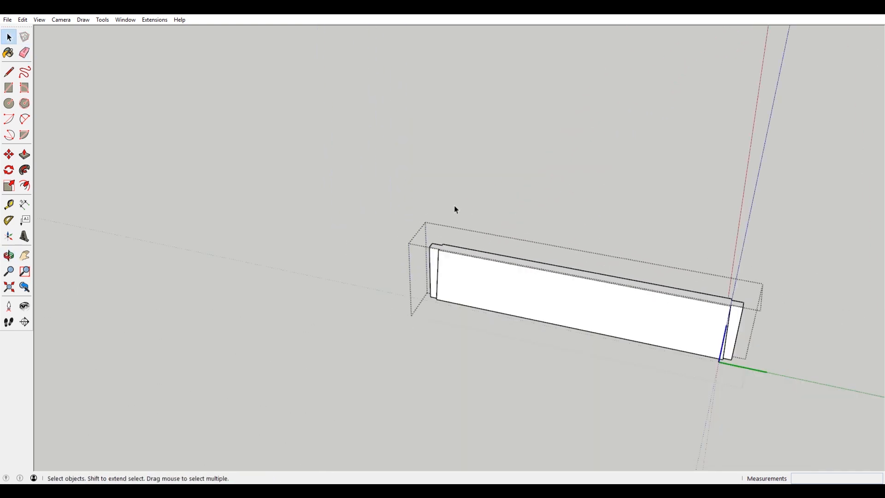
{"action": "scroll", "coordinate": [455, 206], "scroll_direction": "down", "scroll_amount": 3}
{"action": "left_click", "coordinate": [659, 177]}
{"action": "scroll", "coordinate": [645, 199], "scroll_direction": "down", "scroll_amount": 1}
{"action": "middle_click_drag", "start_coordinate": [649, 221], "coordinate": [579, 219]}
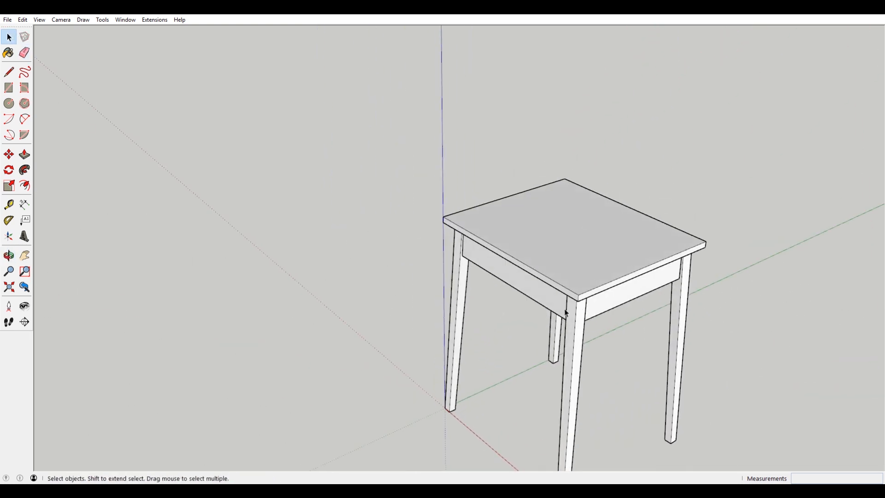
- Open the adjacent side apron for editing and paste the copied tenon in place inside it
{"action": "middle_click_drag", "start_coordinate": [811, 295], "coordinate": [737, 213]}
{"action": "scroll", "coordinate": [625, 285], "scroll_direction": "up", "scroll_amount": 3}
{"action": "middle_click_drag", "start_coordinate": [626, 286], "coordinate": [452, 290]}
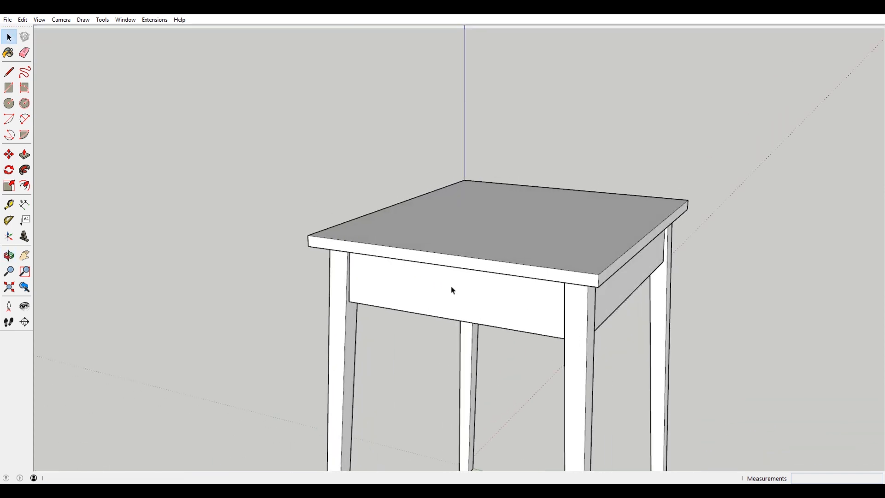
{"action": "double_click", "coordinate": [466, 296]}
{"action": "middle_click_drag", "start_coordinate": [419, 261], "coordinate": [436, 312]}
{"action": "left_click", "coordinate": [23, 20]}
{"action": "left_click", "coordinate": [62, 85]}
{"action": "middle_click_drag", "start_coordinate": [265, 173], "coordinate": [361, 203]}
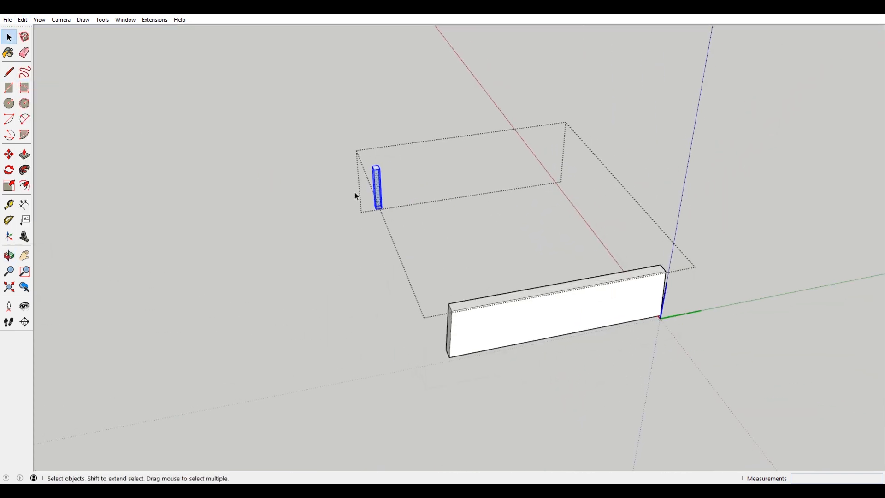
- Rotate the pasted tenon 90 degrees about the midpoint of its top edge
{"action": "scroll", "coordinate": [360, 199], "scroll_direction": "up", "scroll_amount": 5}
{"action": "key", "text": "q"}
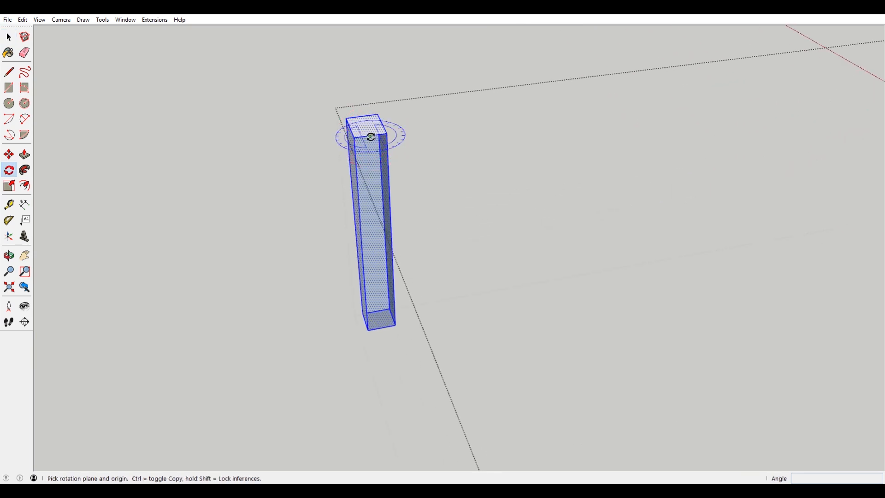
{"action": "left_click", "coordinate": [371, 136]}
{"action": "left_click", "coordinate": [387, 133]}
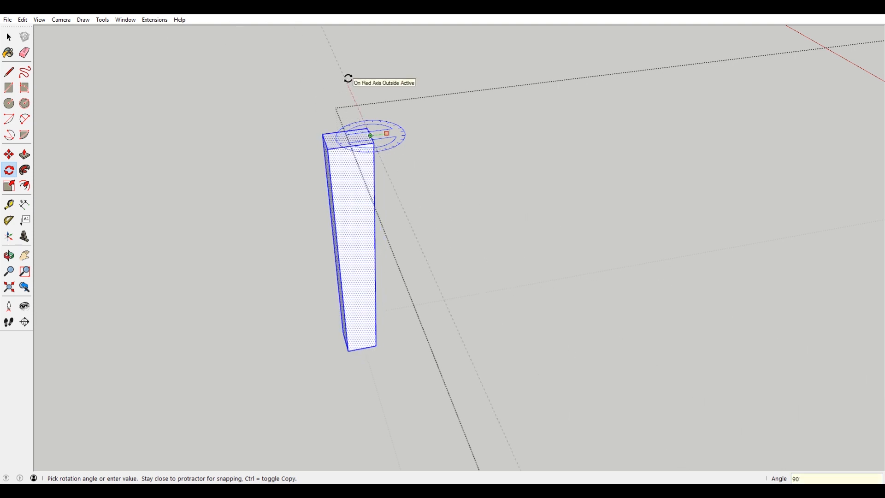
{"action": "left_click", "coordinate": [348, 78]}
- Move the rotated tenon by its top-edge midpoint to the top midpoint of the side apron's near end
{"action": "key", "text": "m"}
{"action": "scroll", "coordinate": [368, 135], "scroll_direction": "up", "scroll_amount": 1}
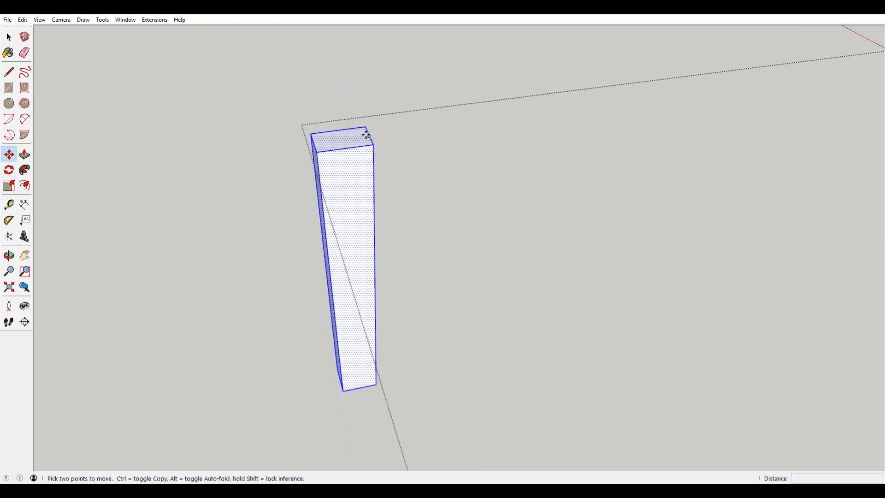
{"action": "left_click", "coordinate": [367, 135]}
{"action": "scroll", "coordinate": [367, 134], "scroll_direction": "down", "scroll_amount": 8}
{"action": "scroll", "coordinate": [431, 279], "scroll_direction": "up", "scroll_amount": 9}
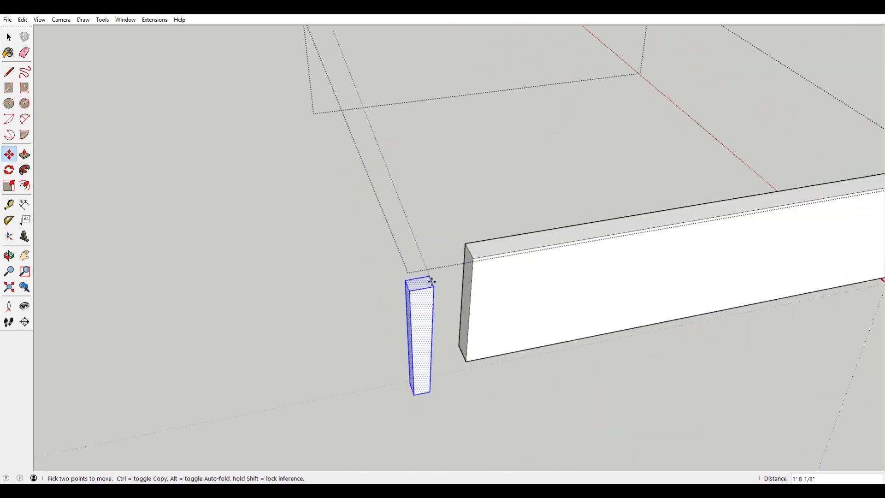
{"action": "left_click", "coordinate": [541, 203]}
{"action": "scroll", "coordinate": [535, 201], "scroll_direction": "down", "scroll_amount": 2}
{"action": "scroll", "coordinate": [531, 199], "scroll_direction": "down", "scroll_amount": 1}
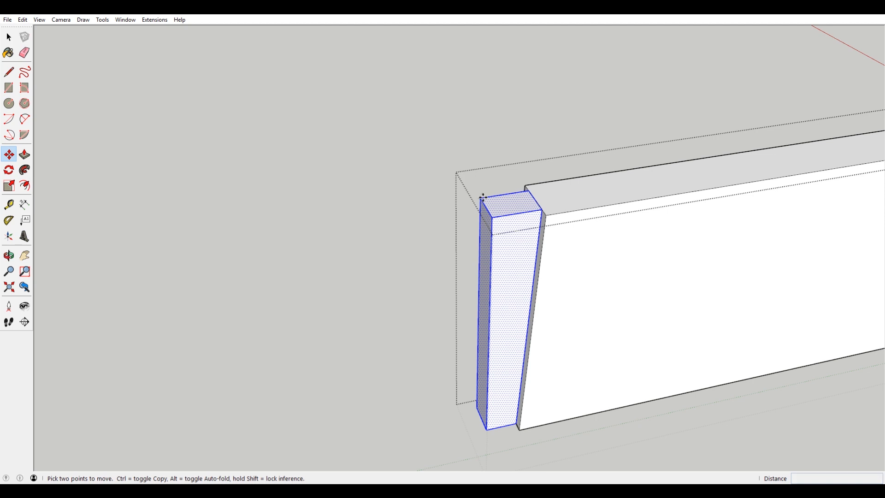
- Copy the tenon beyond the side apron's opposite end and flip the copy along the apron's length
{"action": "scroll", "coordinate": [481, 198], "scroll_direction": "down", "scroll_amount": 3}
{"action": "middle_click_drag", "start_coordinate": [508, 189], "coordinate": [486, 208]}
{"action": "scroll", "coordinate": [703, 175], "scroll_direction": "up", "scroll_amount": 2}
{"action": "left_click", "coordinate": [705, 168]}
{"action": "key", "text": "space"}
{"action": "right_click", "coordinate": [707, 168]}
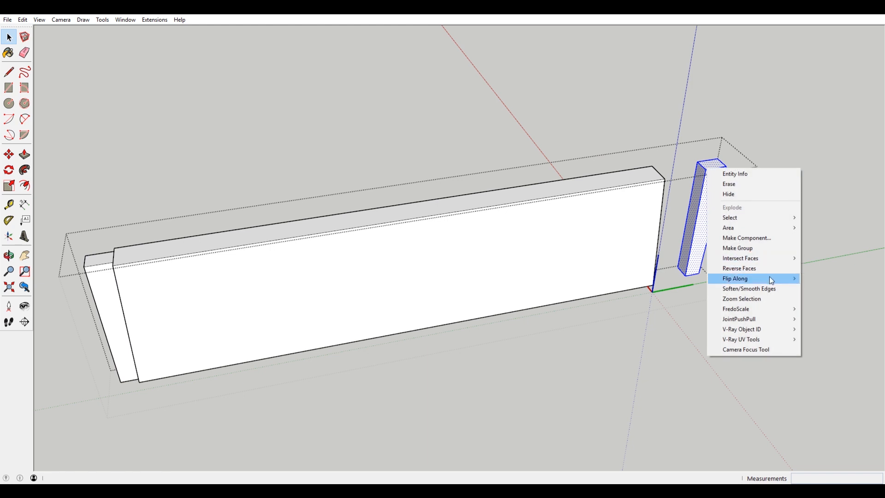
{"action": "mouse_move", "coordinate": [775, 278]}
{"action": "left_click", "coordinate": [831, 290]}
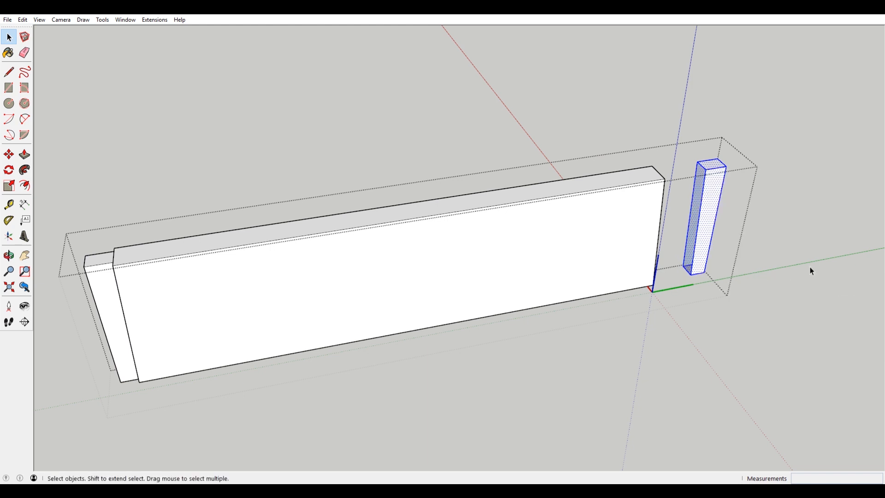
- Move the flipped tenon by its top-edge midpoint to the top midpoint of the apron's end
{"action": "scroll", "coordinate": [799, 203], "scroll_direction": "up", "scroll_amount": 2}
{"action": "key", "text": "m"}
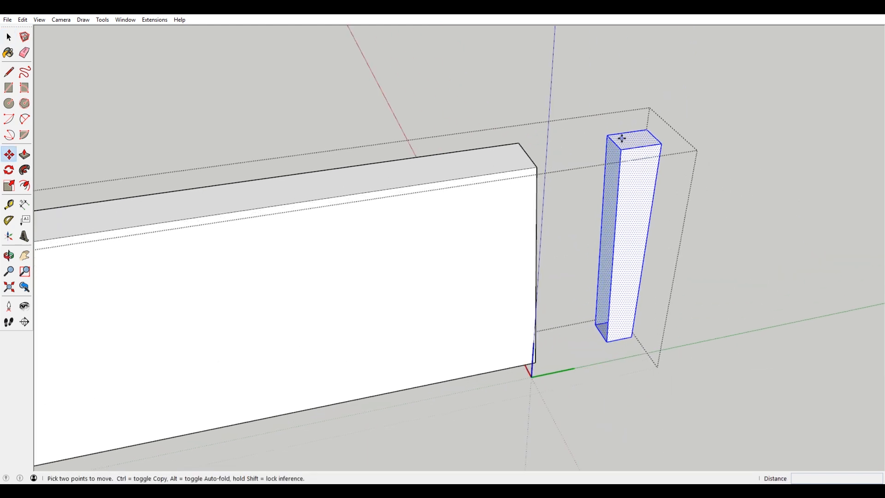
{"action": "left_click", "coordinate": [615, 144]}
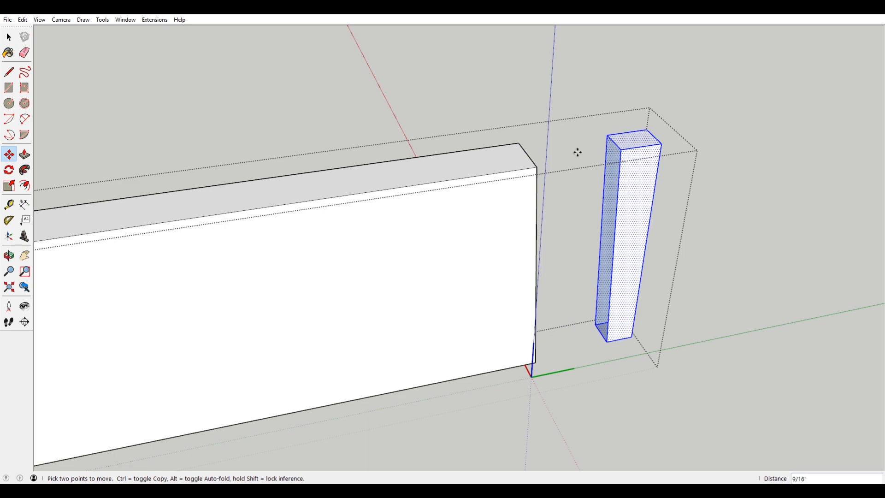
{"action": "left_click", "coordinate": [529, 155]}
{"action": "key", "text": "space"}
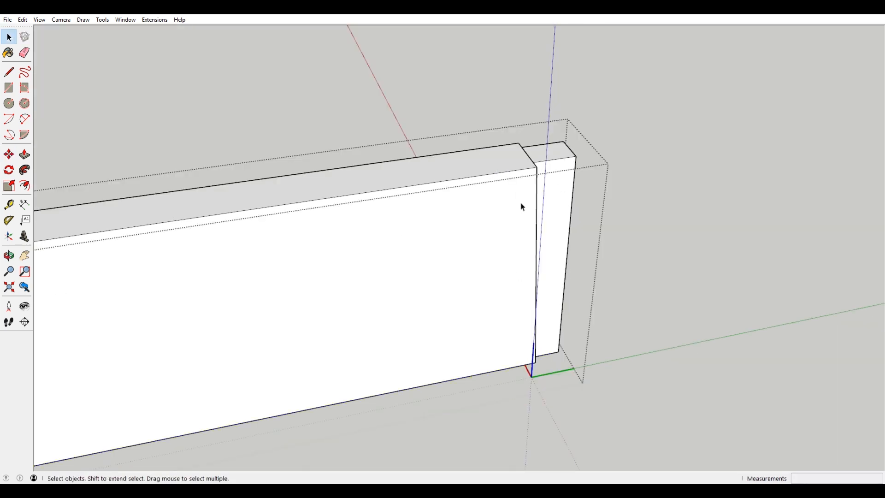
- Try to erase the seam edge between the flipped tenon and the side apron on the upper face
{"action": "key", "text": "e"}
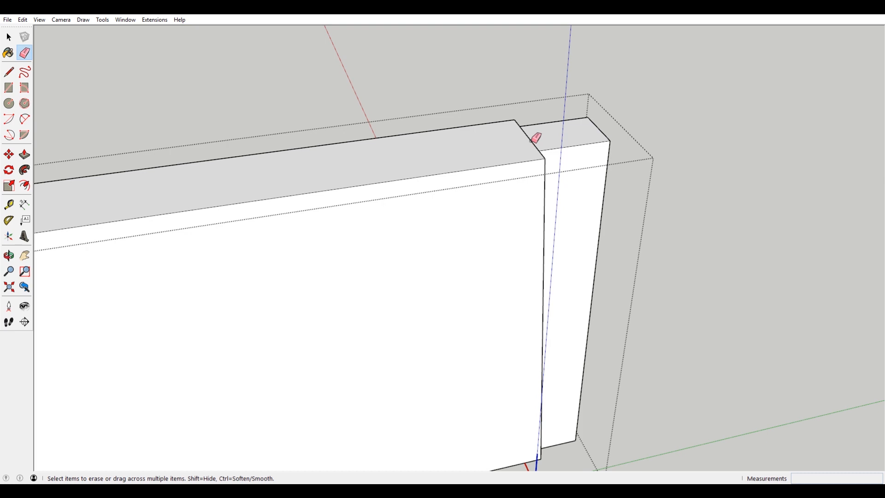
{"action": "left_click", "coordinate": [534, 140]}
{"action": "key", "text": "ctrl+z"}
{"action": "key", "text": "space"}
- Select both tenons of the side apron and cut them out of the component
{"action": "left_click", "coordinate": [547, 142]}
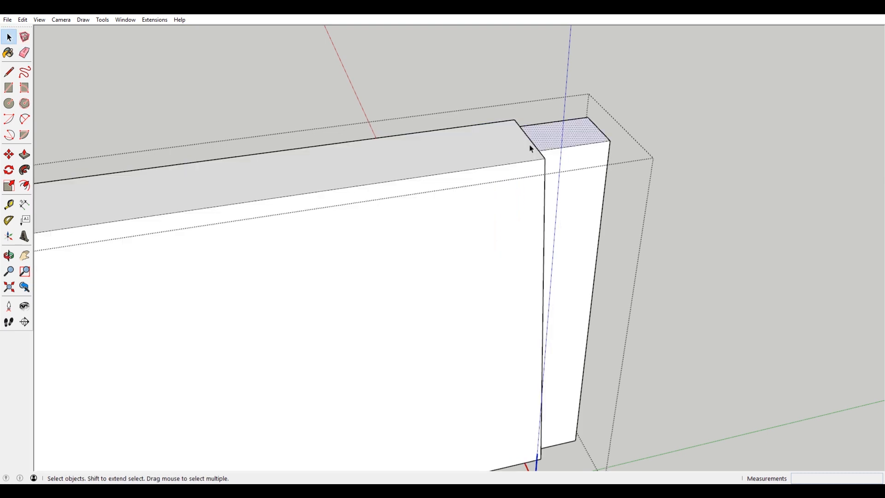
{"action": "scroll", "coordinate": [416, 201], "scroll_direction": "down", "scroll_amount": 3}
{"action": "middle_click_drag", "start_coordinate": [429, 226], "coordinate": [524, 202], "text": "shift"}
{"action": "triple_click", "coordinate": [583, 153]}
{"action": "middle_click_drag", "start_coordinate": [582, 152], "coordinate": [458, 201]}
{"action": "triple_click", "coordinate": [89, 228], "text": "ctrl"}
- Explode the side apron's nested group and paste both tenons back in place
{"action": "left_click", "coordinate": [212, 215]}
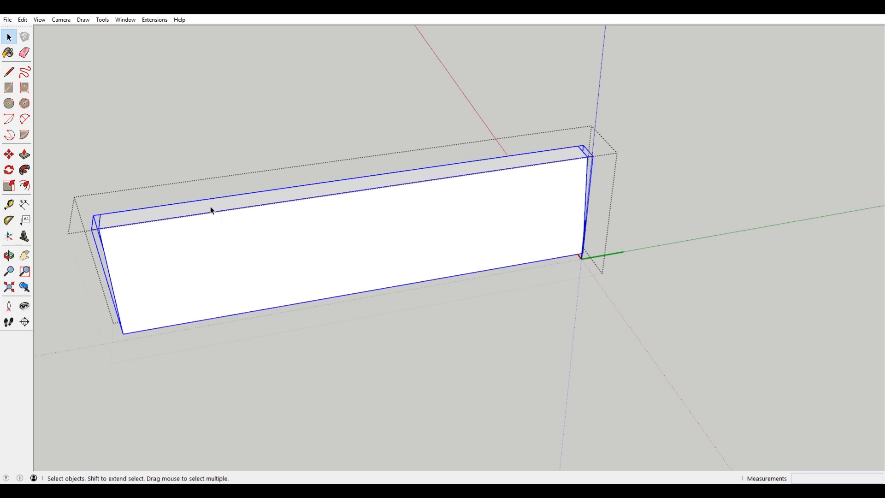
{"action": "right_click", "coordinate": [212, 211]}
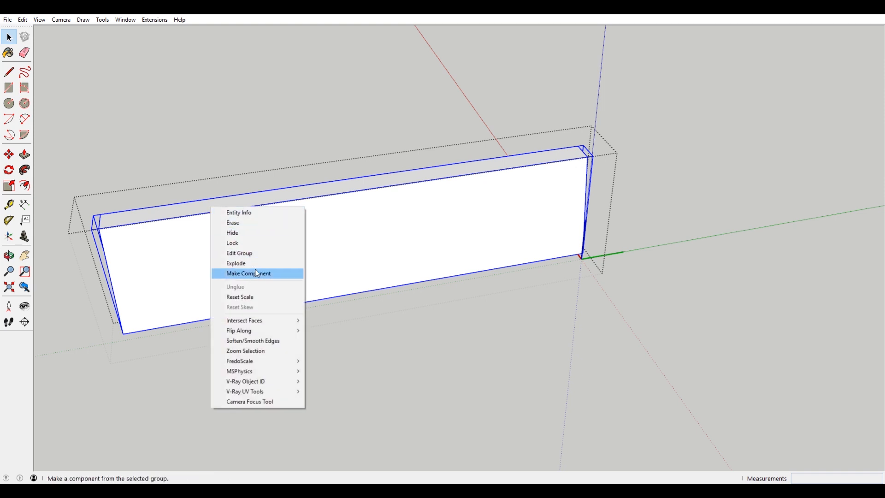
{"action": "left_click", "coordinate": [272, 264]}
{"action": "left_click", "coordinate": [22, 20]}
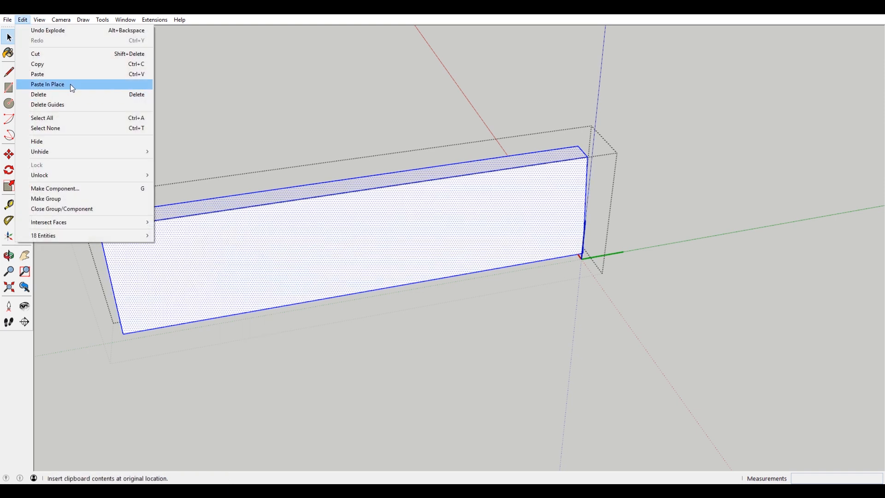
{"action": "left_click", "coordinate": [70, 85]}
- Delete the seam edges between the side apron and the flipped tenon
{"action": "scroll", "coordinate": [596, 153], "scroll_direction": "up", "scroll_amount": 2}
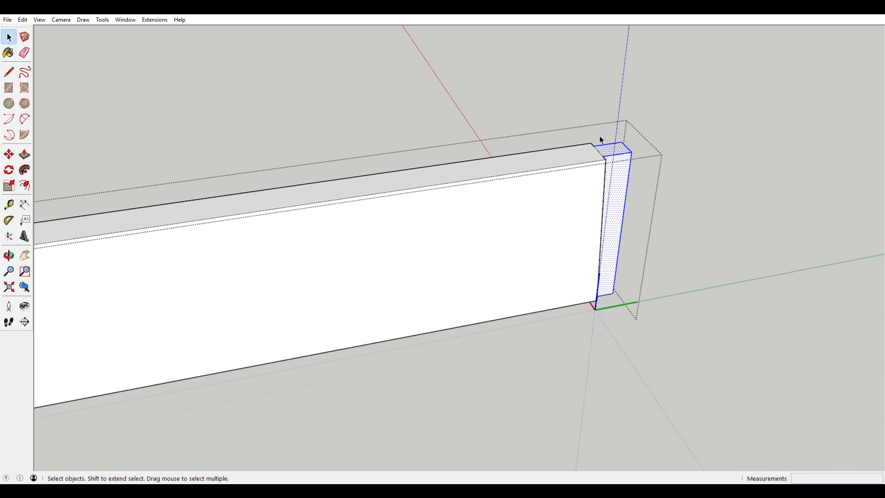
{"action": "scroll", "coordinate": [602, 144], "scroll_direction": "up", "scroll_amount": 3}
{"action": "left_click", "coordinate": [588, 221]}
{"action": "key", "text": "Delete"}
{"action": "left_click", "coordinate": [597, 231]}
{"action": "key", "text": "Delete"}
- Erase the remaining seam edges between the side apron and its tenons, and return to the whole table
{"action": "scroll", "coordinate": [611, 237], "scroll_direction": "down", "scroll_amount": 4}
{"action": "middle_click_drag", "start_coordinate": [632, 249], "coordinate": [521, 97]}
{"action": "scroll", "coordinate": [358, 89], "scroll_direction": "up", "scroll_amount": 2}
{"action": "key", "text": "e"}
{"action": "mouse_move", "coordinate": [375, 89]}
{"action": "middle_mouse_down"}
{"action": "mouse_move", "coordinate": [402, 173]}
{"action": "mouse_move", "coordinate": [701, 184]}
{"action": "mouse_move", "coordinate": [292, 195]}
{"action": "mouse_move", "coordinate": [411, 219]}
{"action": "mouse_move", "coordinate": [429, 212]}
{"action": "mouse_move", "coordinate": [425, 140]}
{"action": "mouse_move", "coordinate": [514, 134]}
{"action": "middle_mouse_up"}
{"action": "scroll", "coordinate": [448, 205], "scroll_direction": "down", "scroll_amount": 6}
{"action": "mouse_move", "coordinate": [448, 206]}
{"action": "middle_mouse_down"}
{"action": "mouse_move", "coordinate": [460, 234]}
{"action": "mouse_move", "coordinate": [530, 212]}
{"action": "middle_mouse_up"}
{"action": "key", "text": "space"}
{"action": "scroll", "coordinate": [550, 145], "scroll_direction": "down", "scroll_amount": 4}
{"action": "middle_click_drag", "start_coordinate": [557, 160], "coordinate": [629, 155]}
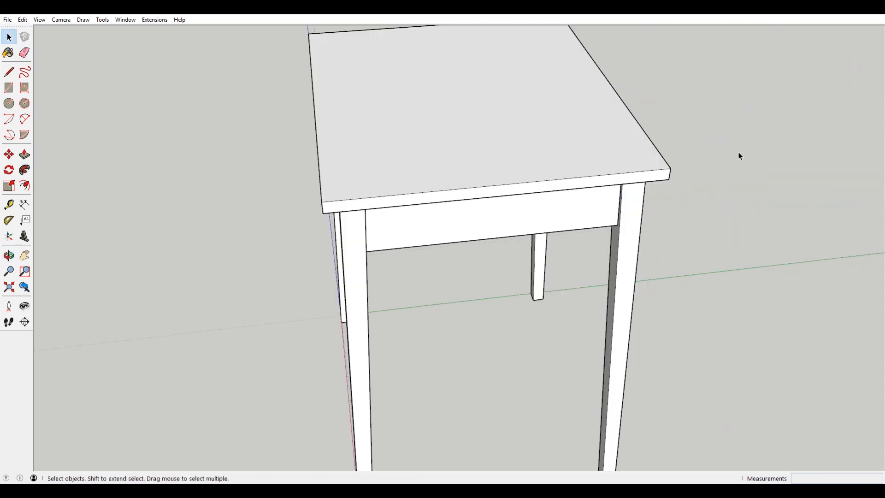
- Select the two aprons that meet at one corner leg and copy them
{"action": "middle_click_drag", "start_coordinate": [739, 154], "coordinate": [441, 166]}
{"action": "scroll", "coordinate": [438, 164], "scroll_direction": "up", "scroll_amount": 2}
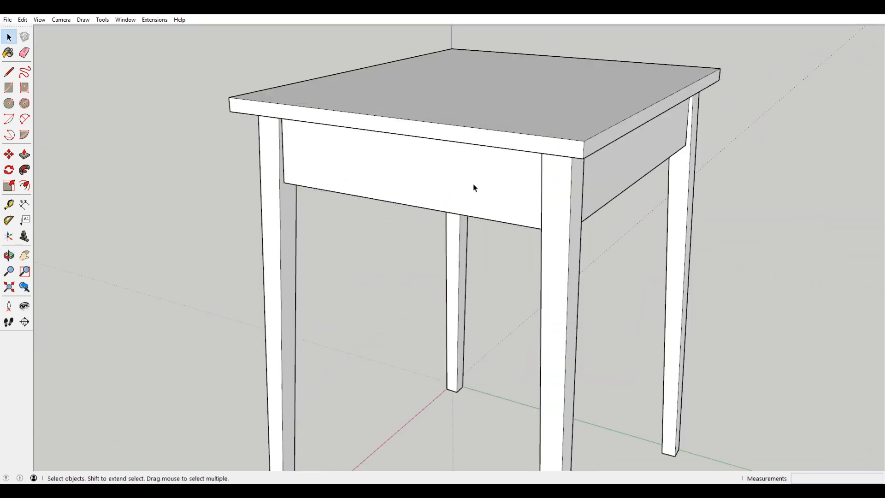
{"action": "middle_click_drag", "start_coordinate": [475, 189], "coordinate": [515, 195]}
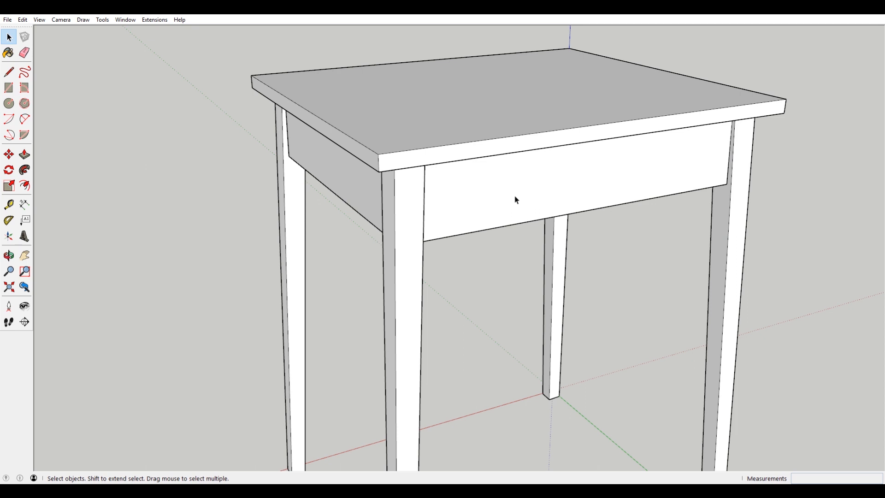
{"action": "middle_click_drag", "start_coordinate": [473, 197], "coordinate": [547, 189]}
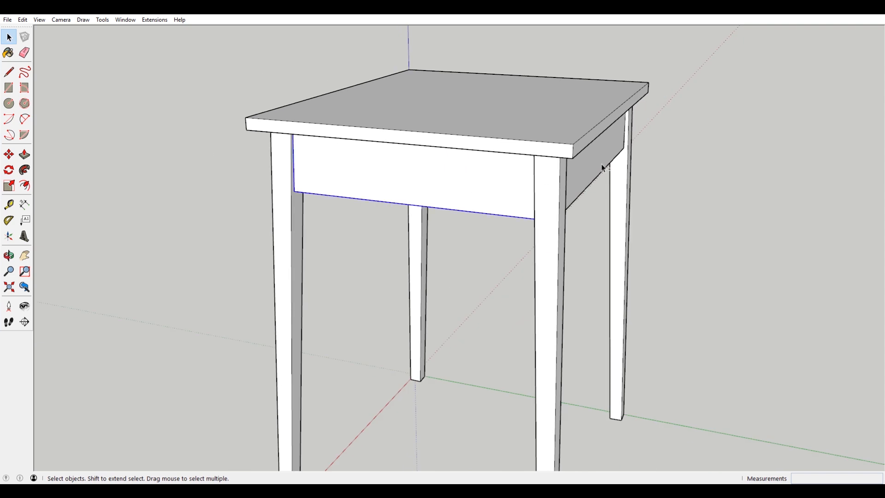
{"action": "middle_click_drag", "start_coordinate": [627, 187], "coordinate": [501, 101]}
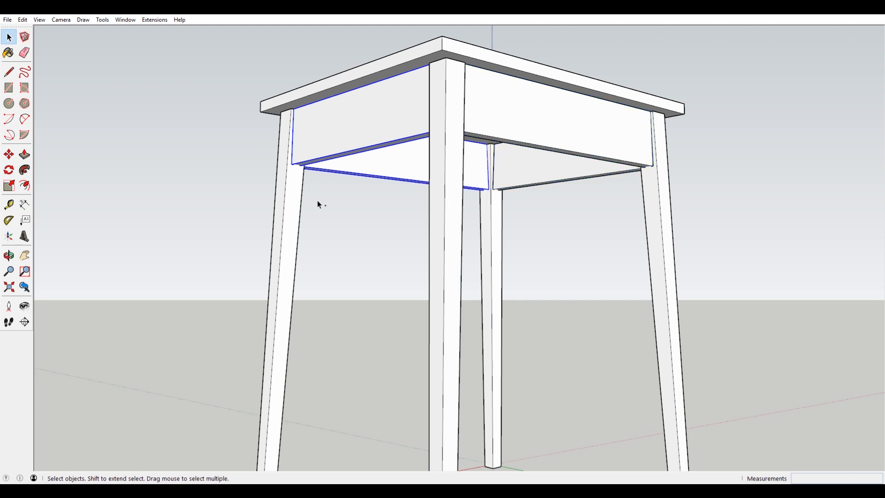
- Open the corner leg component and make a group from all of the leg's geometry
{"action": "left_click", "coordinate": [298, 190]}
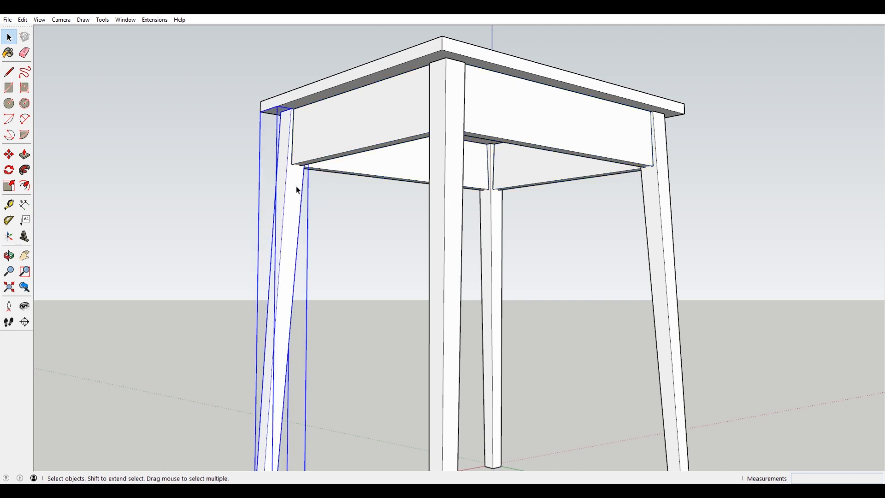
{"action": "double_click", "coordinate": [298, 190]}
{"action": "left_click", "coordinate": [22, 20]}
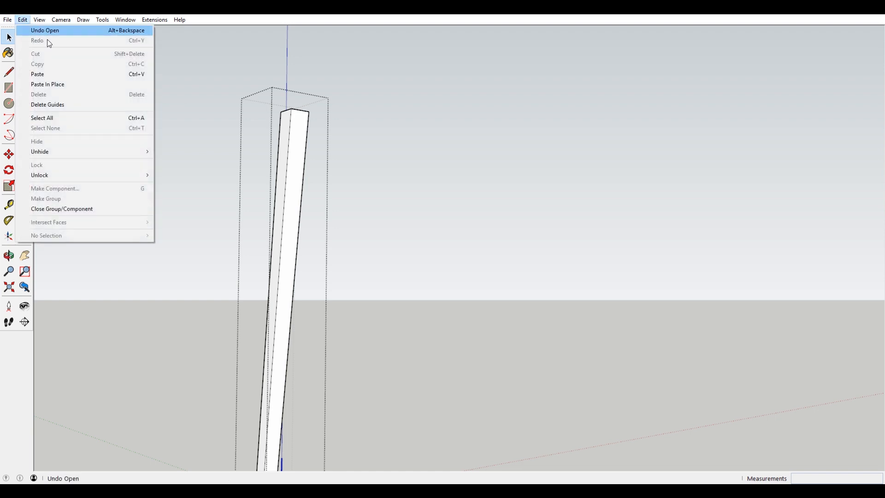
{"action": "left_click", "coordinate": [290, 135]}
{"action": "left_click", "coordinate": [302, 135]}
{"action": "triple_click", "coordinate": [302, 134]}
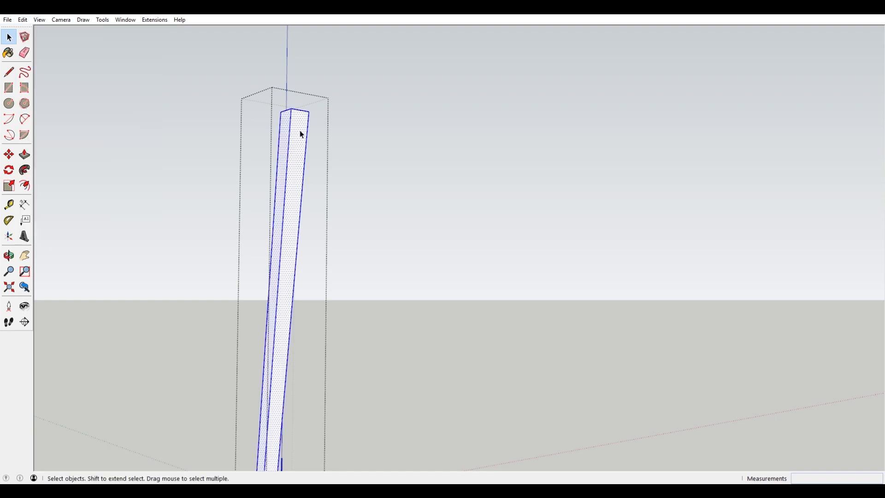
{"action": "left_click", "coordinate": [23, 20]}
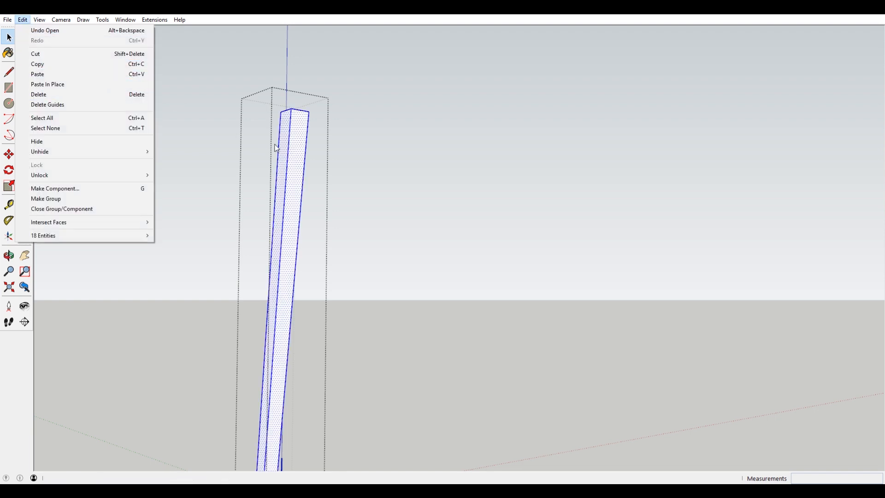
{"action": "right_click", "coordinate": [303, 139]}
{"action": "left_click", "coordinate": [354, 221]}
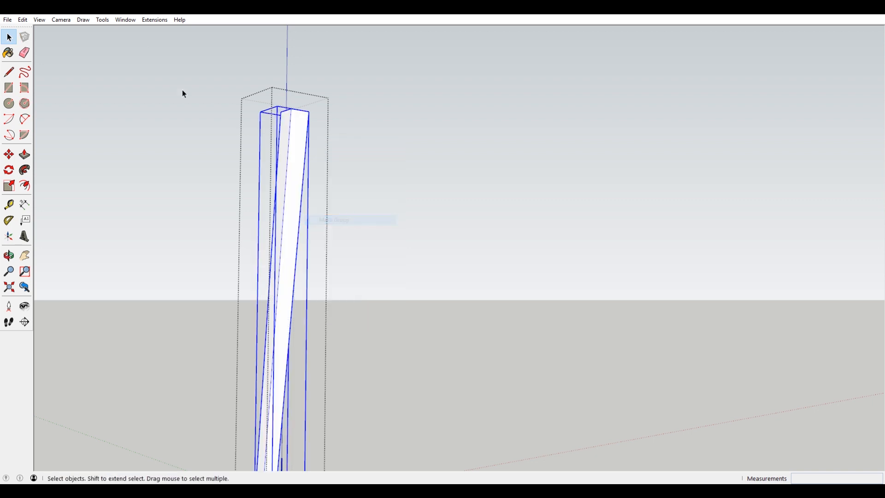
- Paste the two copied aprons in place inside the corner leg component
{"action": "left_click", "coordinate": [23, 21]}
{"action": "left_click", "coordinate": [103, 85]}
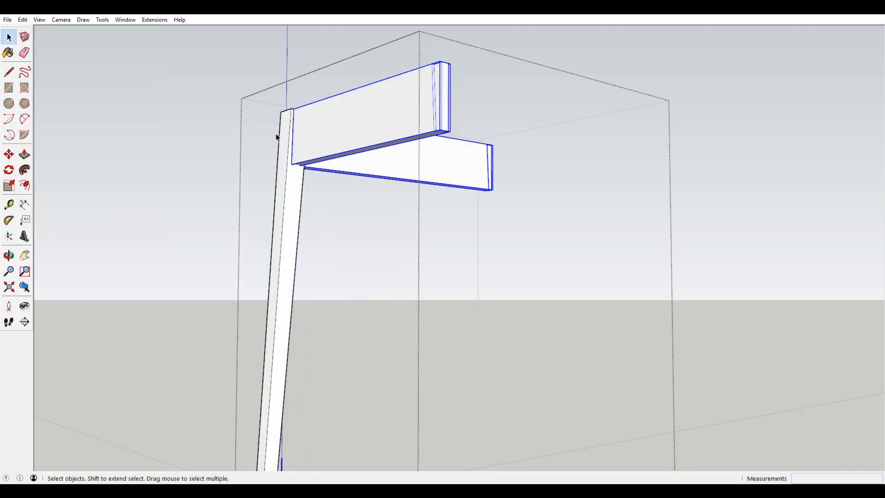
{"action": "middle_click_drag", "start_coordinate": [134, 114], "coordinate": [419, 358]}
{"action": "scroll", "coordinate": [297, 198], "scroll_direction": "up", "scroll_amount": 5}
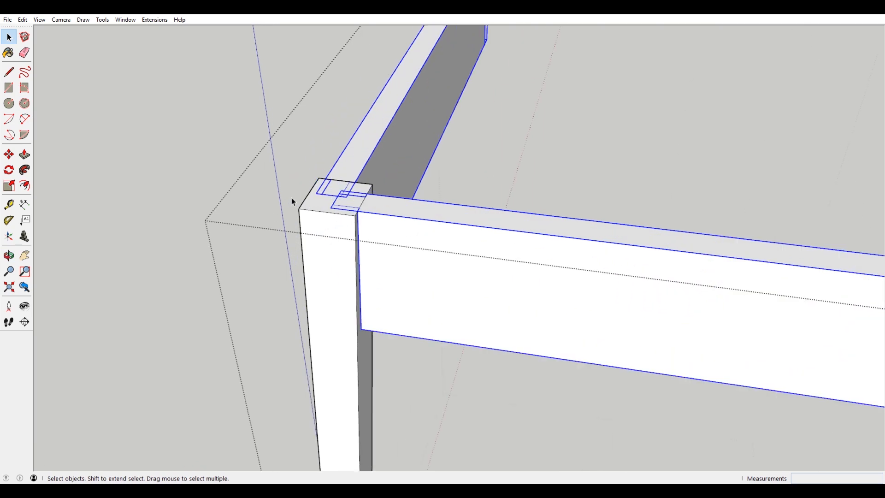
- Examine how the two apron tenons meet inside the top of the corner leg
{"action": "scroll", "coordinate": [377, 208], "scroll_direction": "up", "scroll_amount": 6}
{"action": "middle_click_drag", "start_coordinate": [310, 211], "coordinate": [492, 260]}
{"action": "scroll", "coordinate": [412, 244], "scroll_direction": "down", "scroll_amount": 3}
{"action": "scroll", "coordinate": [494, 257], "scroll_direction": "down", "scroll_amount": 4}
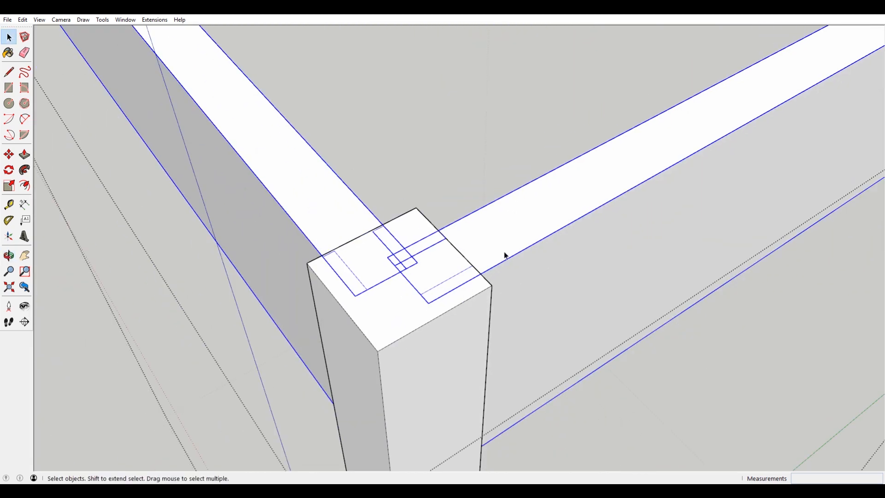
{"action": "middle_click_drag", "start_coordinate": [538, 245], "coordinate": [374, 289]}
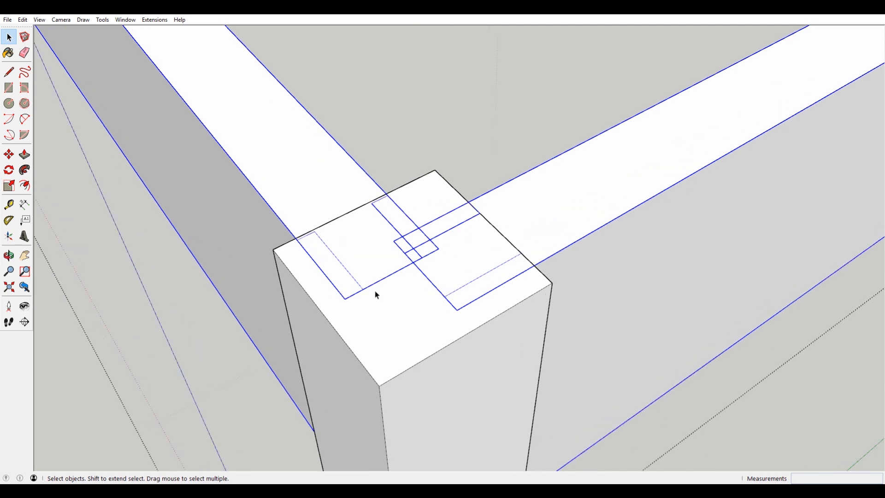
{"action": "scroll", "coordinate": [454, 197], "scroll_direction": "up", "scroll_amount": 2}
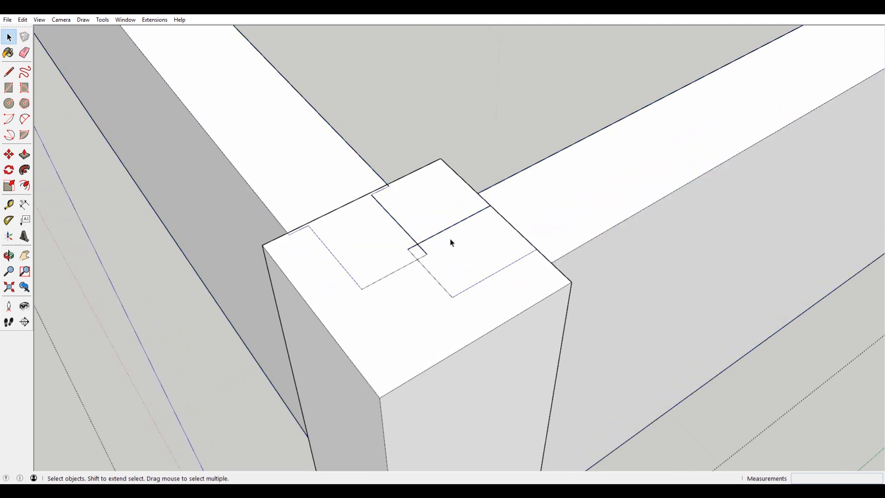
{"action": "scroll", "coordinate": [572, 200], "scroll_direction": "down", "scroll_amount": 5}
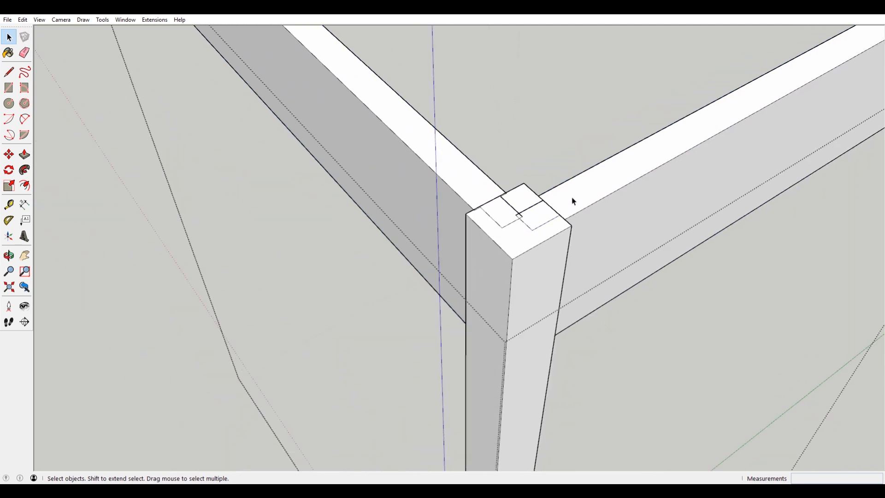
- Open one of the corner aprons and move its tenon's end face 1/8" back toward the shoulder
{"action": "double_click", "coordinate": [585, 192]}
{"action": "scroll", "coordinate": [576, 211], "scroll_direction": "up", "scroll_amount": 2}
{"action": "left_click", "coordinate": [501, 251]}
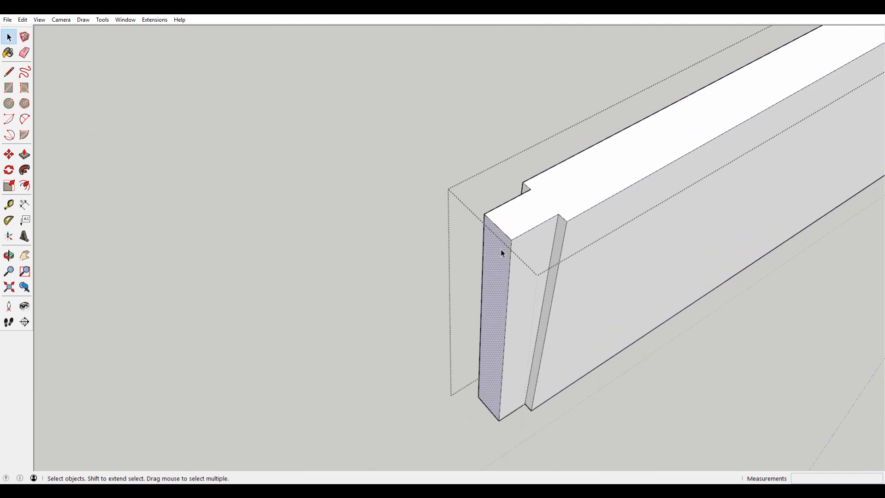
{"action": "key", "text": "m"}
{"action": "left_click", "coordinate": [510, 240]}
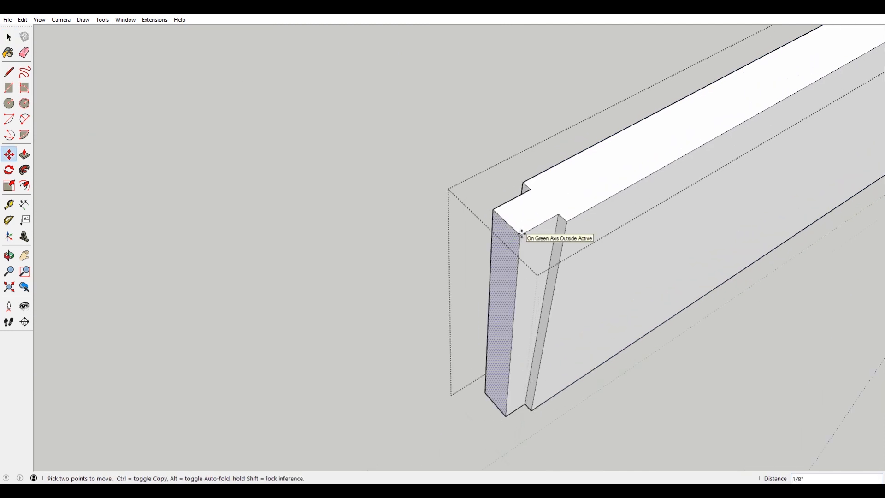
{"action": "key", "text": "space"}
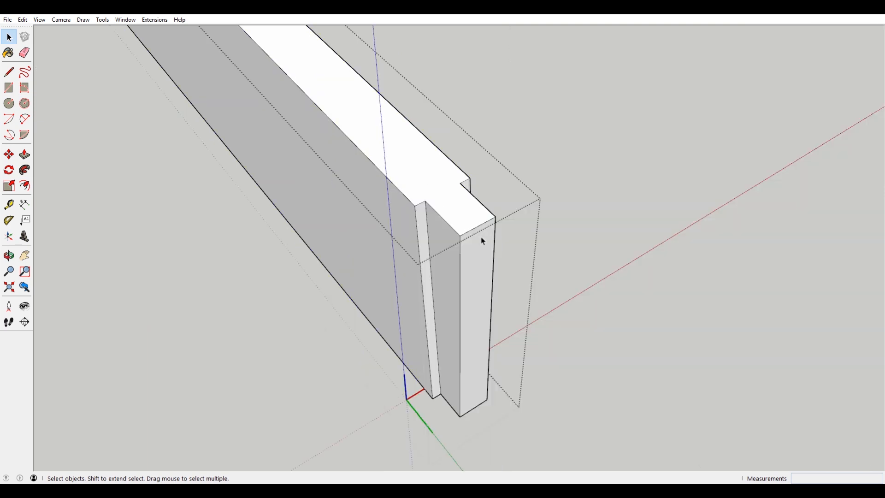
- Shorten the meeting tenon on the other corner apron by moving its end face back toward the shoulder
{"action": "left_click", "coordinate": [485, 240]}
{"action": "double_click", "coordinate": [486, 241]}
{"action": "left_click", "coordinate": [482, 253]}
{"action": "key", "text": "m"}
{"action": "left_click", "coordinate": [482, 261]}
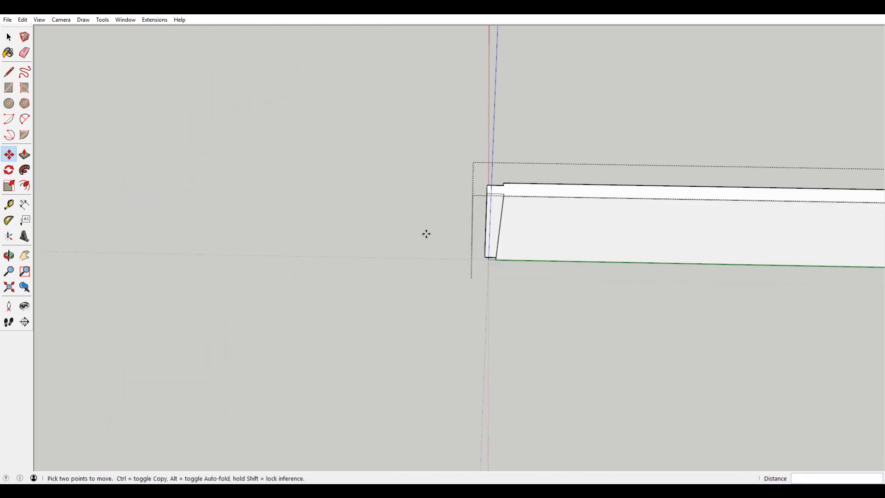
- Shorten the tenon at another apron end by moving its end face along the apron's length
{"action": "scroll", "coordinate": [436, 217], "scroll_direction": "up", "scroll_amount": 5}
{"action": "key", "text": "space"}
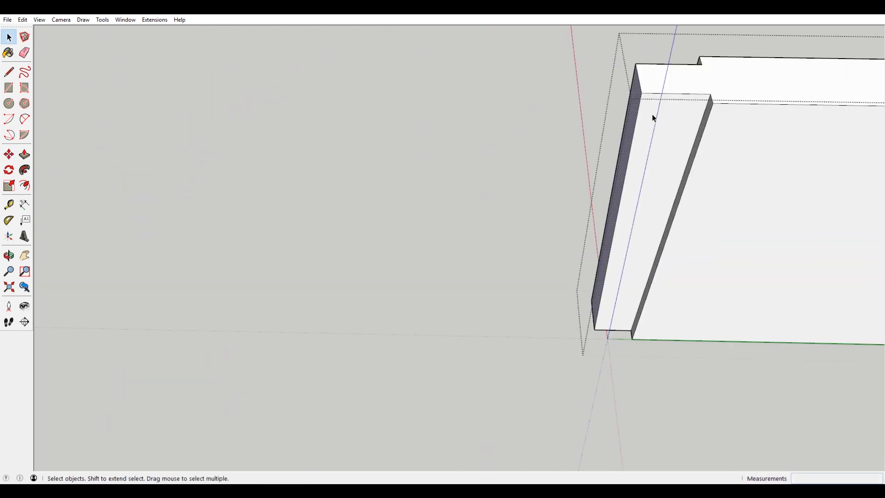
{"action": "key", "text": "m"}
{"action": "left_click", "coordinate": [642, 93]}
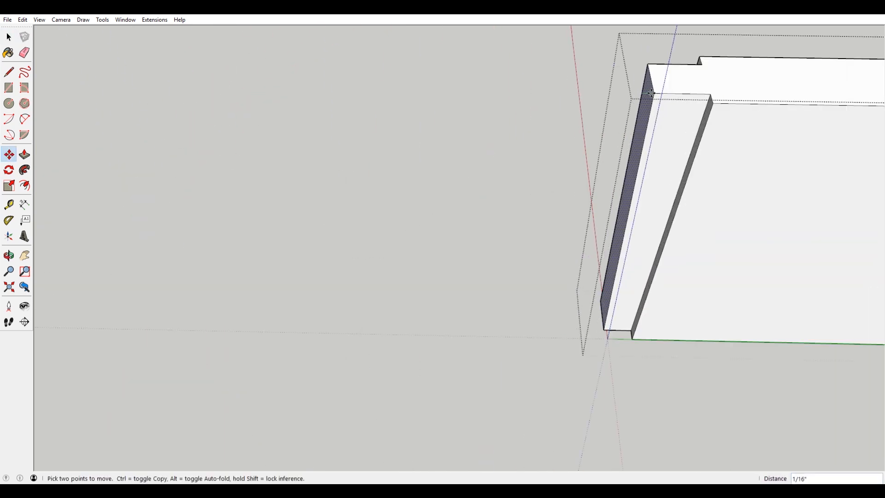
{"action": "left_click", "coordinate": [654, 94]}
{"action": "scroll", "coordinate": [489, 164], "scroll_direction": "down", "scroll_amount": 5}
{"action": "key", "text": "space"}
- Move the end face of the tenon at the apron's opposite end inward by about 1/8"
{"action": "left_click", "coordinate": [513, 265]}
{"action": "scroll", "coordinate": [514, 267], "scroll_direction": "down", "scroll_amount": 4}
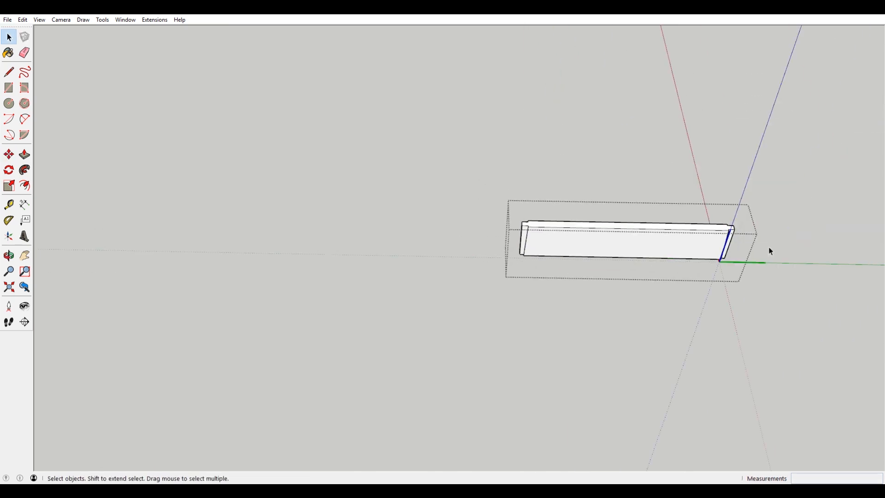
{"action": "middle_click_drag", "start_coordinate": [798, 229], "coordinate": [449, 412]}
{"action": "scroll", "coordinate": [448, 409], "scroll_direction": "up", "scroll_amount": 3}
{"action": "double_click", "coordinate": [455, 367]}
{"action": "key", "text": "m"}
{"action": "left_click", "coordinate": [452, 381]}
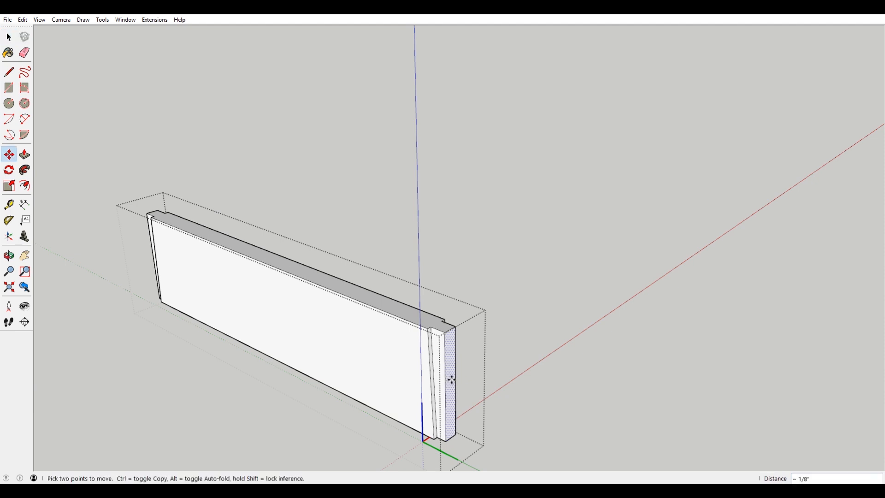
{"action": "key", "text": "space"}
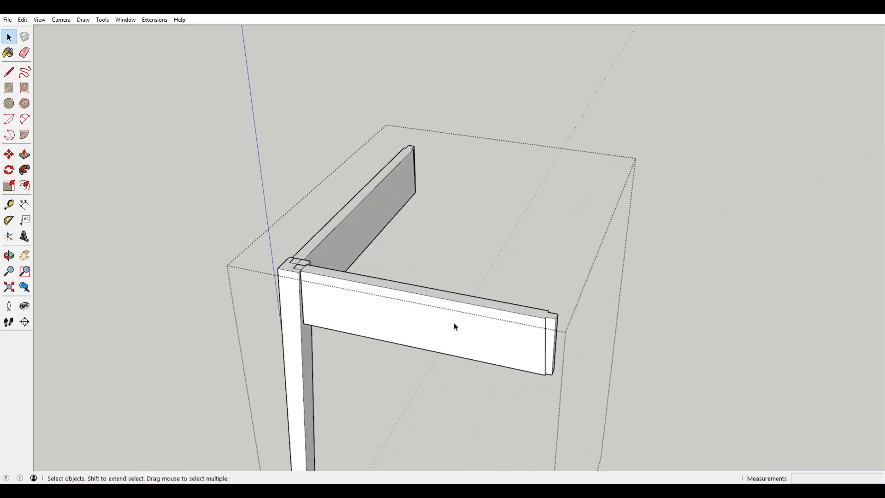
- Move one pasted apron inside the corner leg component so its tenon shoulder meets the leg's side face
{"action": "scroll", "coordinate": [351, 234], "scroll_direction": "up", "scroll_amount": 8}
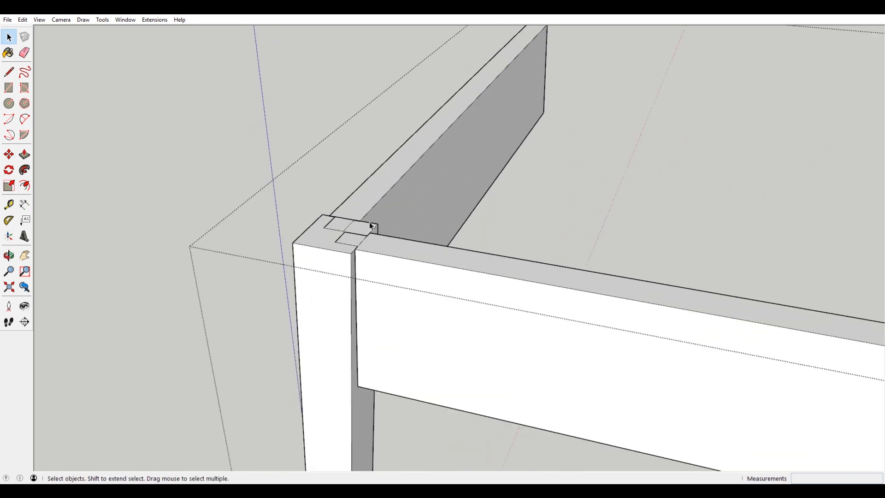
{"action": "scroll", "coordinate": [351, 257], "scroll_direction": "up", "scroll_amount": 5}
{"action": "middle_click_drag", "start_coordinate": [353, 231], "coordinate": [638, 294]}
{"action": "middle_click_drag", "start_coordinate": [323, 330], "coordinate": [492, 289], "text": "shift"}
{"action": "left_click", "coordinate": [428, 254]}
{"action": "scroll", "coordinate": [453, 238], "scroll_direction": "up", "scroll_amount": 3}
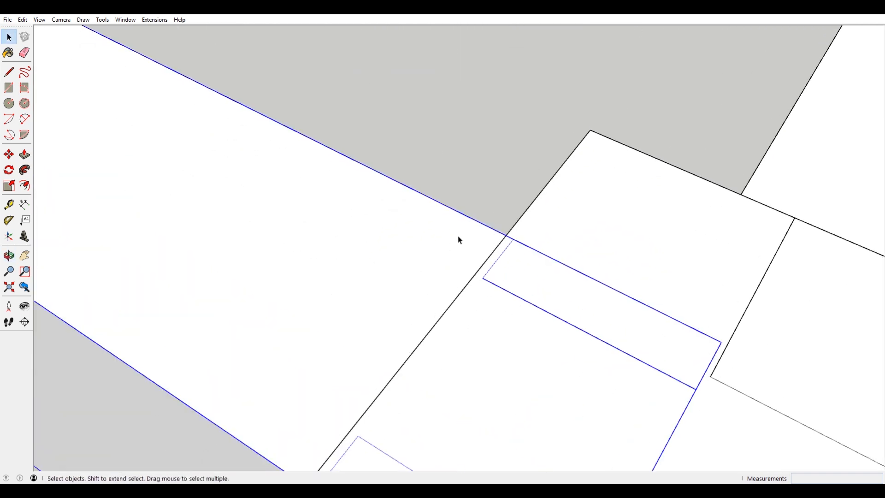
{"action": "key", "text": "m"}
{"action": "left_click", "coordinate": [514, 239]}
{"action": "left_click", "coordinate": [503, 234]}
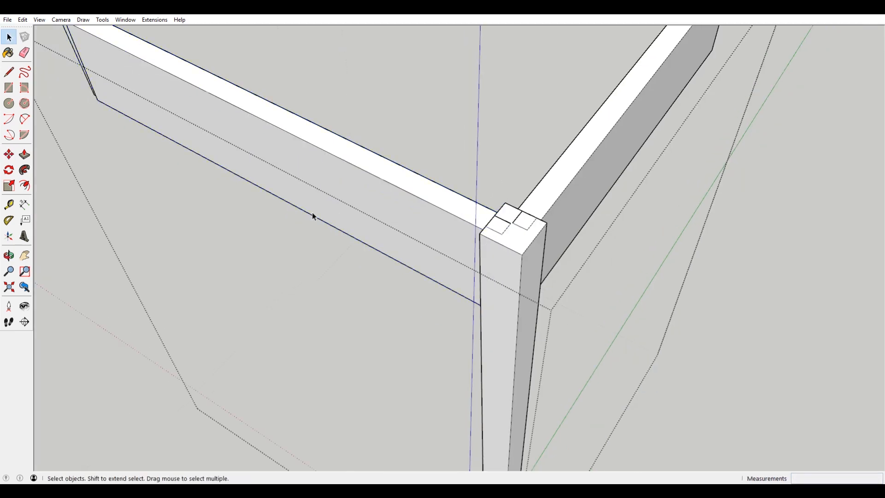
- Open the corner leg component and delete both apron copies from inside it
{"action": "middle_click_drag", "start_coordinate": [313, 216], "coordinate": [483, 283]}
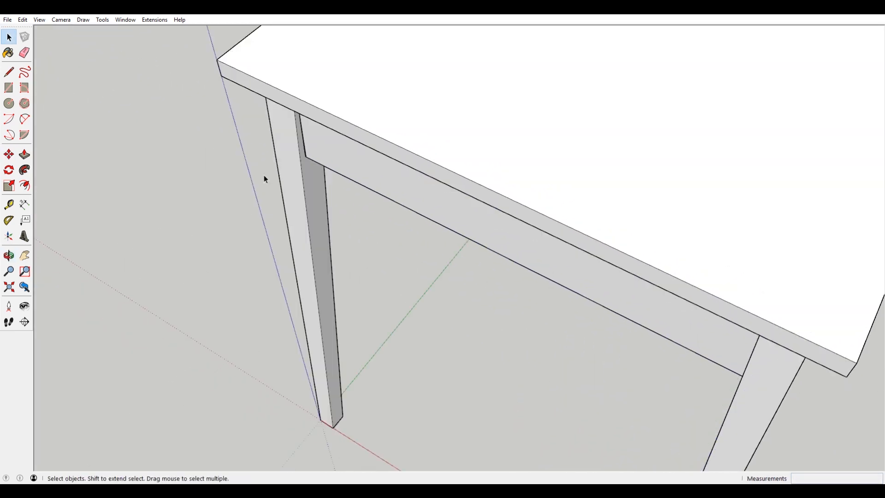
{"action": "scroll", "coordinate": [293, 143], "scroll_direction": "up", "scroll_amount": 2}
{"action": "middle_click_drag", "start_coordinate": [292, 143], "coordinate": [312, 180]}
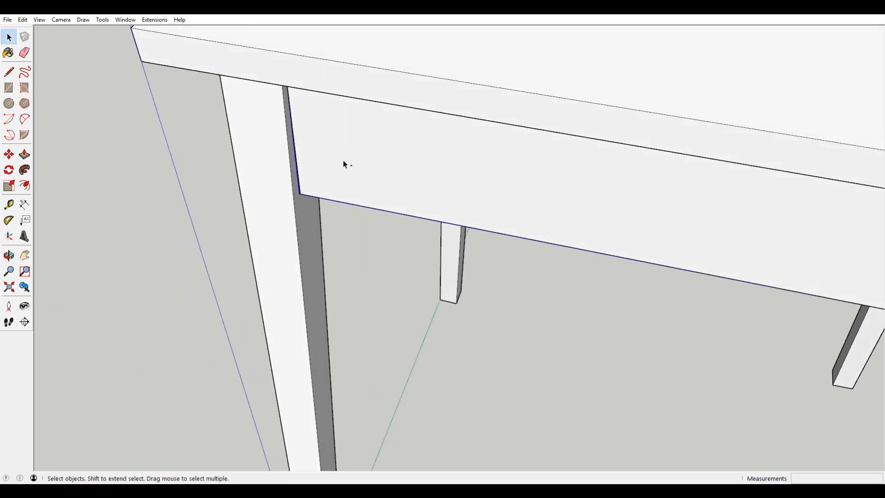
{"action": "scroll", "coordinate": [346, 169], "scroll_direction": "down", "scroll_amount": 3}
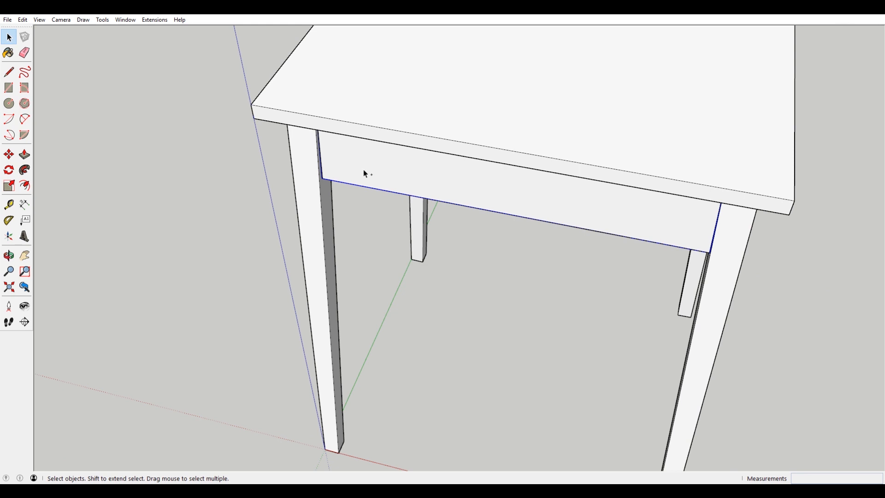
{"action": "double_click", "coordinate": [337, 194]}
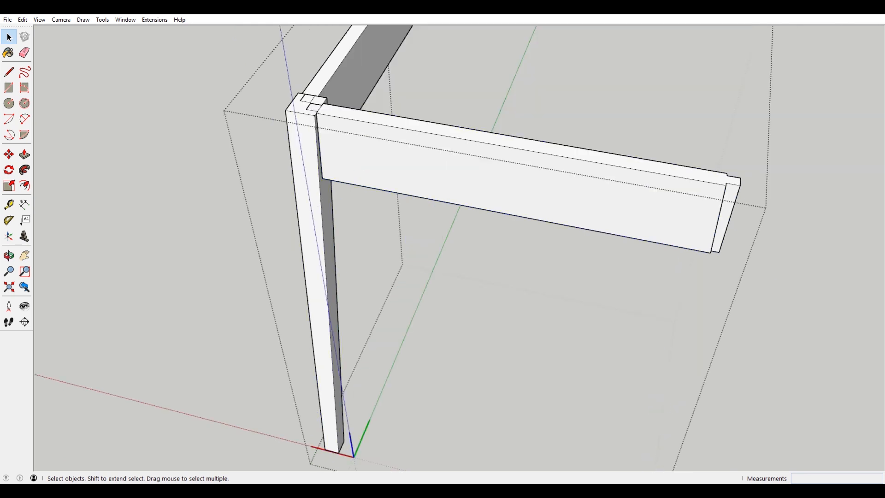
{"action": "left_click", "coordinate": [345, 131]}
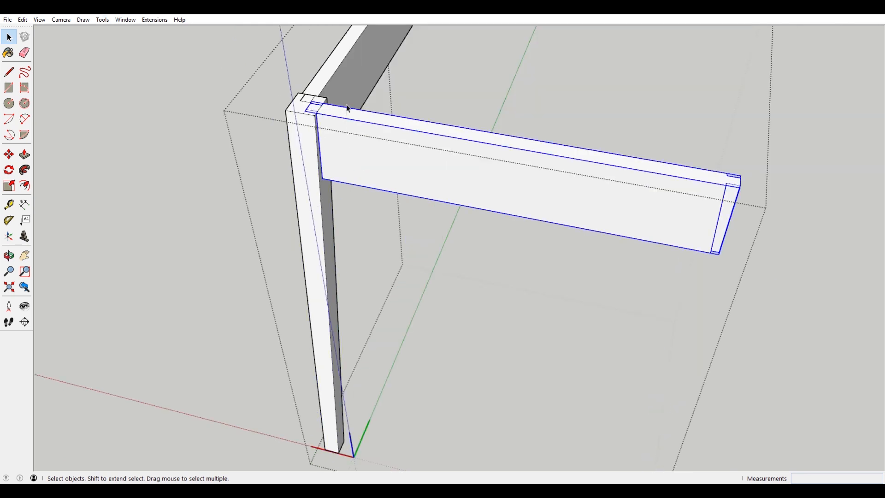
{"action": "key", "text": "Delete"}
{"action": "left_click", "coordinate": [340, 79]}
{"action": "key", "text": "Delete"}
{"action": "left_click", "coordinate": [604, 128]}
- Reopen the corner leg component and paste the copied aprons in place
{"action": "middle_click_drag", "start_coordinate": [453, 292], "coordinate": [427, 150]}
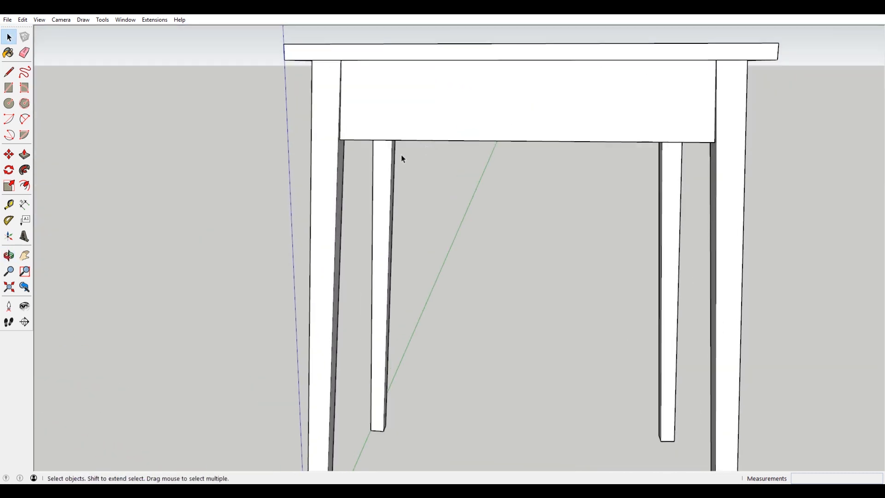
{"action": "double_click", "coordinate": [330, 182]}
{"action": "left_click", "coordinate": [22, 19]}
{"action": "left_click", "coordinate": [95, 84]}
{"action": "middle_click_drag", "start_coordinate": [343, 189], "coordinate": [355, 263]}
{"action": "scroll", "coordinate": [355, 221], "scroll_direction": "up", "scroll_amount": 12}
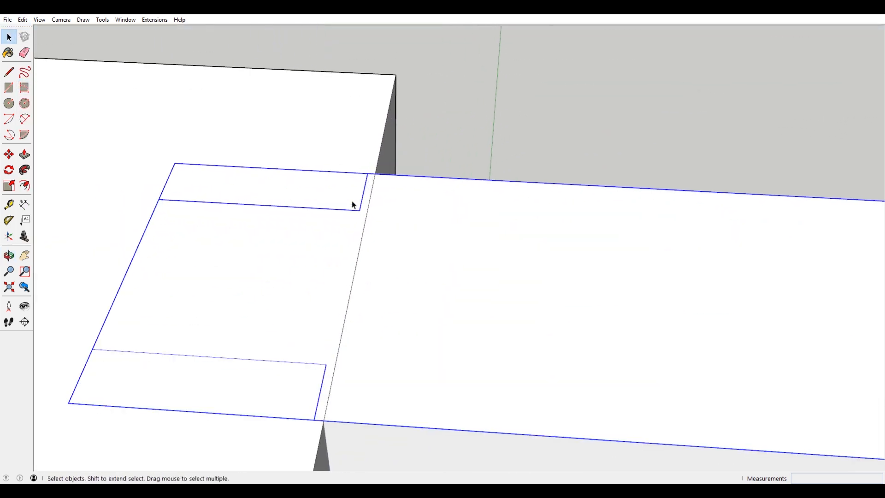
- Open the apron component and explode the group nested inside it
{"action": "scroll", "coordinate": [353, 205], "scroll_direction": "down", "scroll_amount": 5}
{"action": "middle_click_drag", "start_coordinate": [361, 197], "coordinate": [407, 220]}
{"action": "scroll", "coordinate": [399, 221], "scroll_direction": "up", "scroll_amount": 3}
{"action": "double_click", "coordinate": [409, 223]}
{"action": "middle_click_drag", "start_coordinate": [408, 343], "coordinate": [595, 281]}
{"action": "left_click", "coordinate": [386, 259]}
{"action": "right_click", "coordinate": [389, 260]}
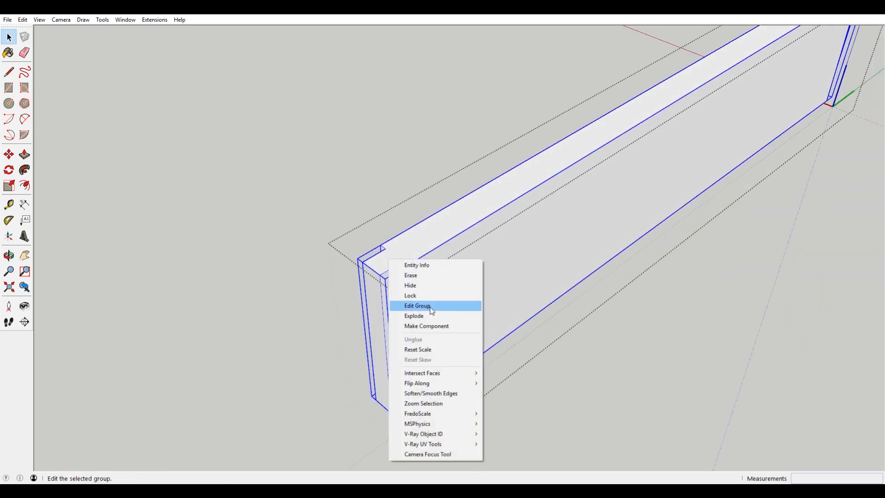
{"action": "left_click", "coordinate": [425, 316]}
- Try to move the apron's slanted shoulder edge along the green axis, away from the leg
{"action": "middle_click_drag", "start_coordinate": [427, 258], "coordinate": [444, 395]}
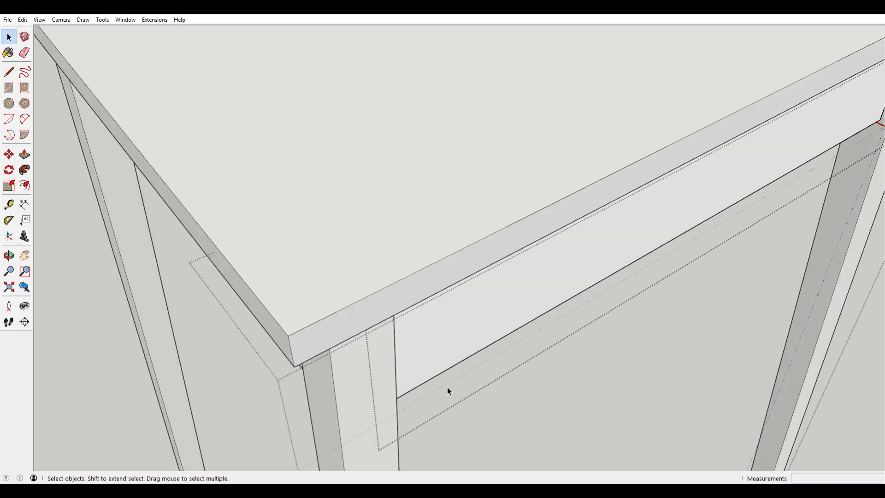
{"action": "middle_click_drag", "start_coordinate": [447, 389], "coordinate": [185, 333]}
{"action": "scroll", "coordinate": [313, 324], "scroll_direction": "up", "scroll_amount": 4}
{"action": "scroll", "coordinate": [259, 290], "scroll_direction": "up", "scroll_amount": 2}
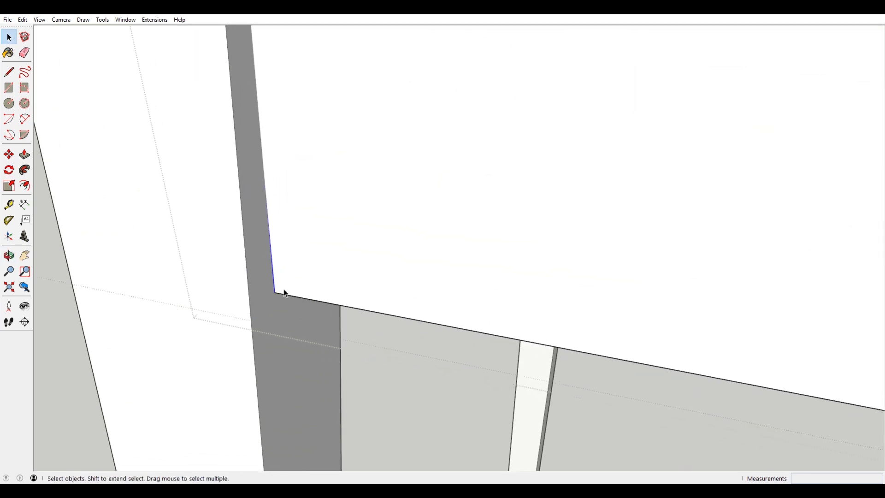
{"action": "key", "text": "m"}
{"action": "left_click", "coordinate": [273, 293]}
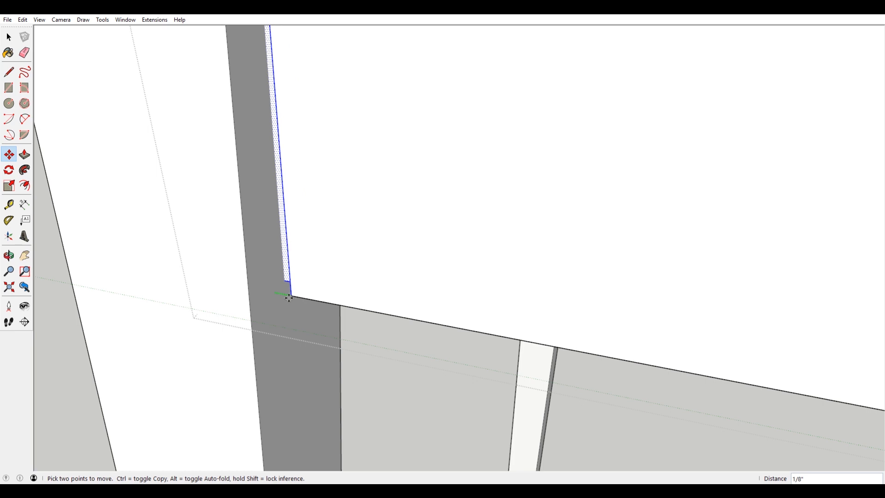
{"action": "middle_click_drag", "start_coordinate": [275, 294], "coordinate": [367, 305]}
{"action": "scroll", "coordinate": [398, 308], "scroll_direction": "down", "scroll_amount": 5}
{"action": "key", "text": "space"}
{"action": "left_click", "coordinate": [259, 158]}
- Select the leg group for copying and paste it in place inside the apron component
{"action": "middle_click_drag", "start_coordinate": [260, 158], "coordinate": [396, 212]}
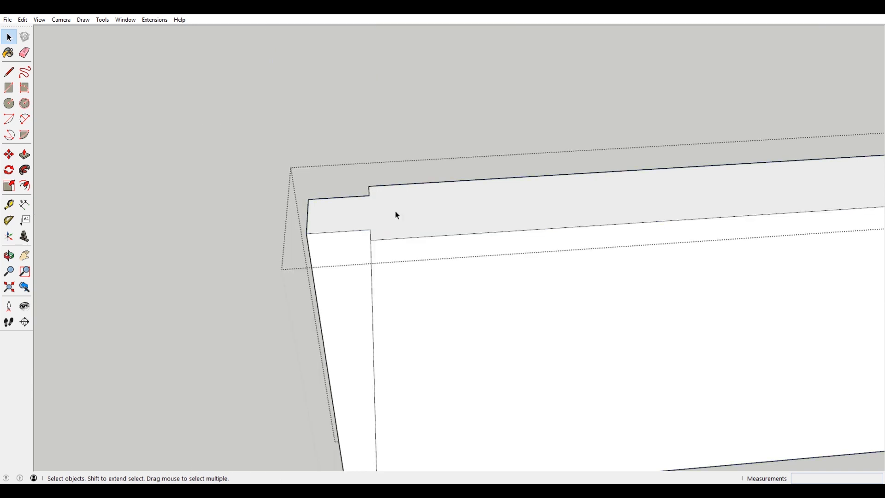
{"action": "key", "text": "Escape"}
{"action": "left_click", "coordinate": [324, 187]}
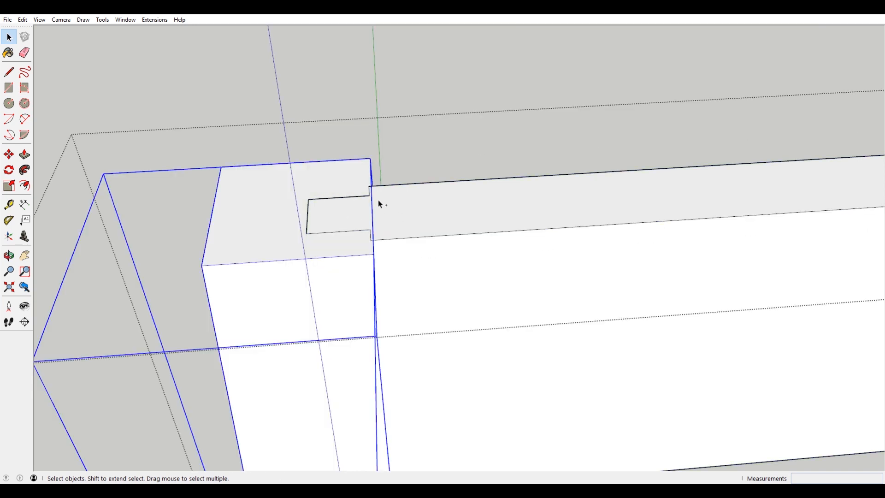
{"action": "double_click", "coordinate": [392, 204]}
{"action": "left_click", "coordinate": [22, 20]}
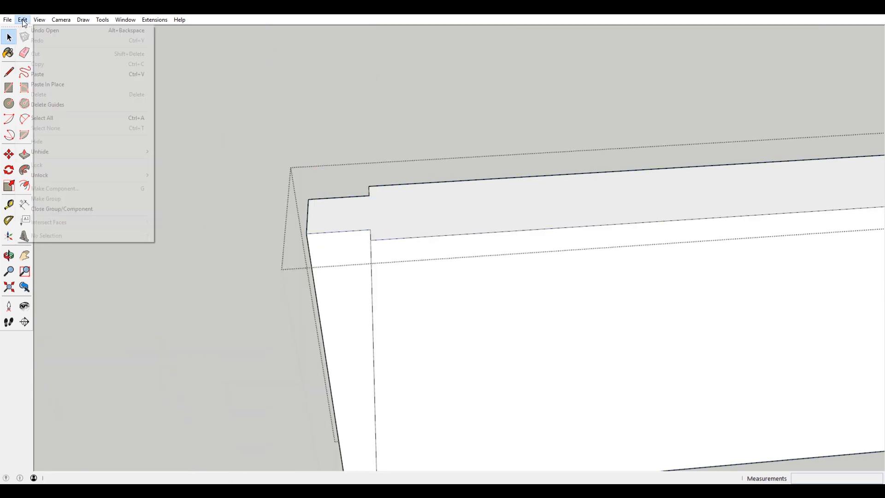
{"action": "left_click", "coordinate": [69, 85]}
- Select the tenon and shoulder geometry at the apron's end and move it until the shoulder is flush with the leg's face
{"action": "left_click_drag", "start_coordinate": [271, 135], "coordinate": [489, 358]}
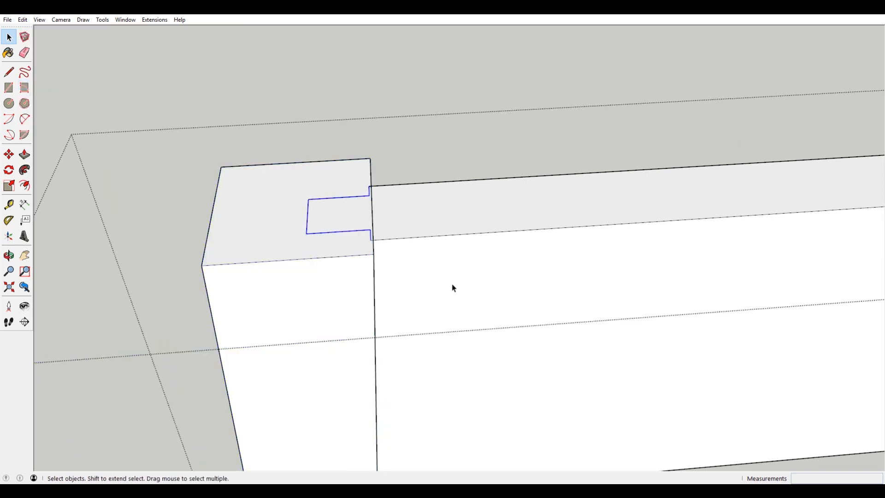
{"action": "scroll", "coordinate": [382, 212], "scroll_direction": "up", "scroll_amount": 2}
{"action": "key", "text": "m"}
{"action": "scroll", "coordinate": [377, 259], "scroll_direction": "up", "scroll_amount": 2}
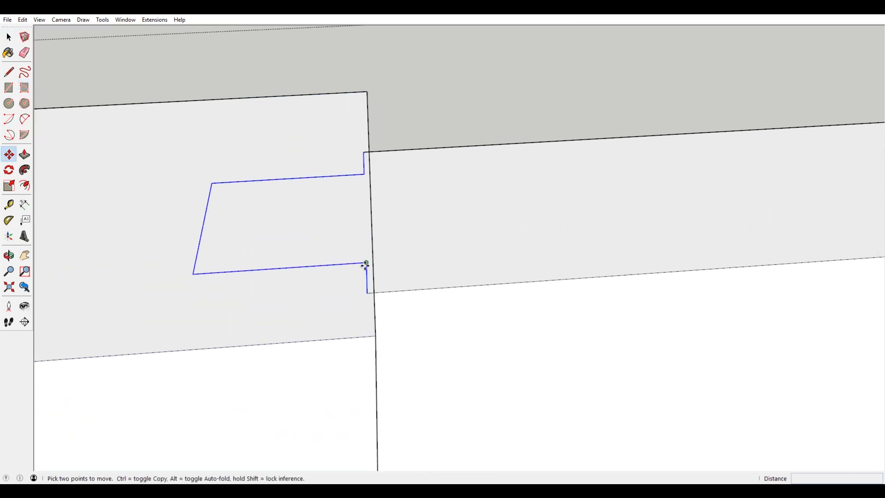
{"action": "left_click", "coordinate": [365, 265]}
{"action": "left_click", "coordinate": [372, 263]}
{"action": "key", "text": "ctrl+t"}
{"action": "scroll", "coordinate": [381, 190], "scroll_direction": "down", "scroll_amount": 3}
{"action": "key", "text": "space"}
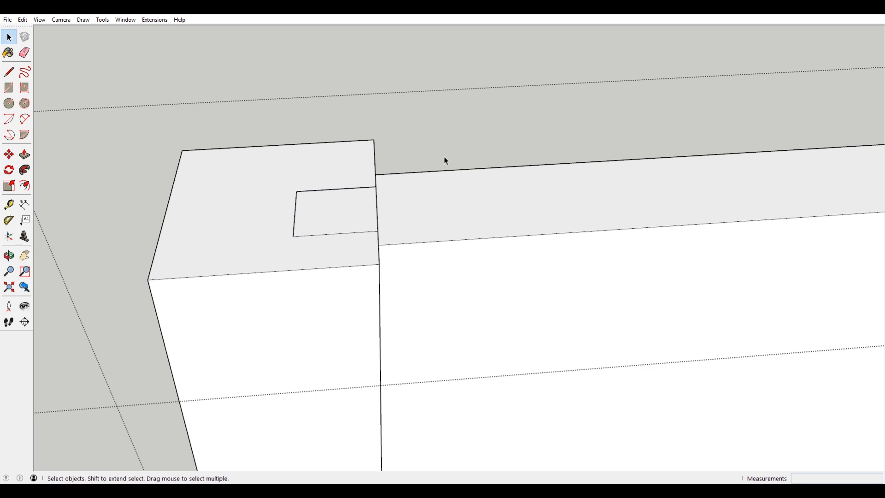
- Return to the whole table and select the two aprons adjoining the corner leg for copying
{"action": "scroll", "coordinate": [440, 162], "scroll_direction": "down", "scroll_amount": 5}
{"action": "left_click", "coordinate": [392, 228]}
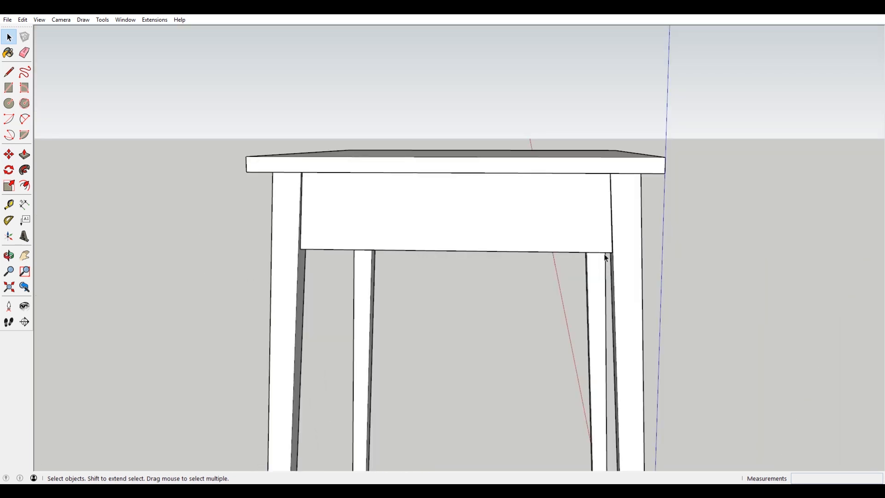
{"action": "middle_click_drag", "start_coordinate": [628, 228], "coordinate": [469, 244]}
{"action": "middle_click_drag", "start_coordinate": [524, 245], "coordinate": [560, 248]}
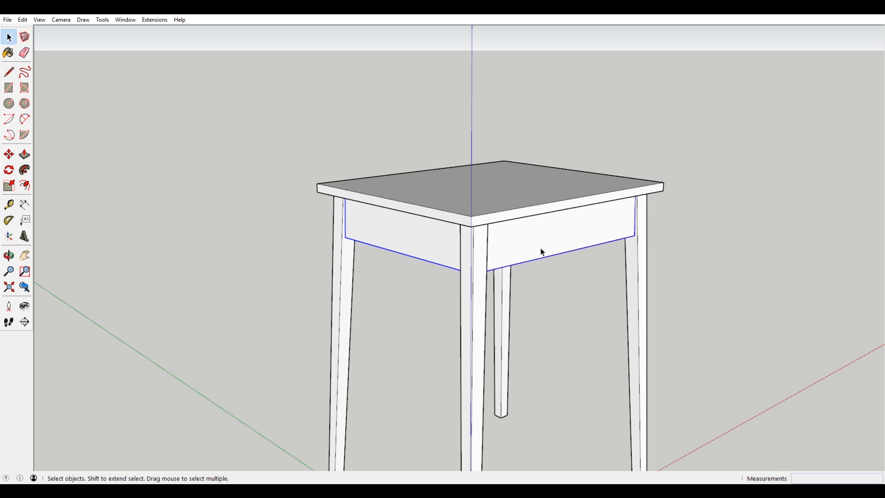
{"action": "middle_click_drag", "start_coordinate": [547, 249], "coordinate": [533, 256]}
- Open the corner leg component and paste the two corrected aprons in place around the leg group
{"action": "double_click", "coordinate": [476, 301]}
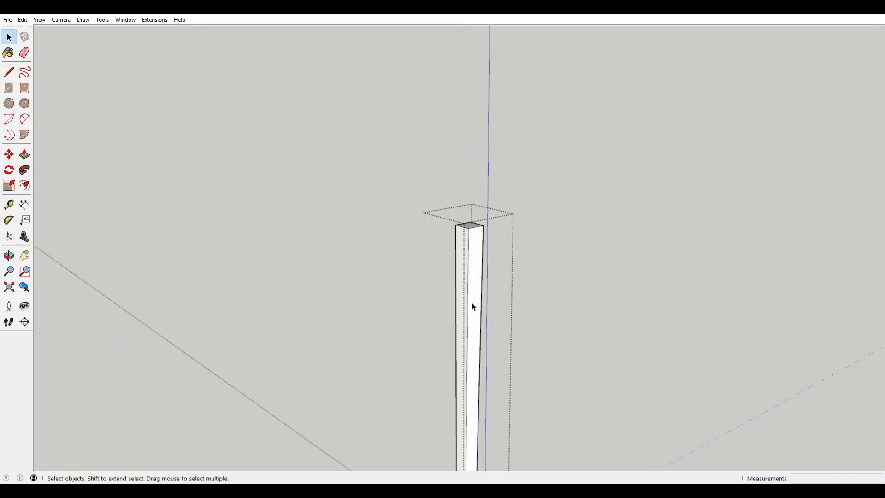
{"action": "left_click", "coordinate": [466, 250]}
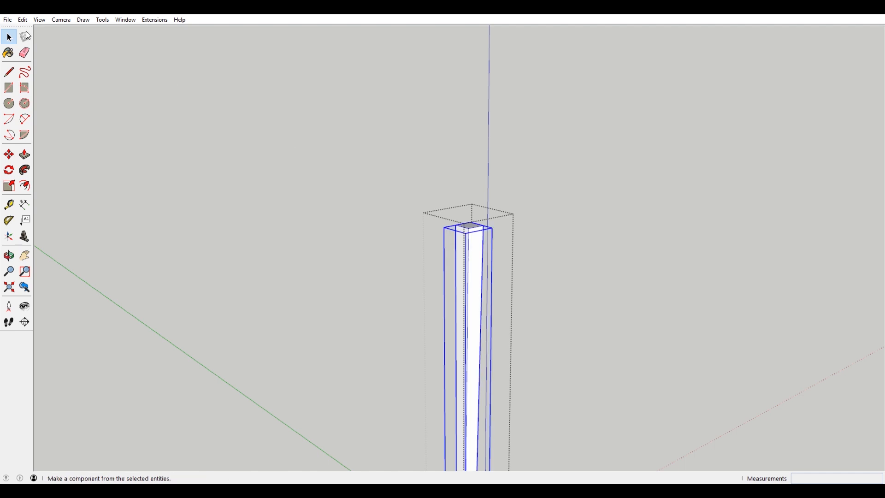
{"action": "left_click", "coordinate": [23, 20]}
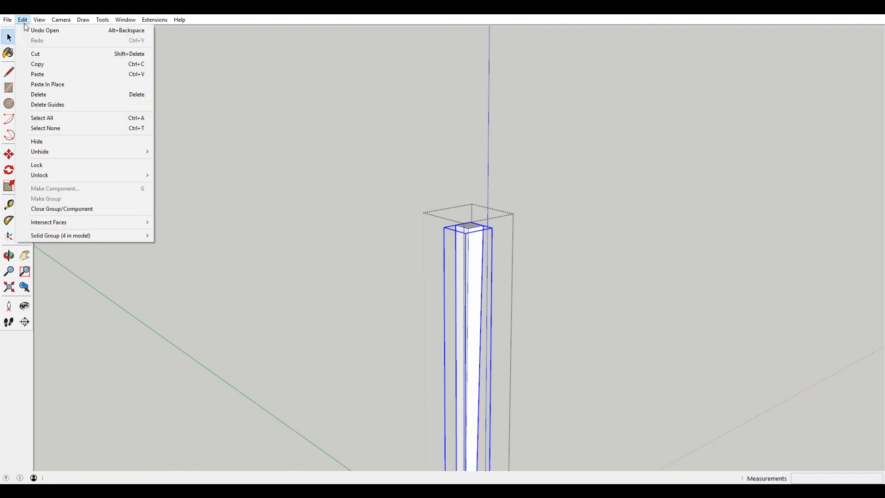
{"action": "left_click", "coordinate": [73, 85]}
{"action": "middle_click_drag", "start_coordinate": [461, 210], "coordinate": [406, 295]}
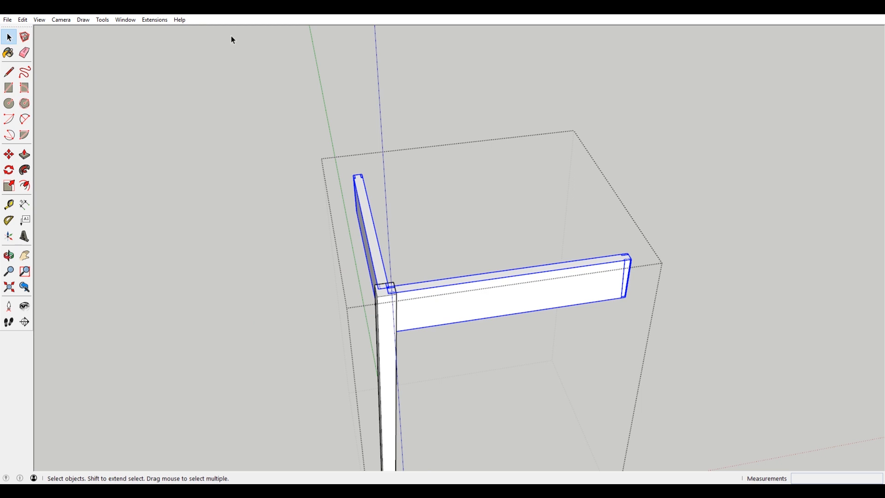
- Display the Solid Tools and subtract the long front-facing apron copy from the leg solid to cut its first mortise
{"action": "right_click", "coordinate": [37, 355]}
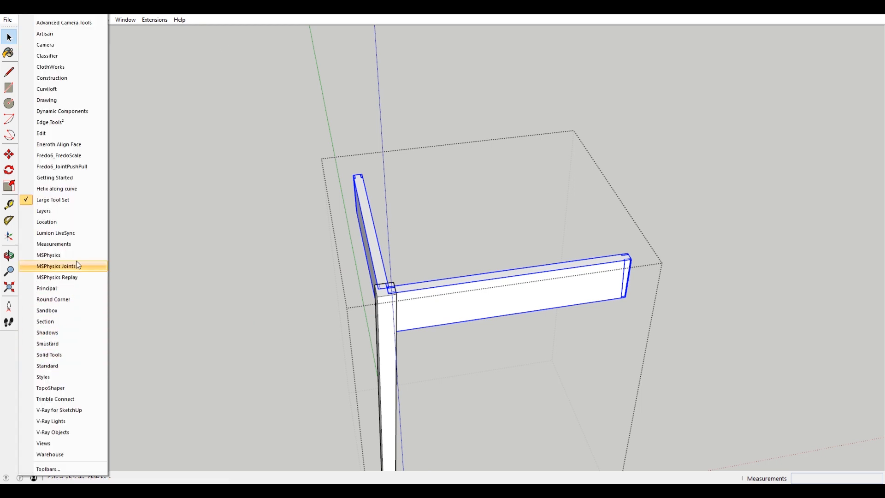
{"action": "left_click", "coordinate": [67, 354]}
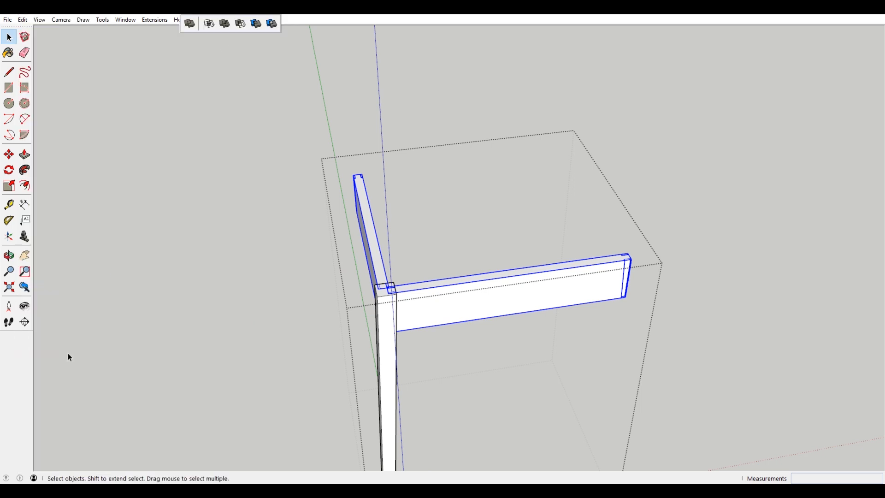
{"action": "left_click", "coordinate": [369, 226]}
{"action": "left_click", "coordinate": [446, 286]}
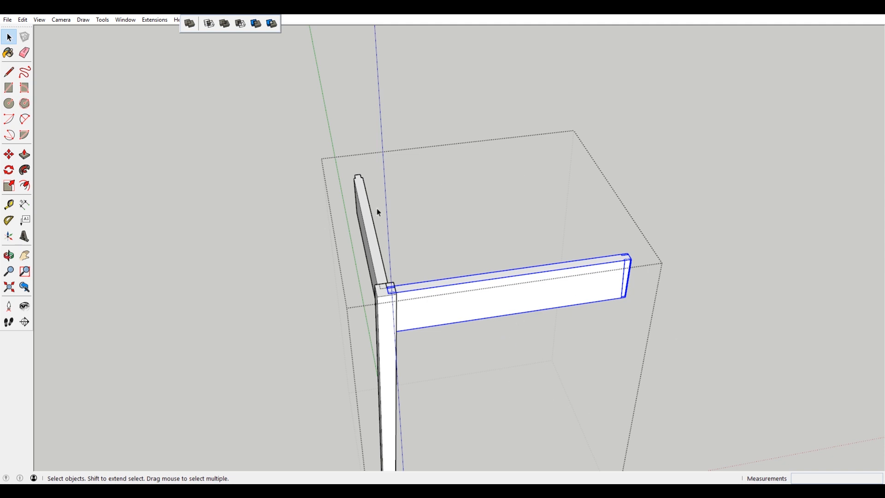
{"action": "left_click", "coordinate": [240, 24]}
{"action": "left_click", "coordinate": [390, 345]}
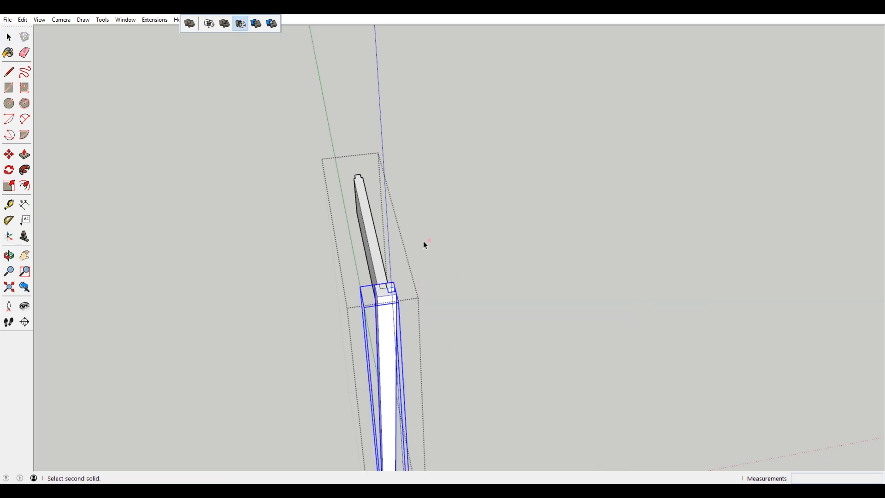
- Subtract the remaining apron copy from the leg solid to cut the second mortise
{"action": "left_click", "coordinate": [370, 222]}
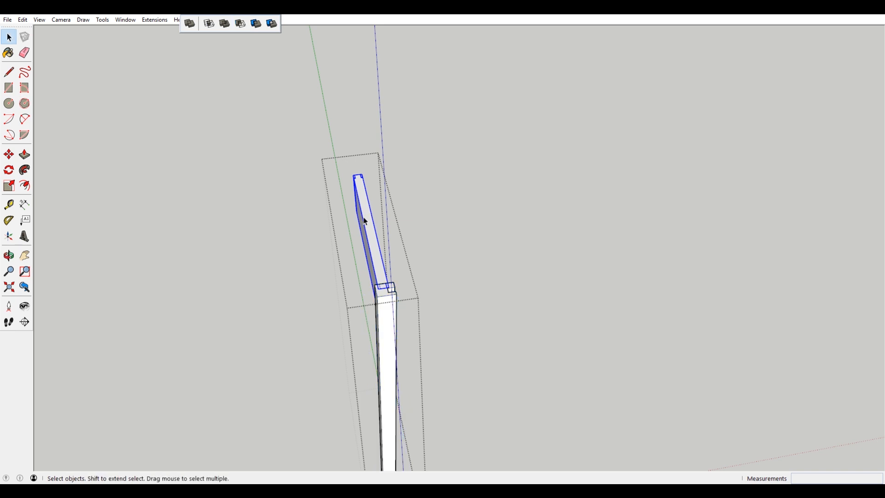
{"action": "left_click", "coordinate": [240, 23]}
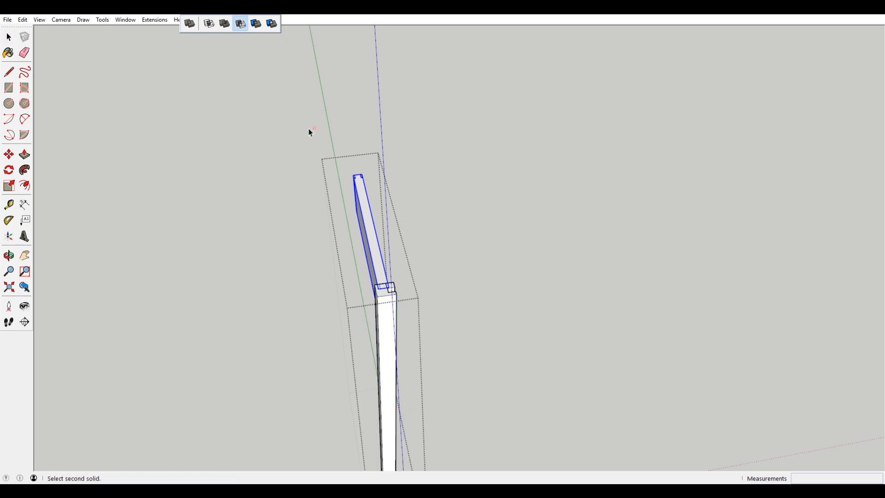
{"action": "left_click", "coordinate": [391, 329]}
{"action": "left_click", "coordinate": [453, 331]}
{"action": "left_click", "coordinate": [452, 332]}
- Examine the mortises cut in the leg and the assembled table from several sides
{"action": "middle_click_drag", "start_coordinate": [614, 292], "coordinate": [554, 283]}
{"action": "double_click", "coordinate": [361, 349]}
{"action": "middle_click_drag", "start_coordinate": [446, 335], "coordinate": [640, 209]}
{"action": "scroll", "coordinate": [640, 209], "scroll_direction": "down", "scroll_amount": 5}
{"action": "left_click", "coordinate": [386, 193]}
{"action": "middle_click_drag", "start_coordinate": [364, 235], "coordinate": [677, 178]}
{"action": "double_click", "coordinate": [698, 172]}
{"action": "middle_click_drag", "start_coordinate": [683, 142], "coordinate": [682, 266]}
{"action": "left_click", "coordinate": [773, 255]}
{"action": "middle_click_drag", "start_coordinate": [773, 254], "coordinate": [352, 150]}
{"action": "scroll", "coordinate": [418, 155], "scroll_direction": "down", "scroll_amount": 3}
{"action": "middle_click_drag", "start_coordinate": [419, 156], "coordinate": [490, 182]}
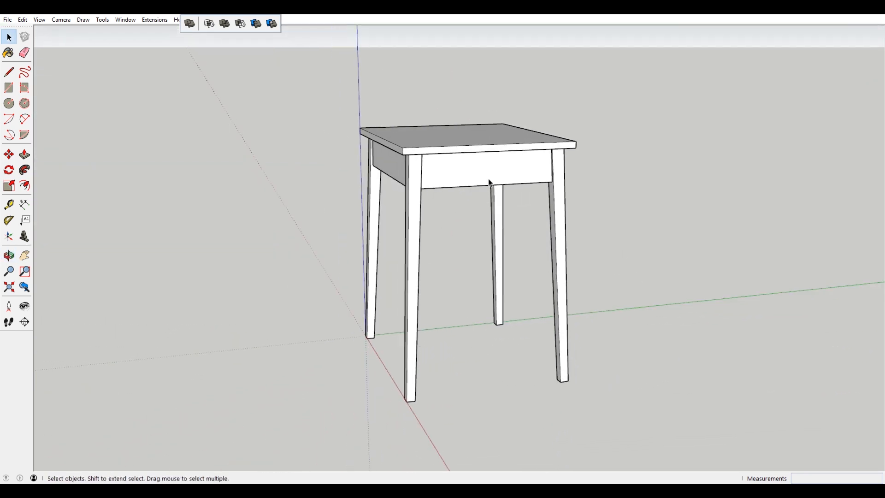
- Select the tabletop and the aprons and move them straight up, clear of the four legs
{"action": "left_click", "coordinate": [389, 172]}
{"action": "middle_click_drag", "start_coordinate": [376, 192], "coordinate": [477, 194]}
{"action": "middle_click_drag", "start_coordinate": [387, 189], "coordinate": [410, 189]}
{"action": "scroll", "coordinate": [446, 238], "scroll_direction": "down", "scroll_amount": 2}
{"action": "key", "text": "m"}
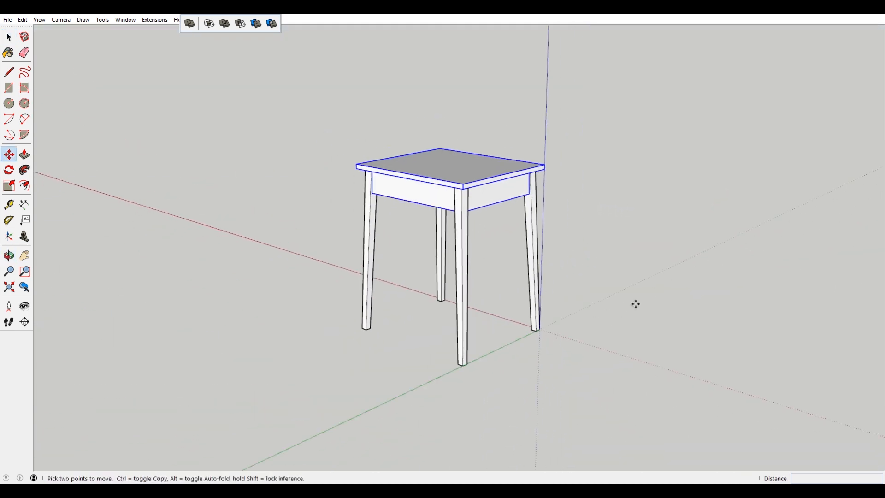
{"action": "left_click", "coordinate": [634, 305]}
{"action": "left_click", "coordinate": [643, 240]}
{"action": "scroll", "coordinate": [467, 126], "scroll_direction": "up", "scroll_amount": 4}
{"action": "scroll", "coordinate": [527, 165], "scroll_direction": "down", "scroll_amount": 2}
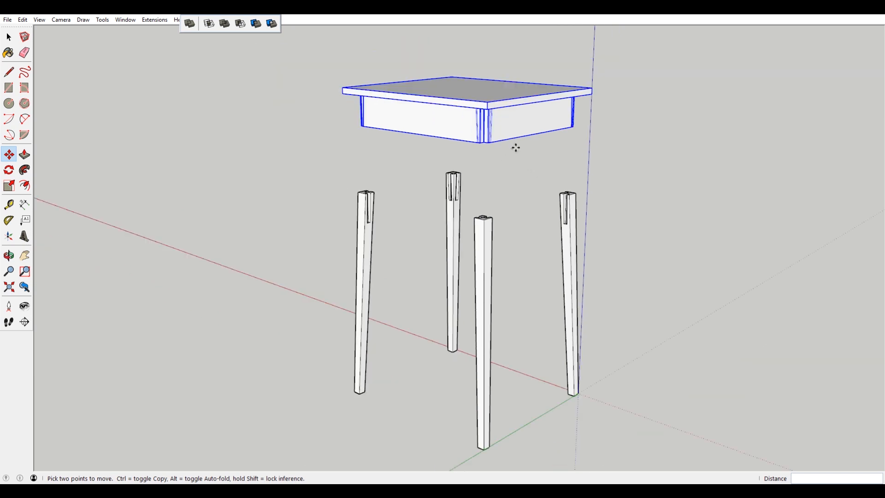
- Select only the tabletop and move it straight up above the aprons to complete the exploded arrangement
{"action": "key", "text": "space"}
{"action": "left_click", "coordinate": [469, 98]}
{"action": "scroll", "coordinate": [478, 158], "scroll_direction": "down", "scroll_amount": 2}
{"action": "key", "text": "m"}
{"action": "left_click", "coordinate": [630, 205]}
{"action": "left_click", "coordinate": [628, 165]}
{"action": "middle_click_drag", "start_coordinate": [628, 165], "coordinate": [613, 278]}
{"action": "key", "text": "space"}
{"action": "left_click", "coordinate": [614, 278]}
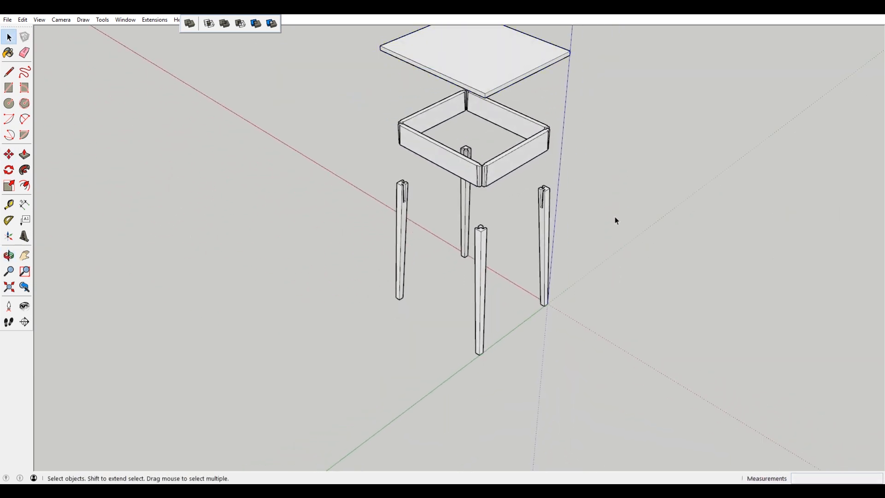
{"action": "middle_click_drag", "start_coordinate": [615, 170], "coordinate": [639, 222]}
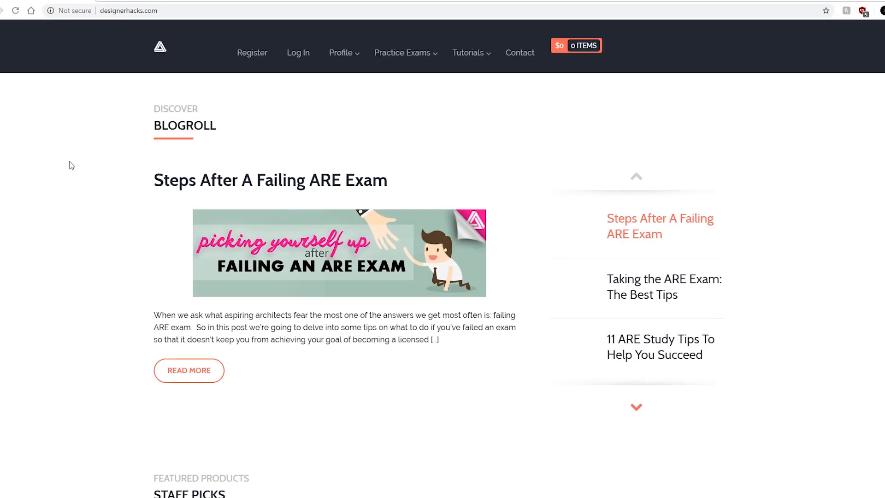
- Switch to the designerhacks.com website in the browser, open its SketchUp tutorials page and look through the listed tutorials
{"action": "scroll", "coordinate": [73, 165], "scroll_direction": "down", "scroll_amount": 8}
{"action": "scroll", "coordinate": [73, 165], "scroll_direction": "up", "scroll_amount": 7}
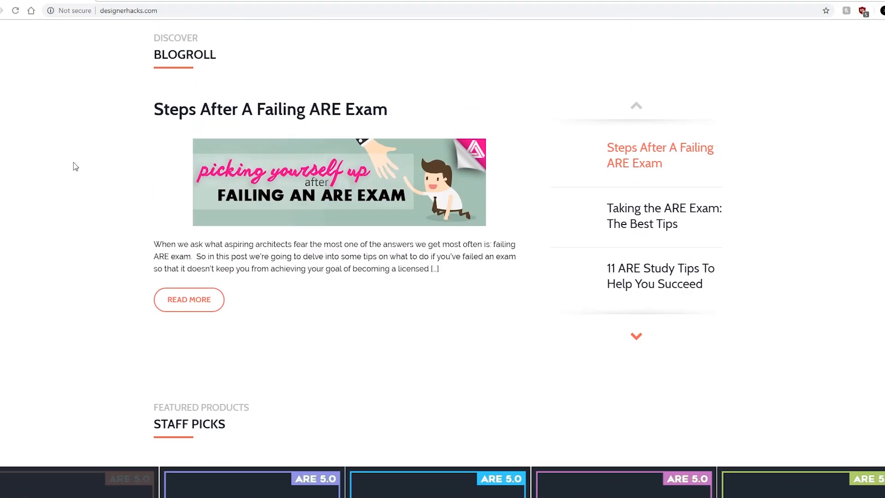
{"action": "scroll", "coordinate": [73, 166], "scroll_direction": "up", "scroll_amount": 2}
{"action": "mouse_move", "coordinate": [467, 57]}
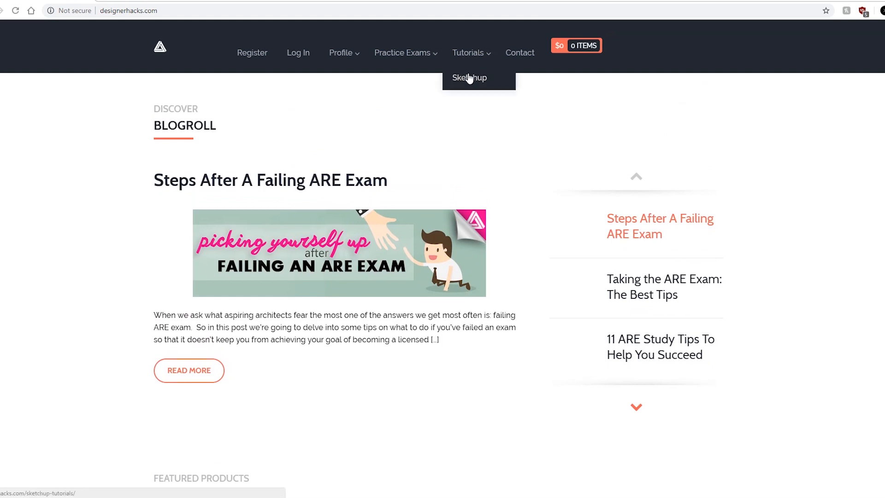
{"action": "left_click", "coordinate": [466, 78]}
{"action": "scroll", "coordinate": [456, 138], "scroll_direction": "down", "scroll_amount": 8}
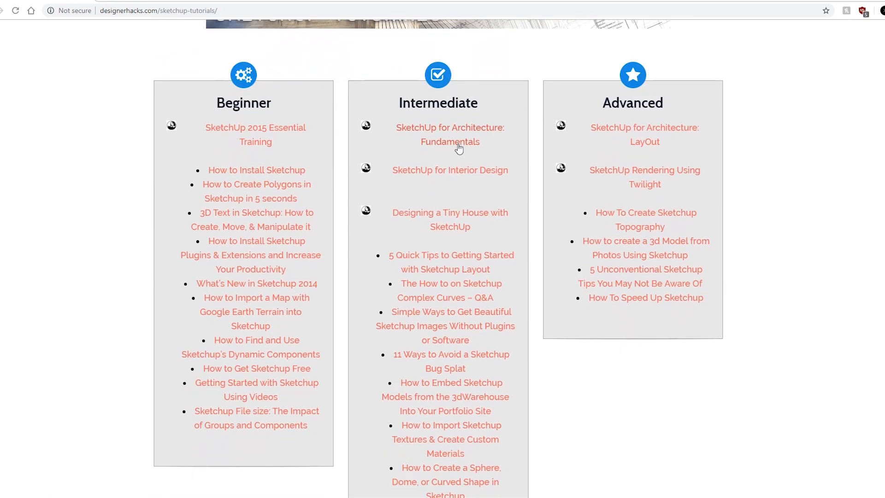
{"action": "scroll", "coordinate": [459, 147], "scroll_direction": "up", "scroll_amount": 5}
{"action": "scroll", "coordinate": [458, 145], "scroll_direction": "up", "scroll_amount": 3}
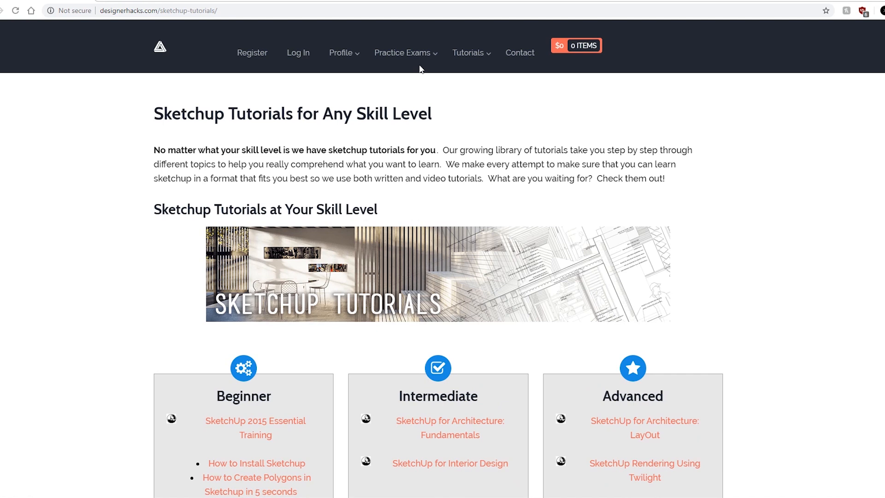
- Open the website's practice exams page and look through the ARE and LEED practice exam bundles
{"action": "mouse_move", "coordinate": [417, 56]}
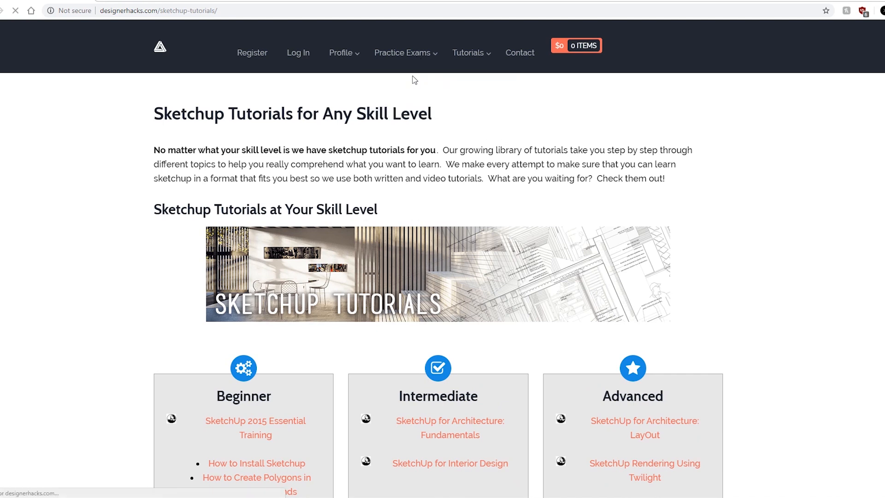
{"action": "scroll", "coordinate": [413, 79], "scroll_direction": "down", "scroll_amount": 15}
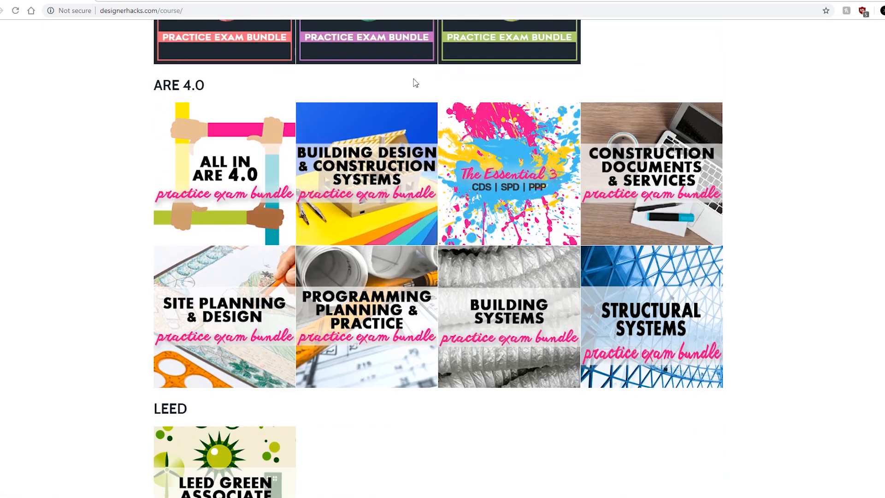
{"action": "scroll", "coordinate": [406, 110], "scroll_direction": "down", "scroll_amount": 1}
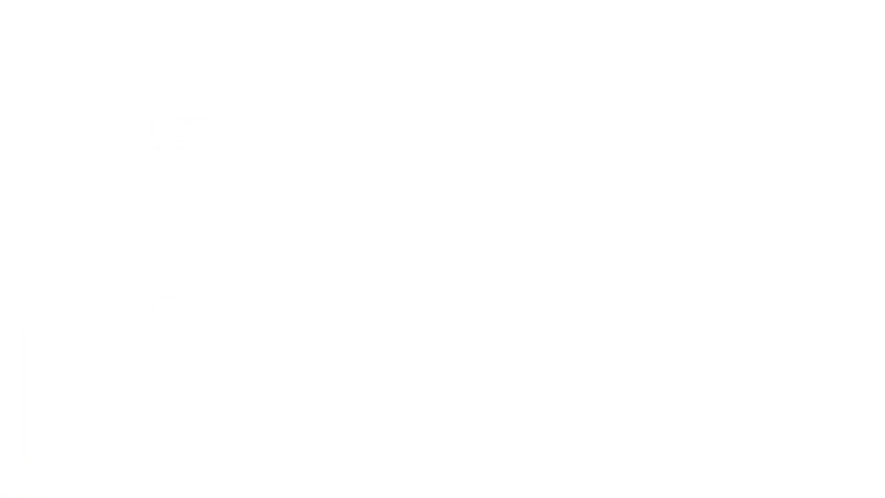